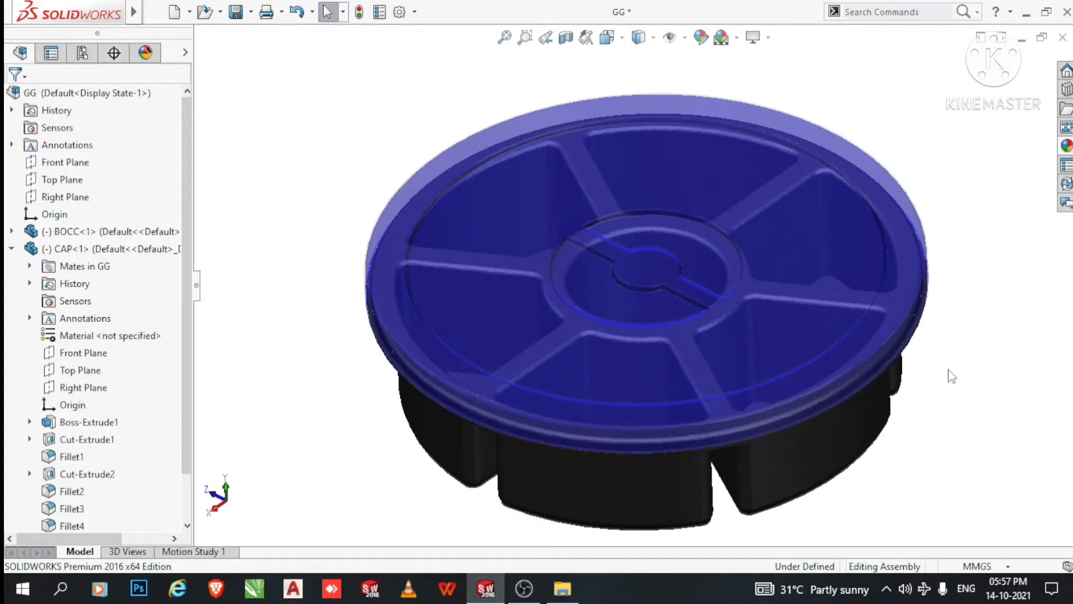
Create a new part document
left_click(196, 551)
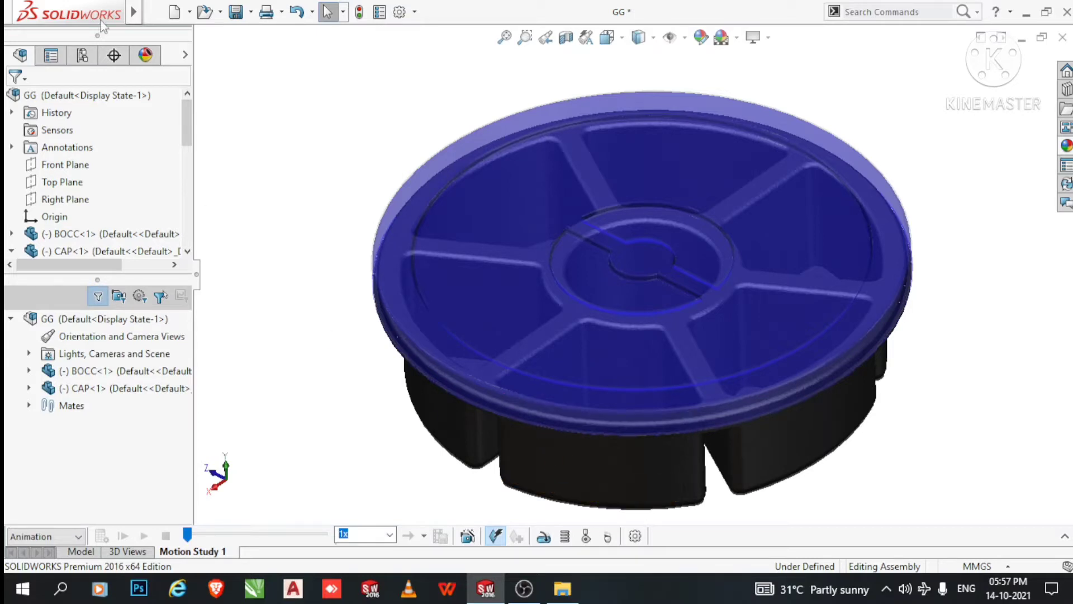
mouse_move(56, 5)
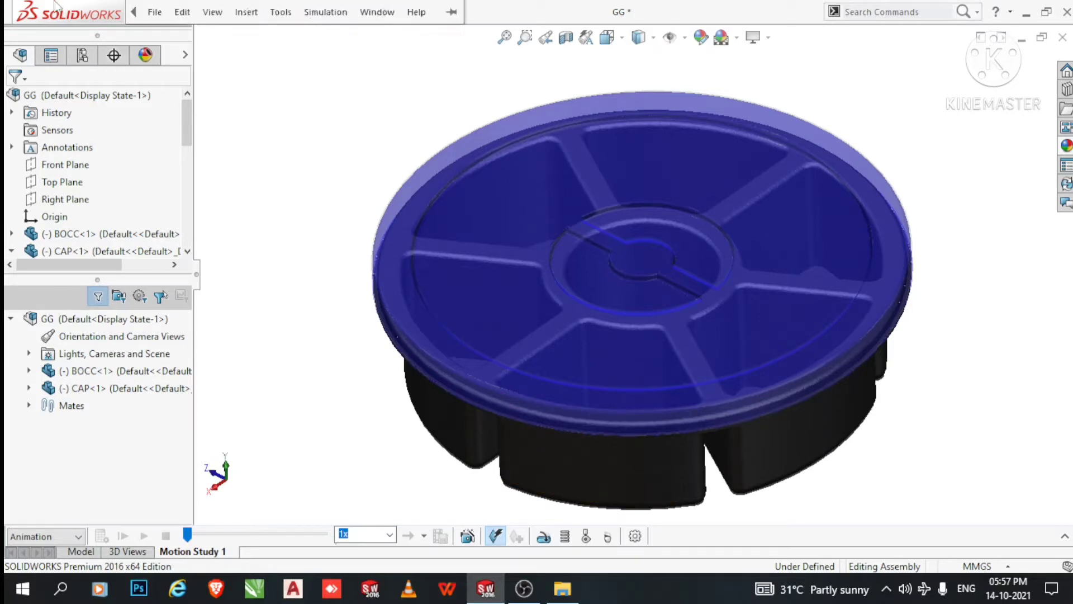
left_click(153, 12)
left_click(167, 35)
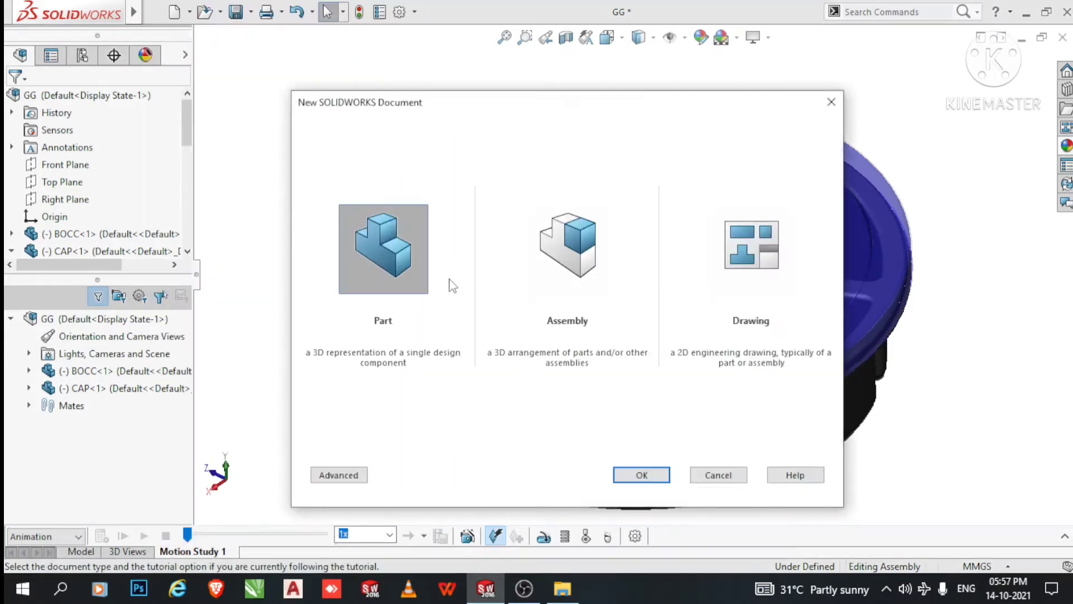
left_click(643, 476)
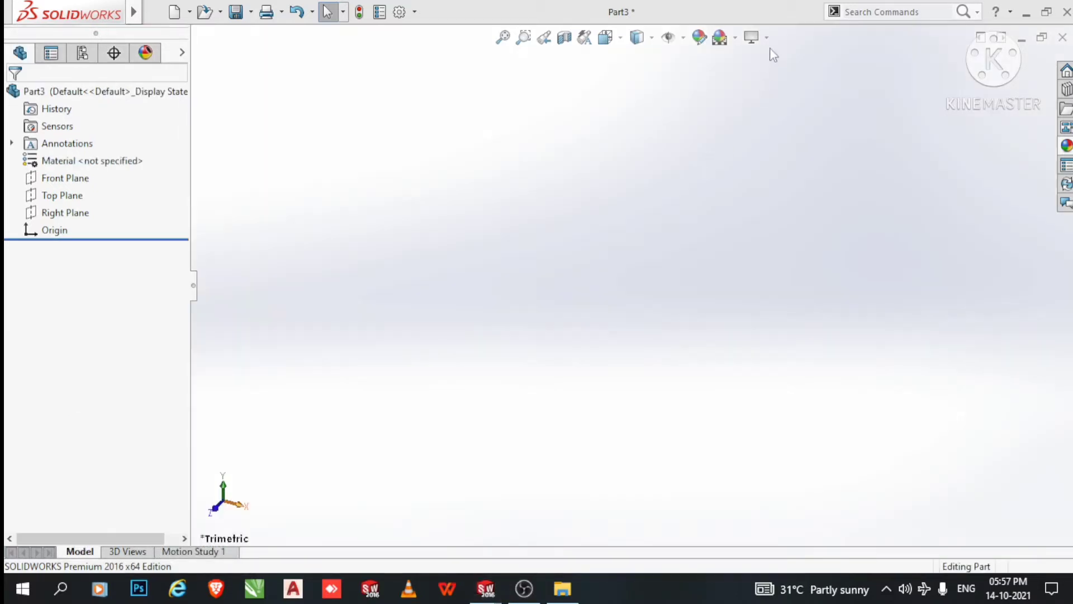
Apply a plain white scene background to the part and display the CommandManager with the feature and sketch tools
left_click(735, 38)
left_click(749, 77)
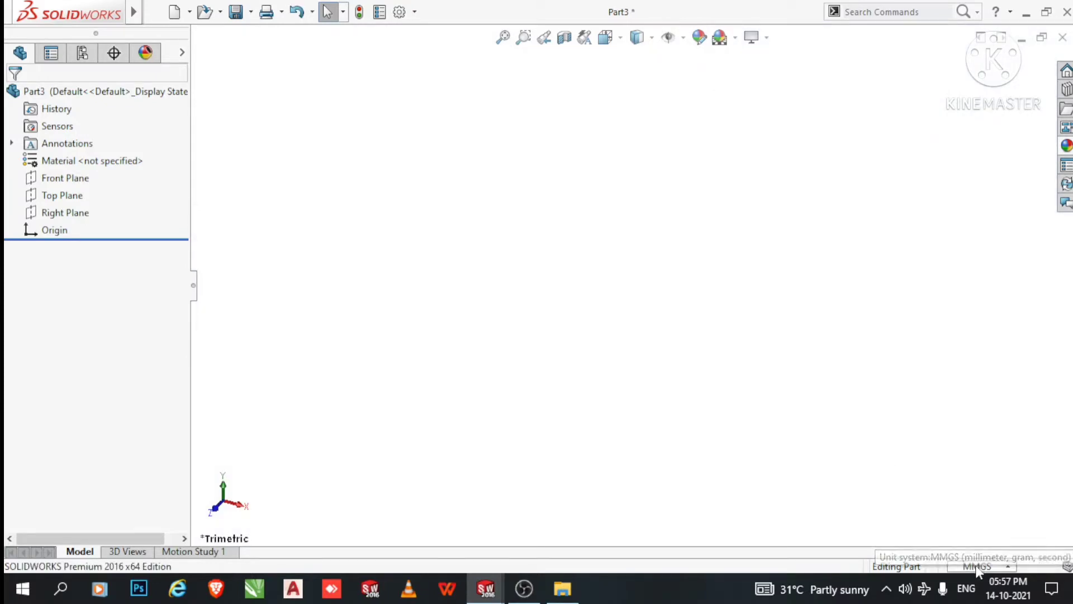
left_click(735, 38)
left_click(394, 161)
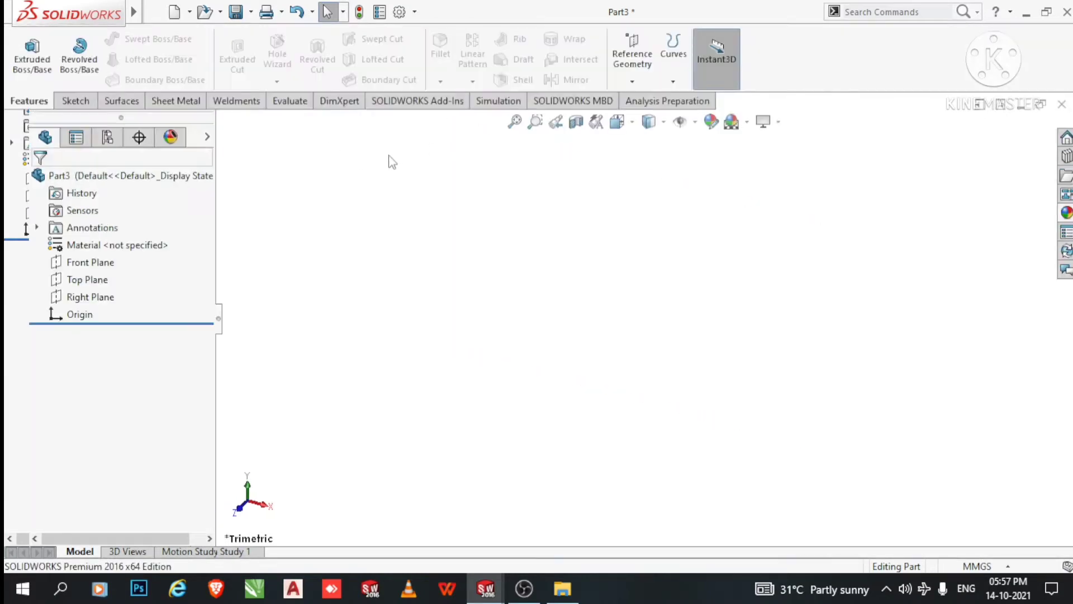
Start a sketch on the Top Plane and draw a circle of about 100 mm radius centred on the origin
right_click(71, 281)
left_click(96, 213)
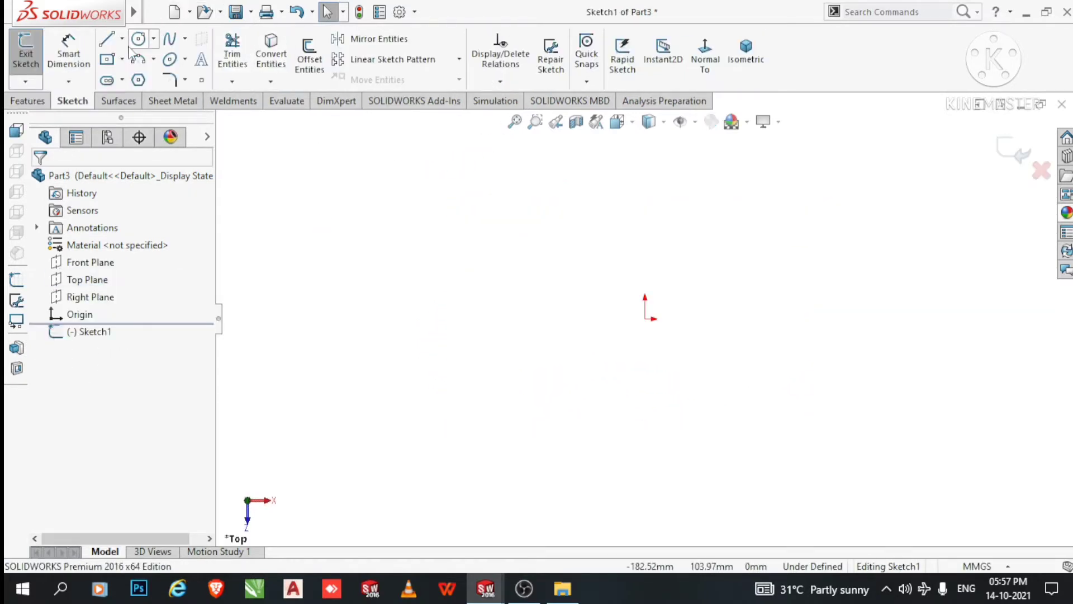
left_click(137, 40)
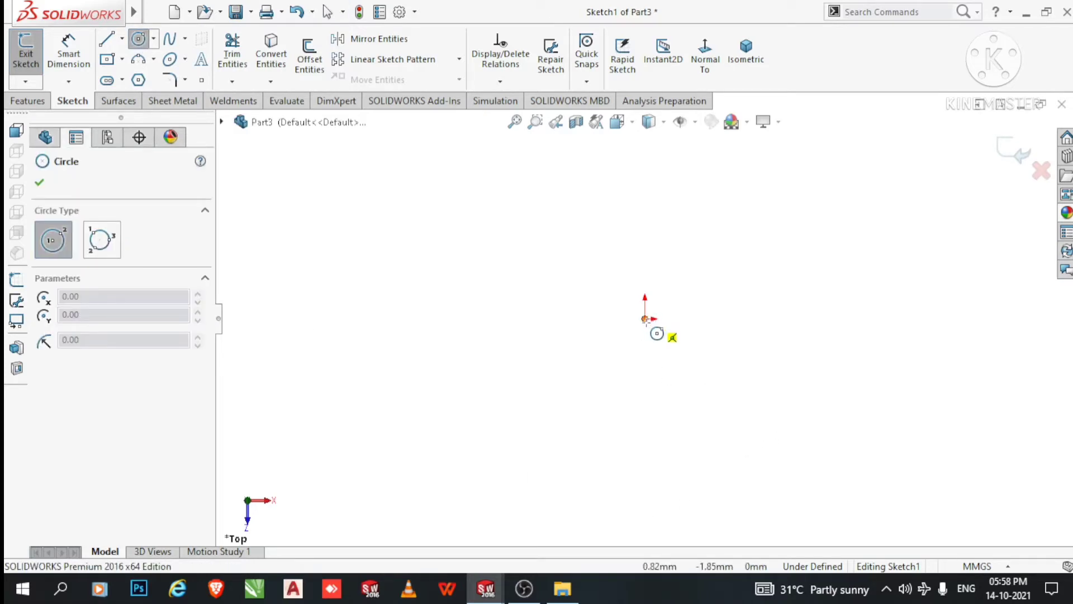
left_click(646, 319)
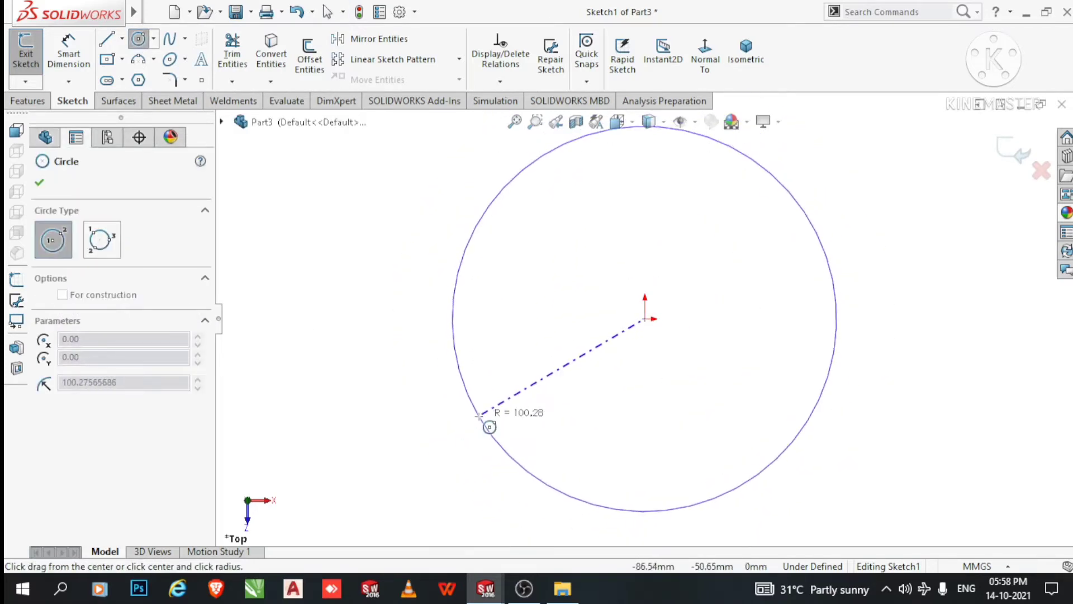
left_click(480, 414)
key("Escape")
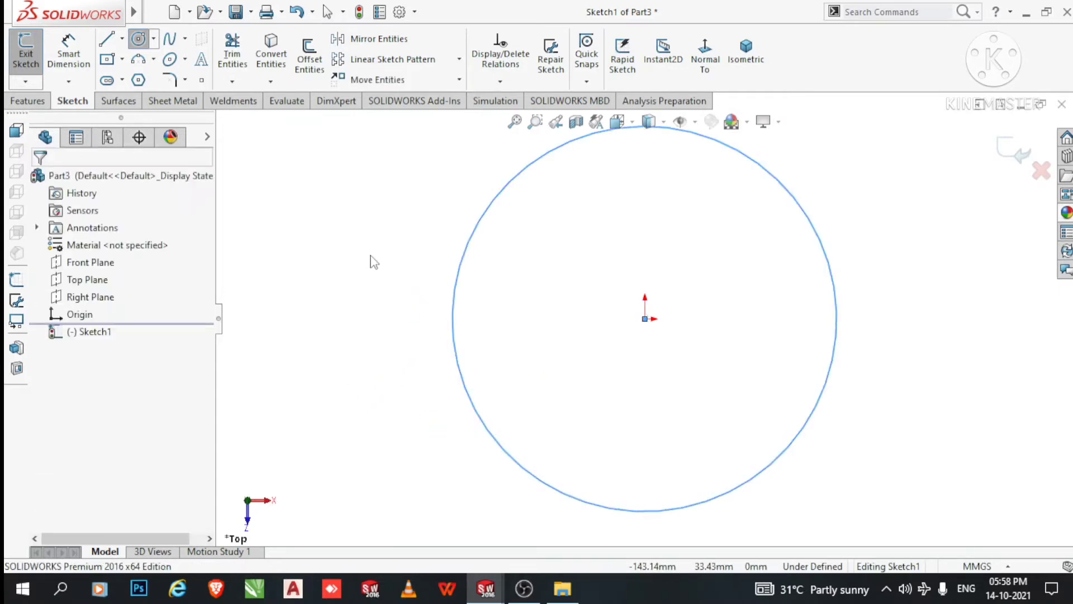
Dimension the circle's diameter as 2000 mm
left_click(72, 55)
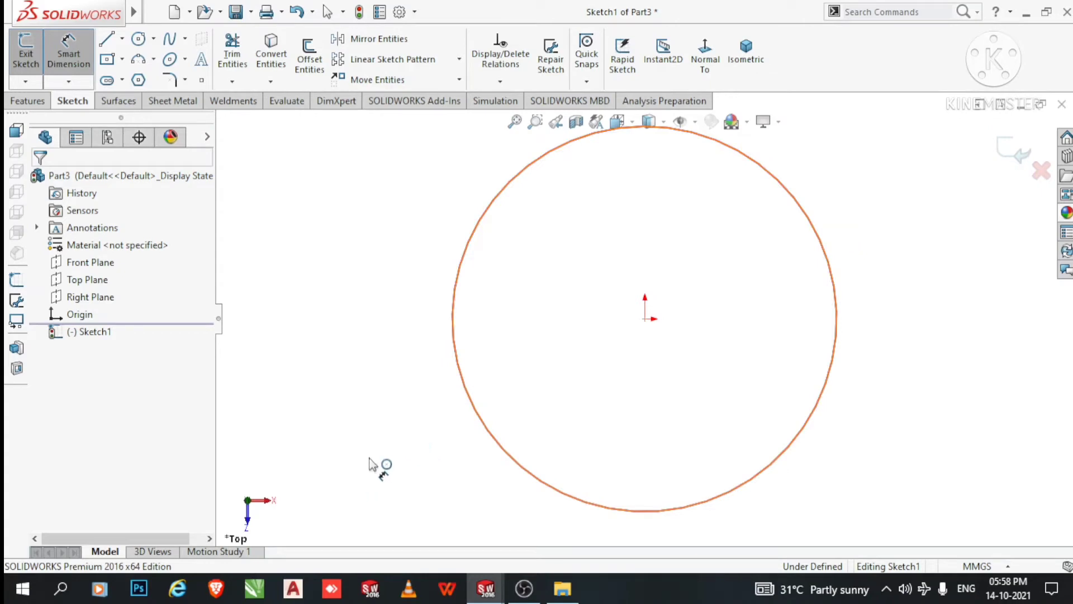
left_click(455, 358)
left_click(338, 495)
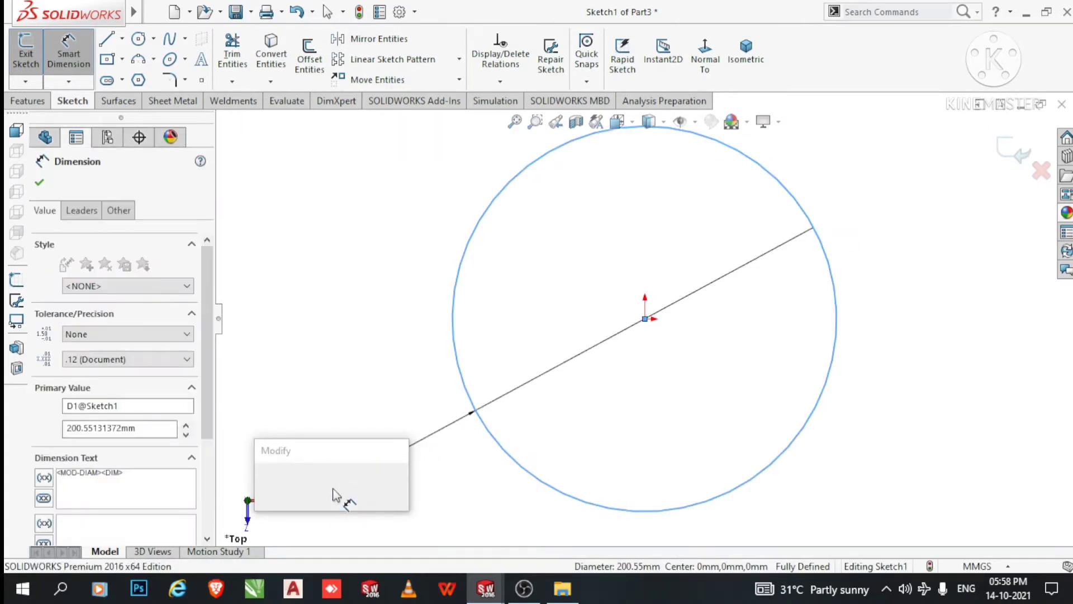
type("2000")
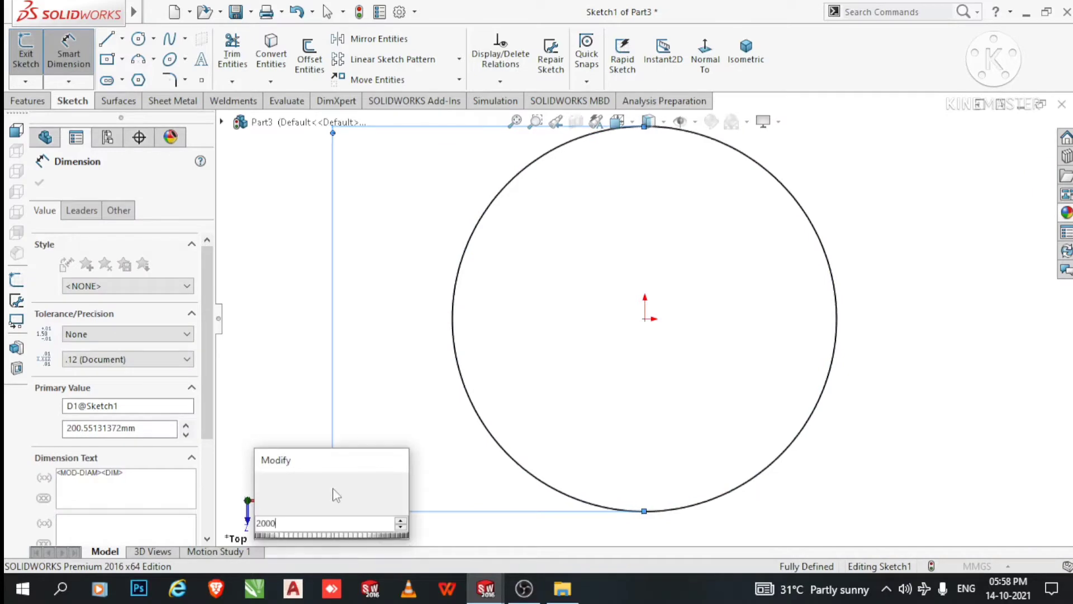
key("Return")
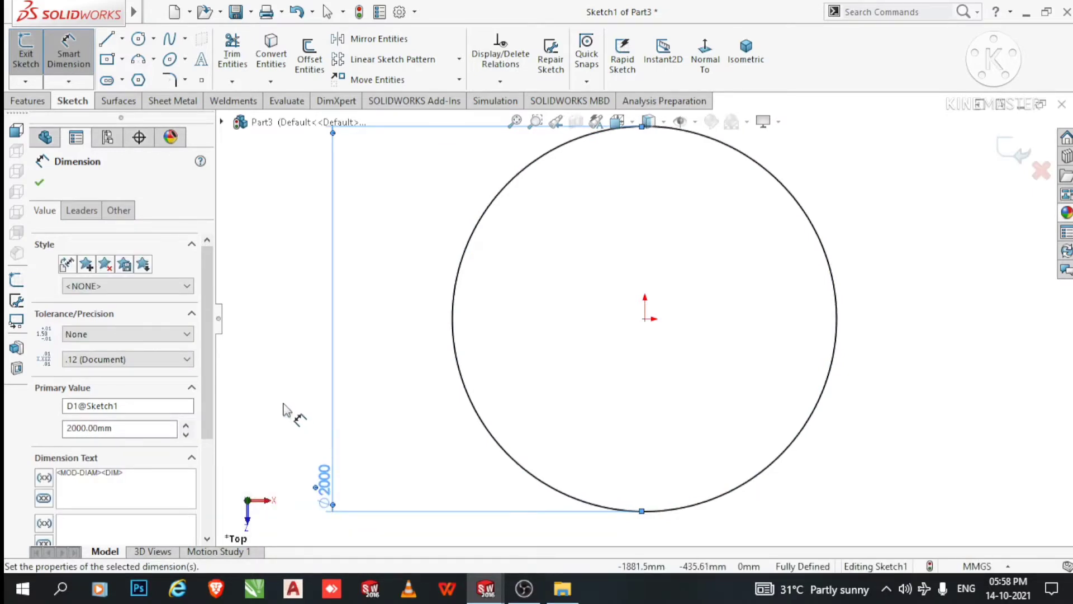
Correct the circle's diameter to 200 mm
left_click(287, 419)
left_click(323, 482)
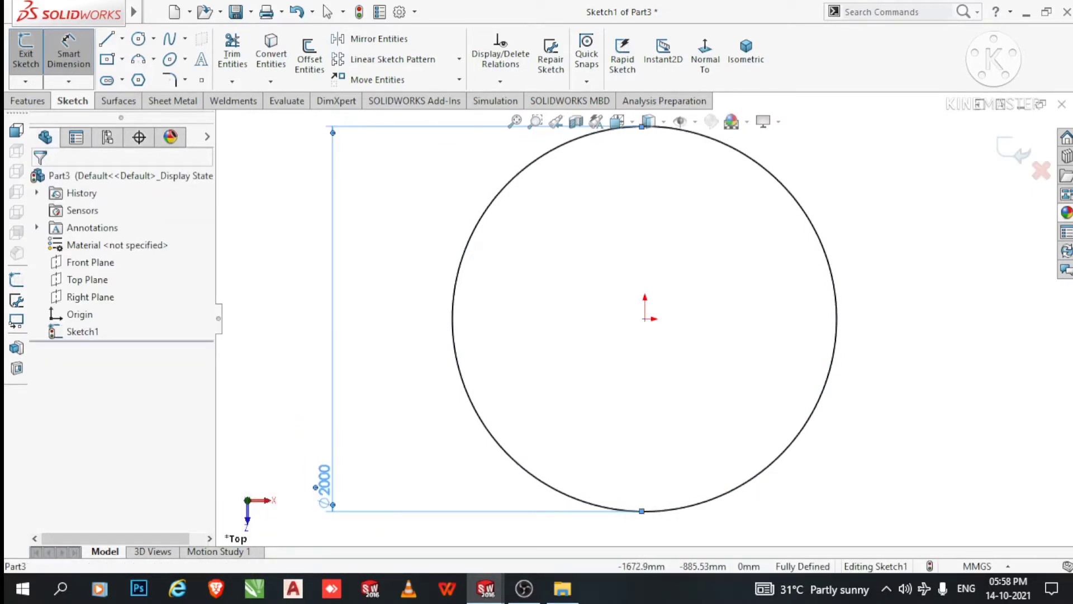
double_click(324, 485)
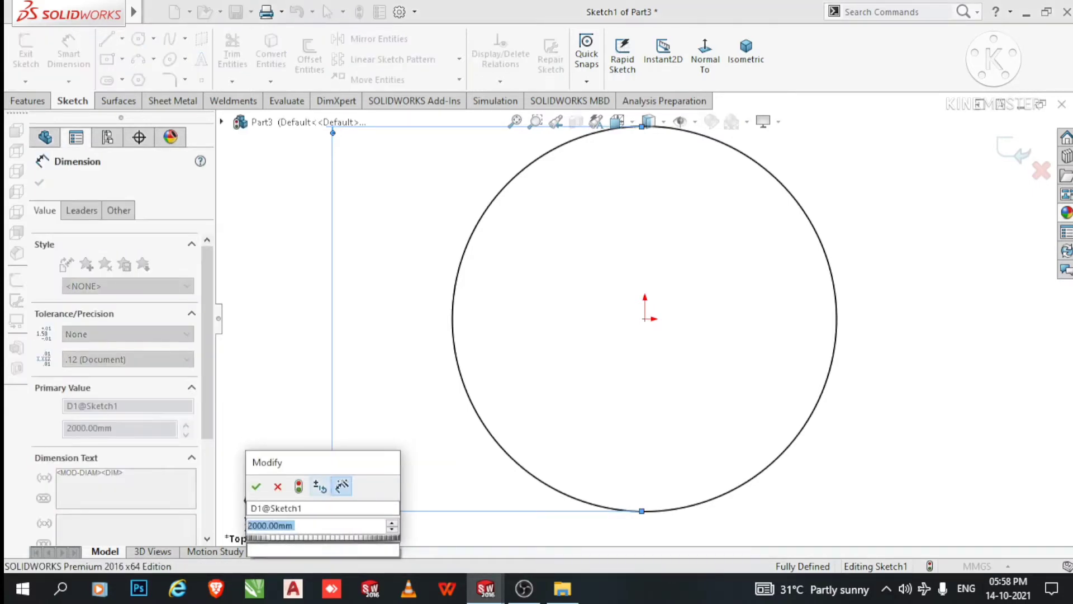
type("200")
left_click(256, 485)
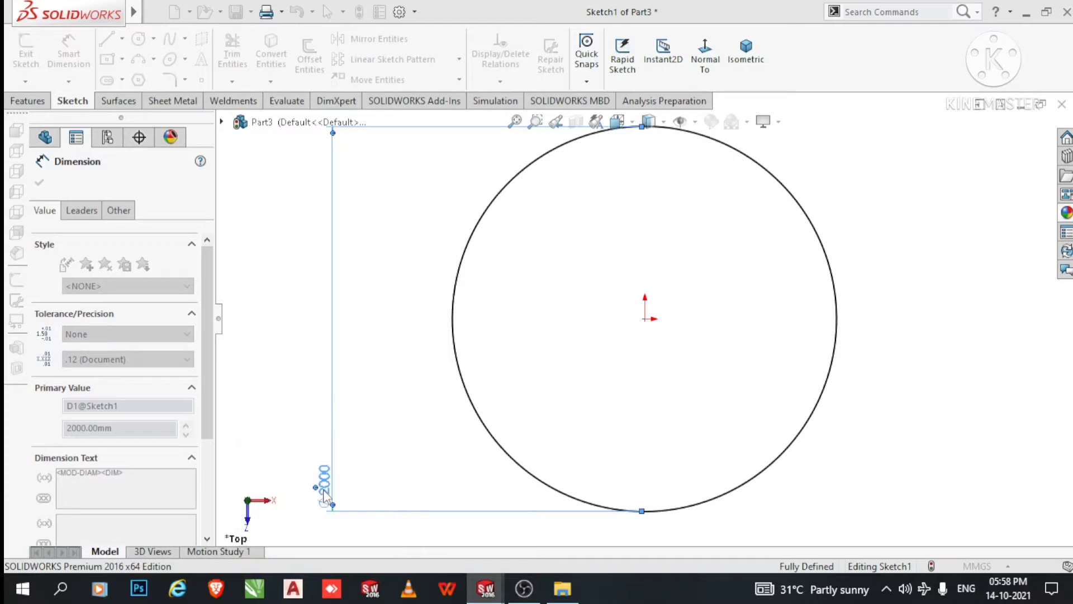
left_click(615, 238)
Extrude the 200 mm circle as a solid boss from the sketch plane with a blind depth of 50 mm
scroll(641, 320, "up", 2)
scroll(654, 333, "down", 4)
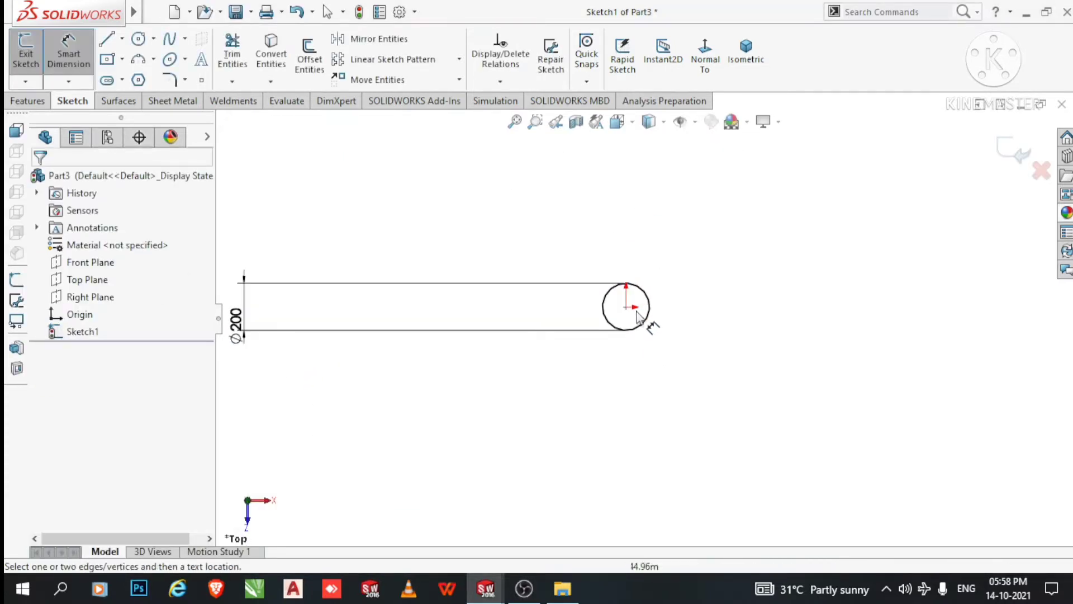
scroll(659, 324, "up", 2)
scroll(661, 322, "down", 1)
scroll(662, 324, "down", 5)
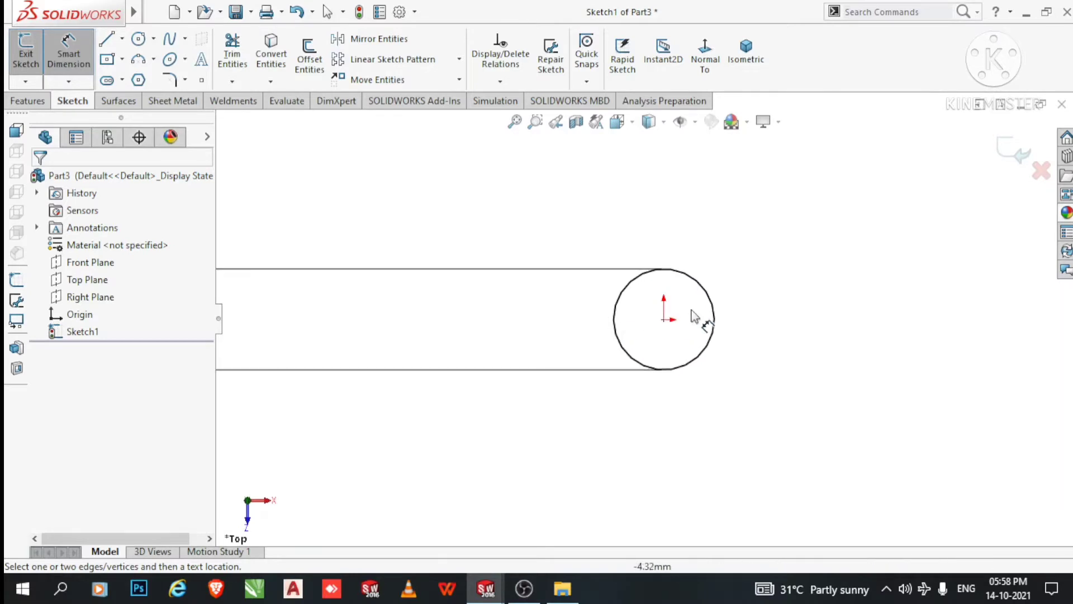
scroll(594, 324, "down", 2)
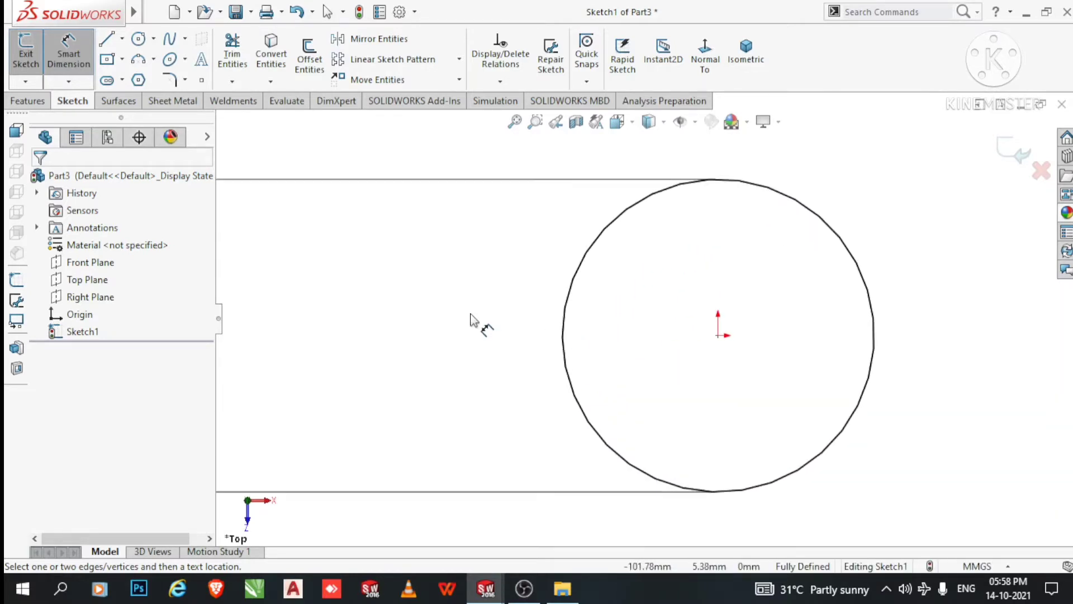
left_click(28, 101)
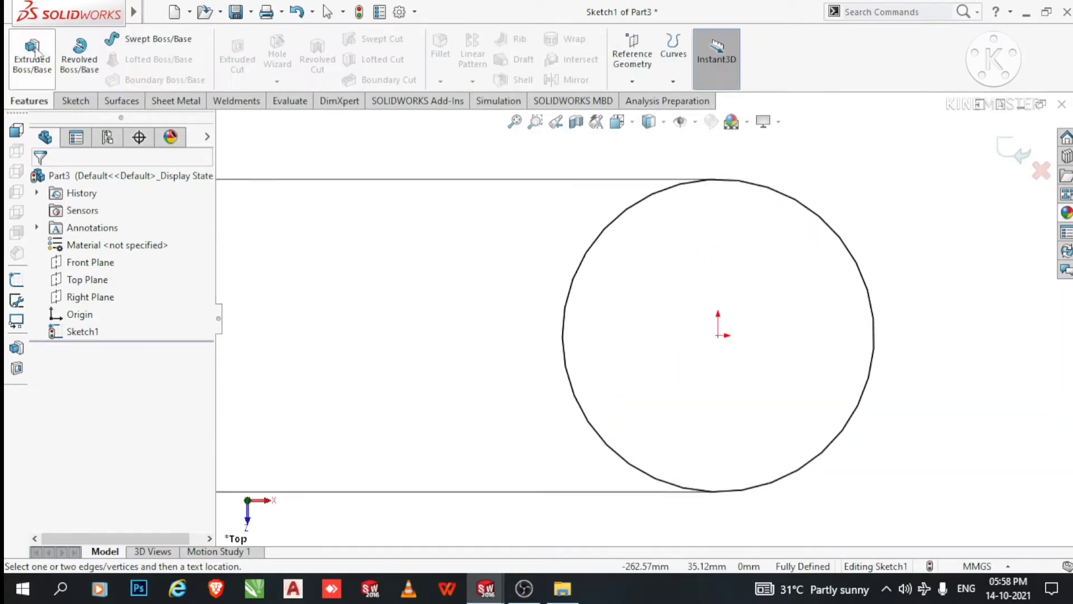
left_click(32, 52)
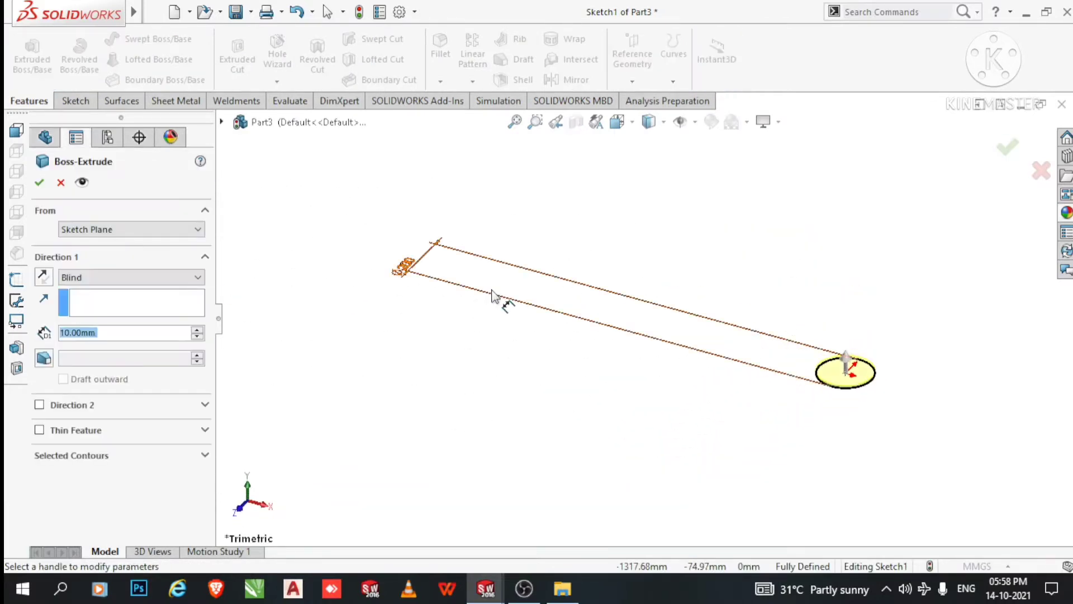
scroll(893, 408, "down", 5)
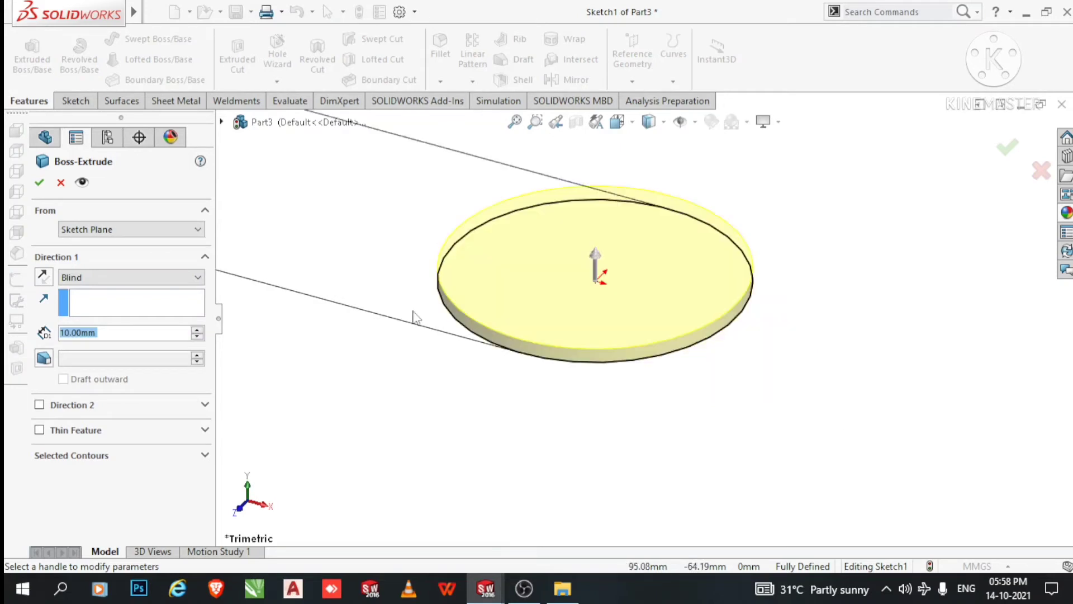
left_click(196, 329)
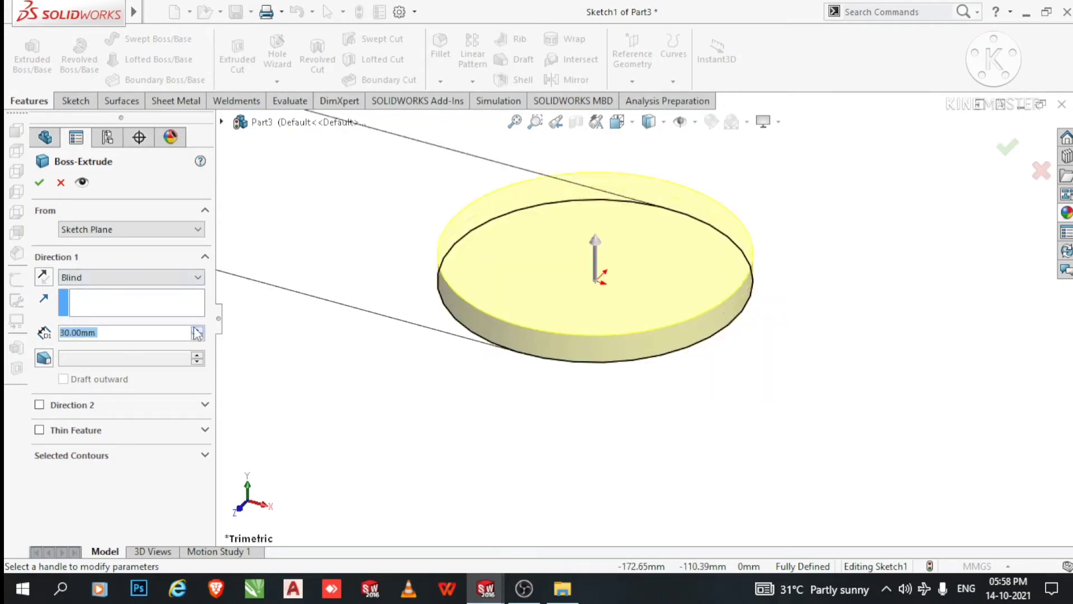
left_click(197, 330)
left_click(197, 330)
left_click(197, 329)
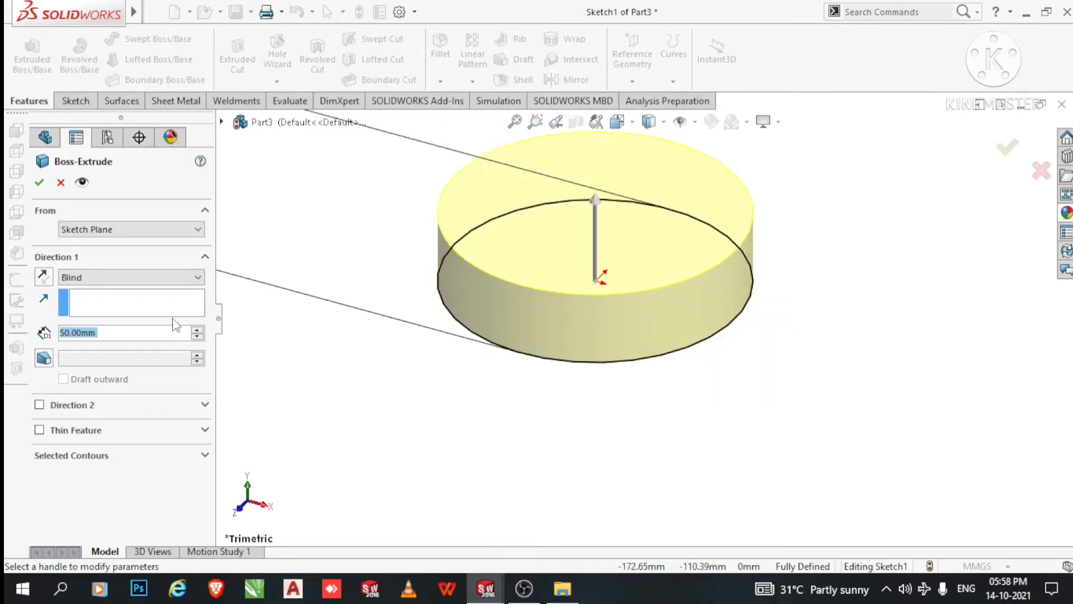
left_click(40, 183)
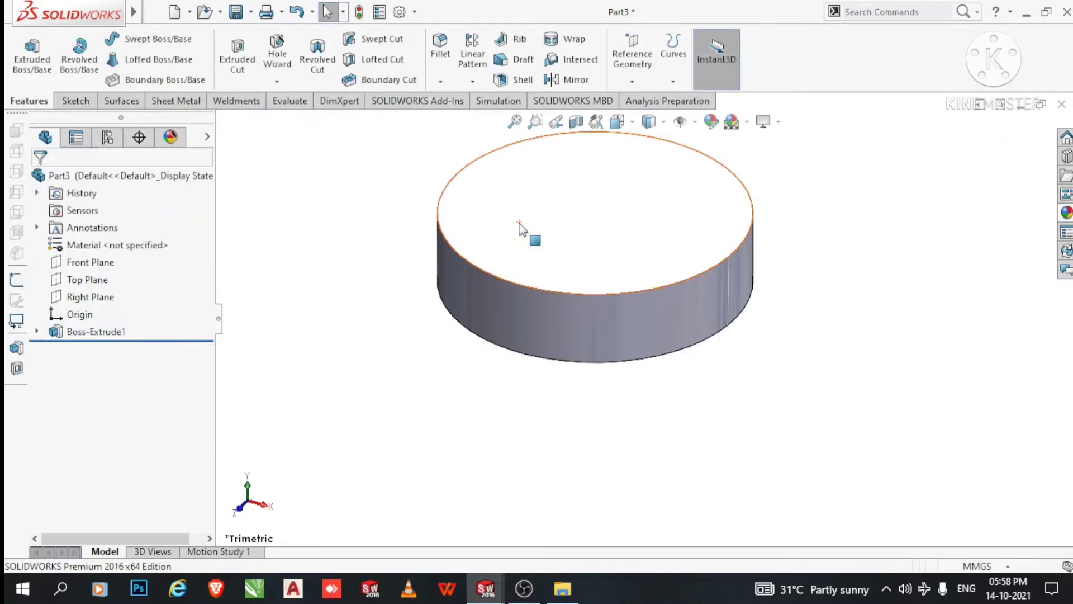
Start a sketch on the disc's top face, viewed normal to it, and draw a circle of about 89 mm radius centred on the origin
scroll(549, 192, "down", 3)
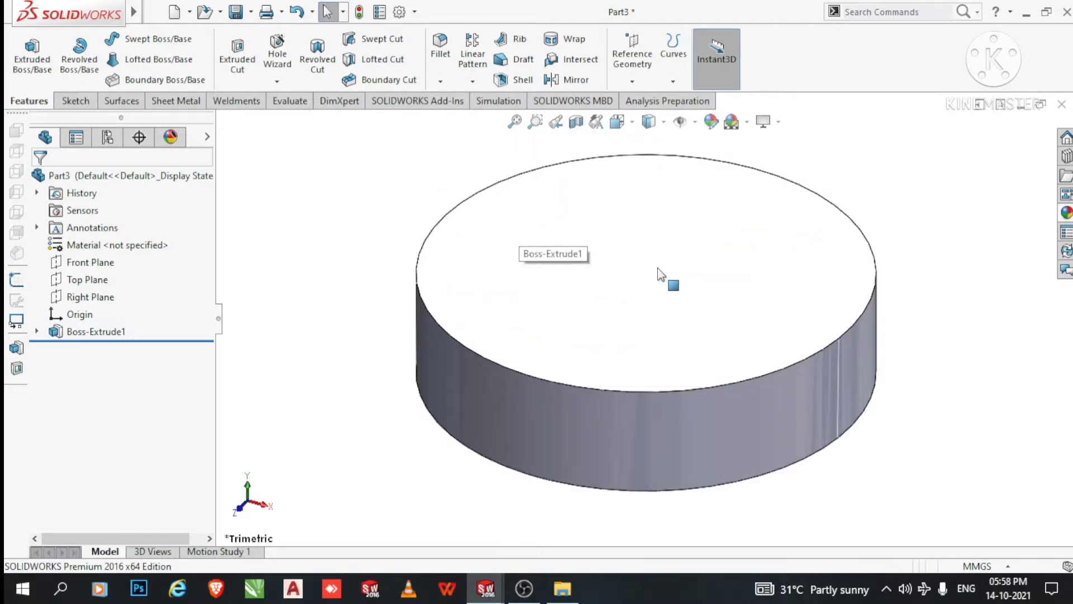
right_click(657, 274)
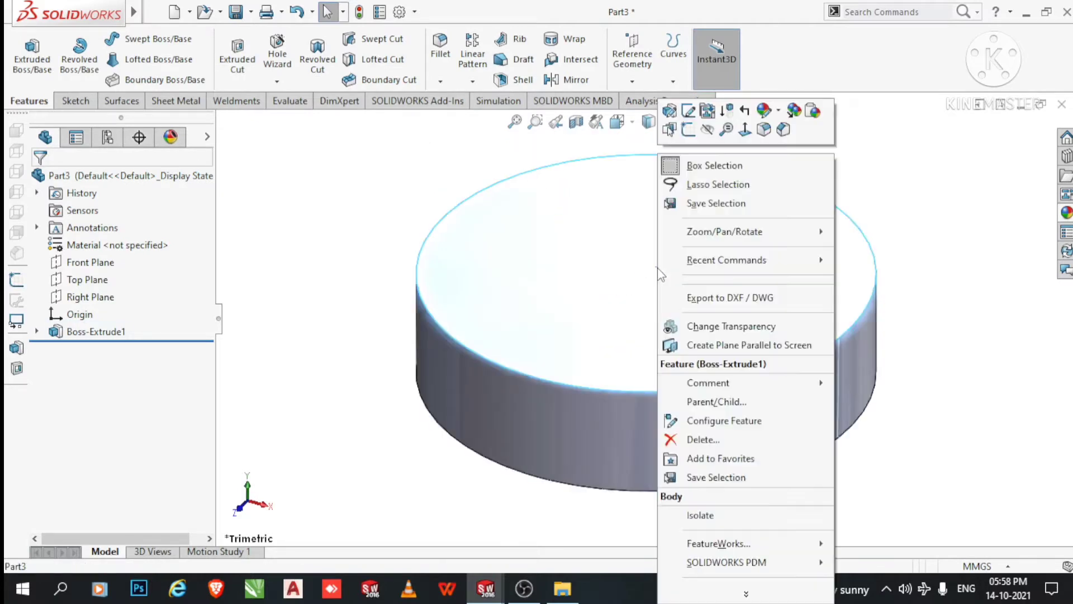
left_click(687, 132)
left_click(707, 60)
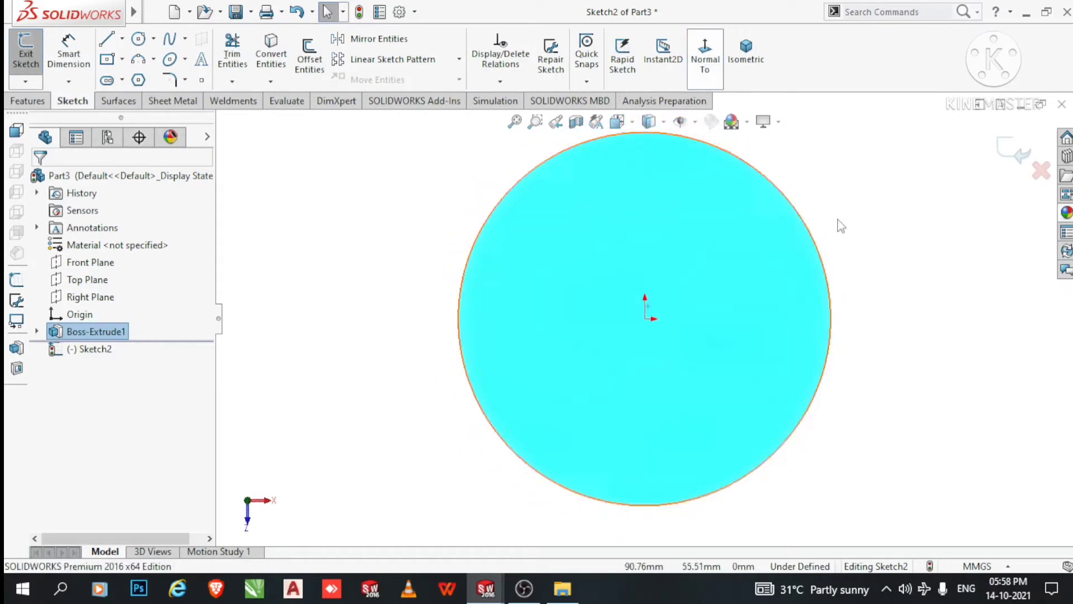
left_click(841, 225)
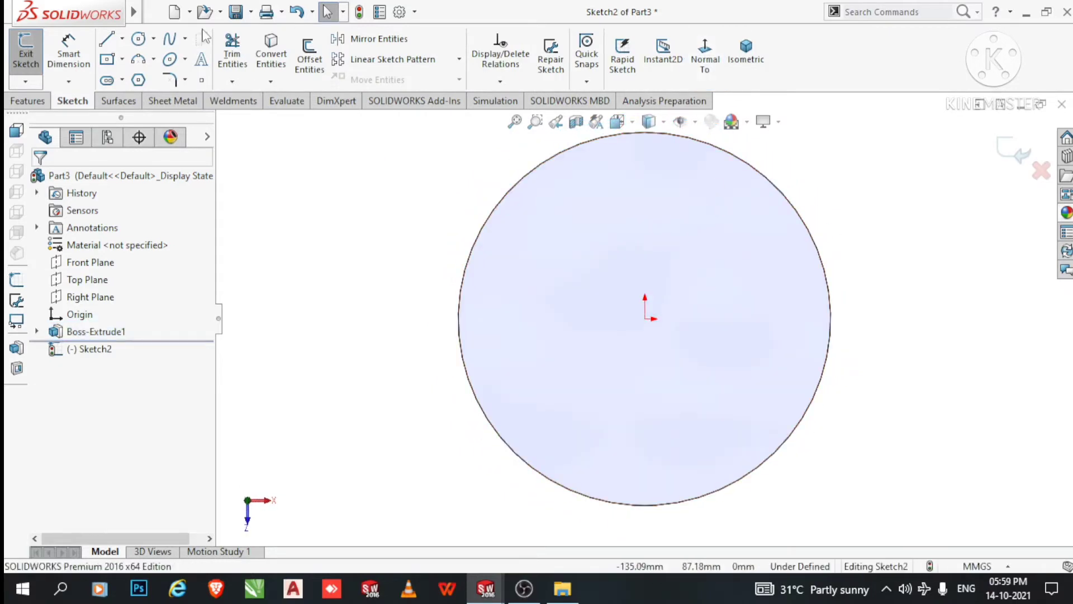
left_click(136, 44)
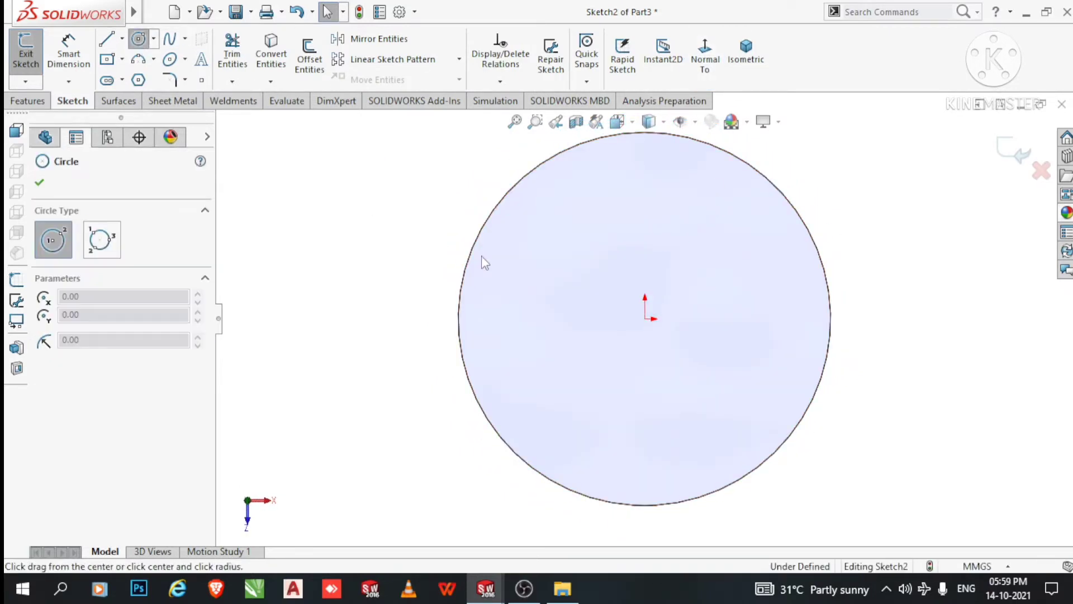
left_click(644, 319)
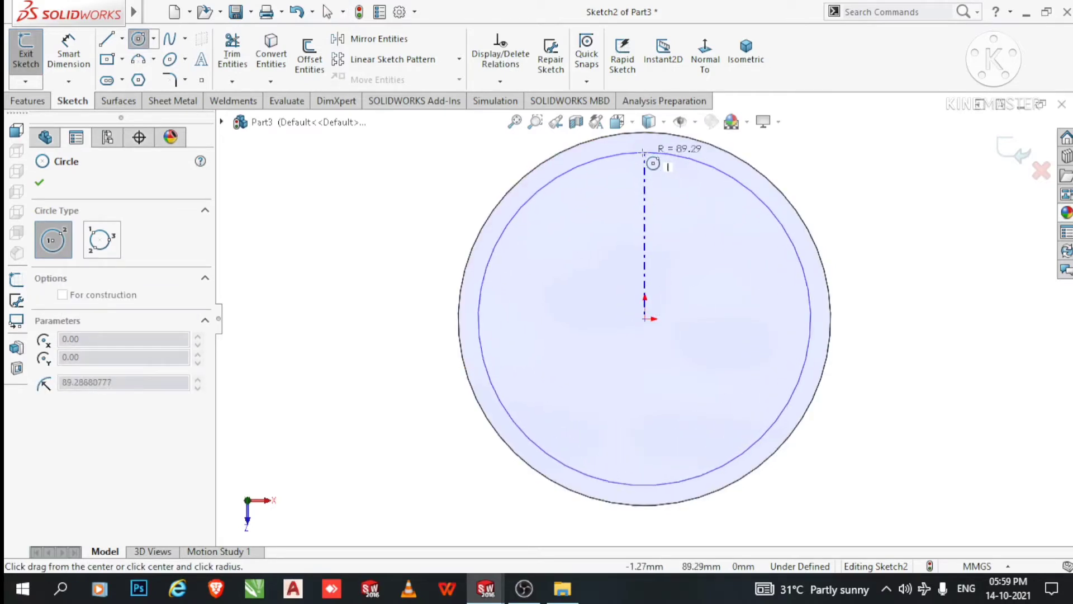
left_click(644, 152)
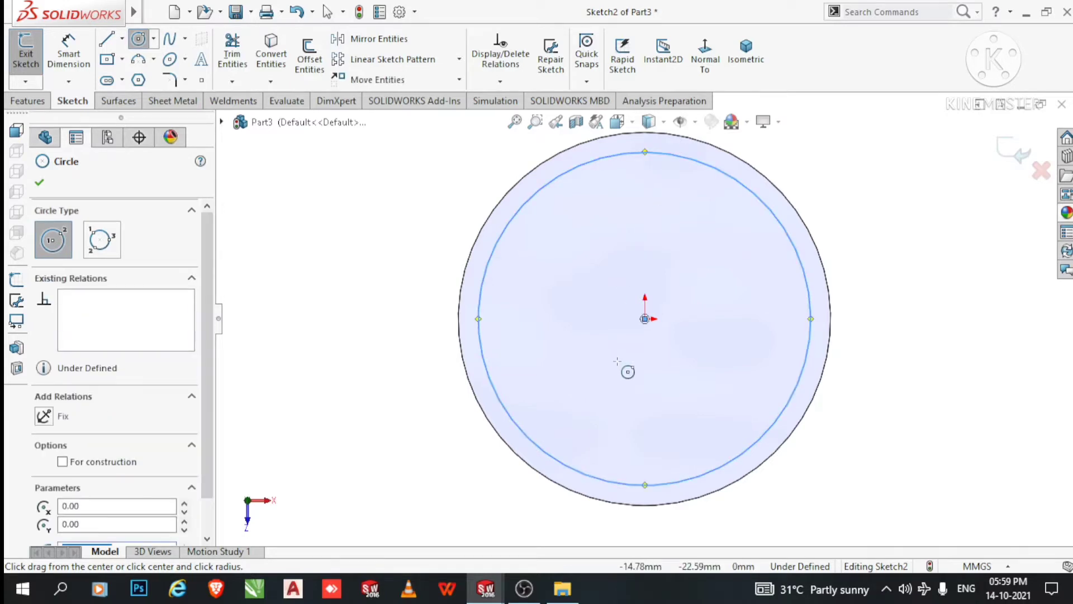
key("Escape")
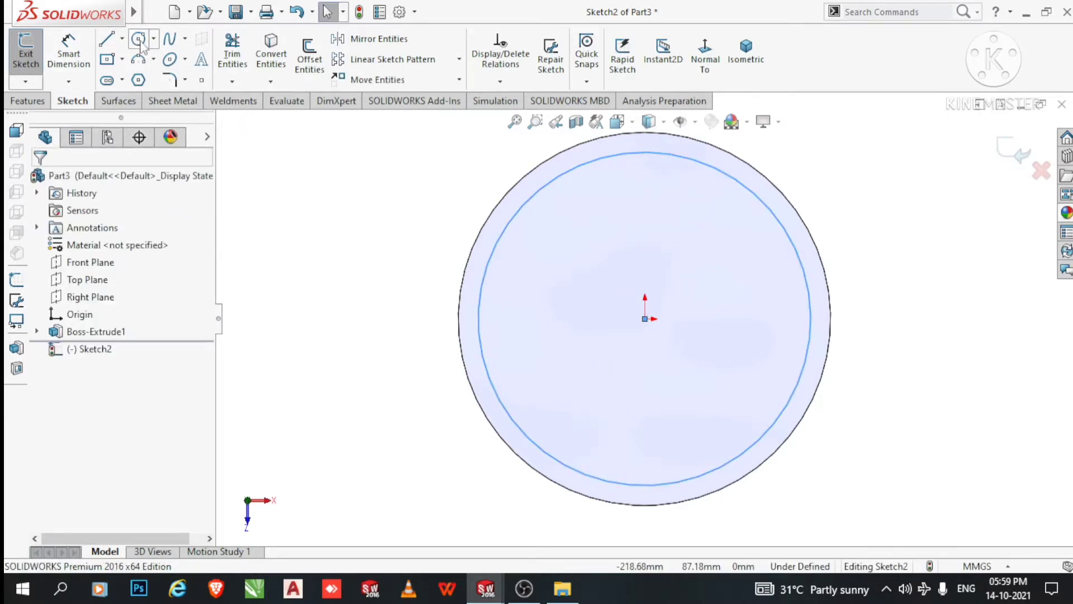
Draw two more circles centred on the origin inside the existing sketch circle, about 42 mm and 27 mm in radius
left_click(139, 41)
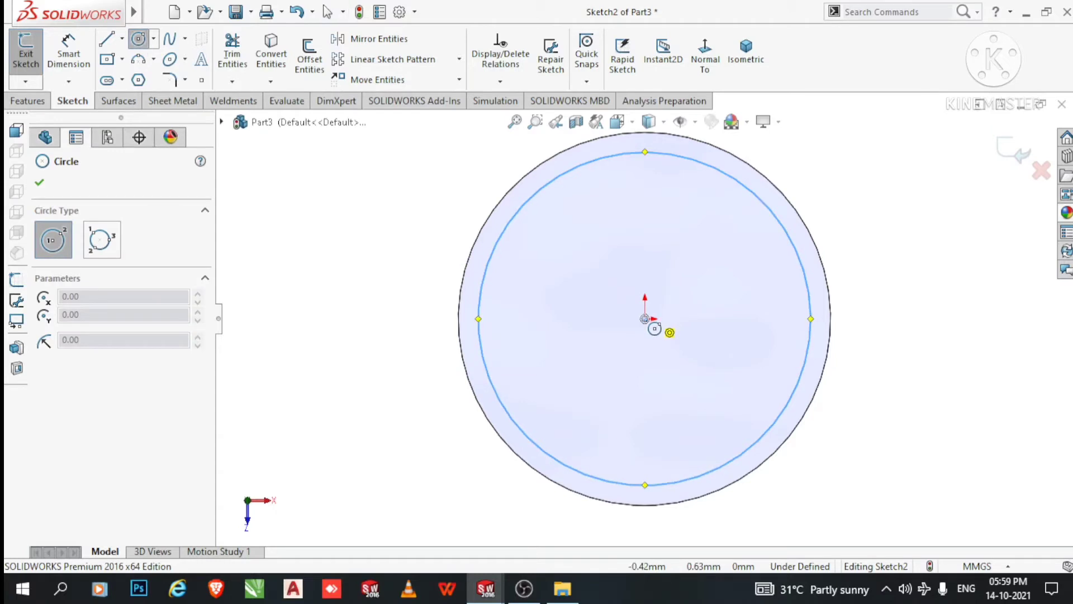
left_click(645, 318)
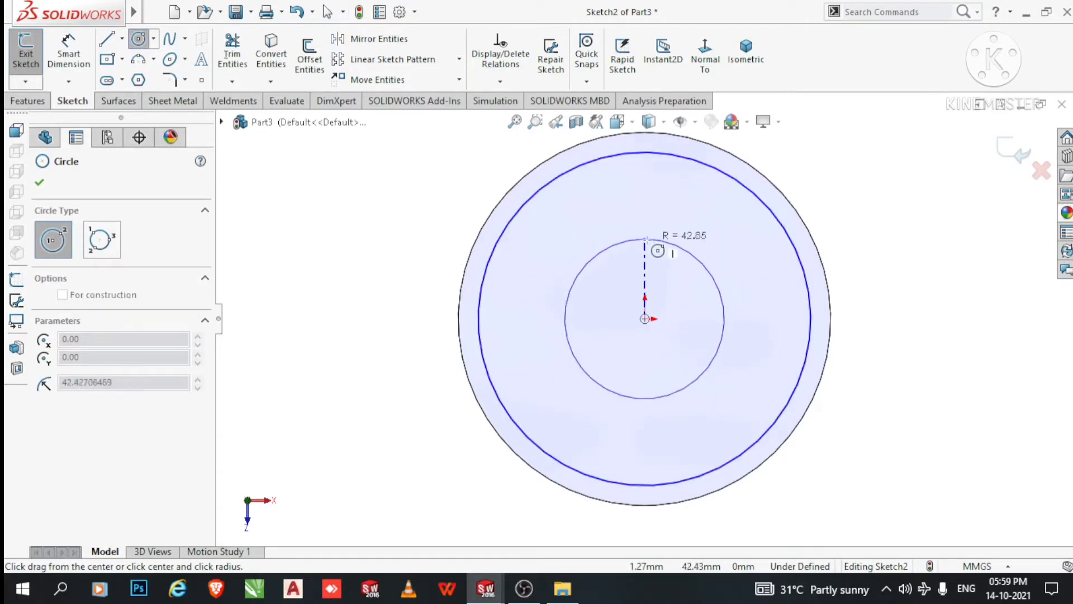
left_click(645, 239)
key("Escape")
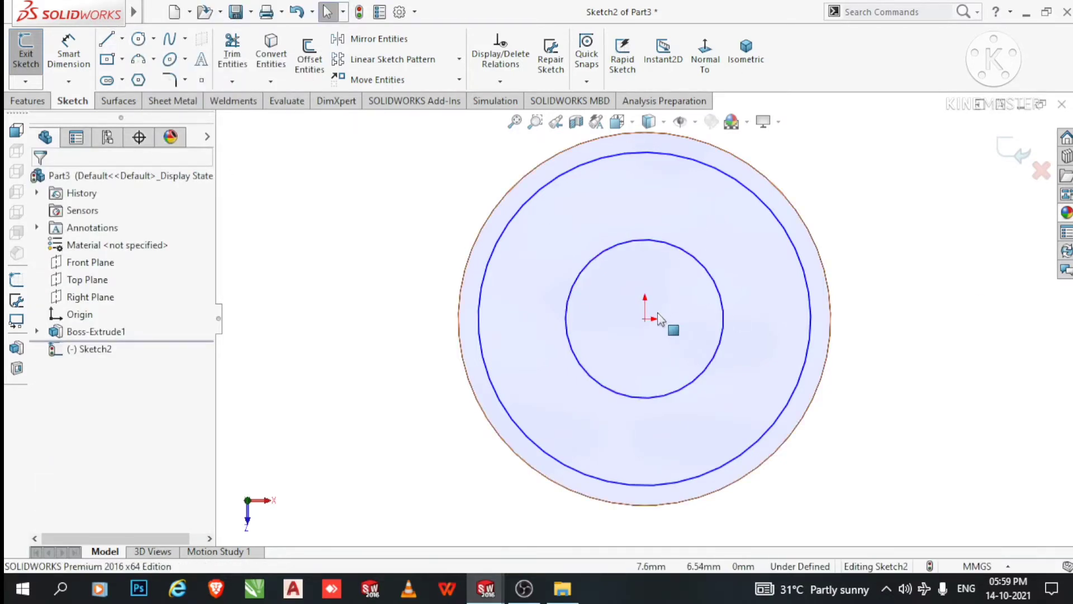
left_click(140, 43)
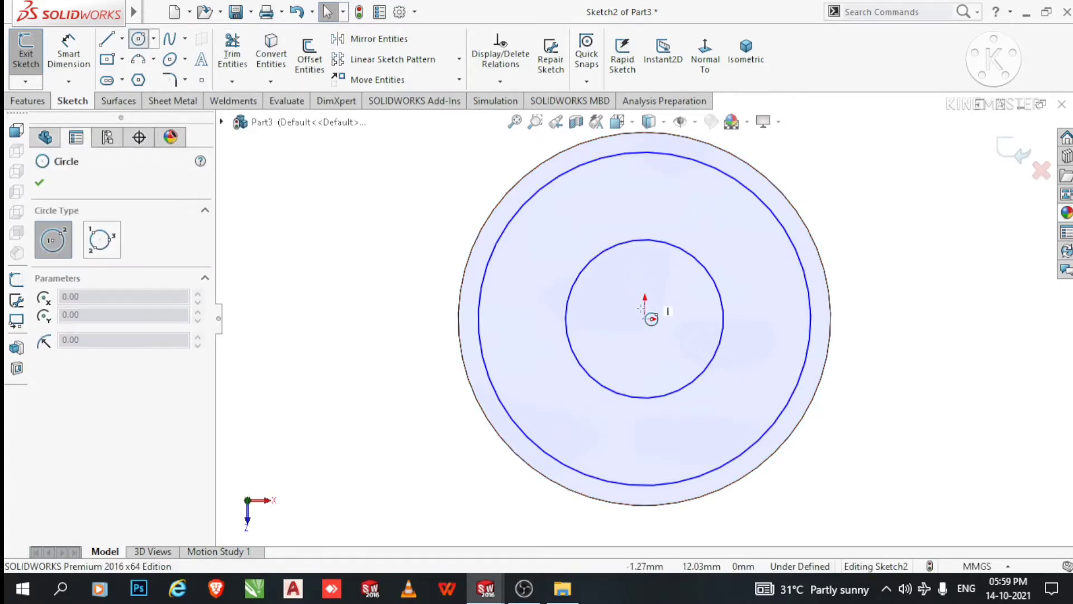
left_click(645, 319)
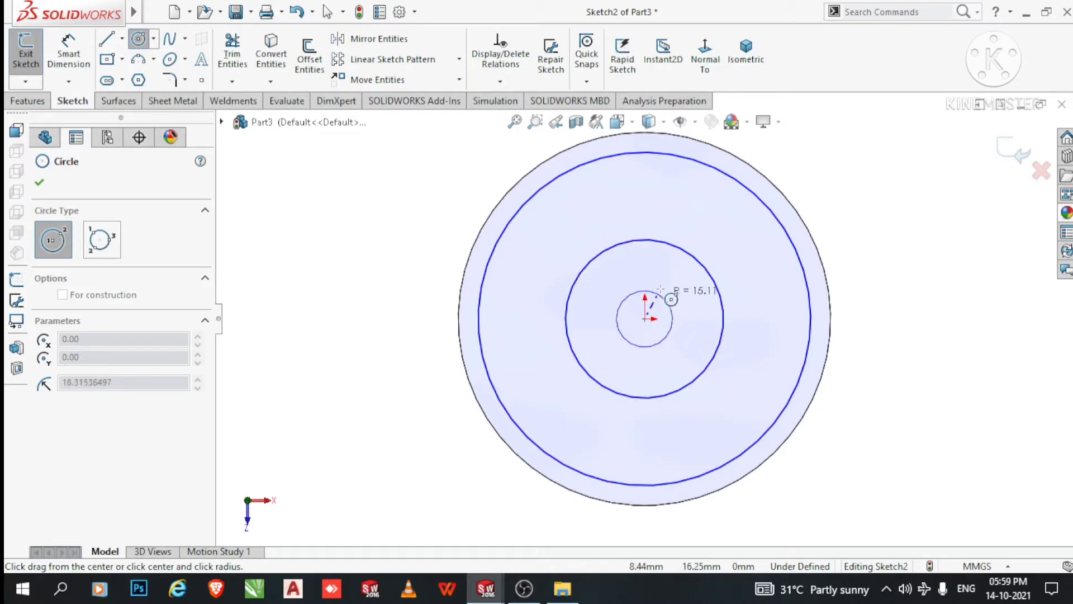
left_click(682, 287)
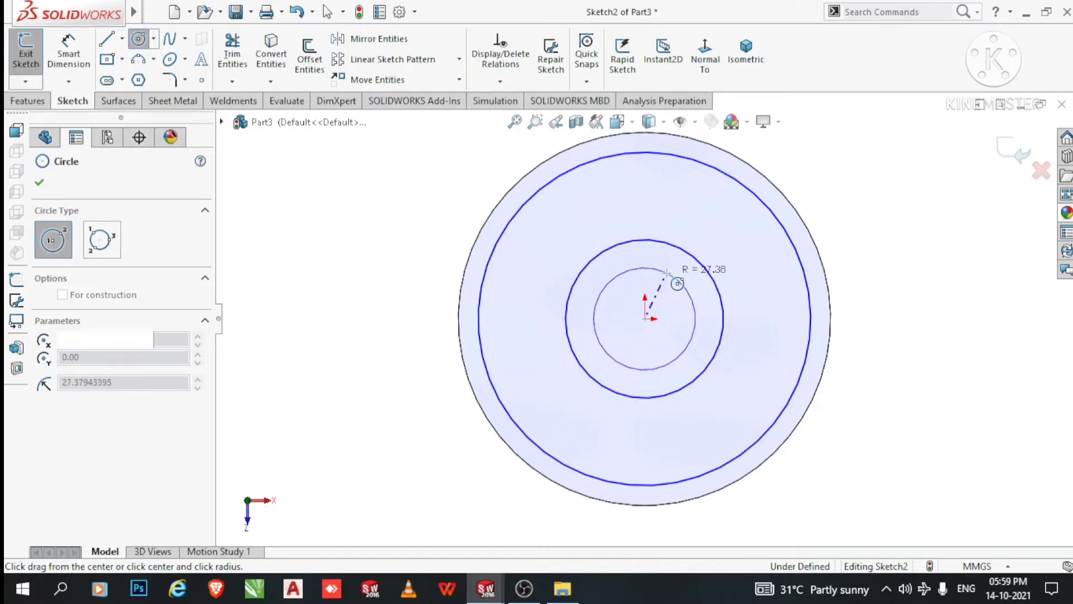
key("Escape")
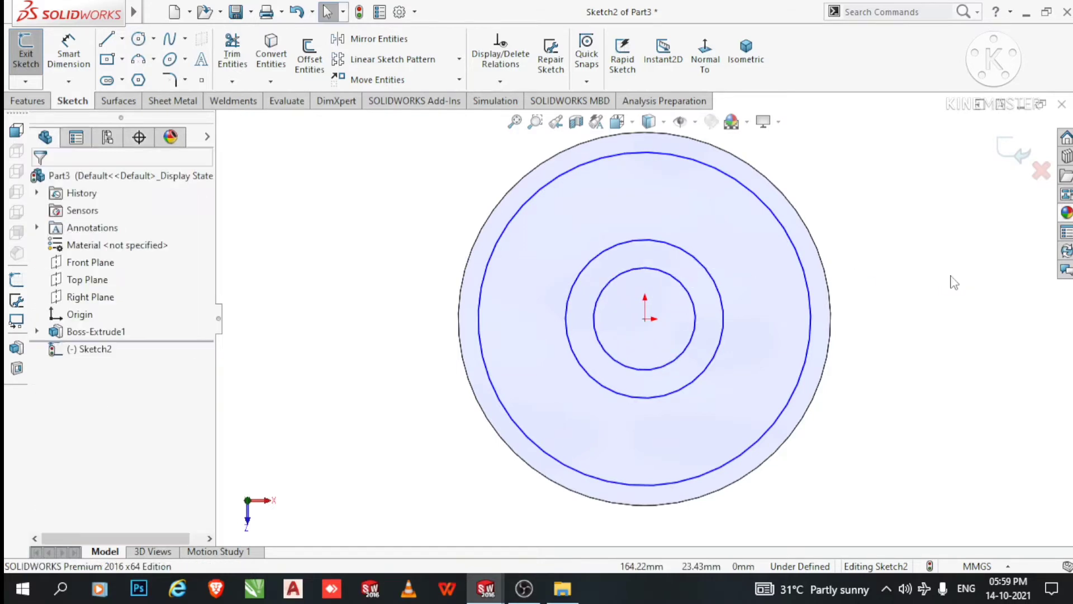
Dimension the innermost circle's diameter as 60 mm
left_click(70, 59)
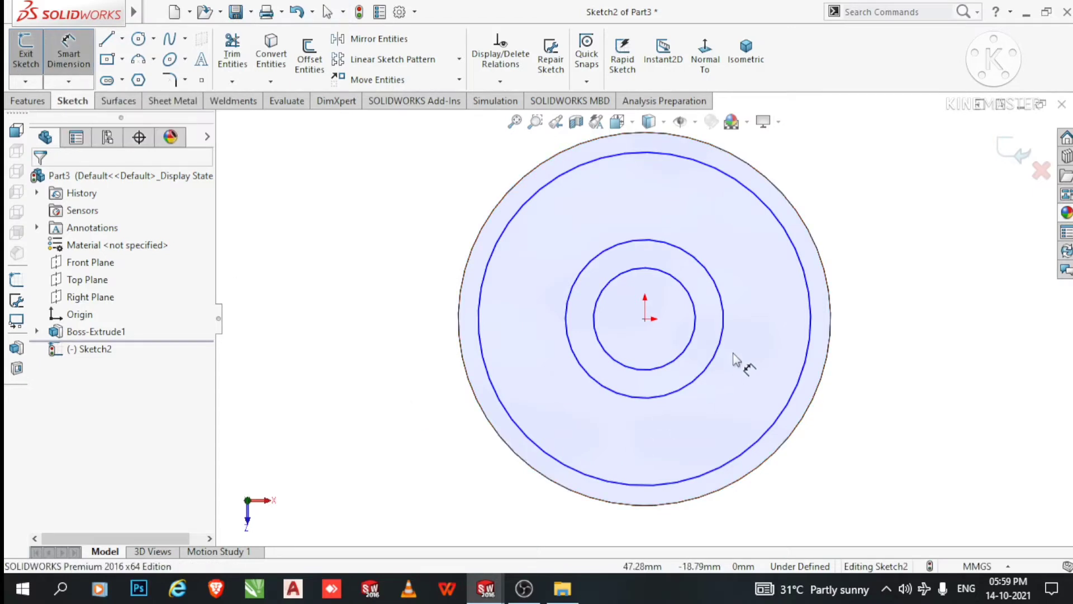
left_click(695, 349)
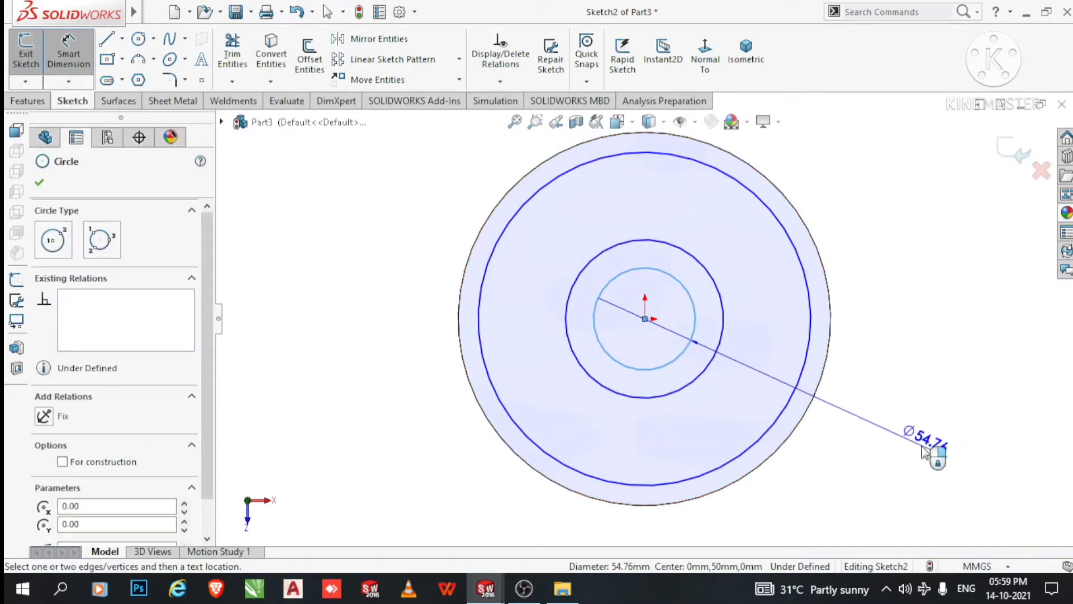
left_click(924, 447)
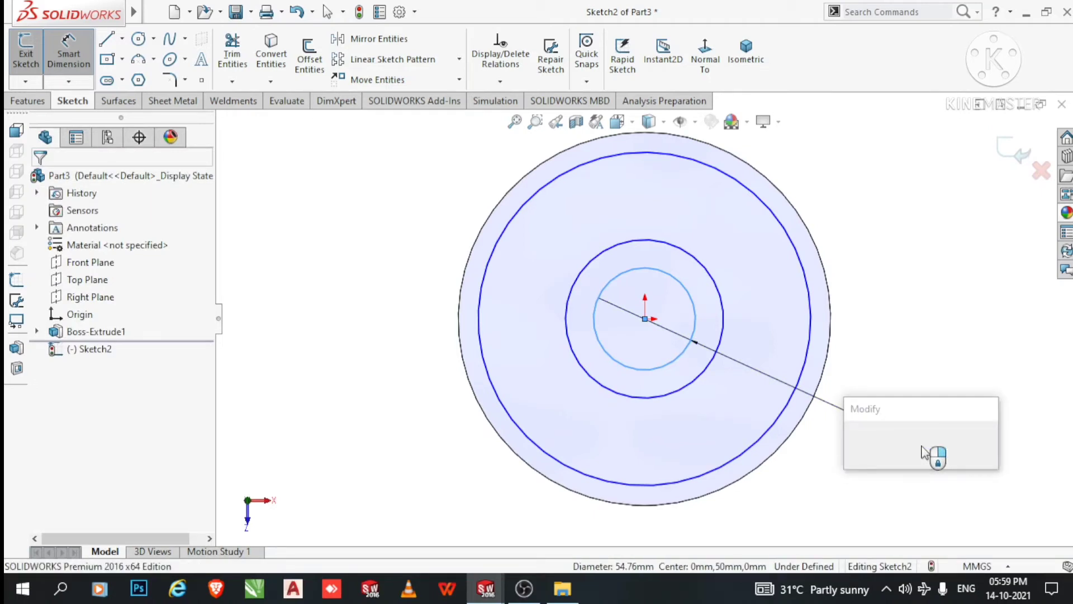
type("60")
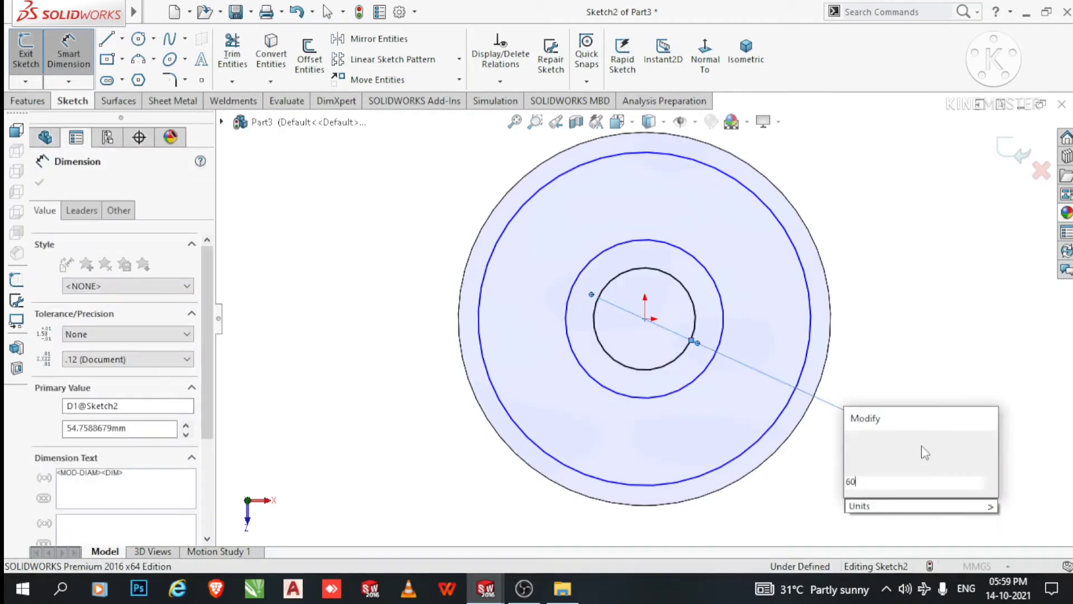
key("Return")
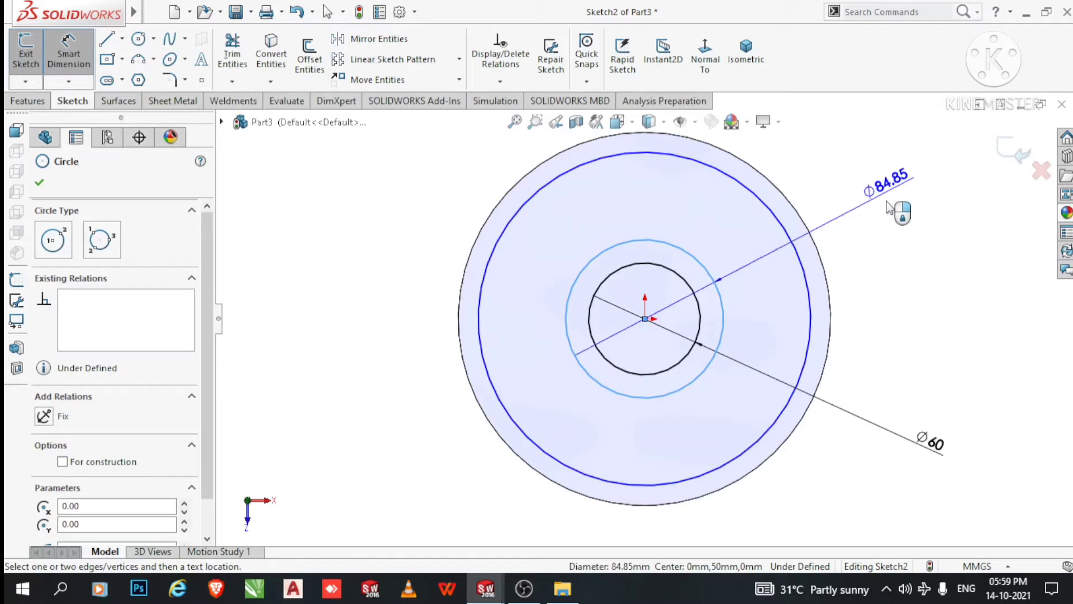
Dimension the middle circle's diameter as 76 mm
left_click(889, 207)
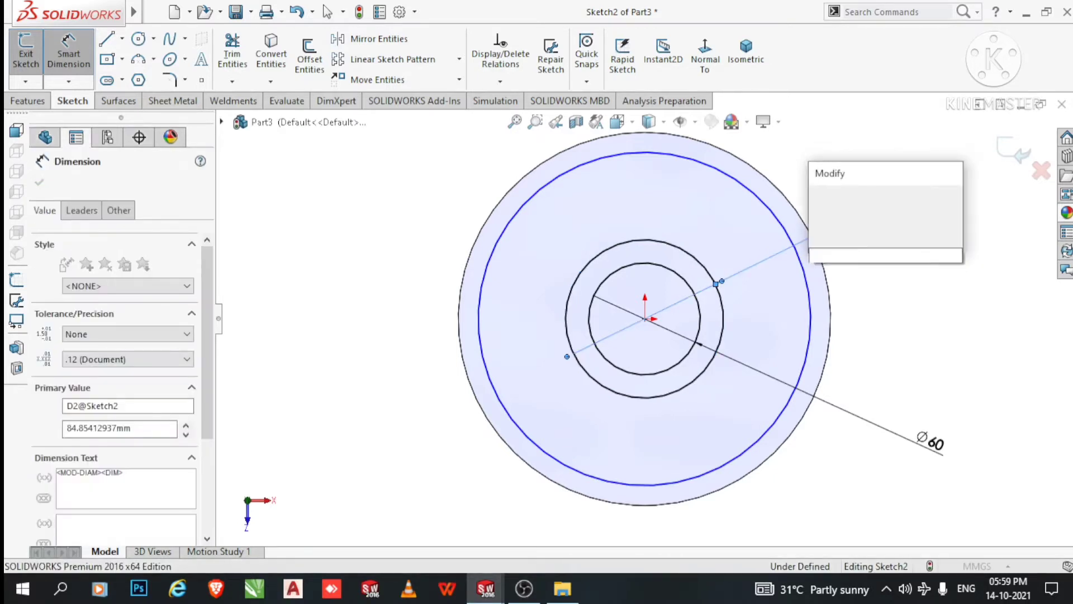
type("76")
key("Return")
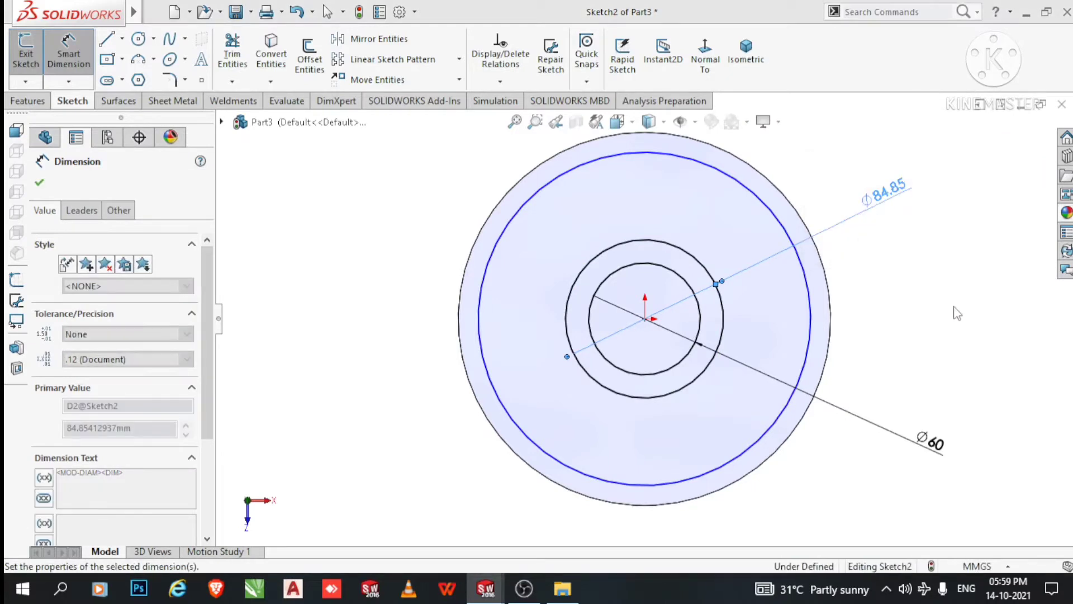
key("Escape")
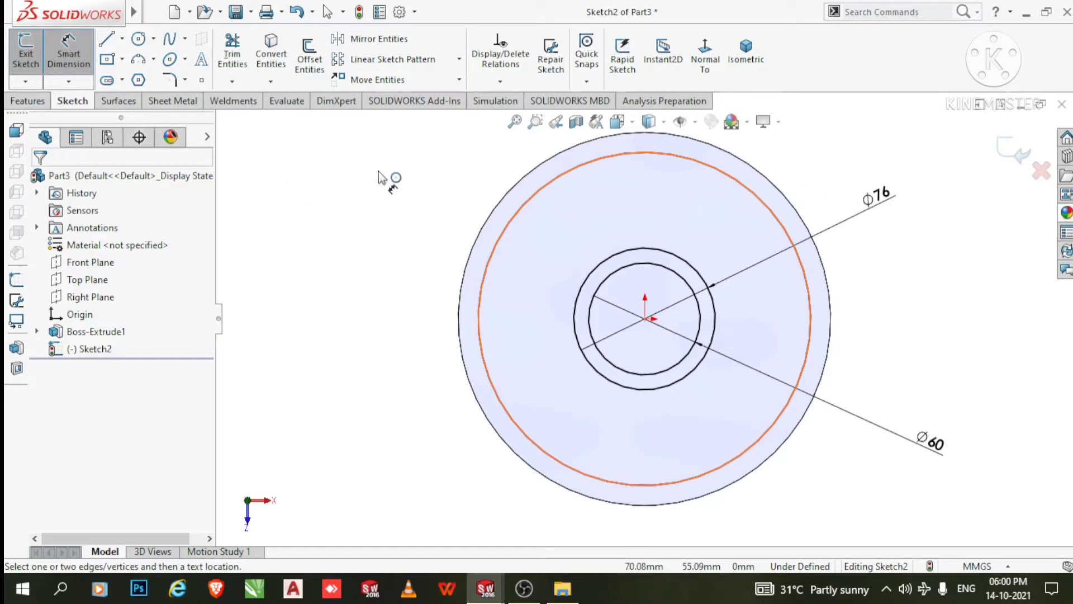
Dimension the outermost sketch circle's diameter as 184 mm
left_click(611, 199)
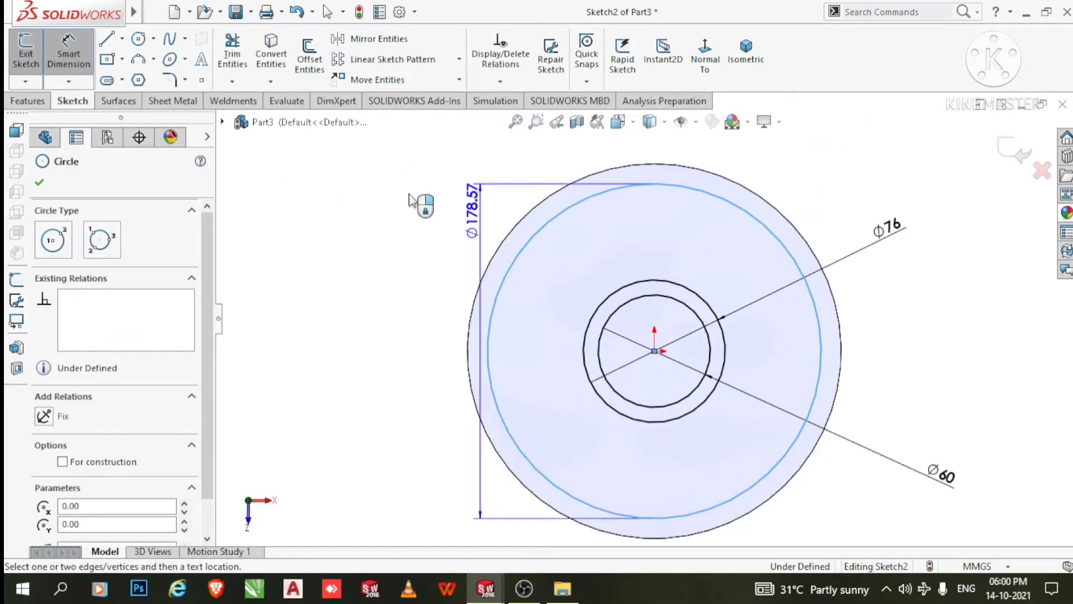
left_click(378, 217)
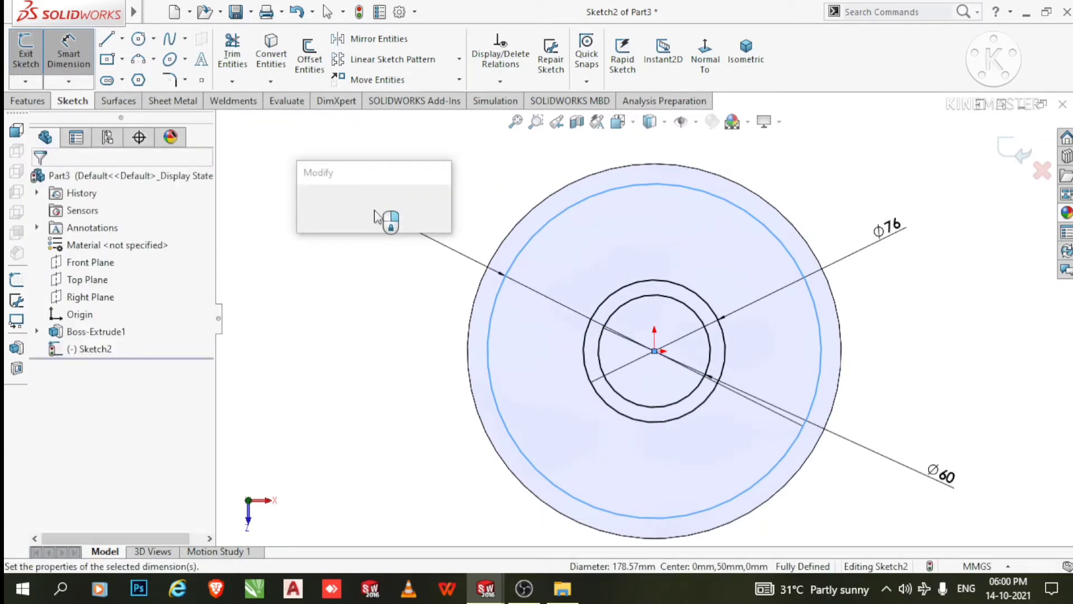
type("184")
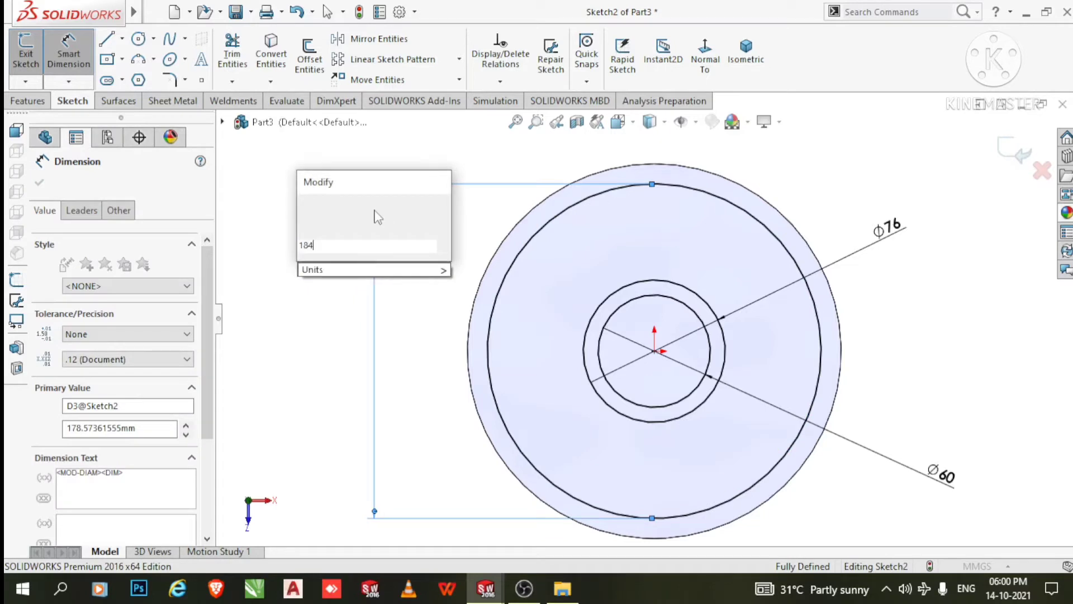
key("Escape")
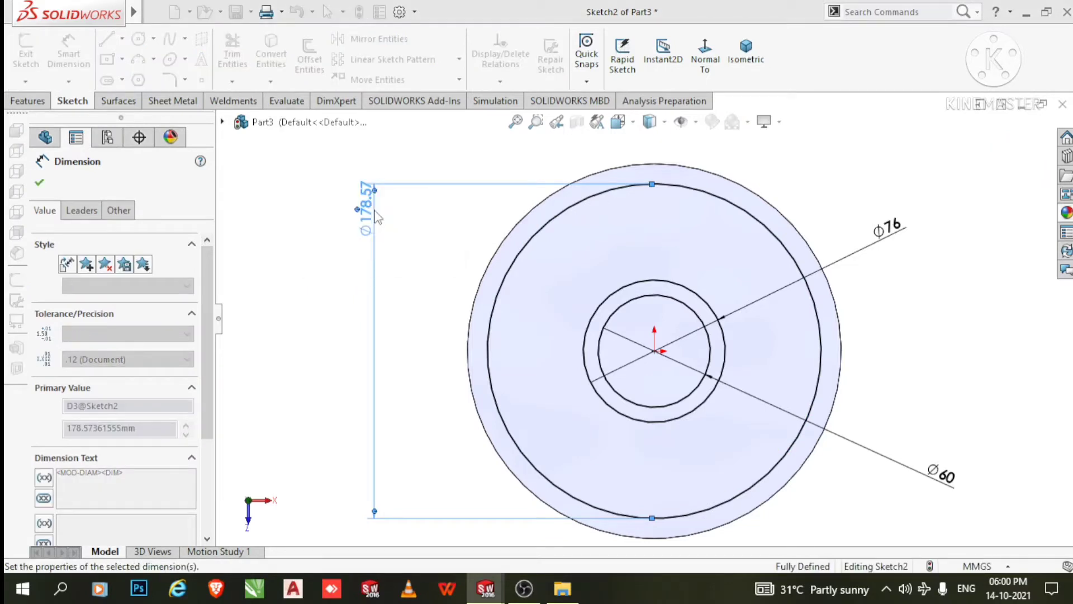
left_click(997, 338)
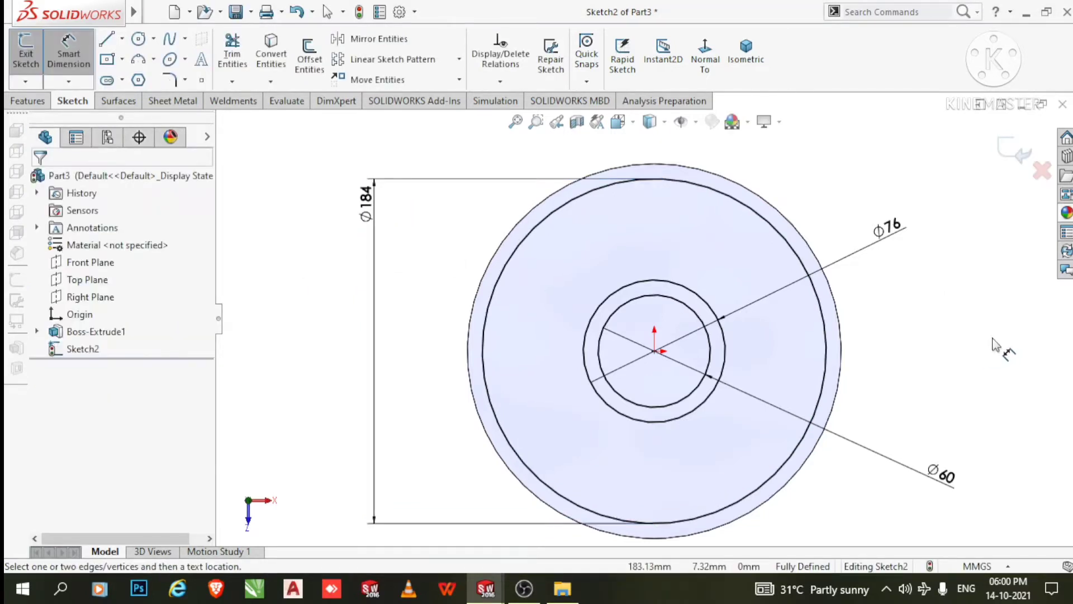
Draw a vertical centreline 100 mm long from the origin up to the disc's outer edge
scroll(682, 270, "down", 2)
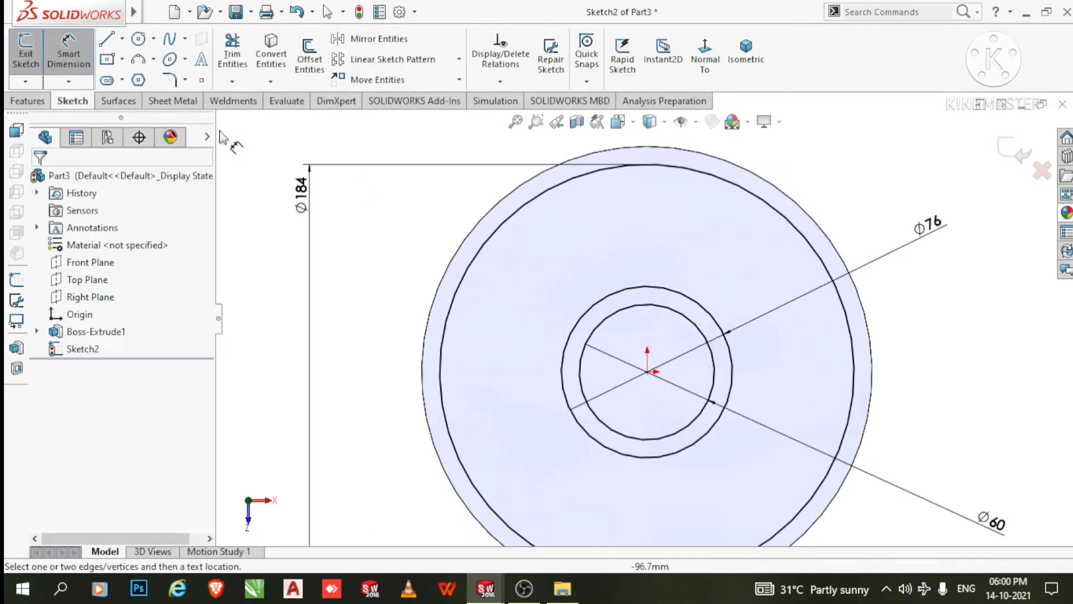
left_click(121, 39)
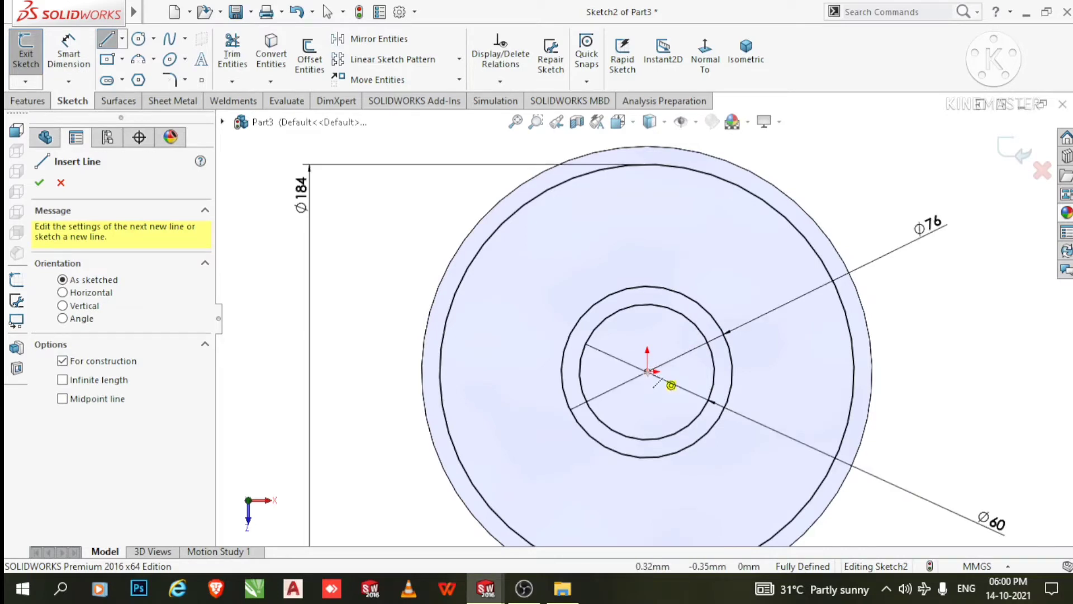
left_click(647, 372)
left_click(647, 146)
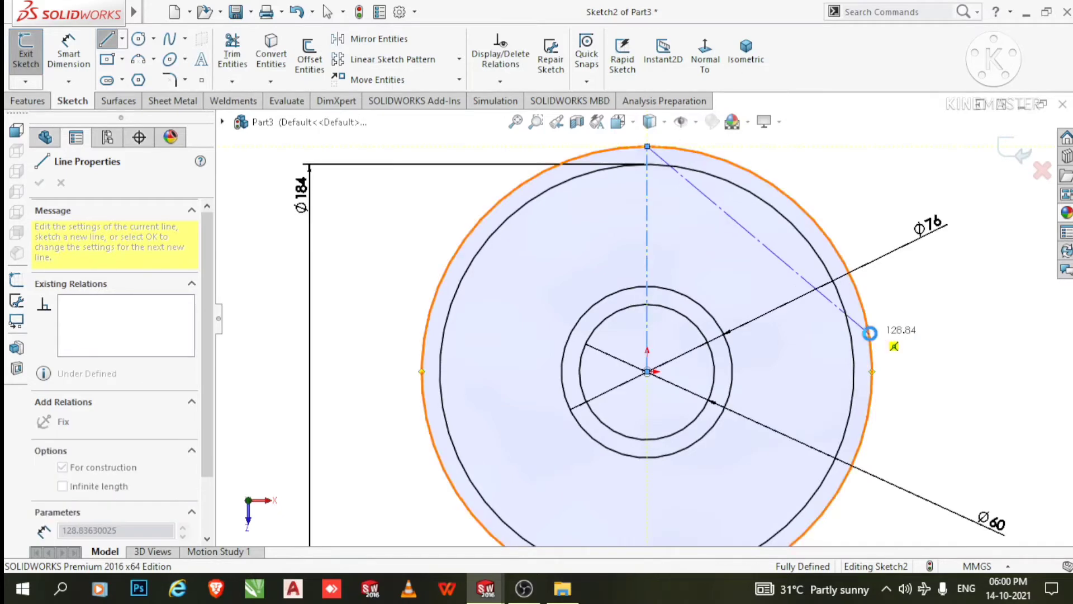
key("Escape")
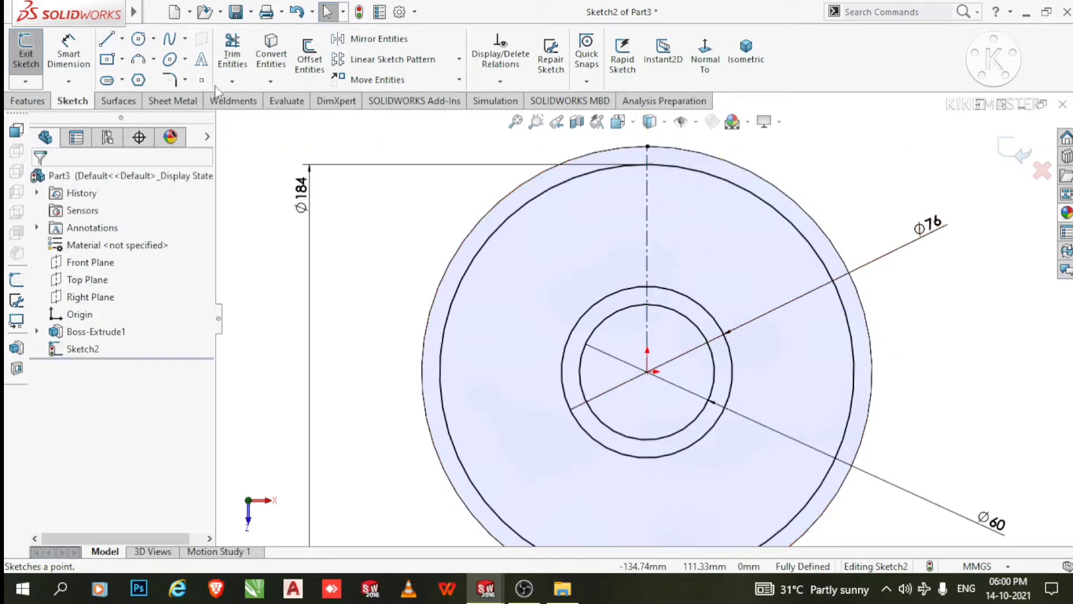
Draw a slanted line from the 76 mm circle to the 184 mm circle, left of the centreline at about 28° to it
left_click(108, 44)
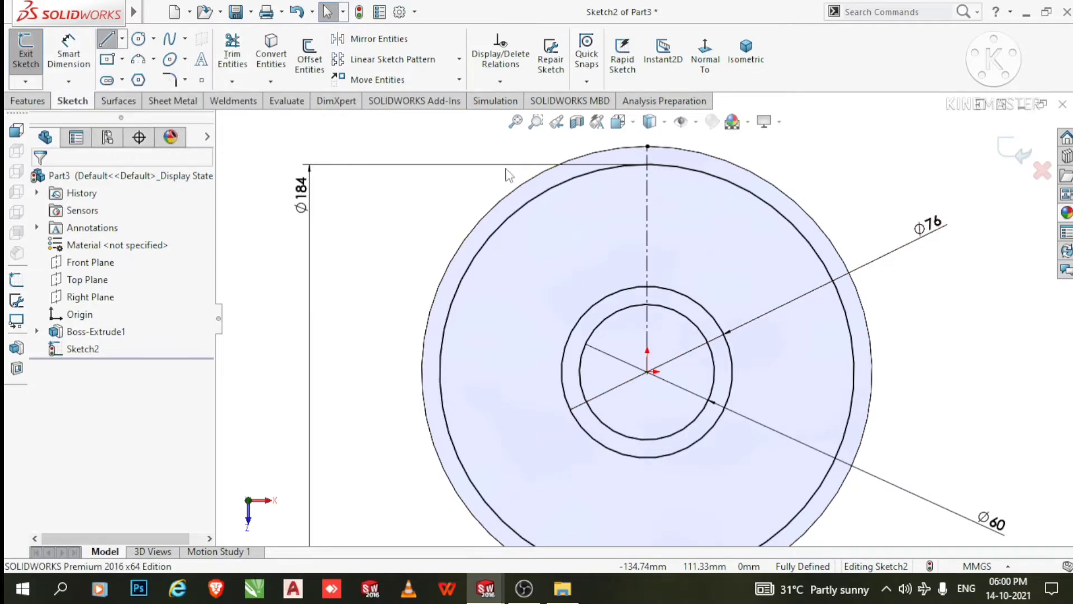
left_click(619, 290)
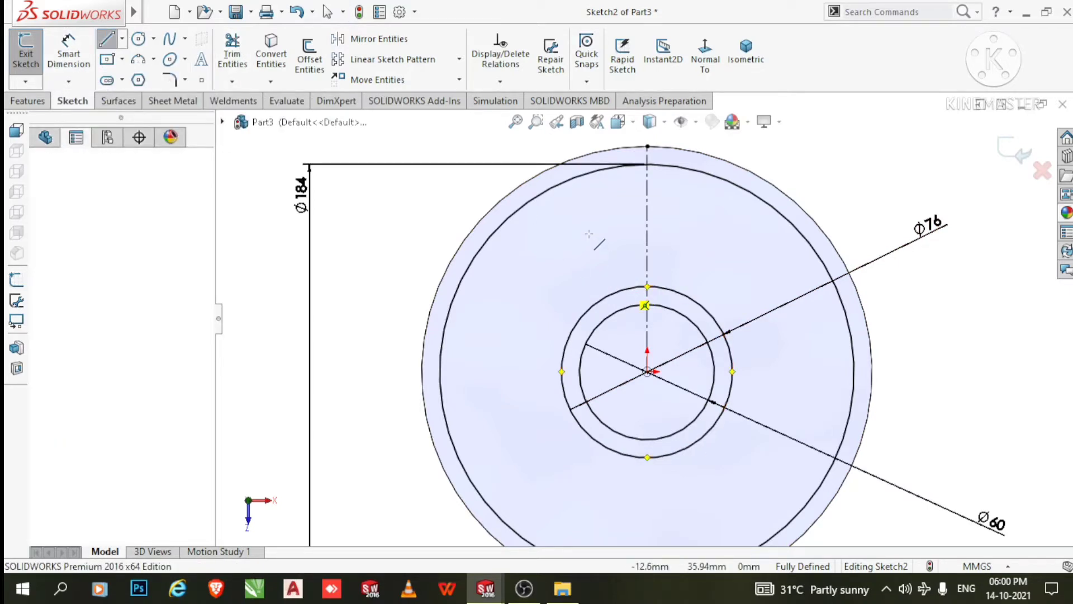
left_click(560, 183)
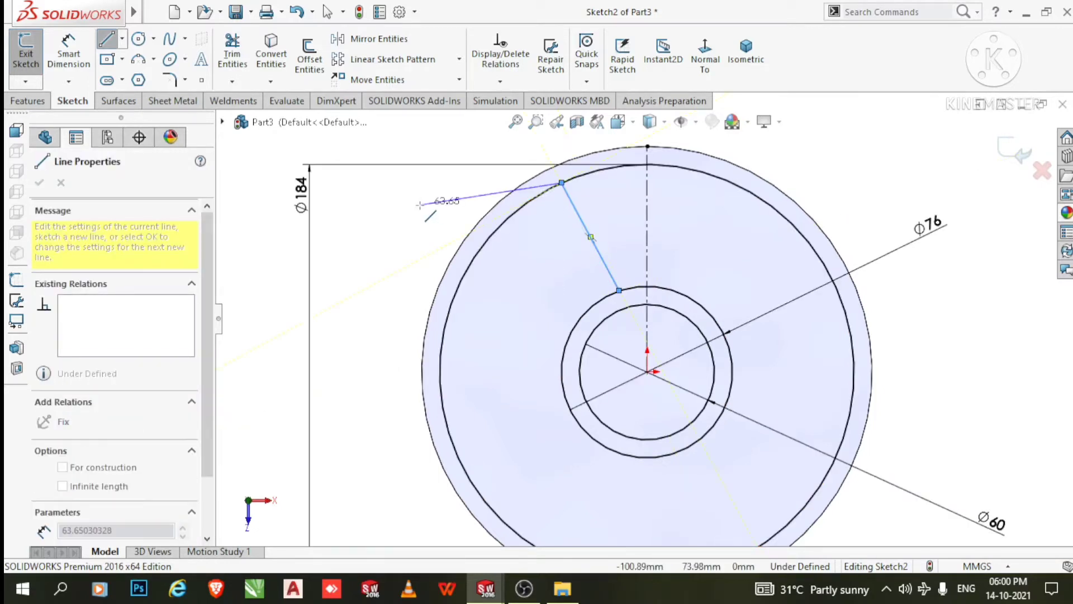
key("Escape")
key("Escape")
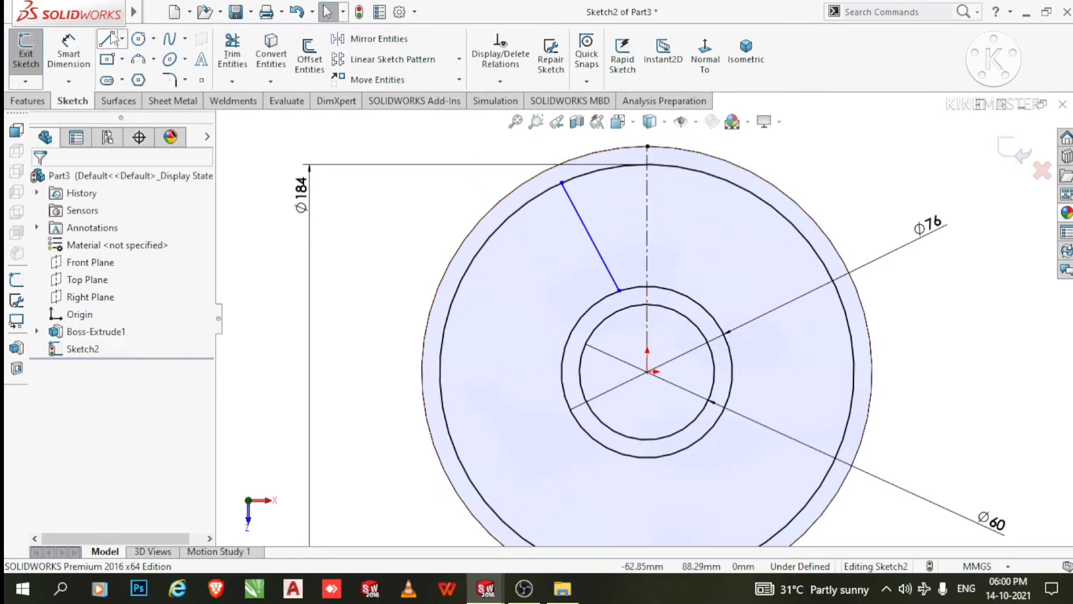
Dimension the angle between the slanted line and the vertical centreline as 30°
left_click(76, 47)
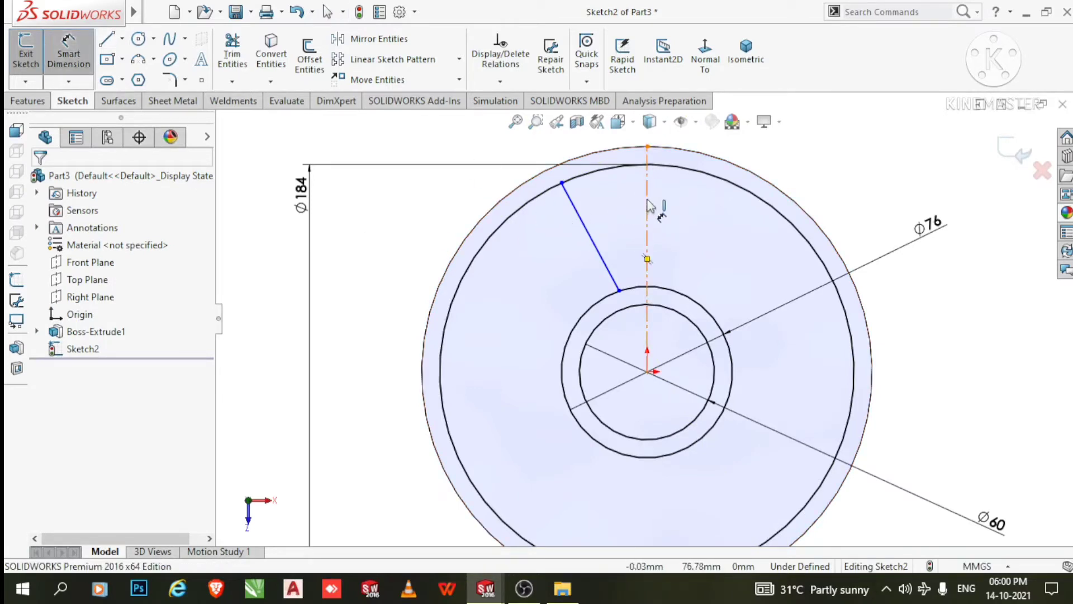
left_click(582, 229)
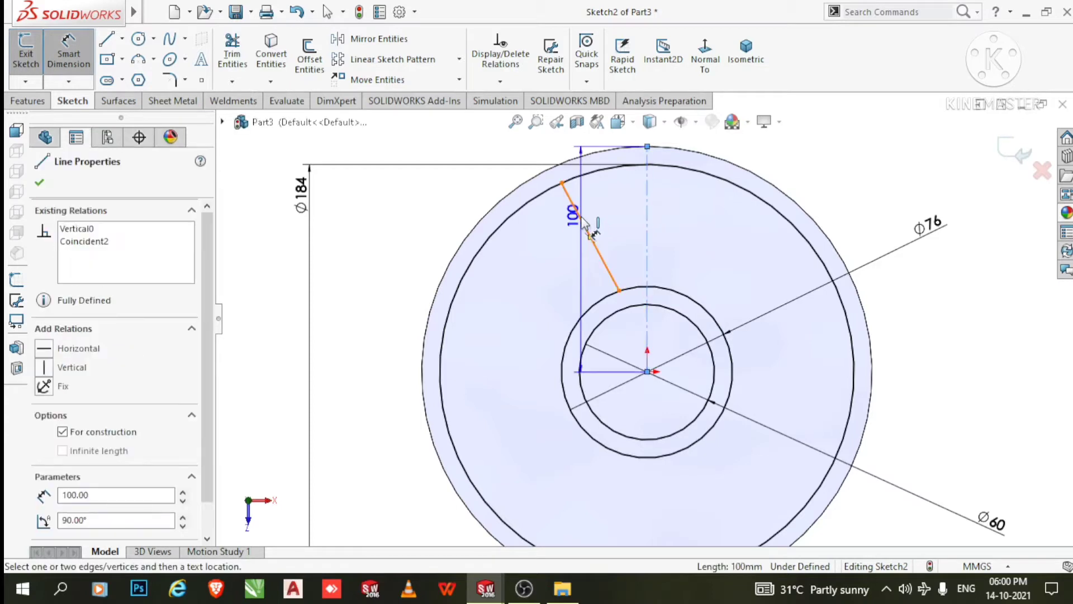
left_click(647, 218)
left_click(614, 211)
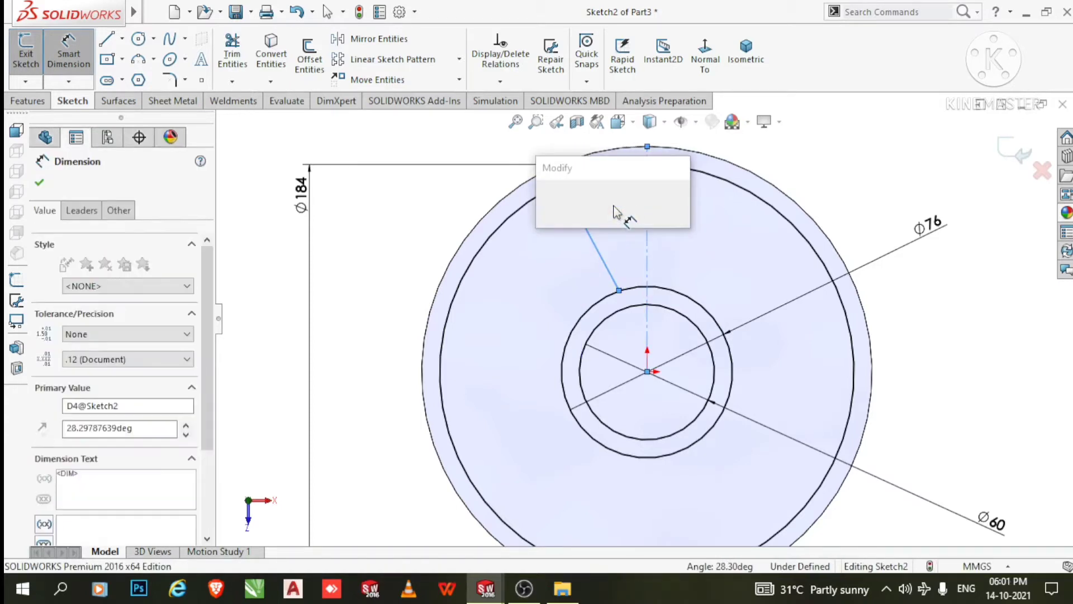
type("30")
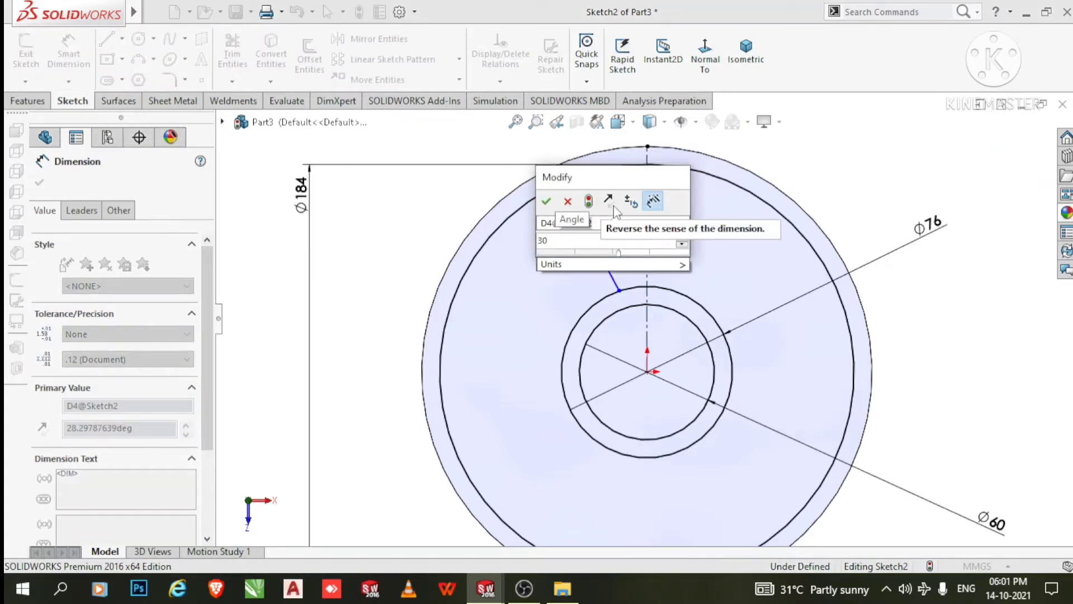
key("Return")
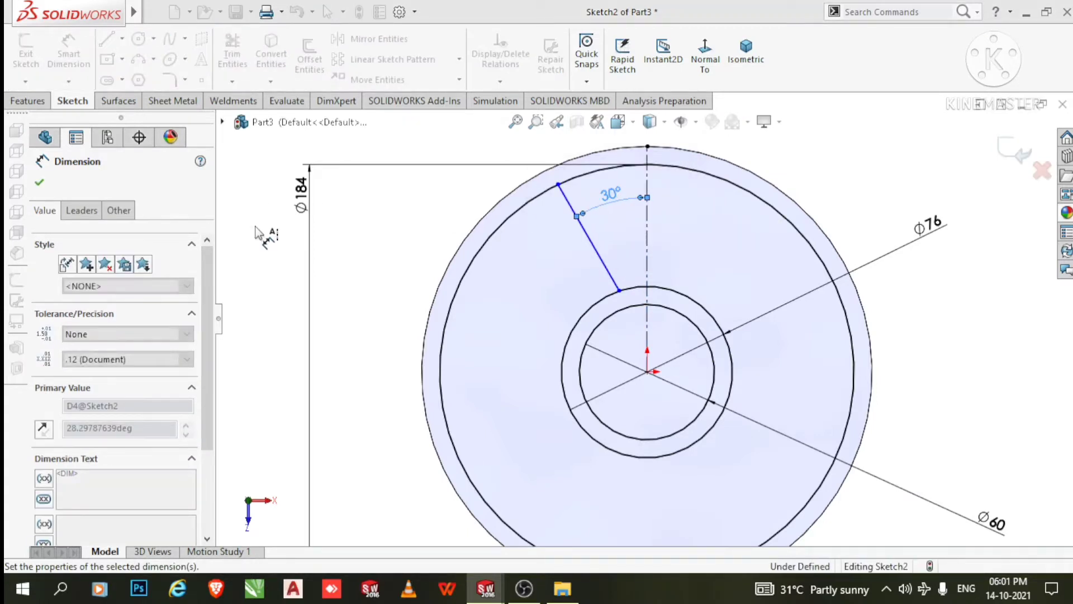
left_click(232, 213)
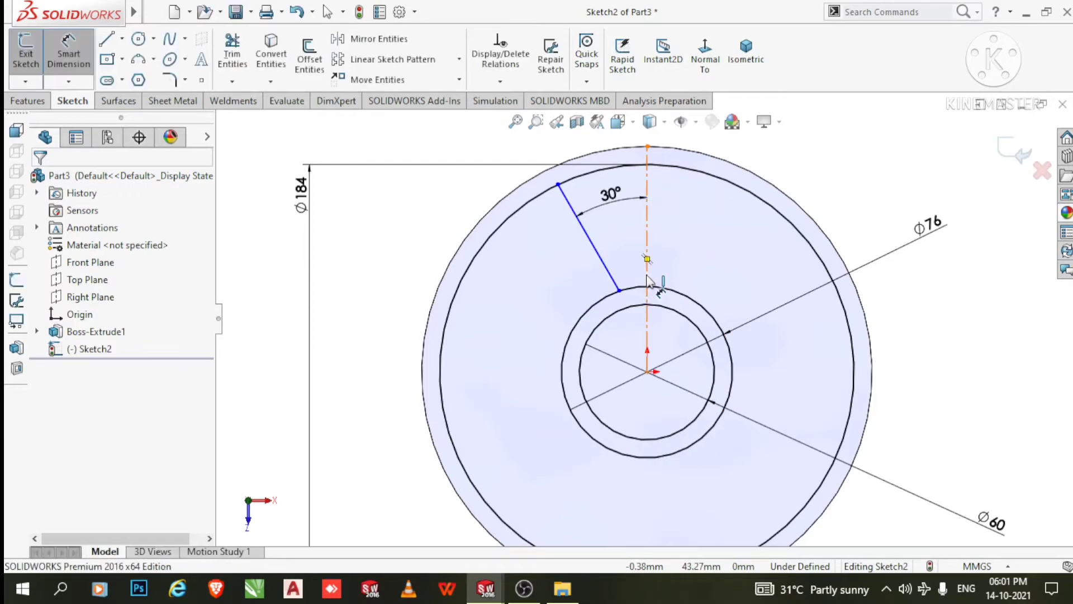
Dimension the horizontal distance between the slanted line's inner endpoint and the vertical centreline as 15 mm
left_click(625, 299)
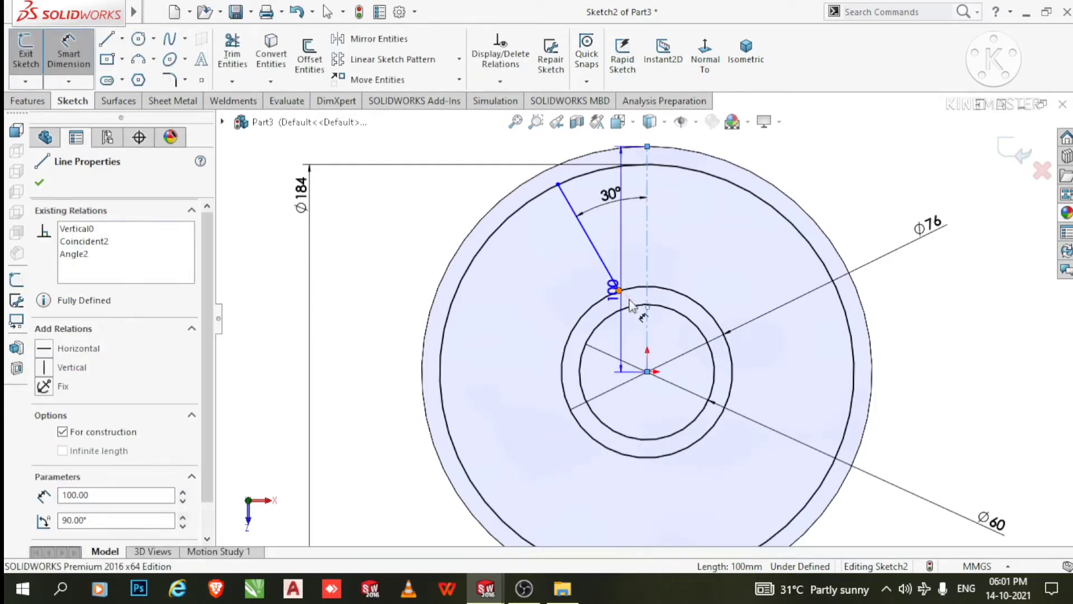
left_click(620, 291)
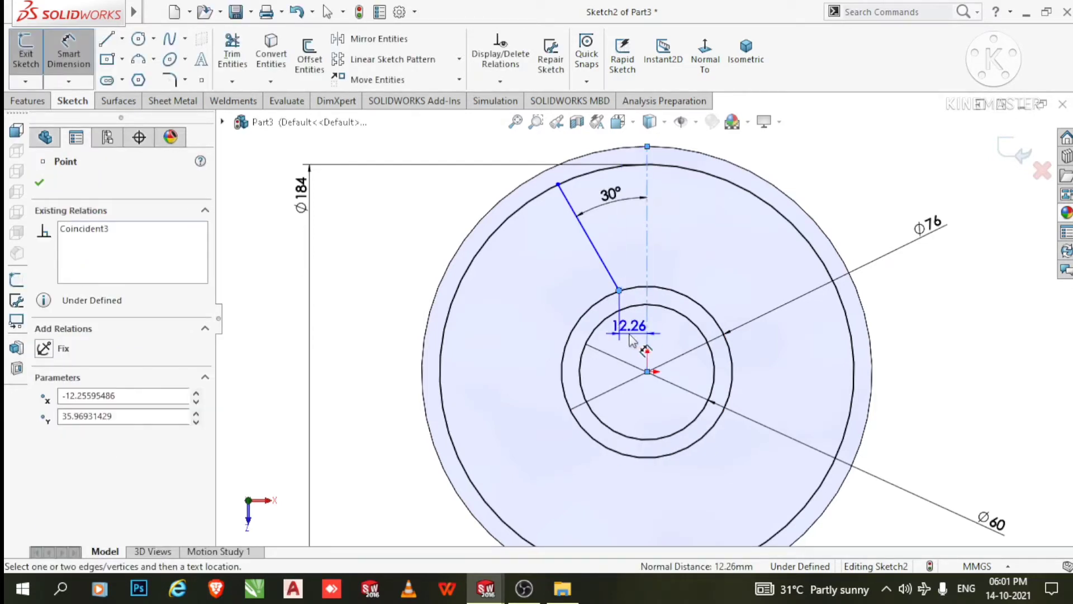
left_click(632, 339)
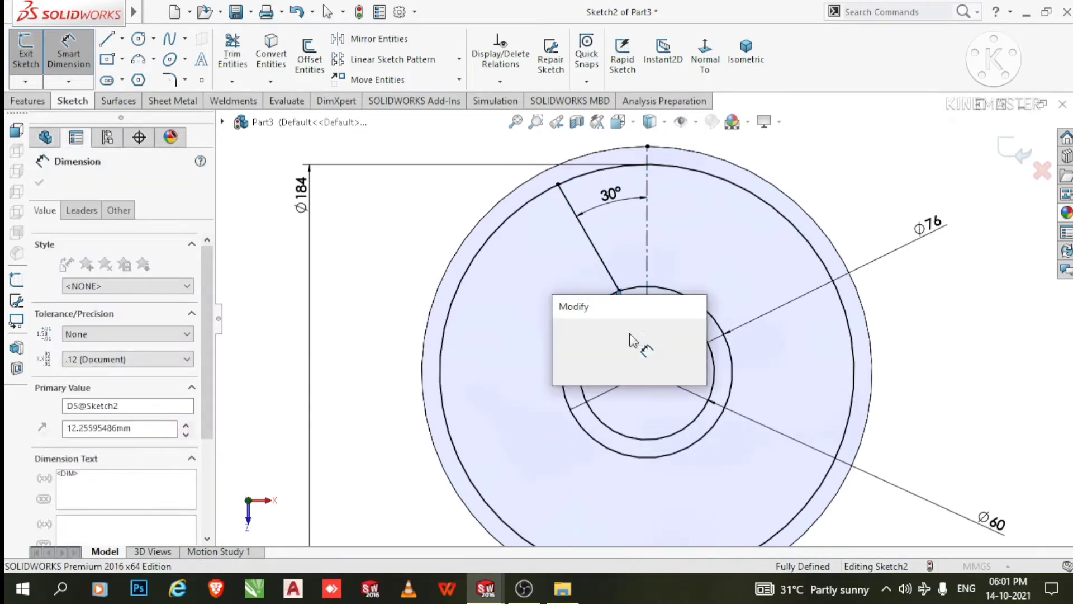
type("15")
key("Return")
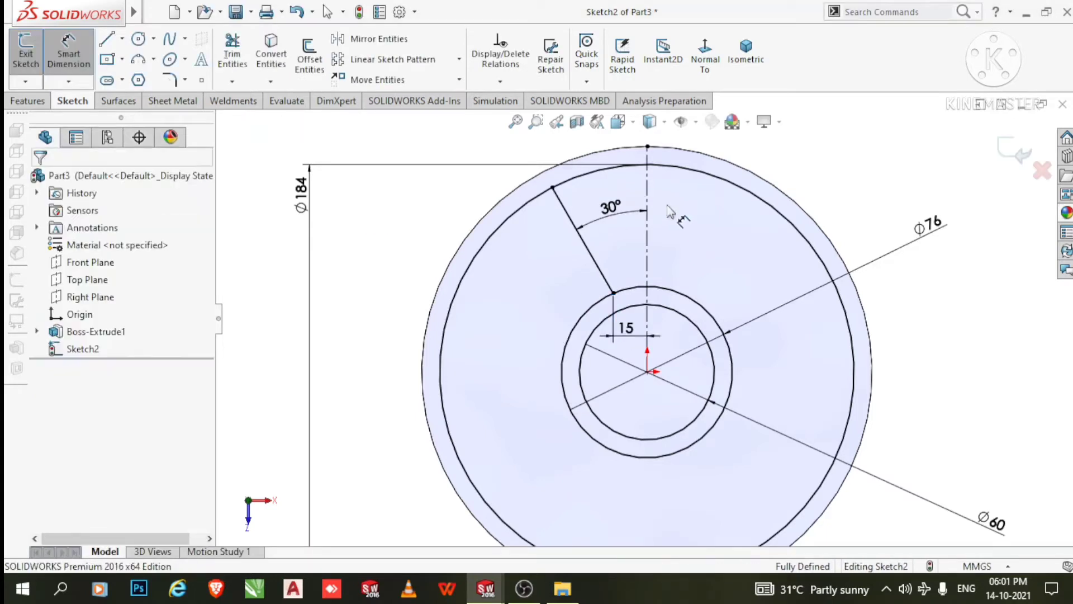
Mirror the slanted line about the vertical centreline, keeping the original
scroll(662, 219, "up", 2)
scroll(643, 313, "up", 3)
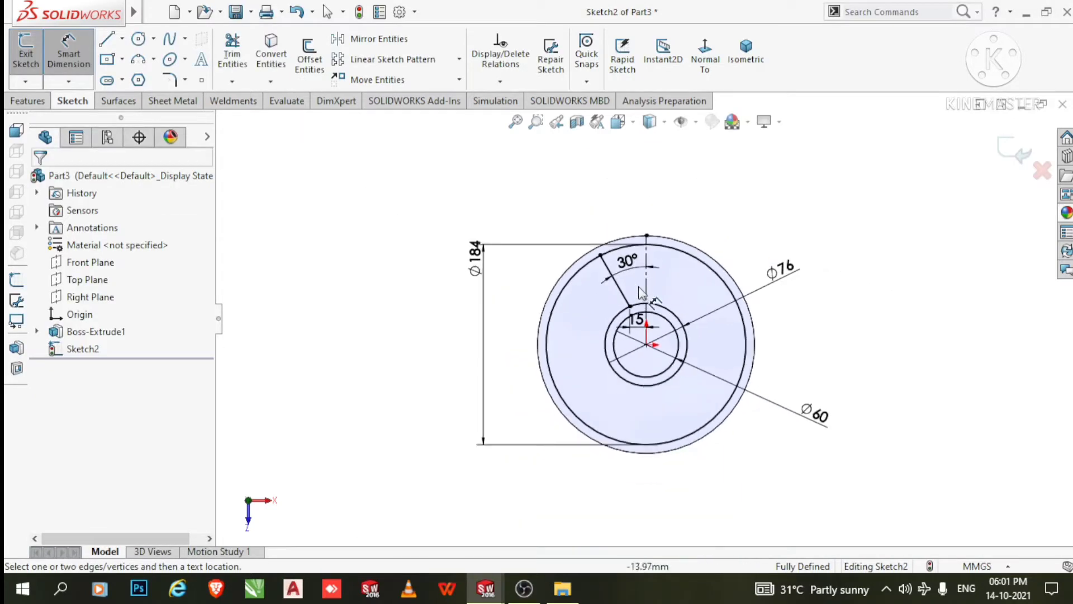
scroll(662, 330, "down", 5)
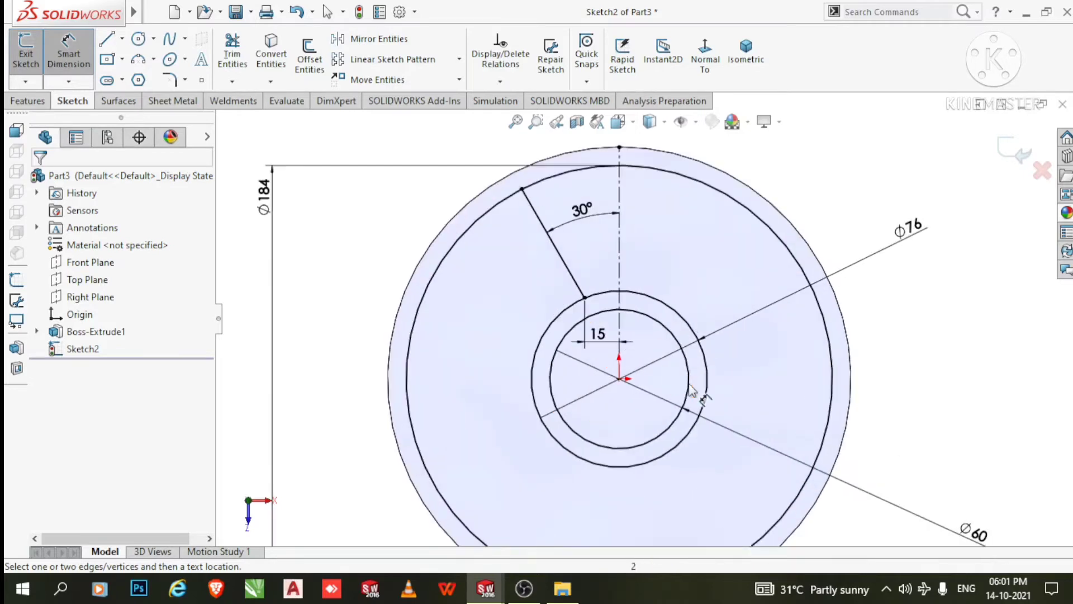
left_click(363, 39)
left_click(562, 263)
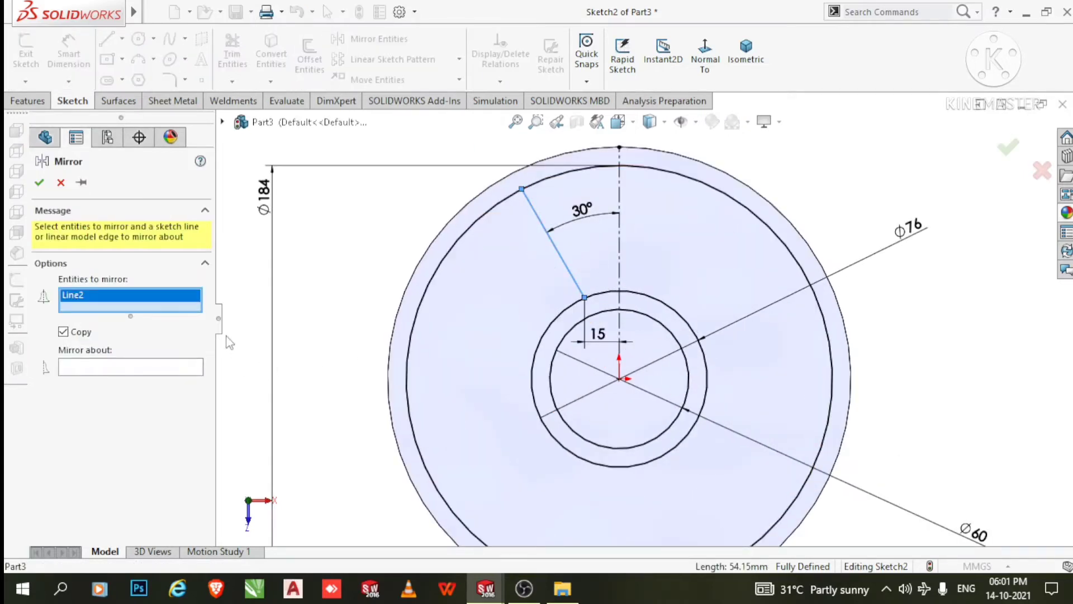
left_click(154, 369)
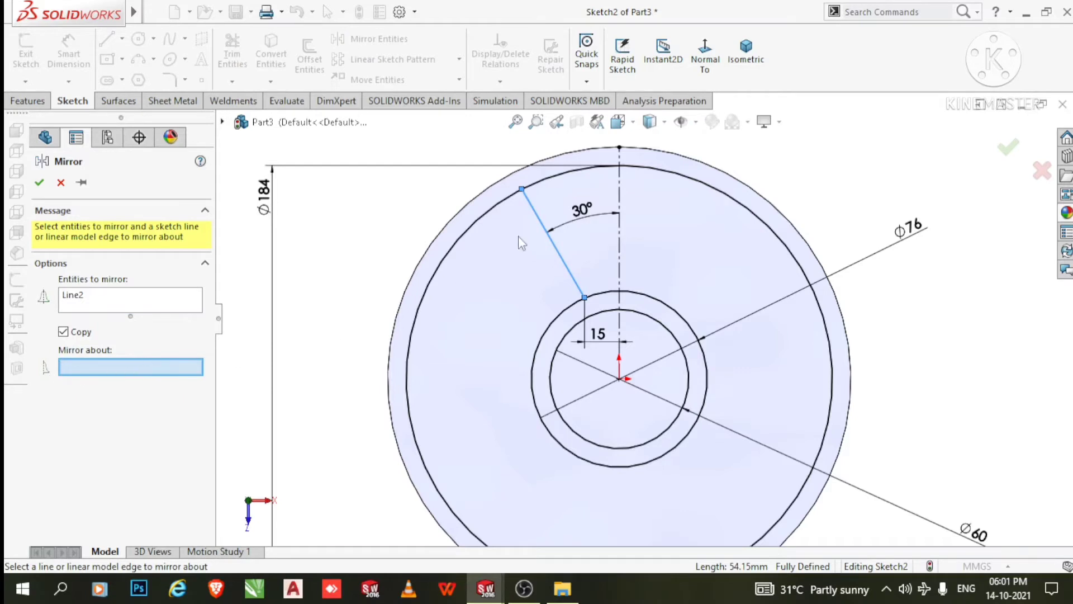
left_click(620, 248)
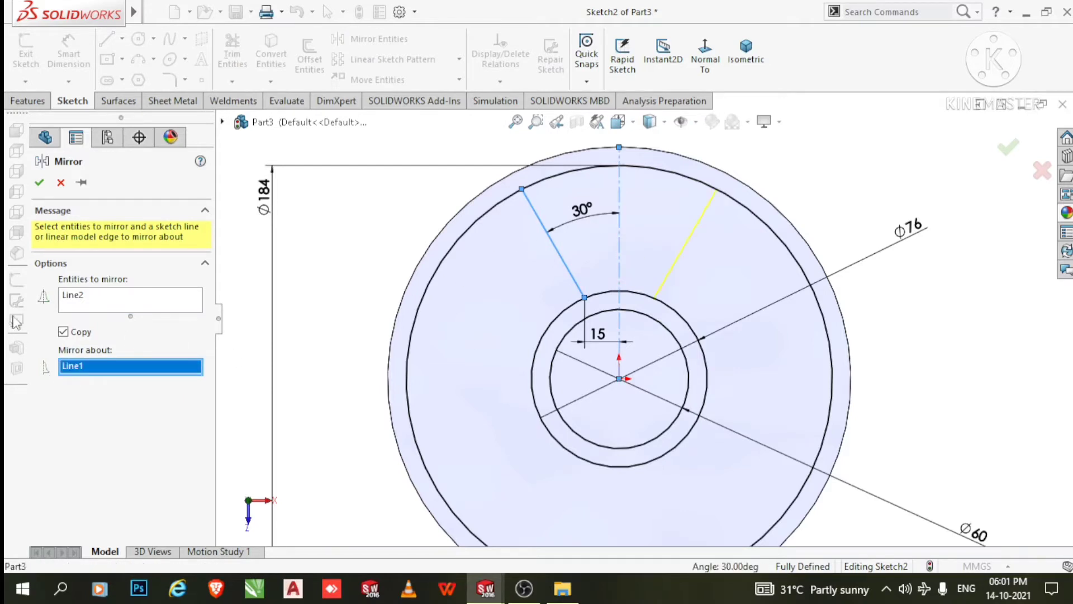
left_click(40, 182)
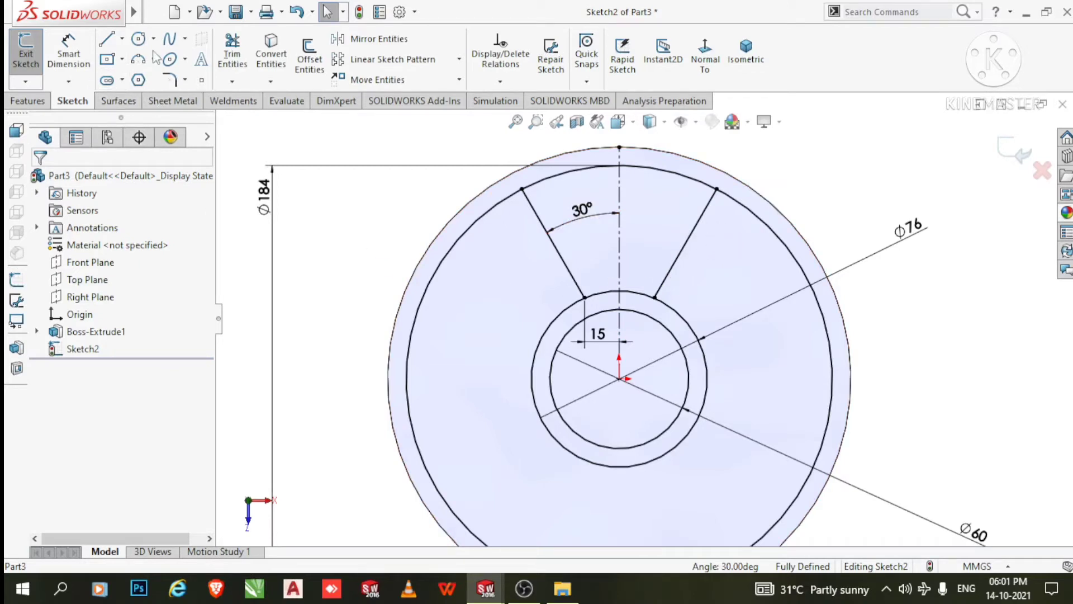
Power-trim the 184 mm and 76 mm circles to the arcs between the two slanted lines, leaving one closed wedge
left_click(232, 51)
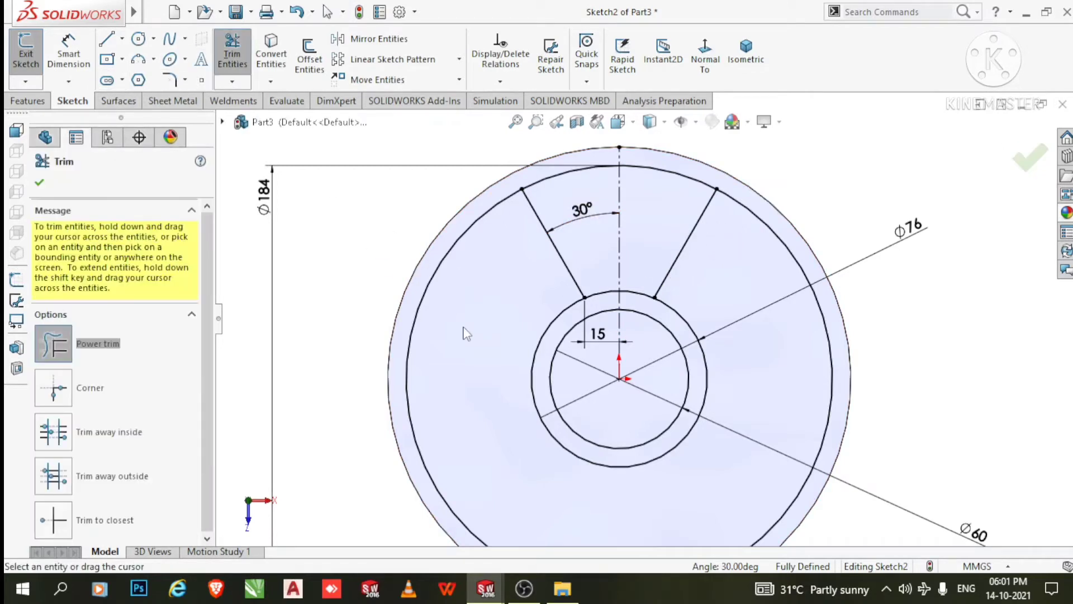
left_click_drag(459, 322, 426, 272)
scroll(684, 302, "down", 3)
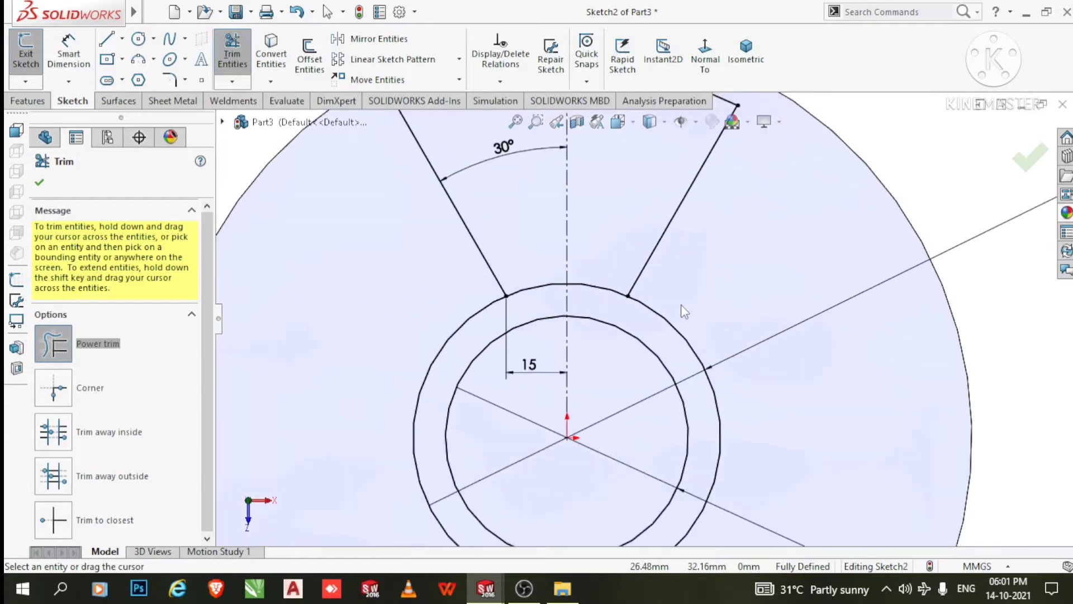
left_click_drag(681, 304, 665, 337)
scroll(522, 270, "up", 2)
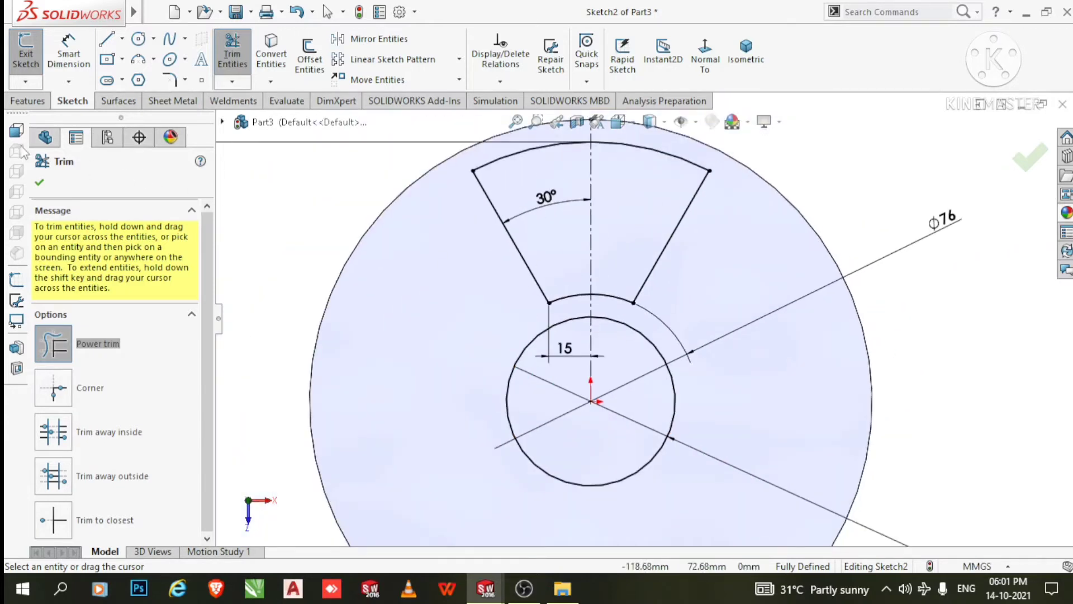
left_click(38, 185)
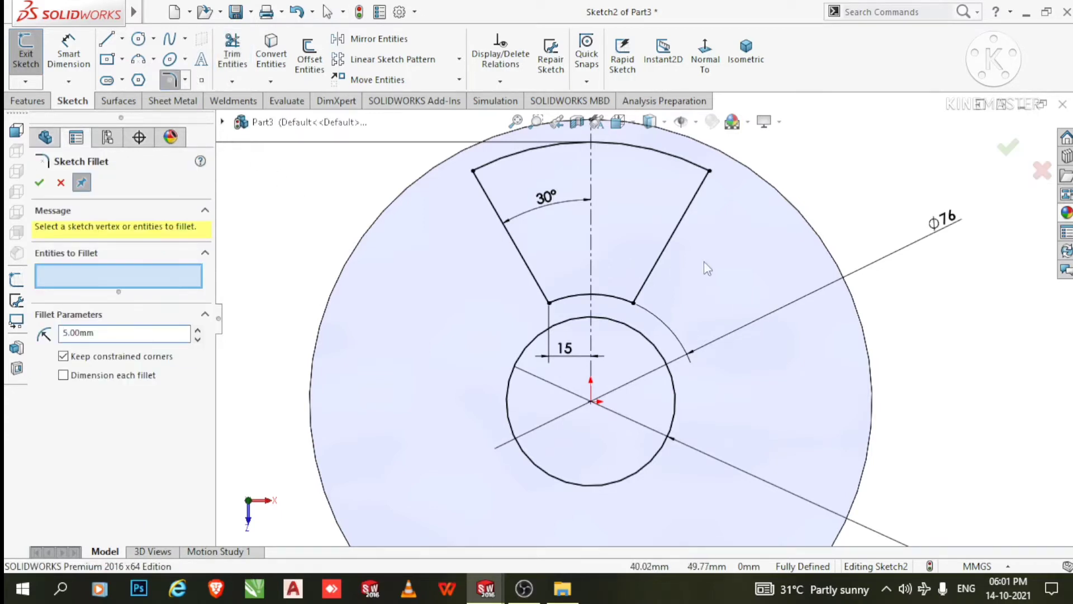
Round all four corners of the wedge profile with 5 mm sketch fillets
left_click_drag(652, 319, 472, 142)
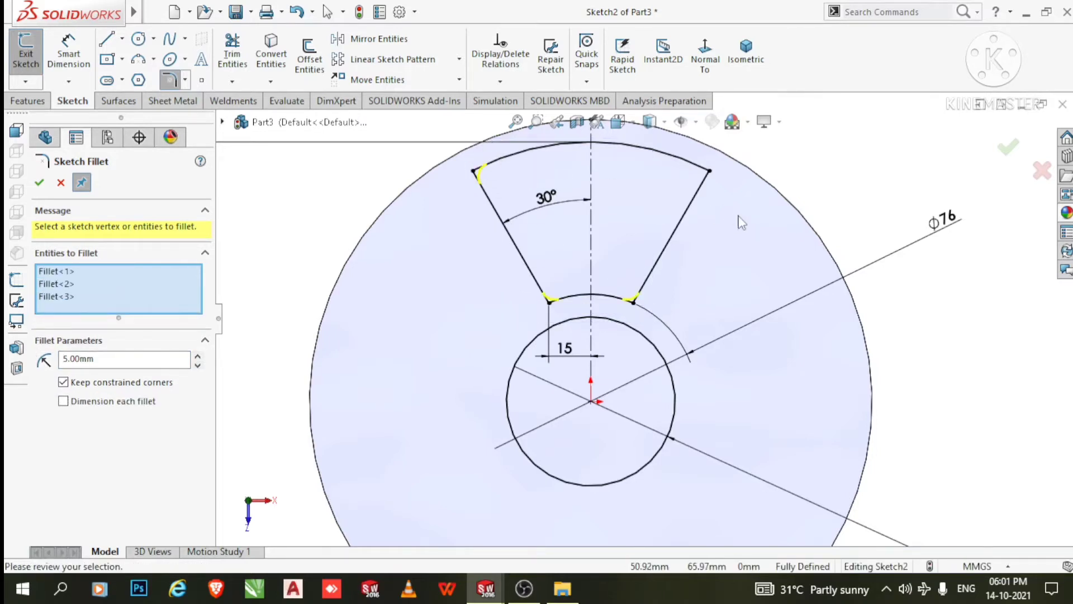
left_click(707, 173)
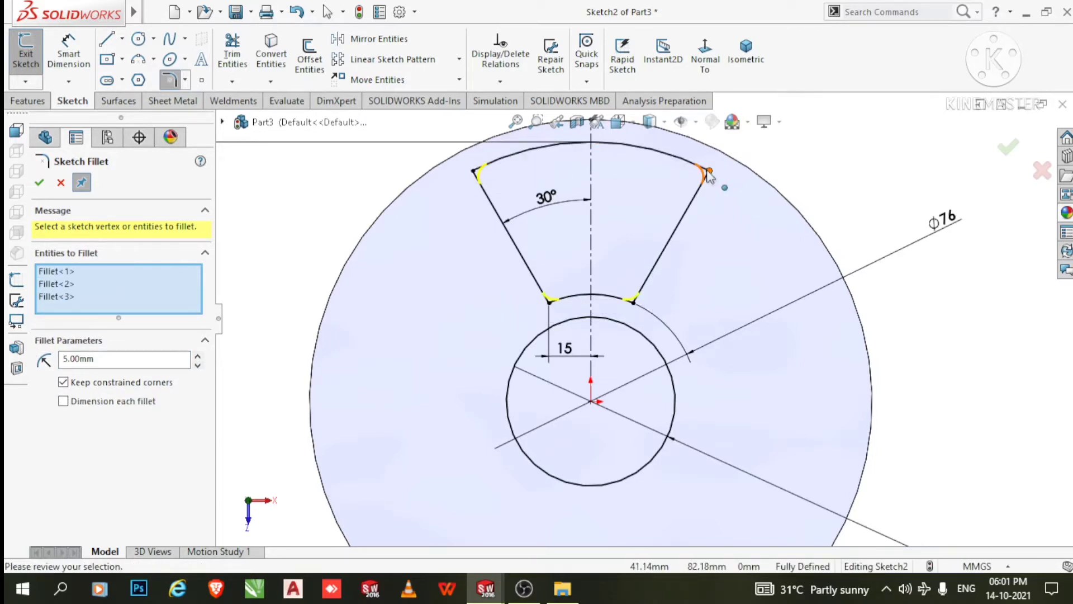
left_click(40, 182)
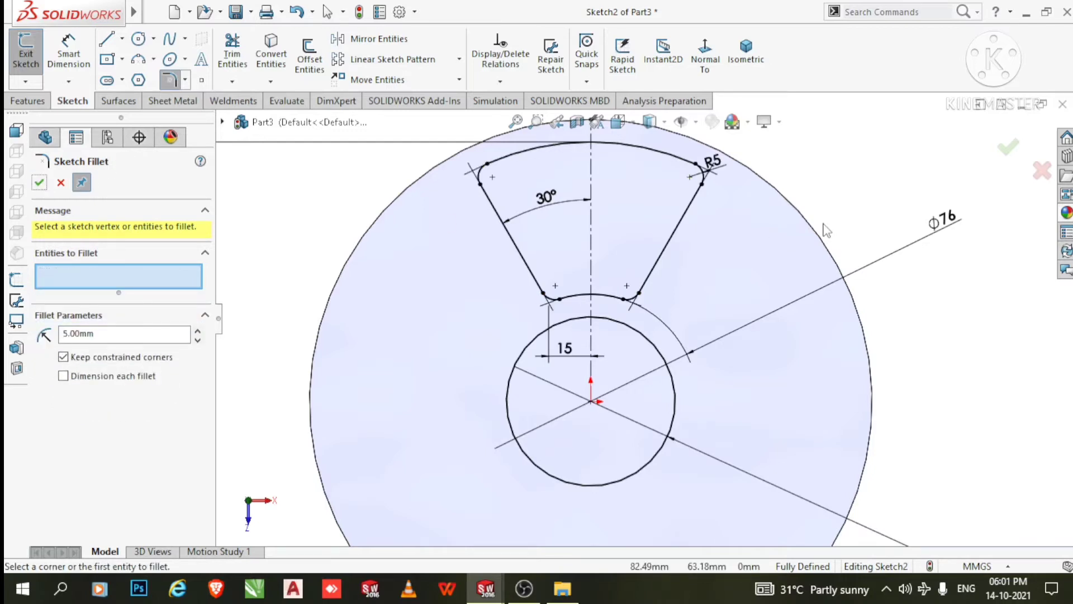
scroll(827, 230, "up", 2)
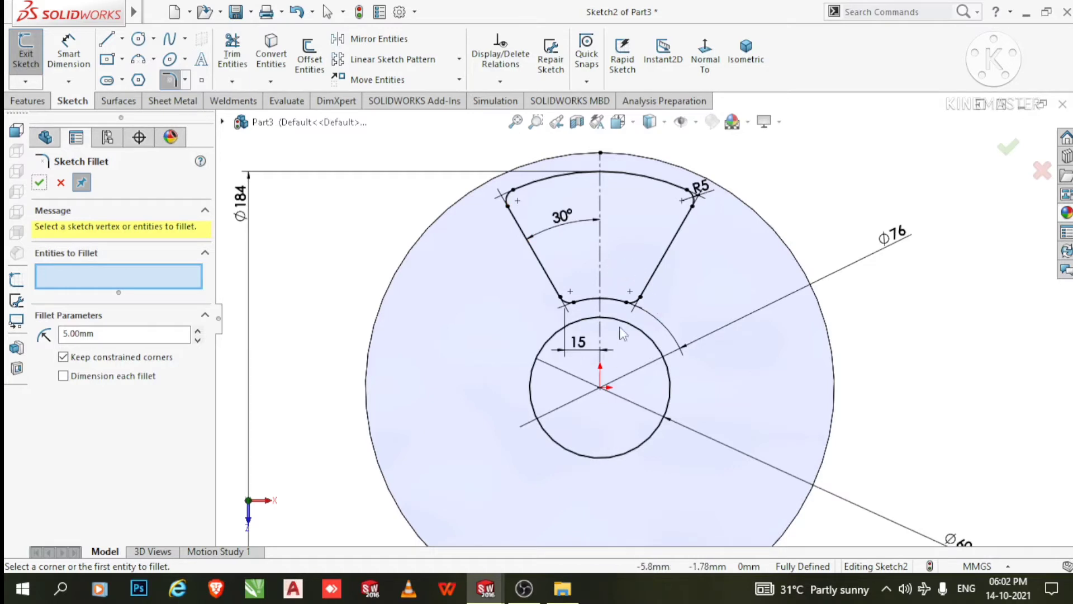
left_click(39, 185)
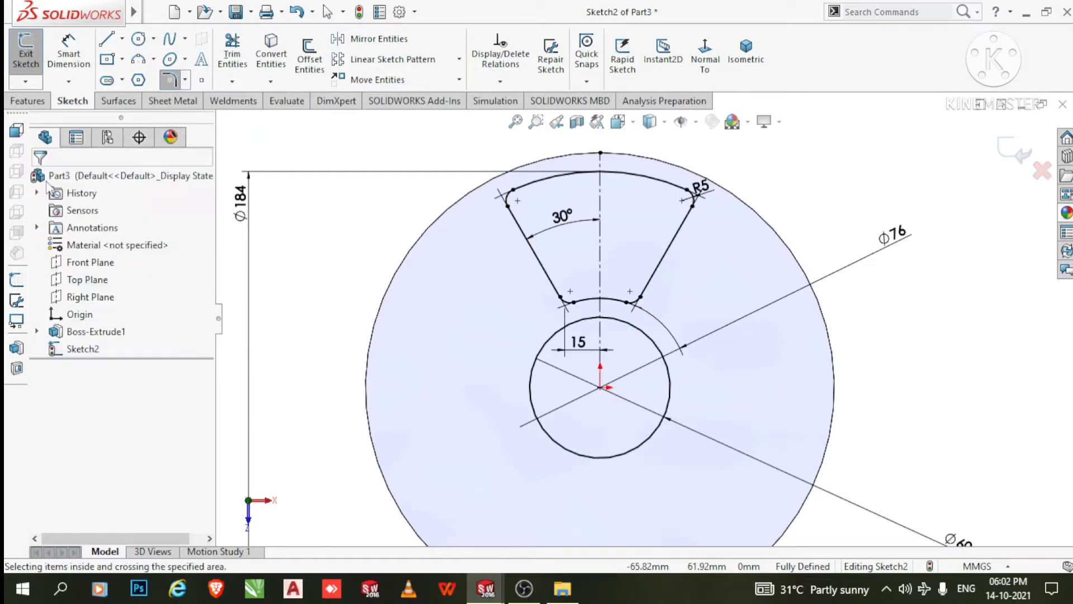
Begin a circular sketch pattern about the origin with the wedge's two slanted lines, outer arc and outer corner fillets
left_click(459, 59)
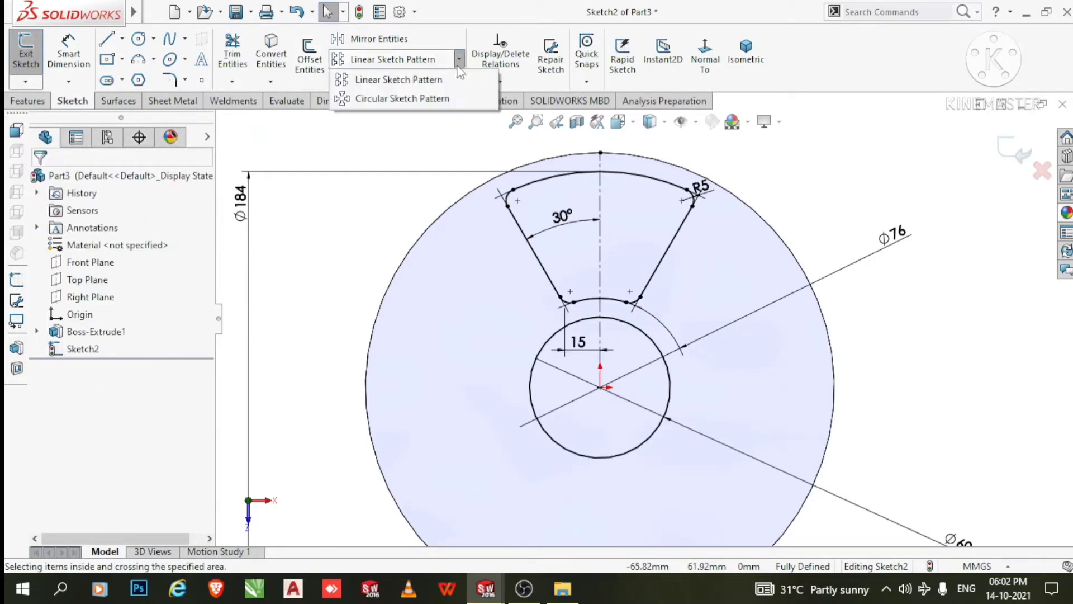
left_click(380, 101)
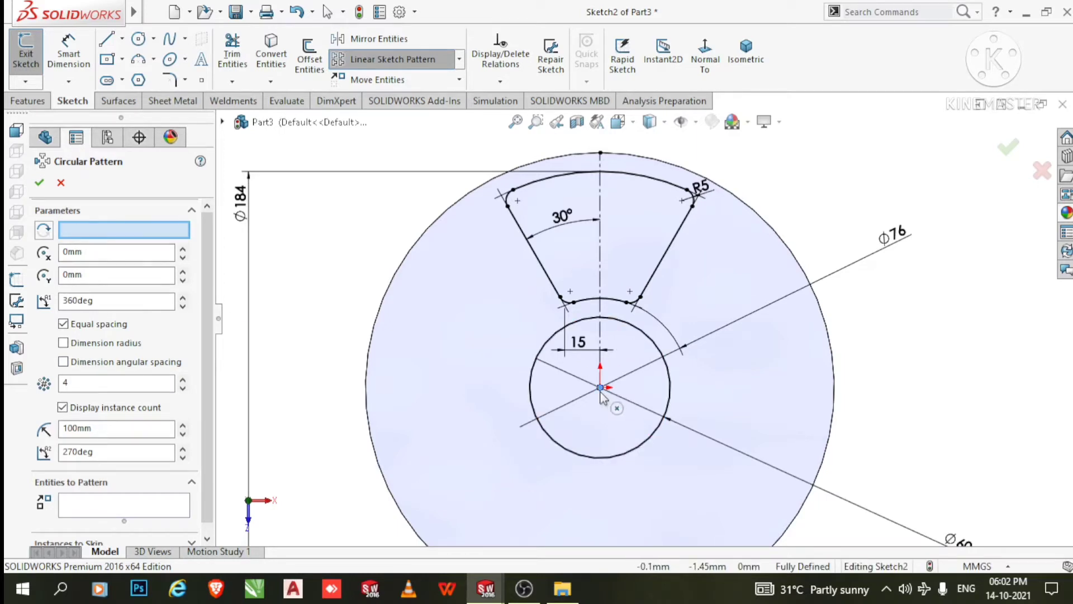
left_click(104, 506)
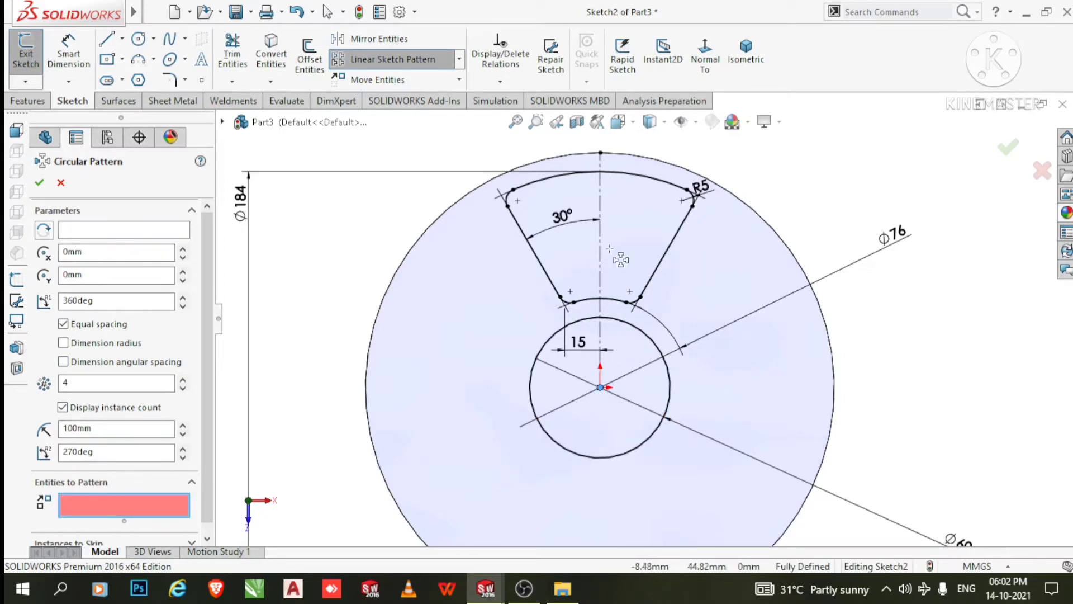
left_click(677, 229)
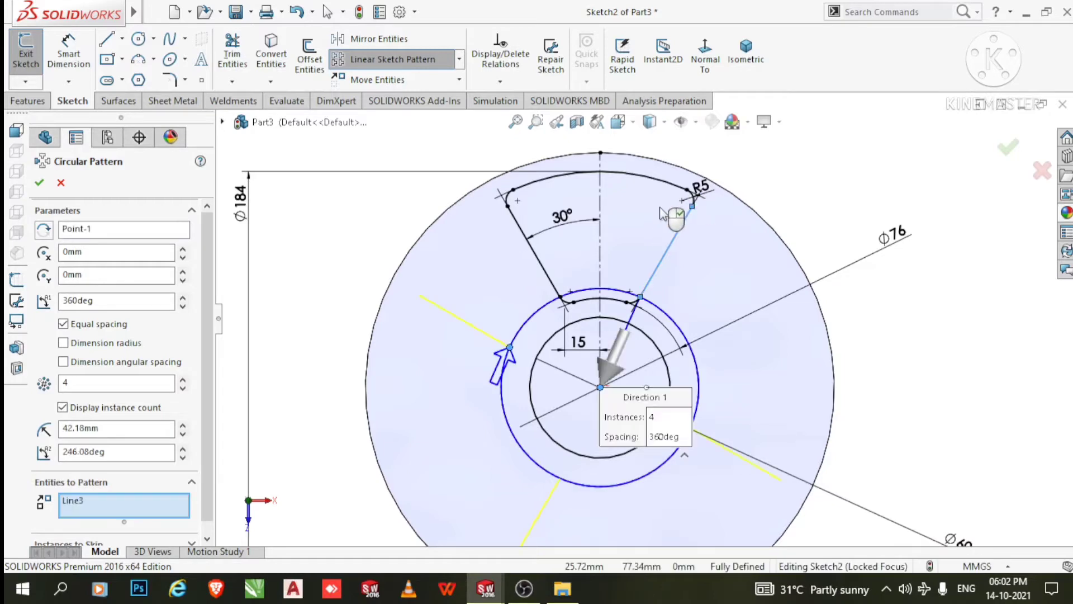
scroll(663, 211, "down", 2)
left_click(709, 209)
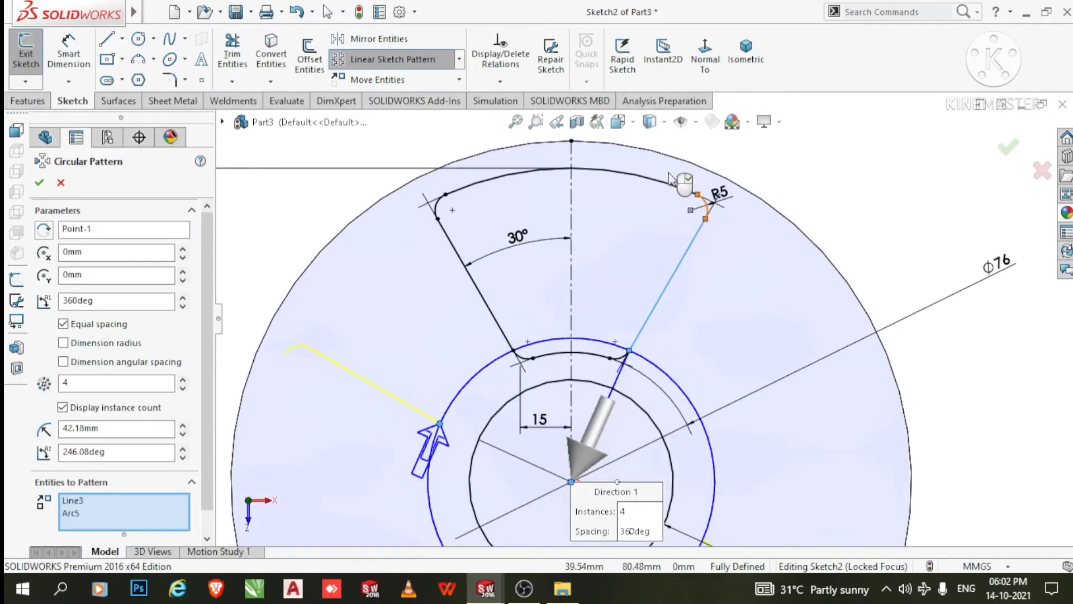
left_click(671, 178)
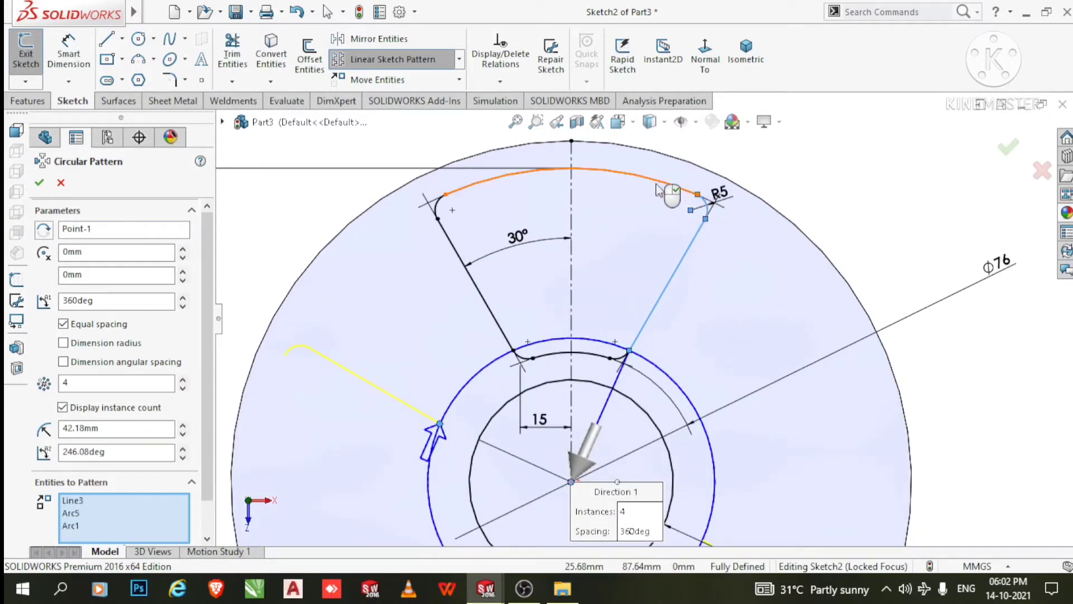
left_click(440, 208)
left_click(460, 257)
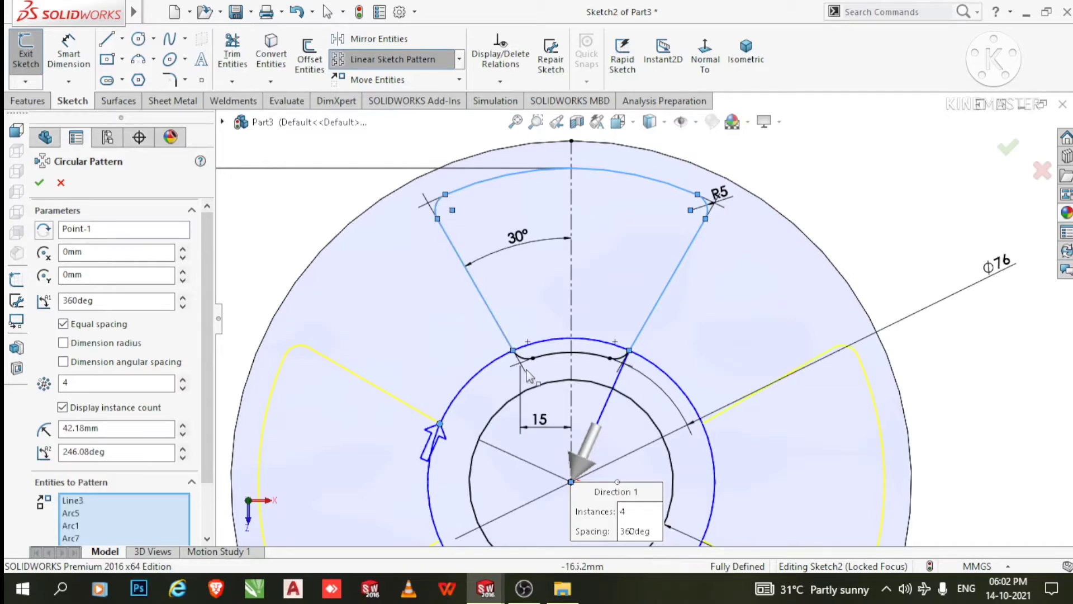
Add the wedge's inner arc and both inner corner fillets to the circular pattern's entities
scroll(523, 364, "down", 1)
scroll(526, 365, "up", 1)
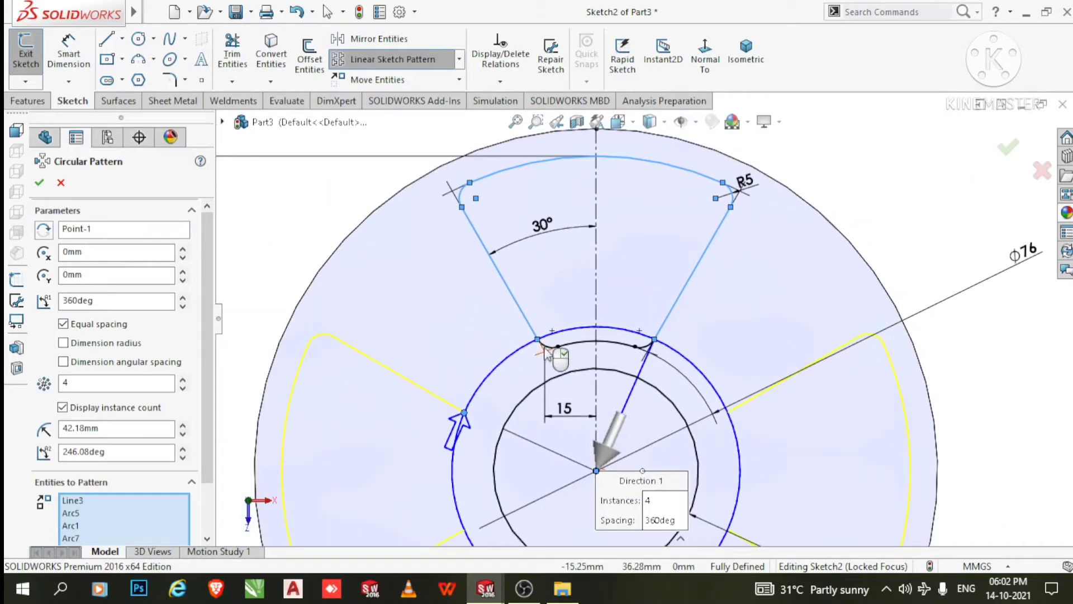
scroll(556, 352, "down", 2)
scroll(569, 358, "up", 1)
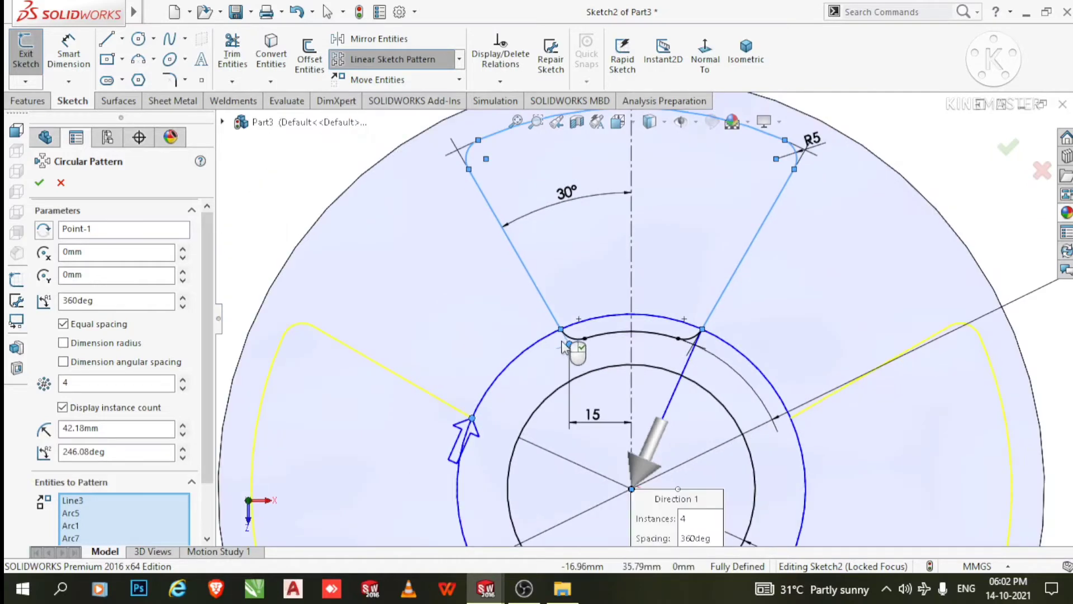
left_click(579, 340)
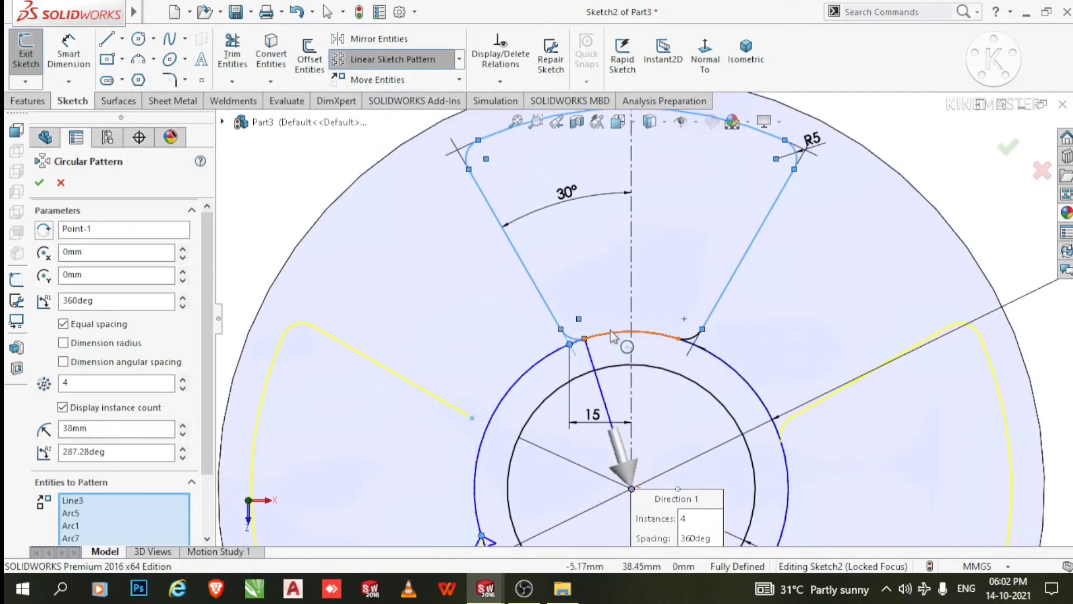
left_click(613, 335)
scroll(702, 352, "down", 2)
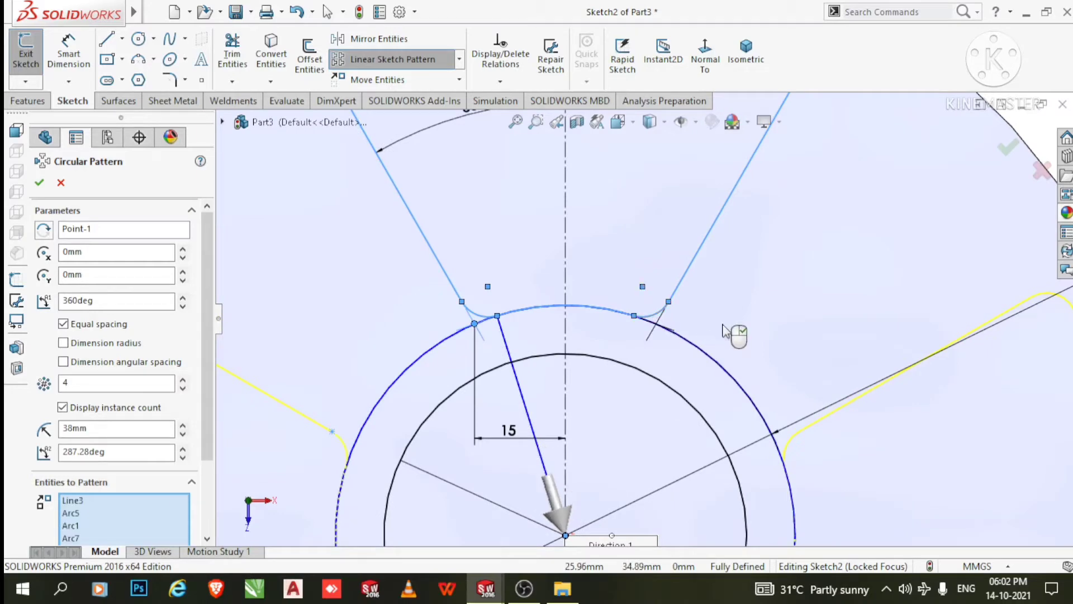
scroll(718, 326, "up", 4)
scroll(724, 330, "up", 2)
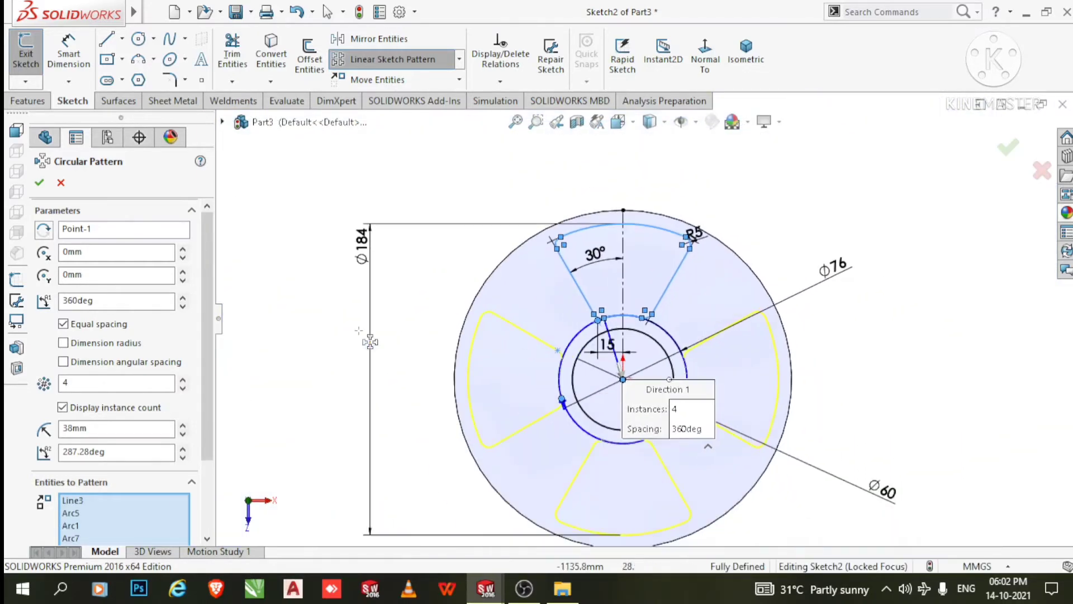
Set the circular pattern to 6 equally spaced instances over 360° and apply it
scroll(123, 363, "down", 3)
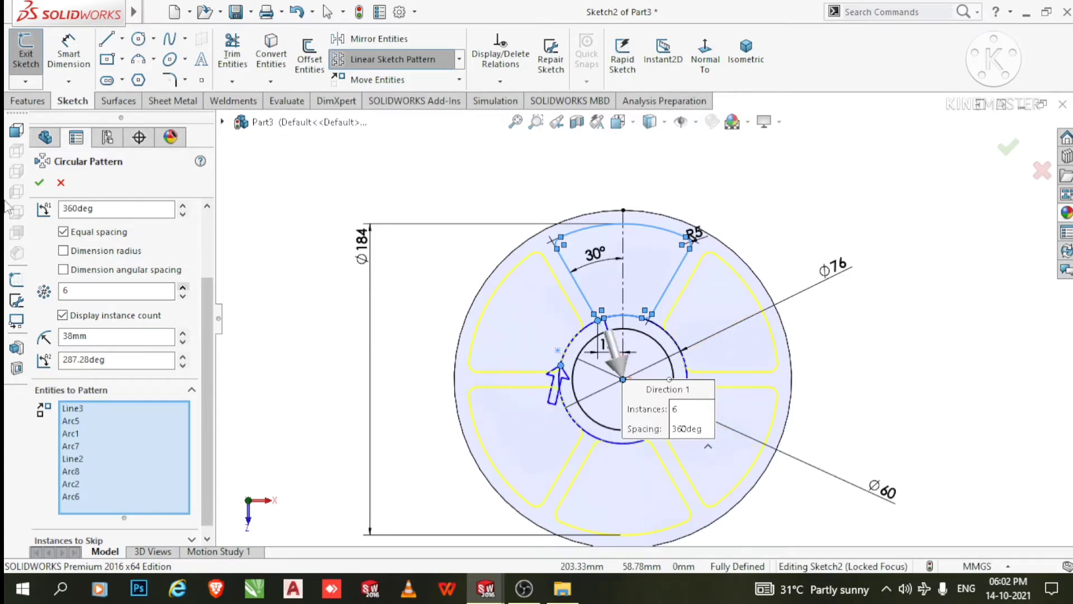
left_click(39, 182)
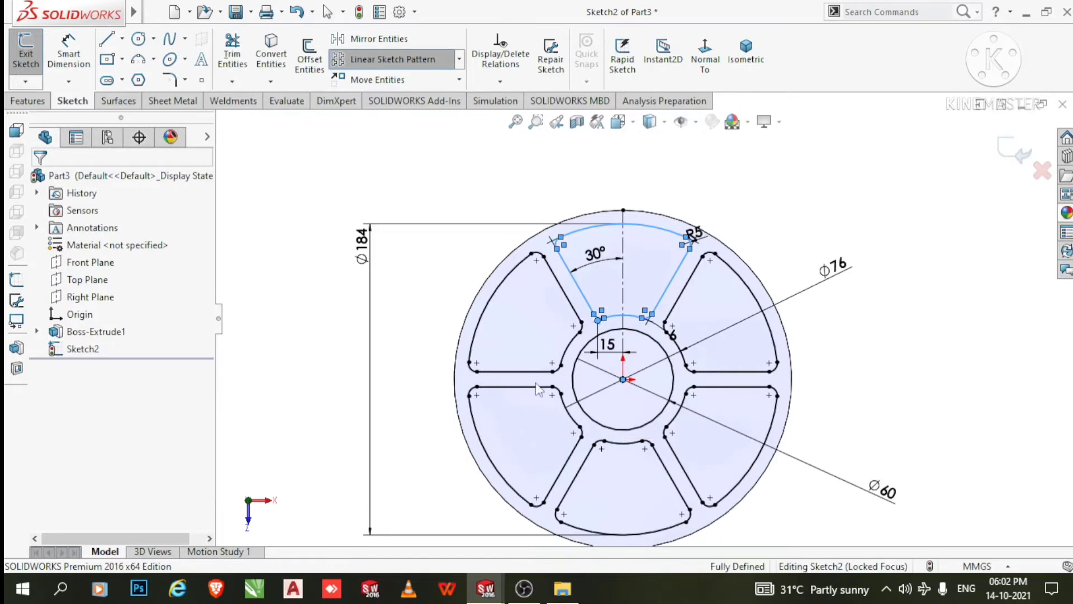
scroll(598, 366, "up", 4)
scroll(598, 366, "down", 1)
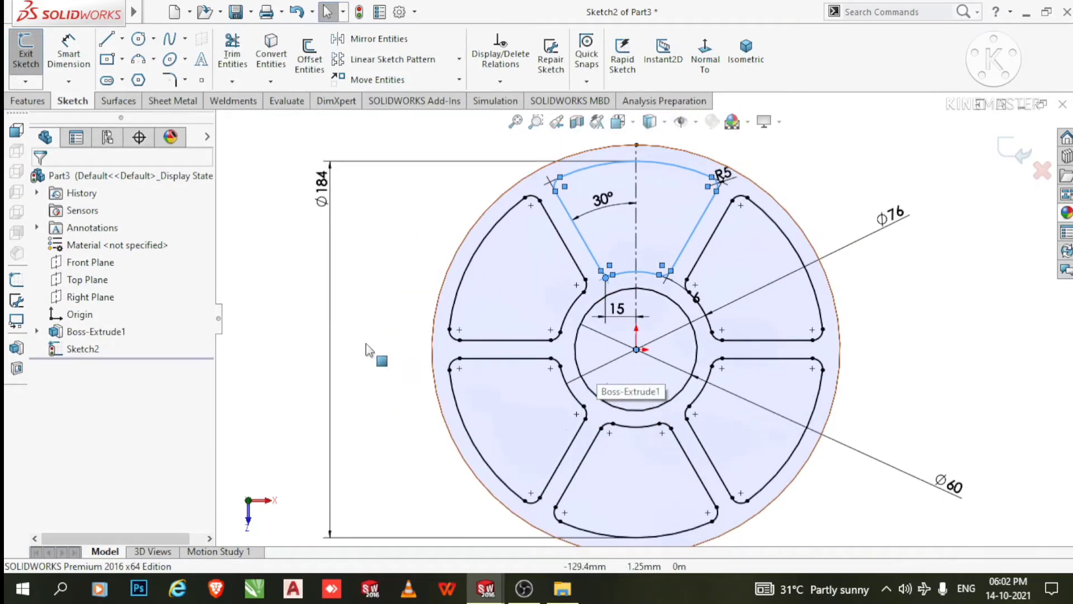
left_click(281, 310)
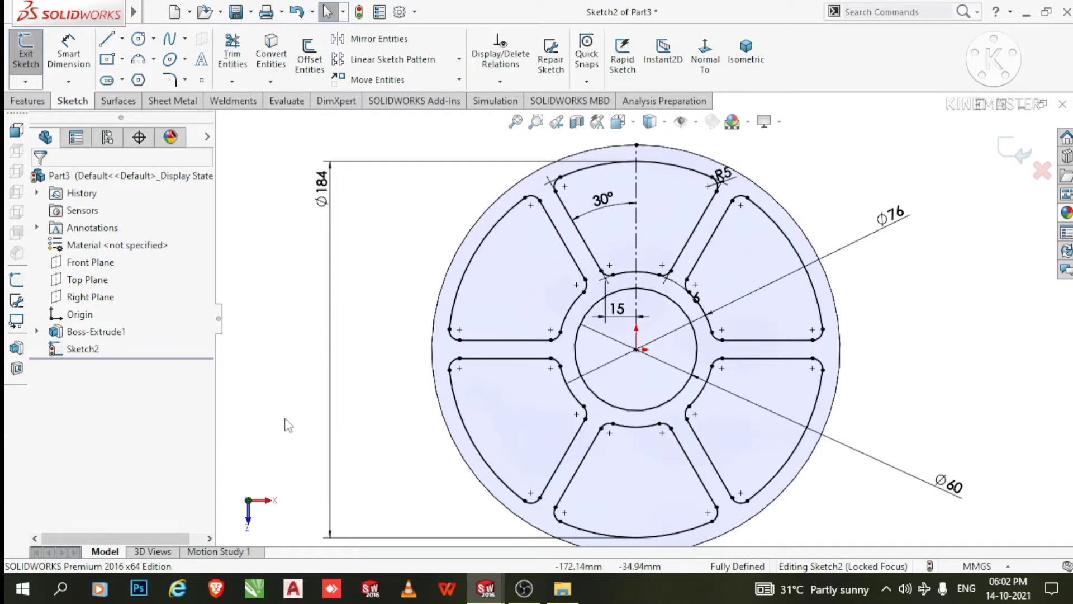
Cut-extrude the centre circle and six wedge profiles 48 mm deep into the round body
scroll(335, 420, "up", 1)
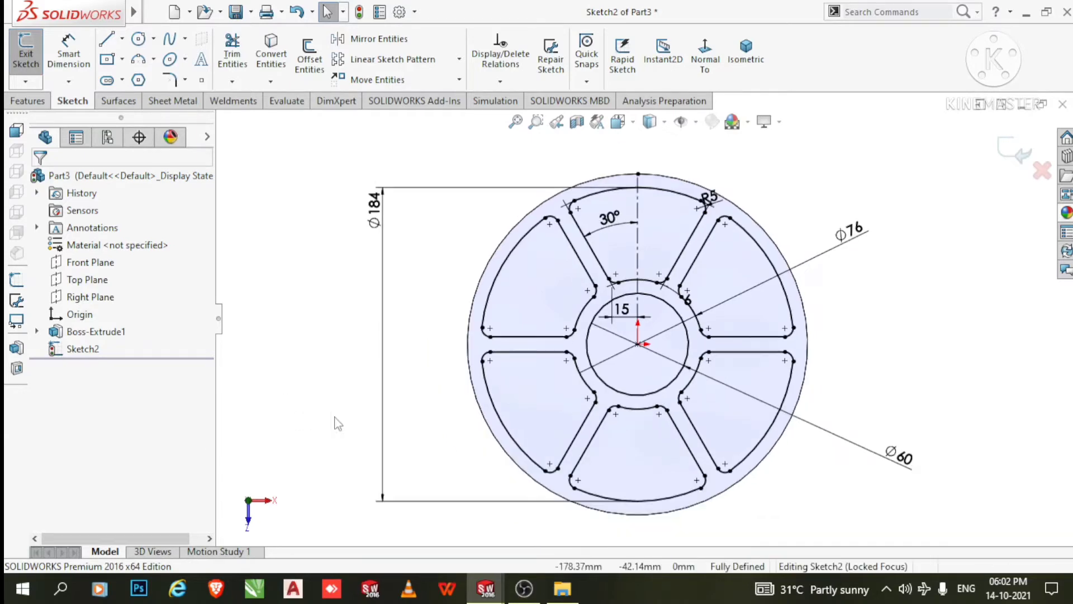
middle_click_drag(336, 421, 334, 277)
scroll(637, 360, "up", 1)
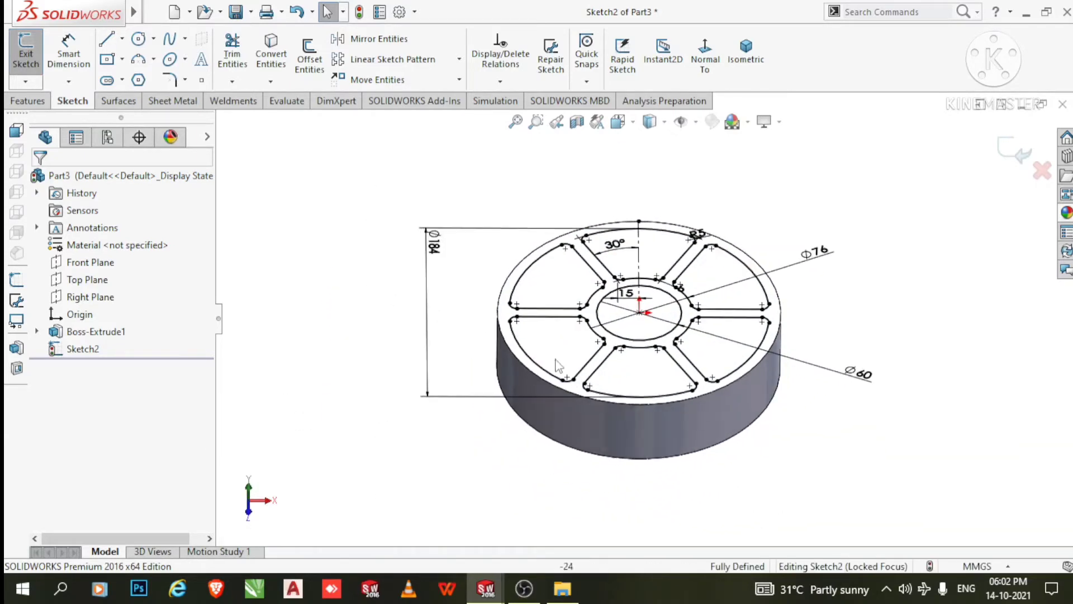
left_click(31, 100)
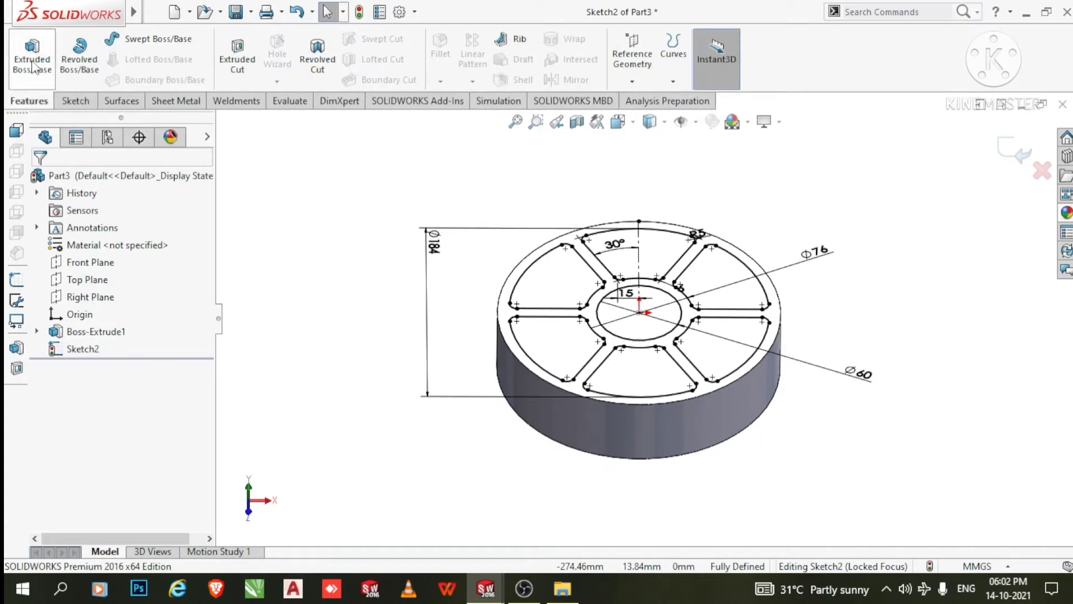
left_click(250, 63)
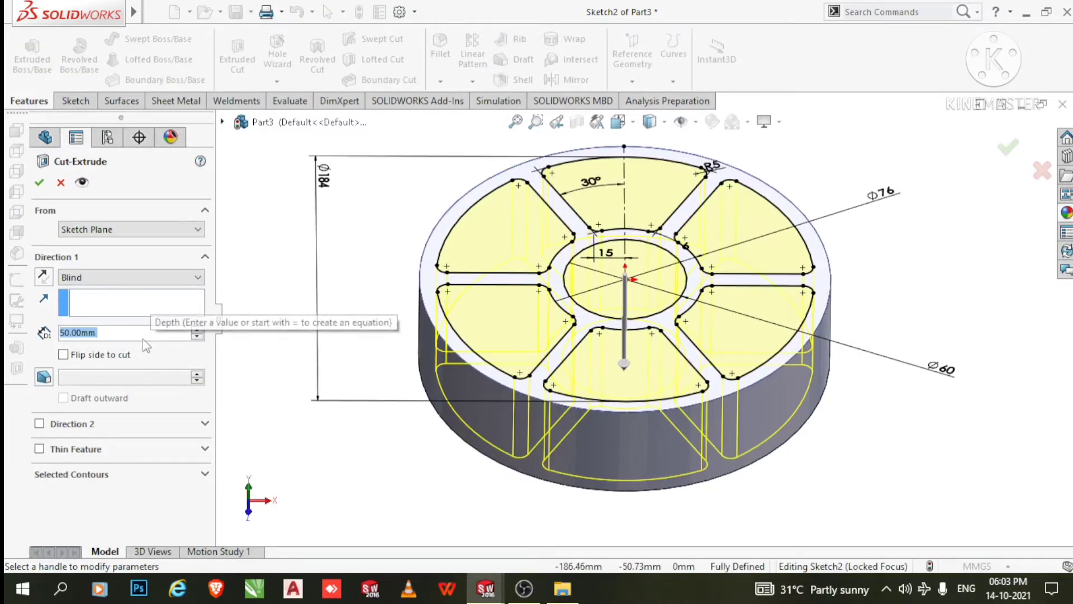
type("48")
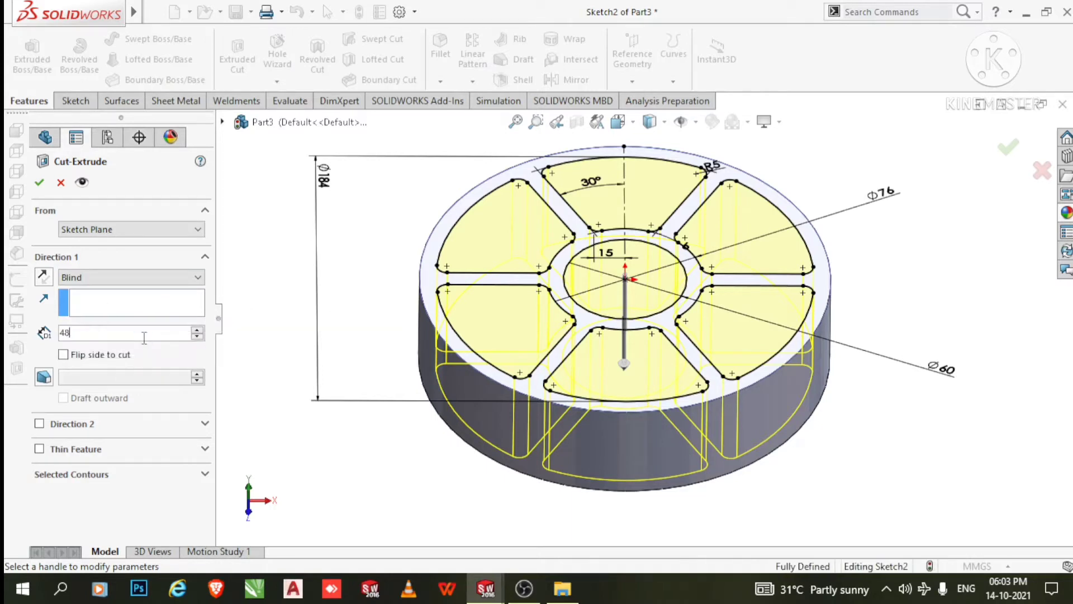
key("Return")
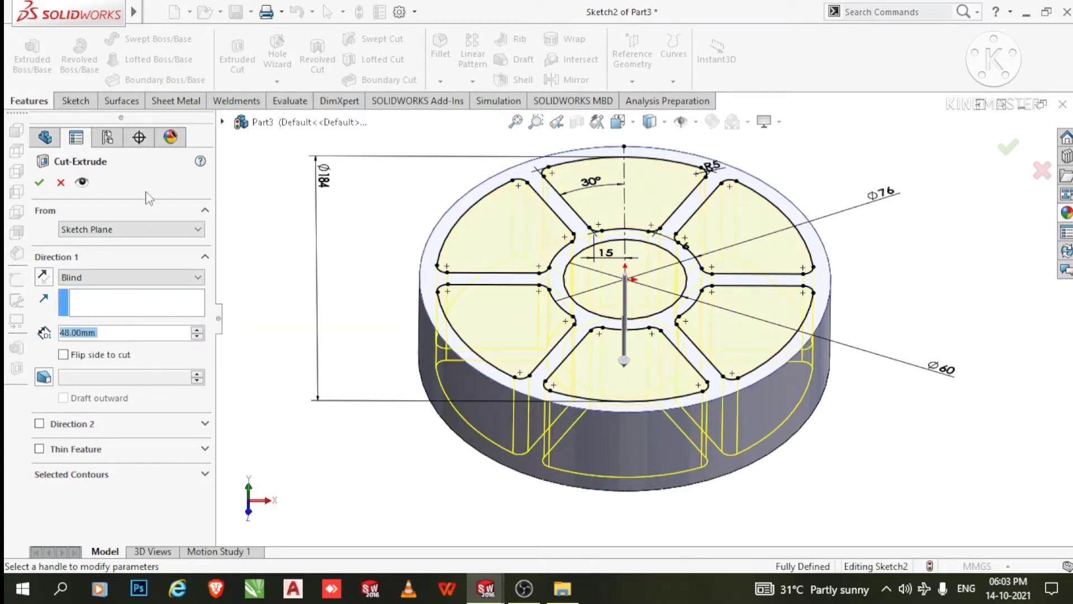
left_click(45, 184)
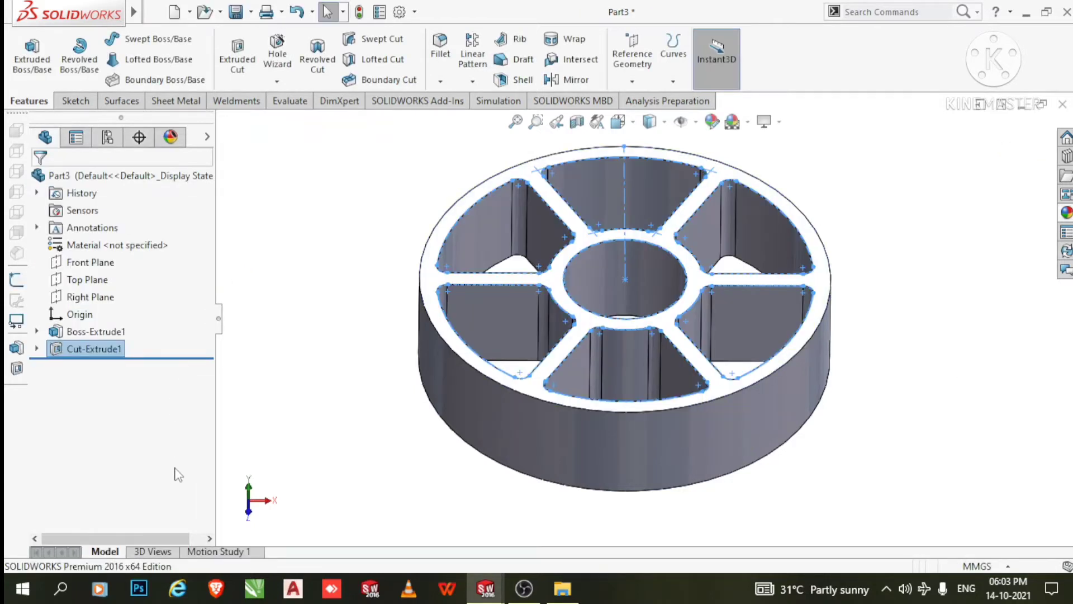
left_click(360, 427)
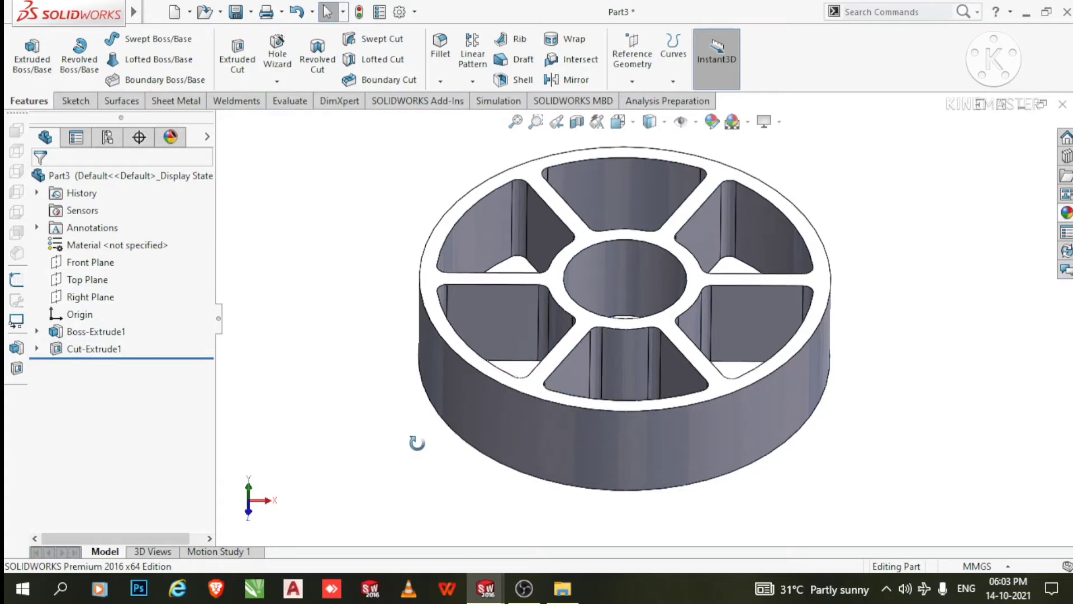
Shell the body outward with a 1 mm thickness, removing its flat underside face and previewing the result
middle_click_drag(417, 438, 409, 255)
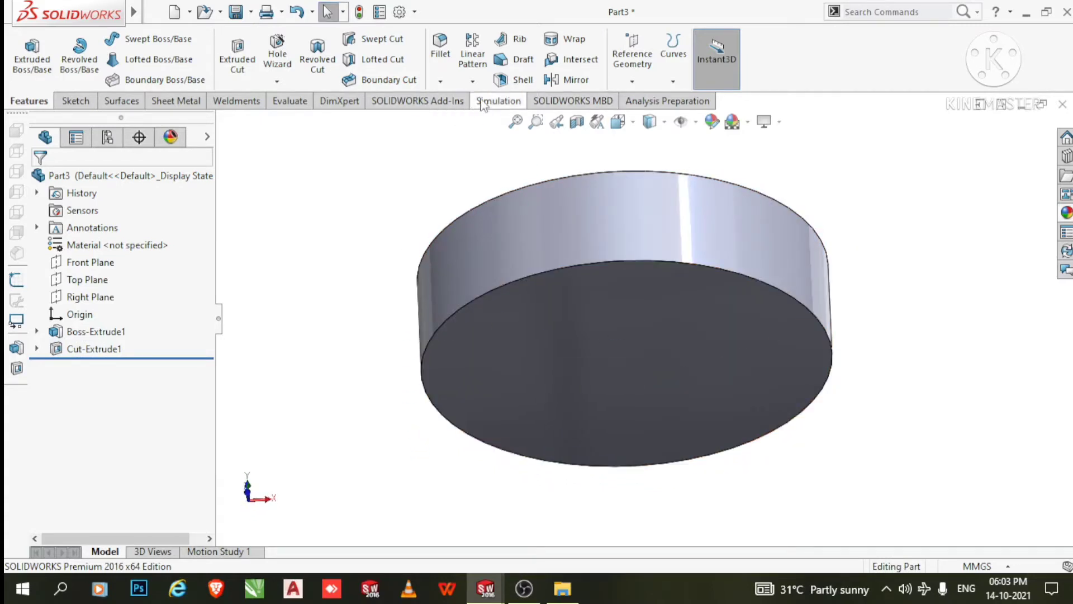
left_click(495, 81)
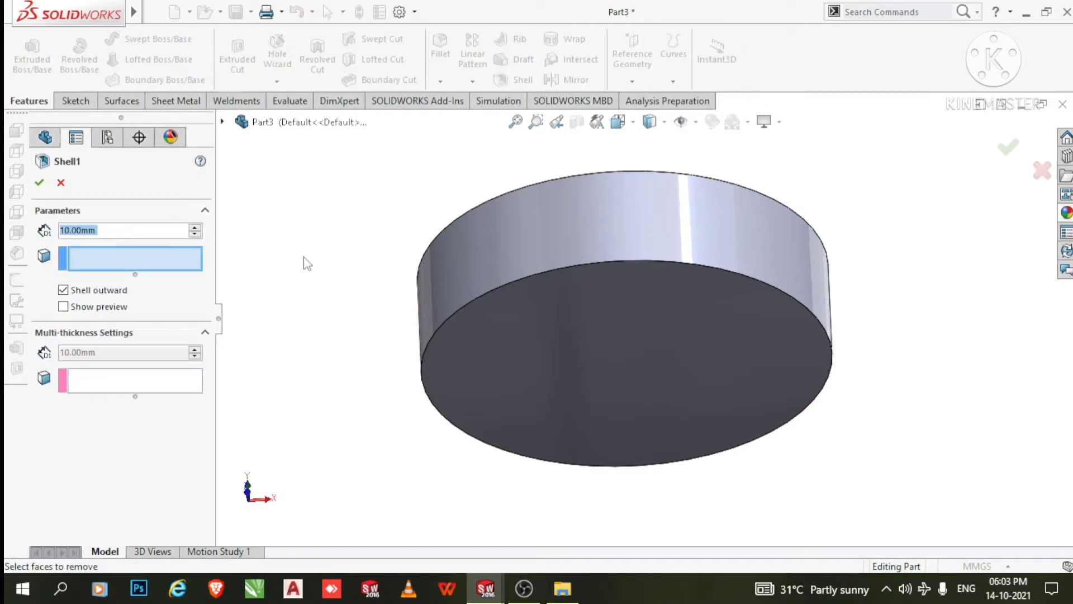
type("1")
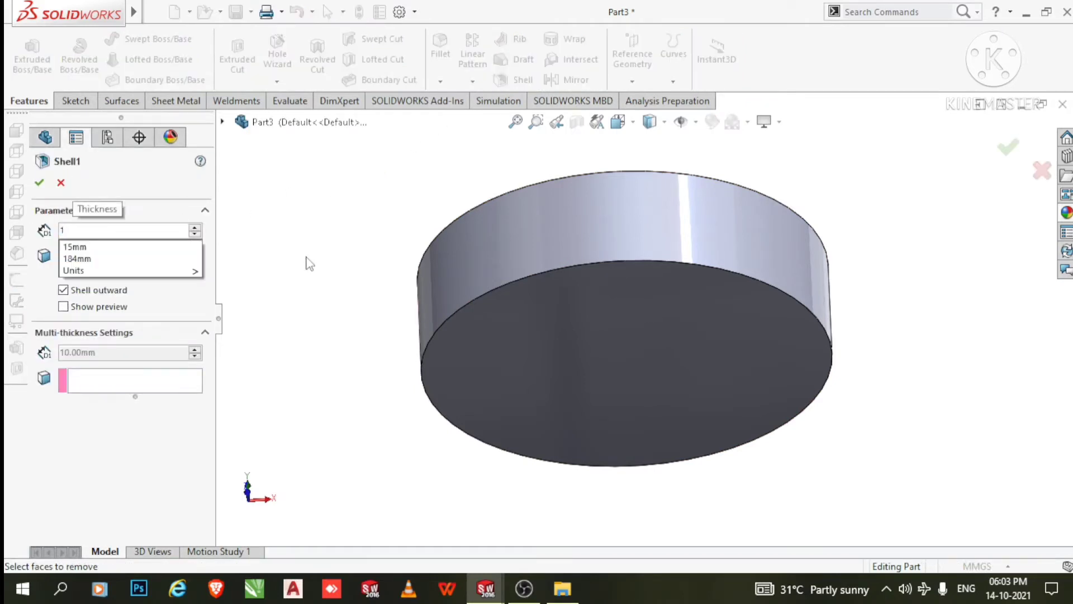
key("Return")
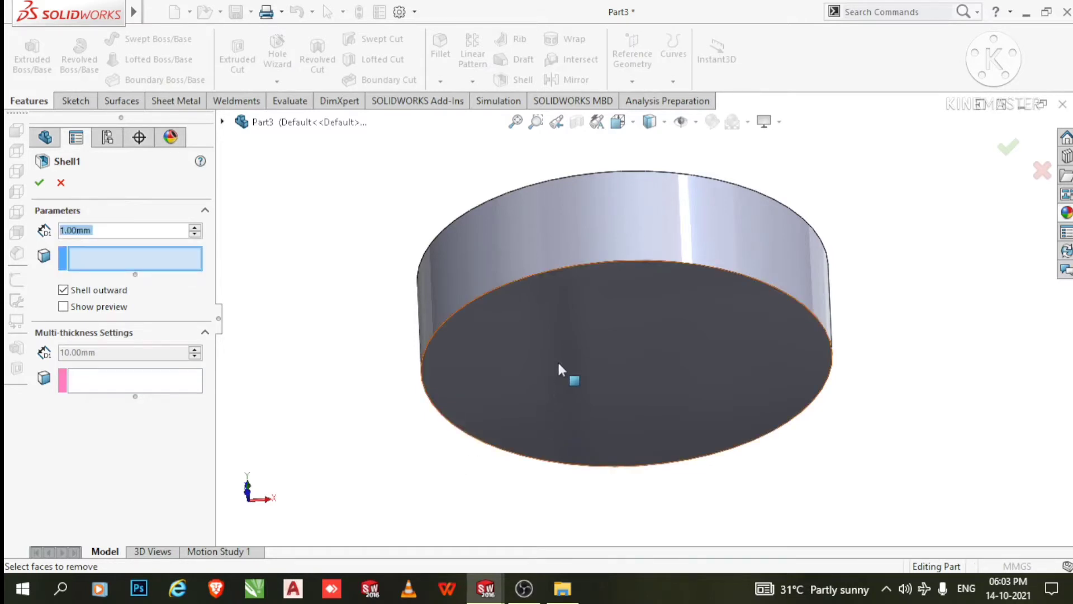
left_click(568, 372)
left_click(64, 308)
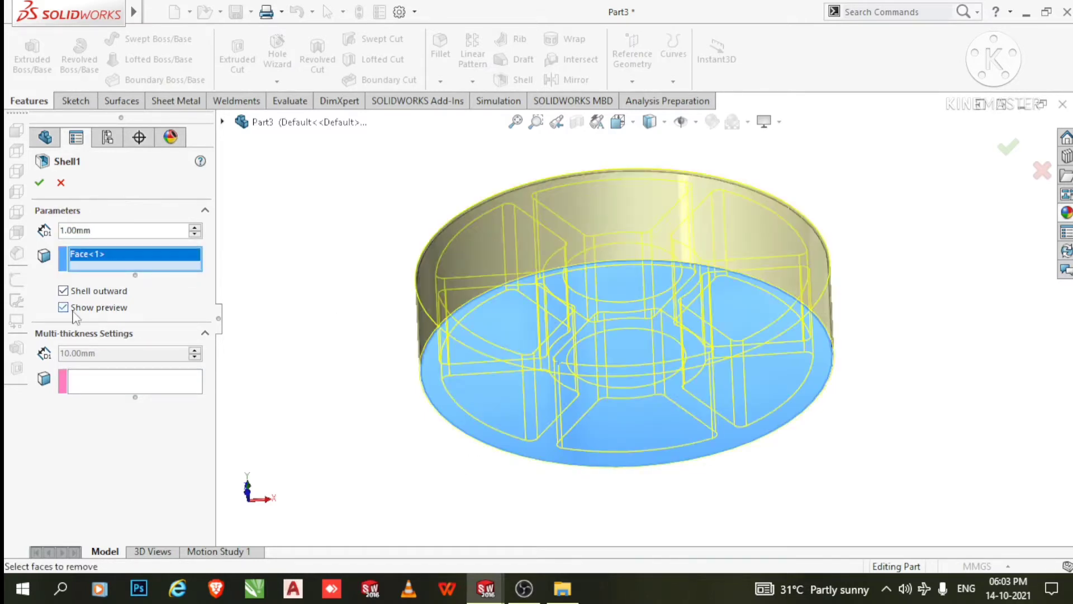
middle_click_drag(347, 342, 362, 268)
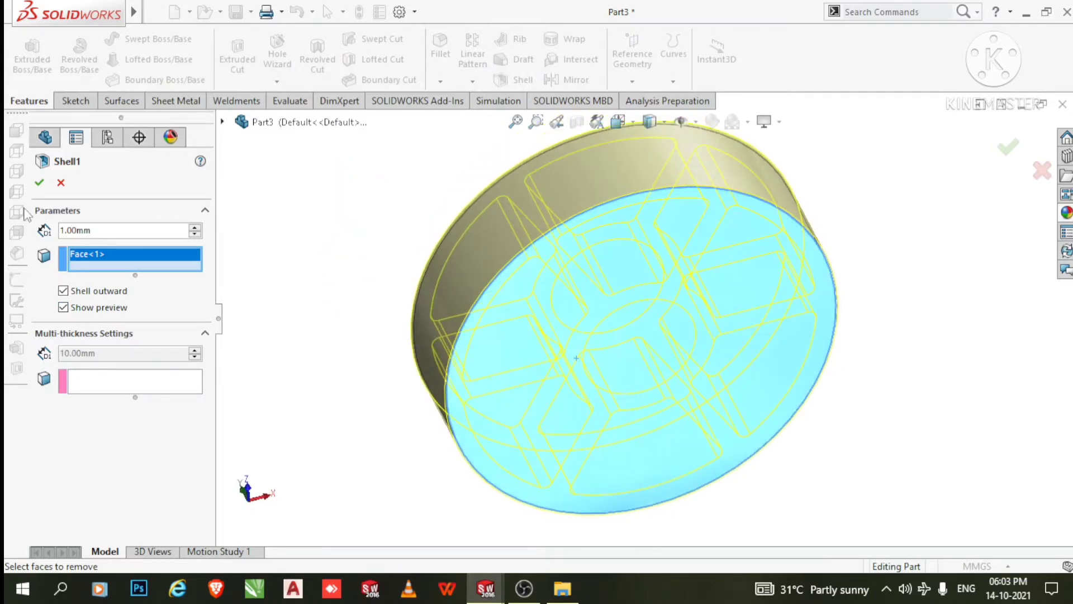
left_click(40, 185)
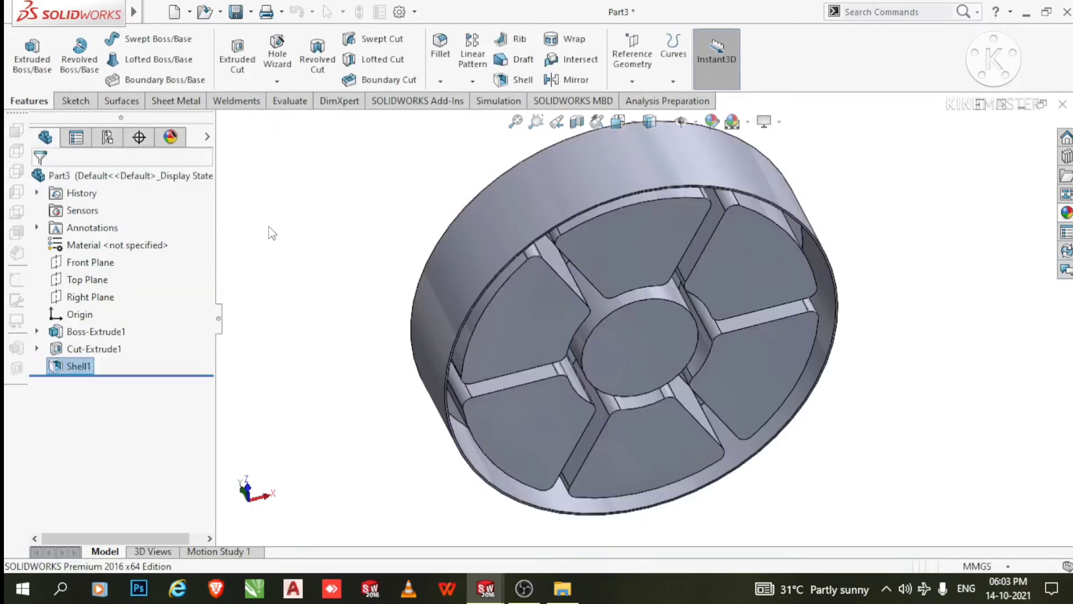
Start a sketch on the thin outer rim face at the shelled underside and view it face-on
middle_click_drag(308, 257, 412, 275)
scroll(707, 190, "down", 8)
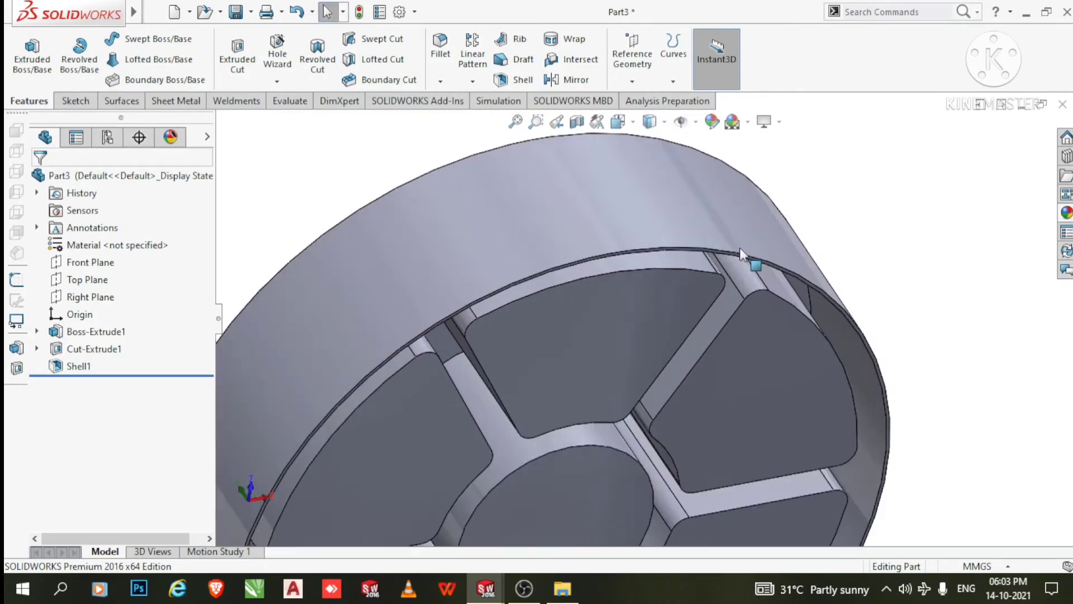
right_click(718, 286)
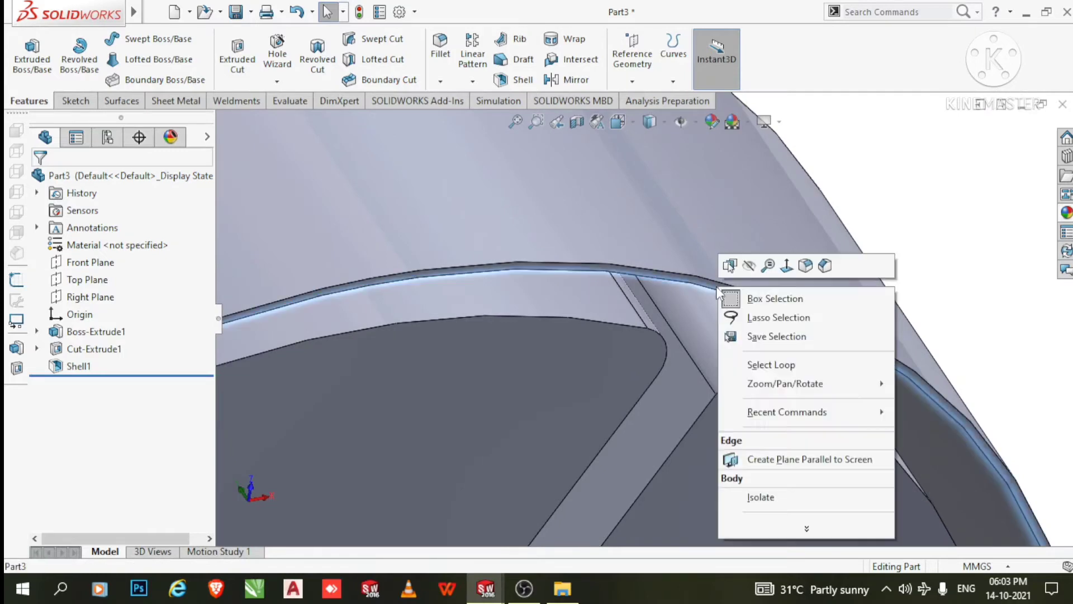
left_click(886, 184)
scroll(695, 309, "down", 4)
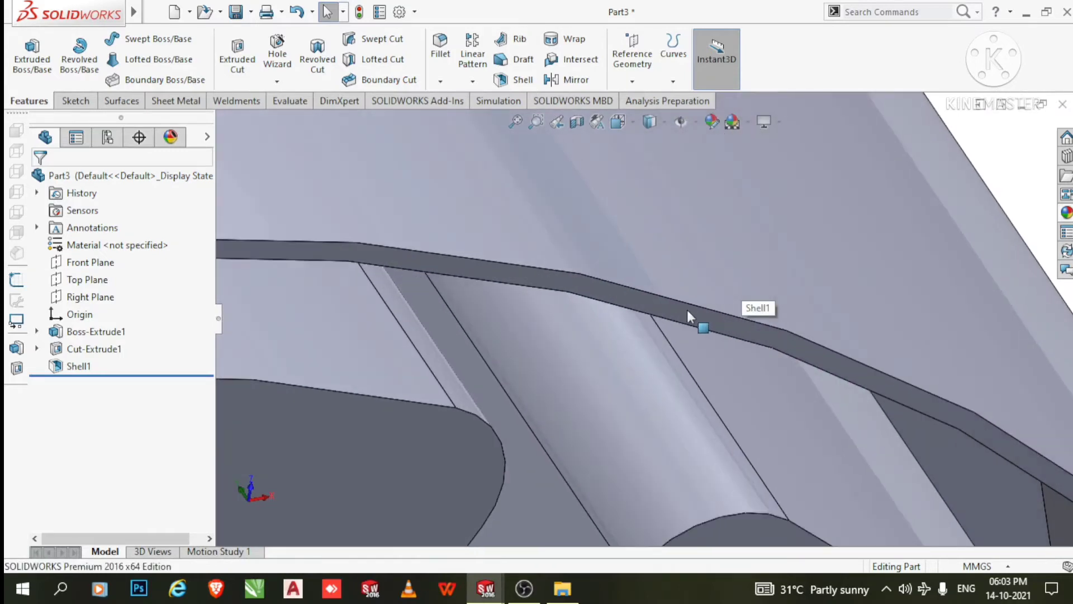
right_click(685, 309)
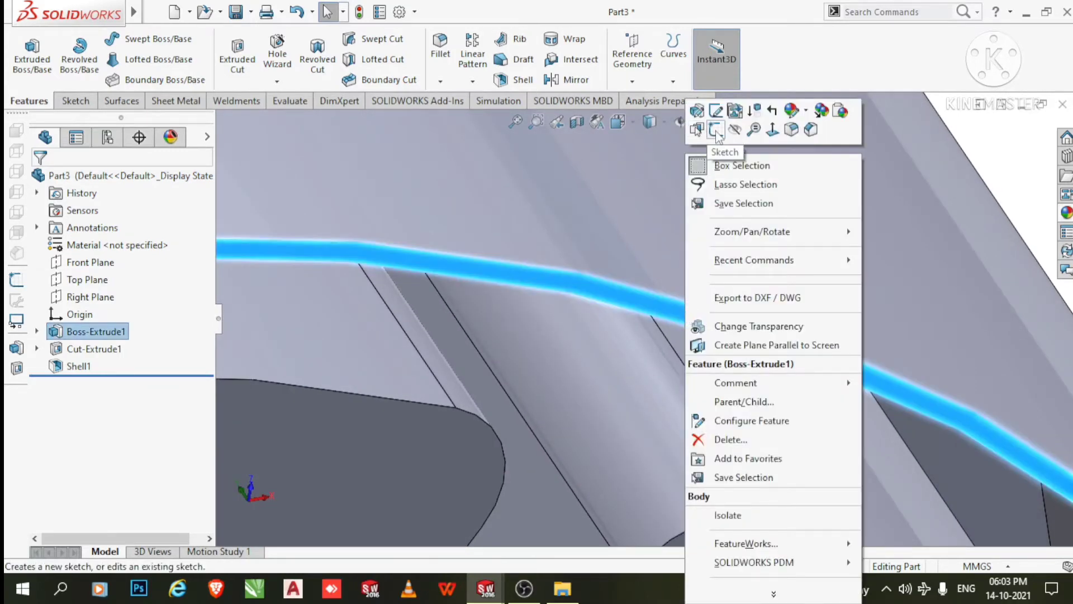
left_click(716, 129)
left_click(710, 56)
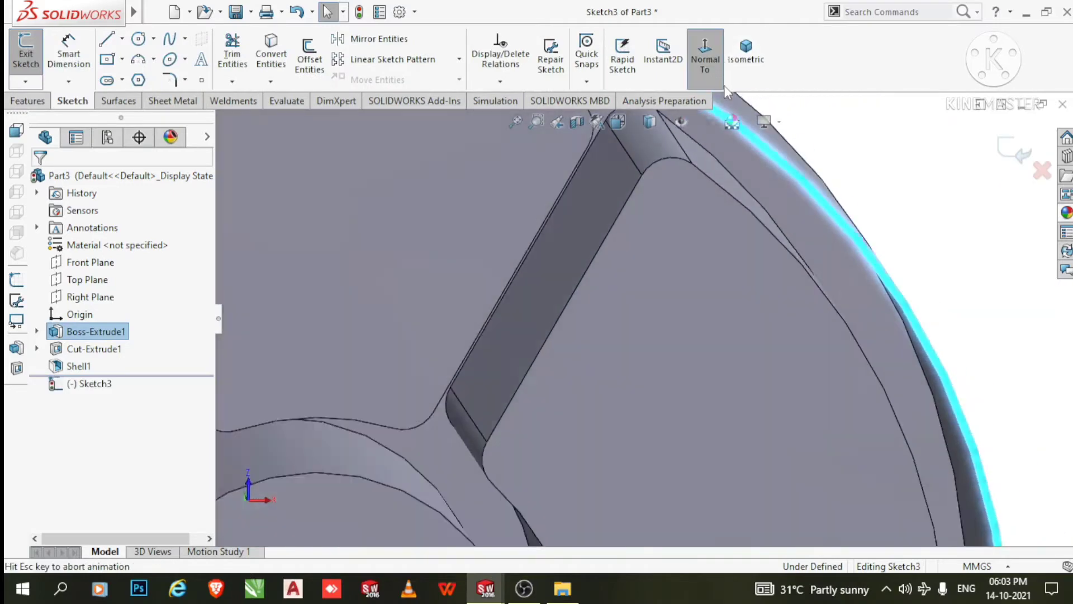
left_click(154, 12)
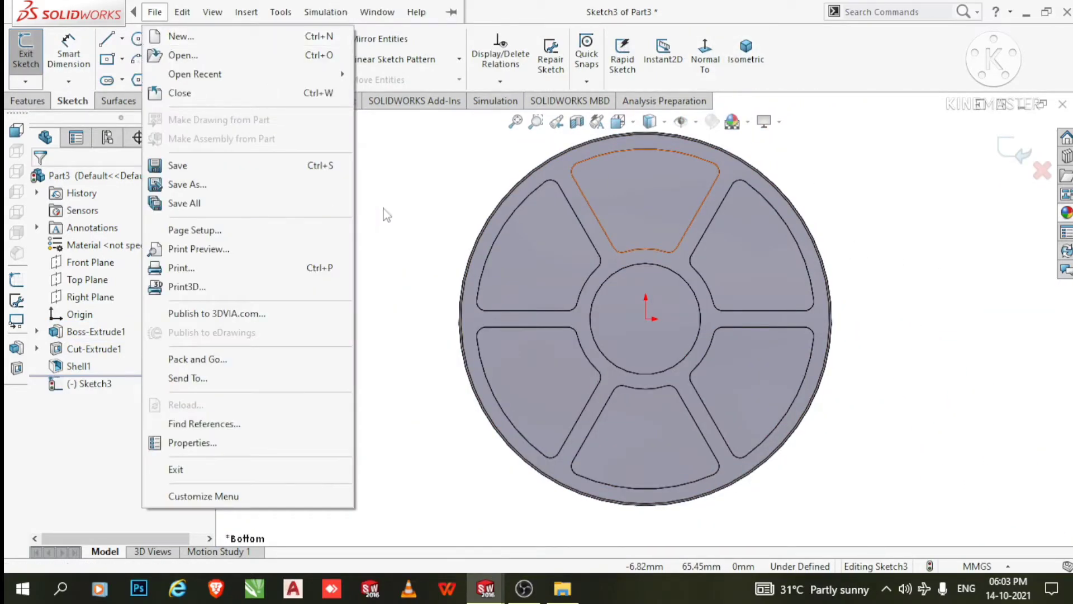
left_click(405, 168)
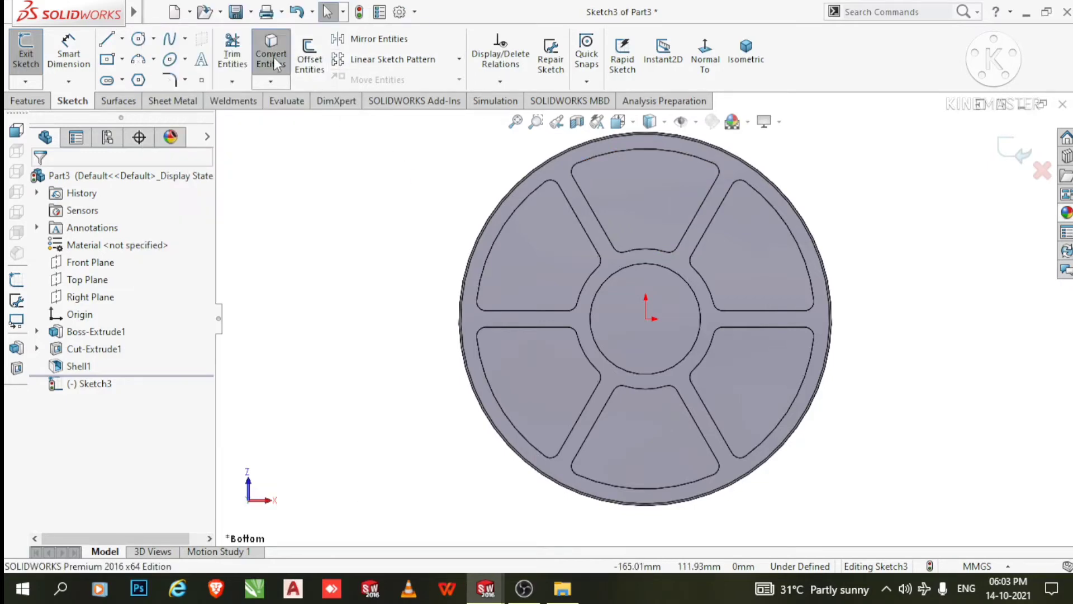
Convert the outer and inner circular edges of the thin rim into sketch entities
scroll(695, 145, "down", 6)
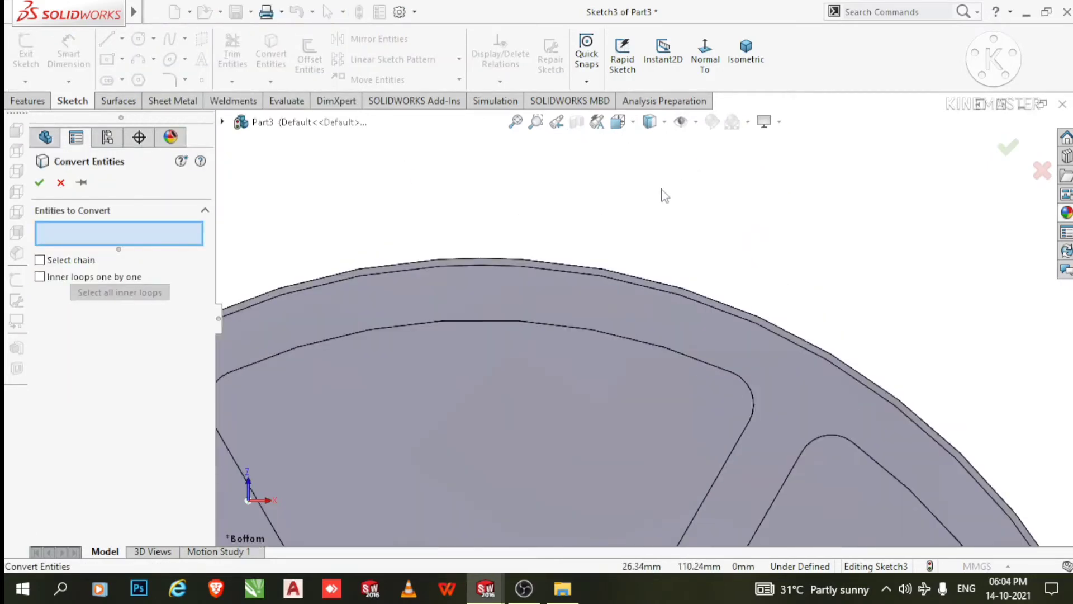
scroll(626, 268, "down", 3)
left_click(584, 333)
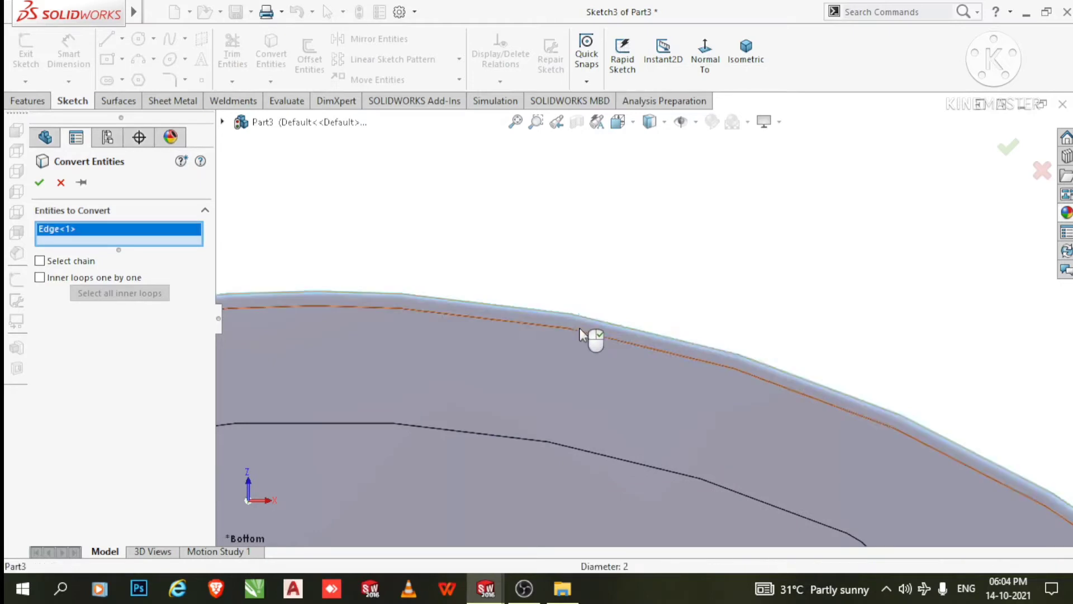
left_click(584, 341)
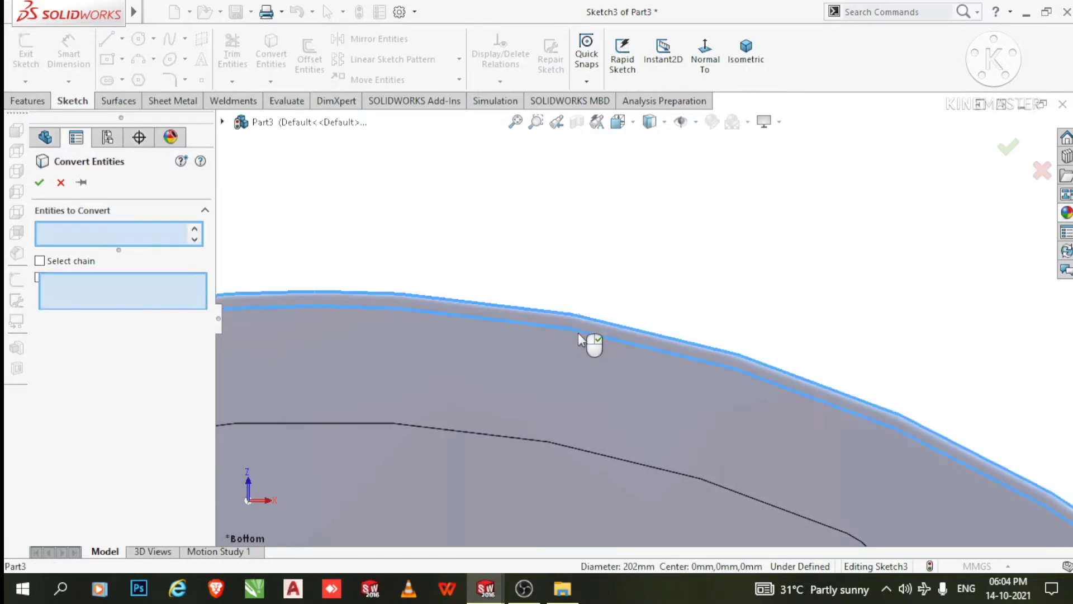
left_click(39, 183)
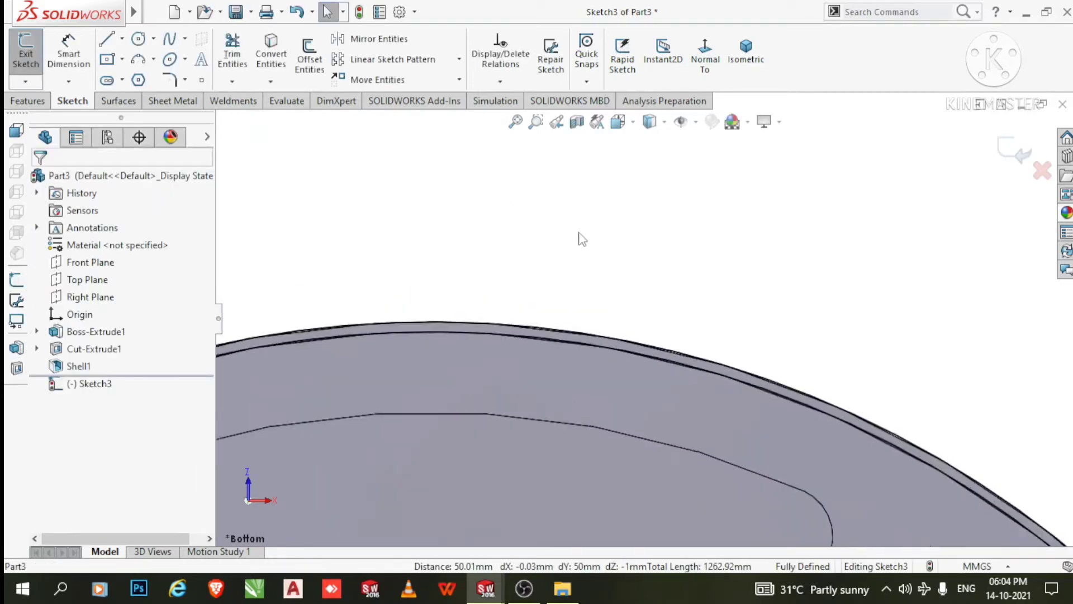
Cut-extrude the converted rim ring 45 mm to remove the lower part of the outer wall
scroll(581, 239, "up", 6)
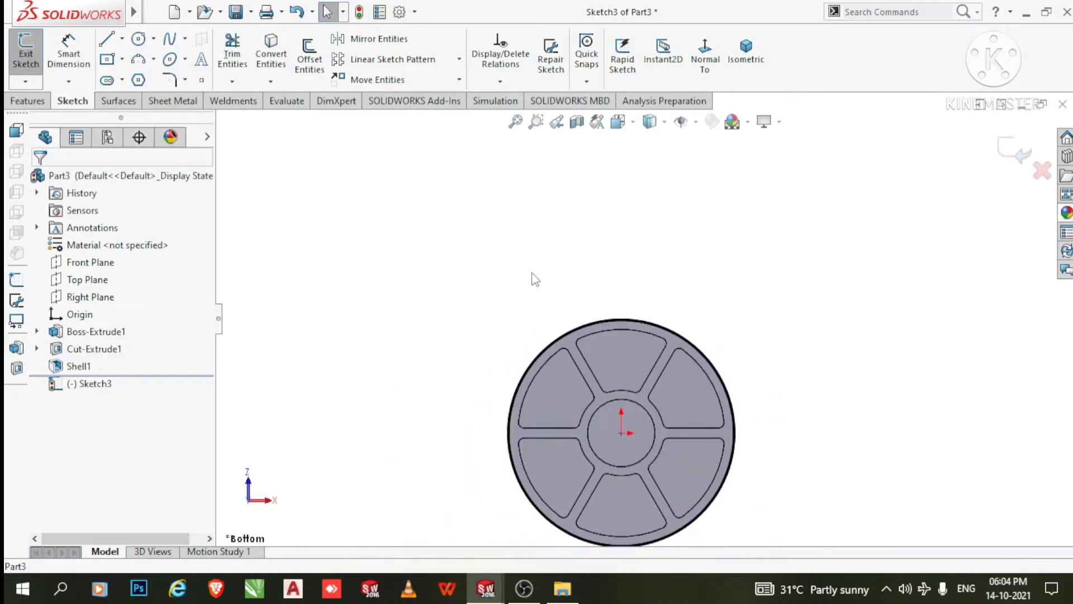
middle_click_drag(534, 276, 686, 430)
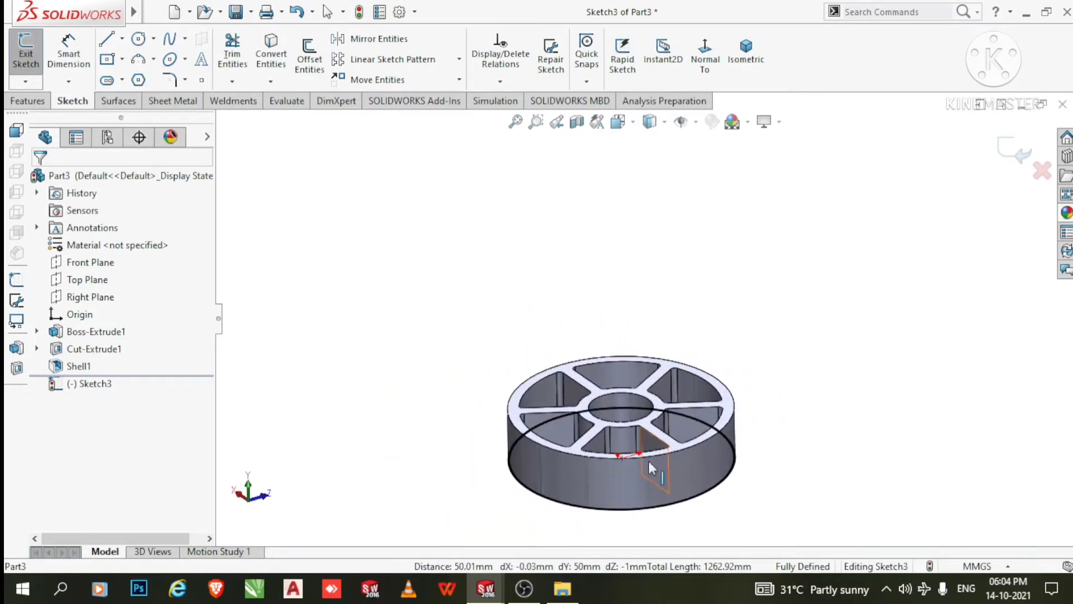
scroll(648, 475, "down", 5)
left_click(27, 101)
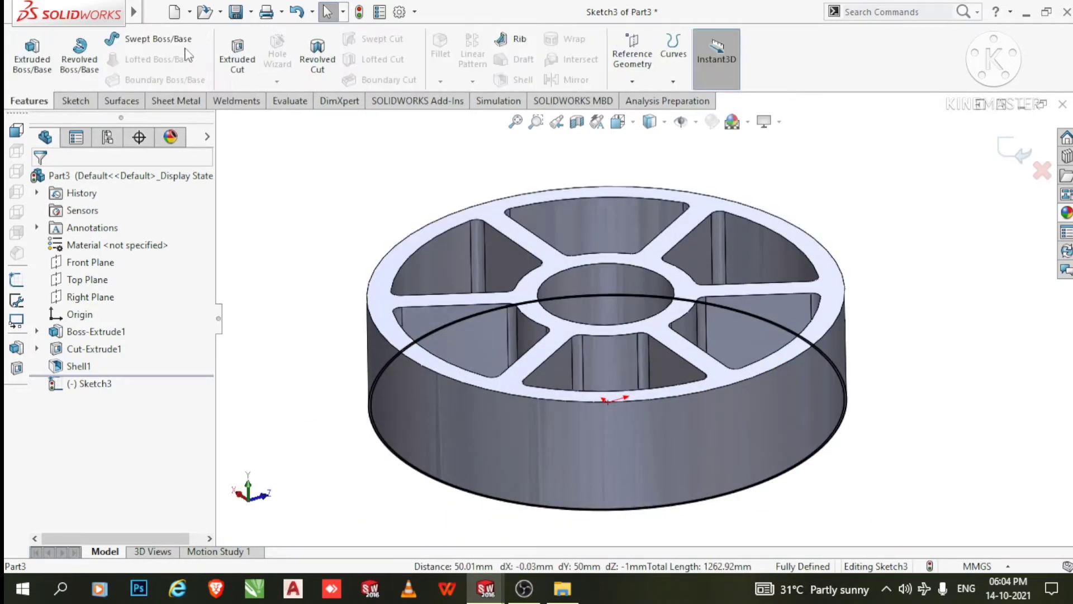
left_click(237, 59)
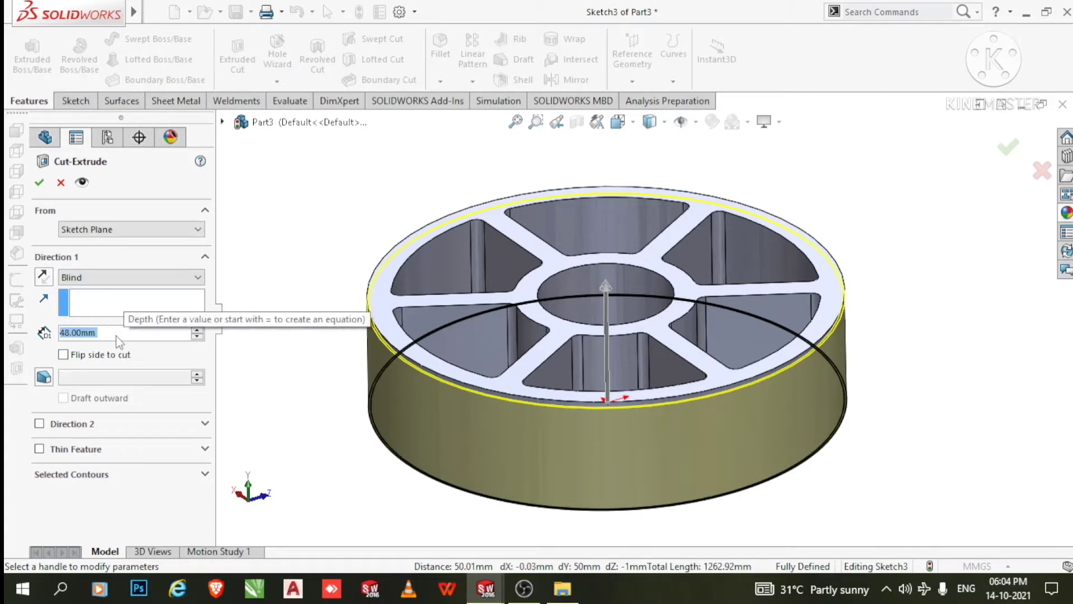
type("45")
key("Return")
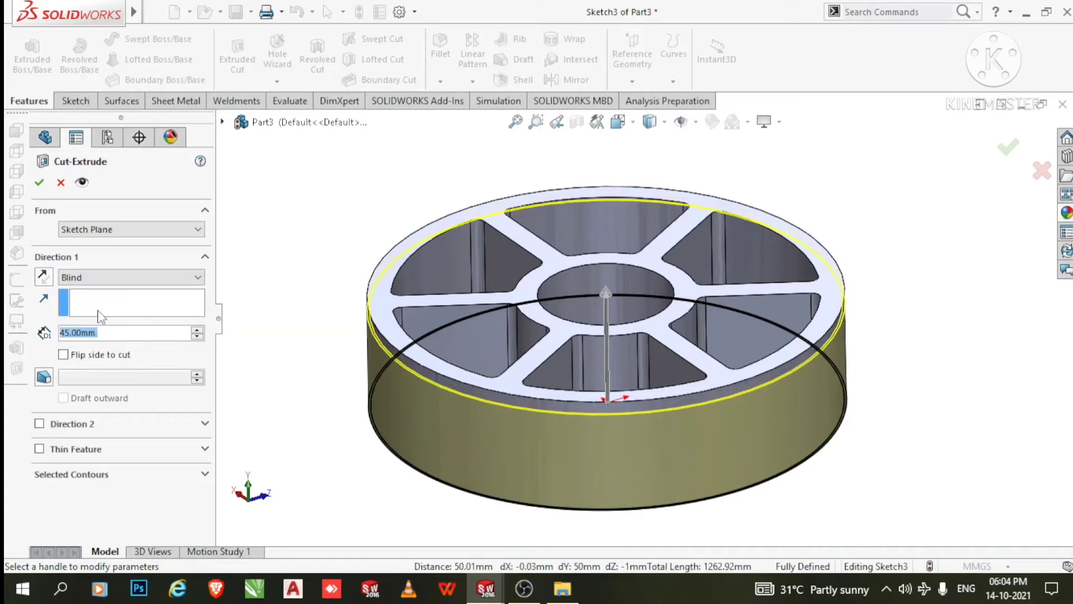
left_click(39, 182)
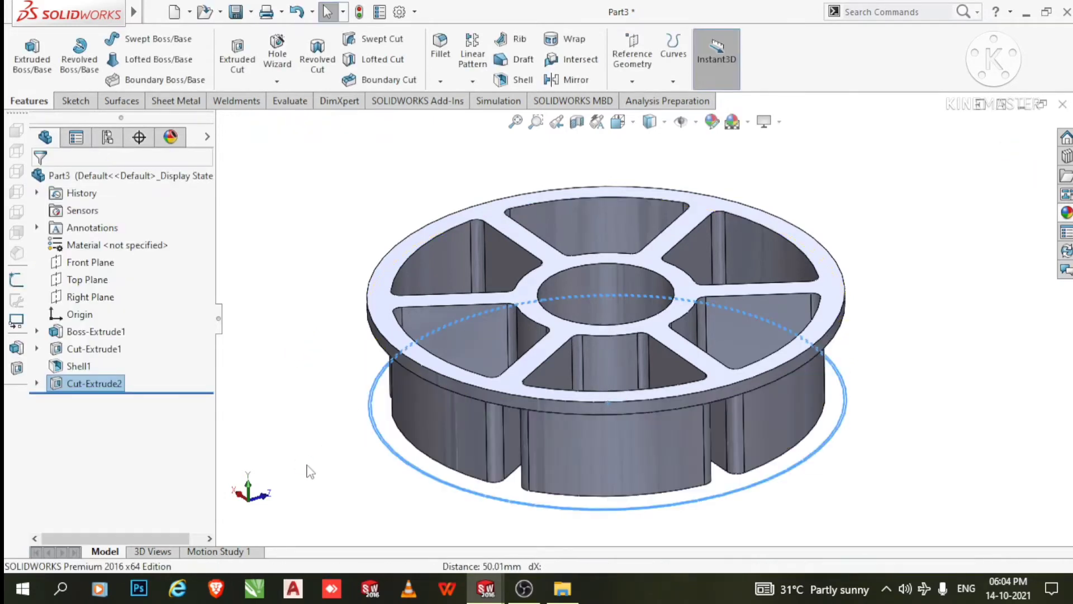
Fillet the outer bottom faces of all six wedge compartments with a 5 mm radius
middle_click_drag(310, 471, 376, 232)
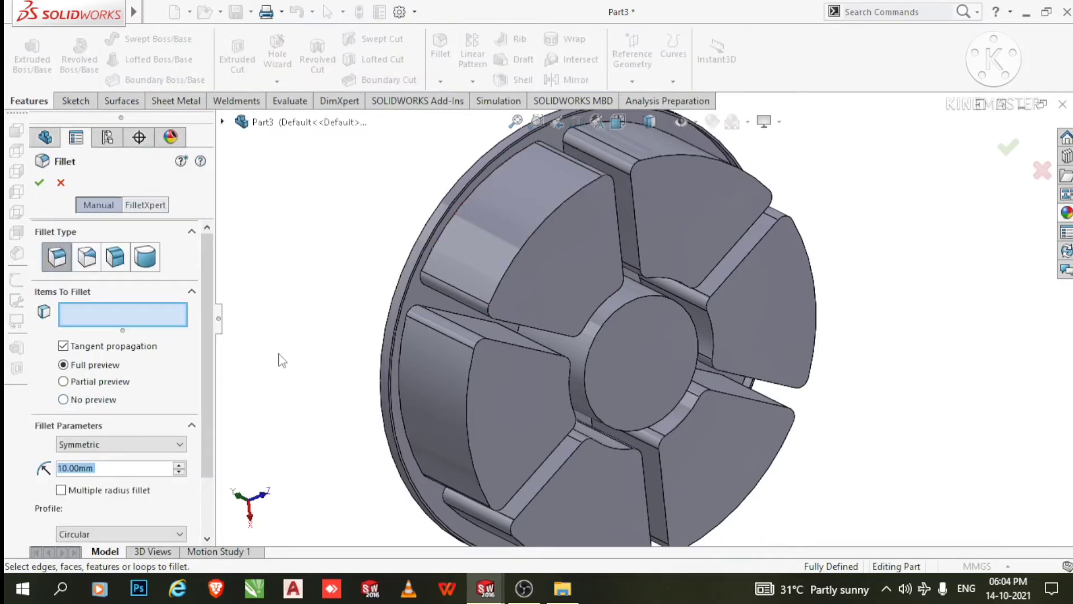
type("5")
key("Return")
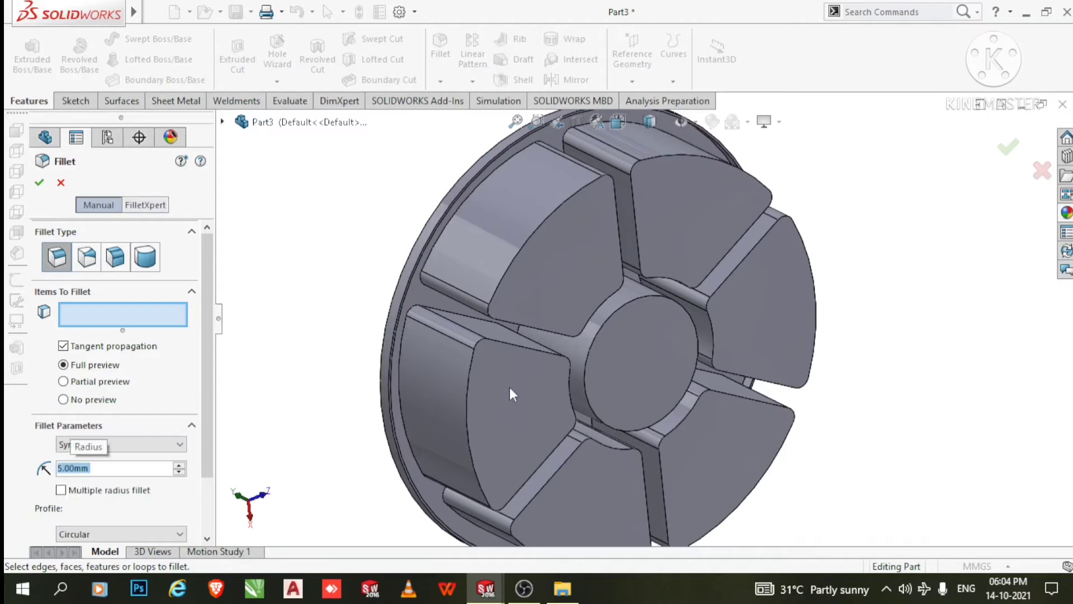
left_click(570, 236)
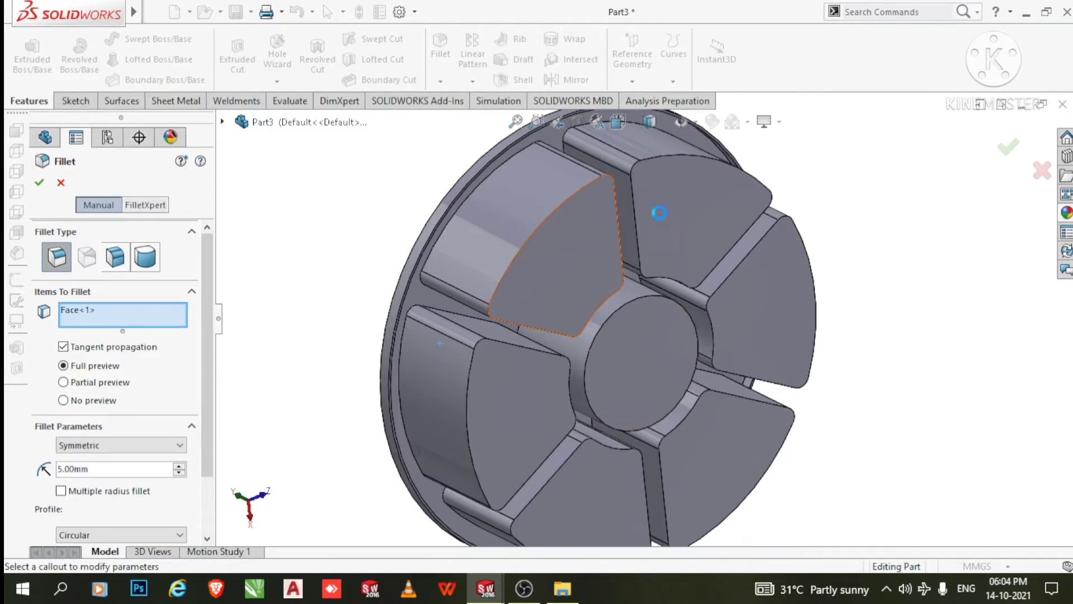
left_click(708, 200)
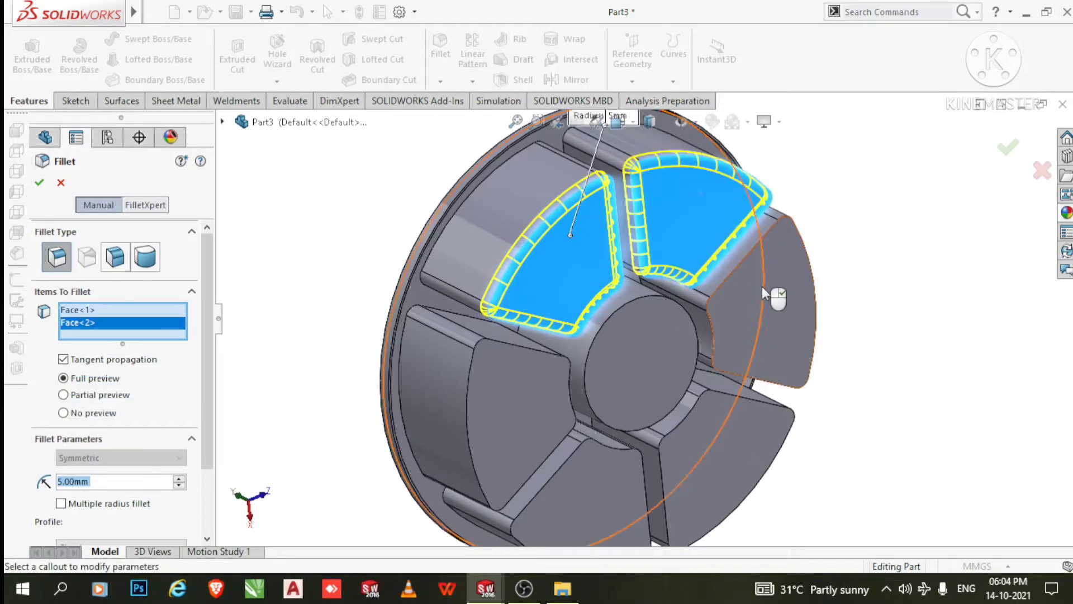
left_click(790, 273)
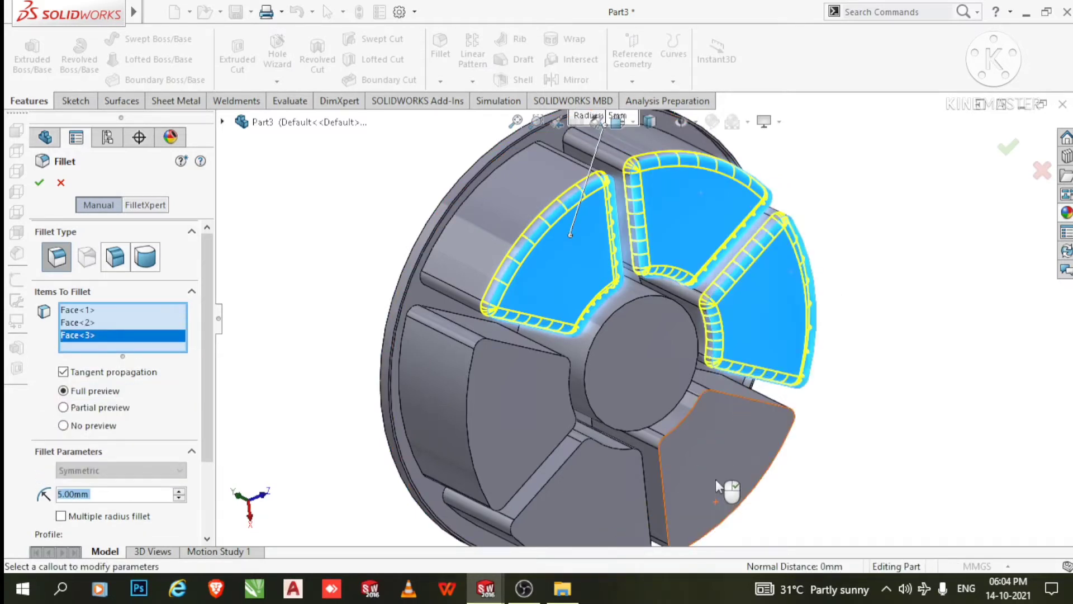
left_click(716, 478)
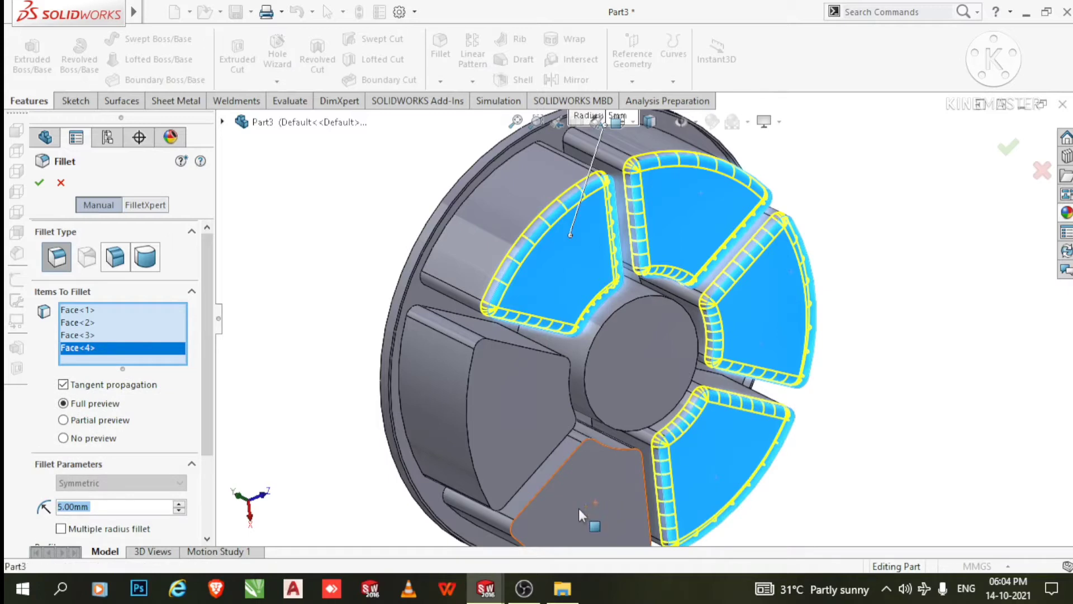
left_click(578, 508)
left_click(515, 431)
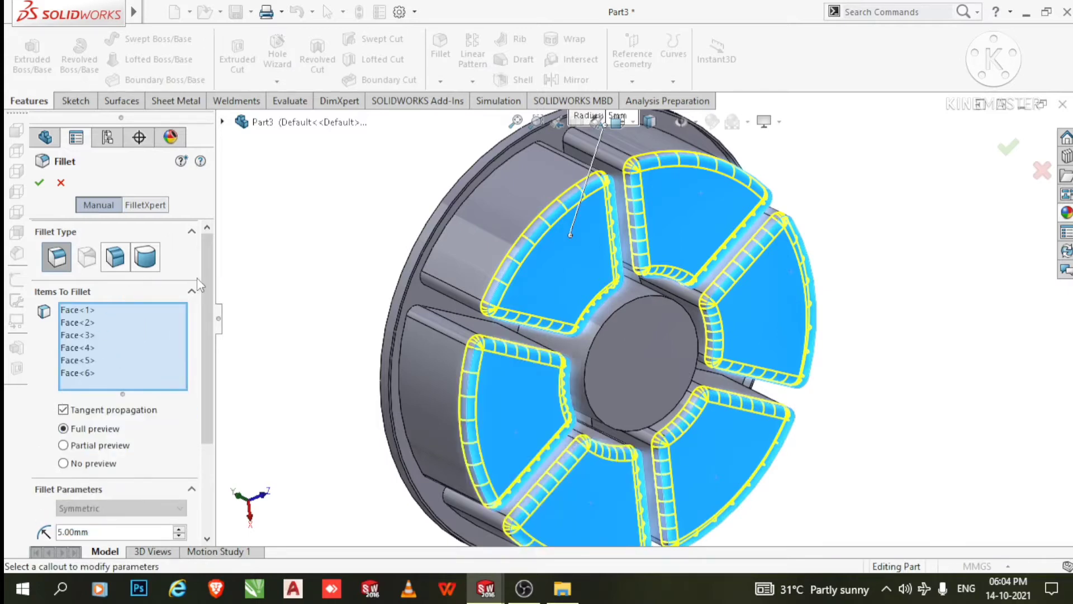
left_click(39, 183)
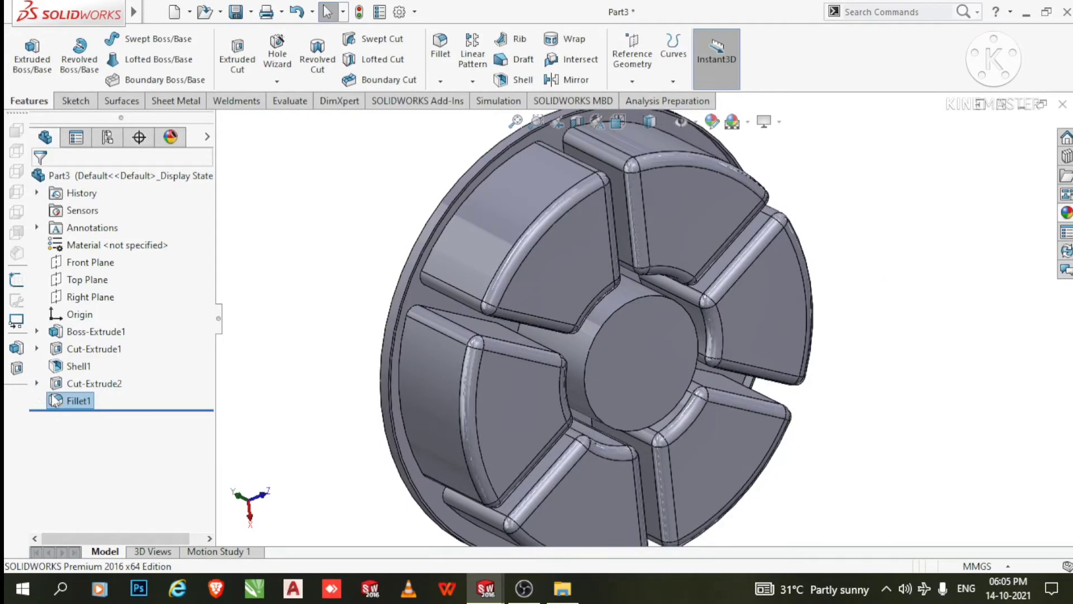
Edit the 5 mm bottom fillet to also include the bottom face of the round centre pocket
right_click(59, 400)
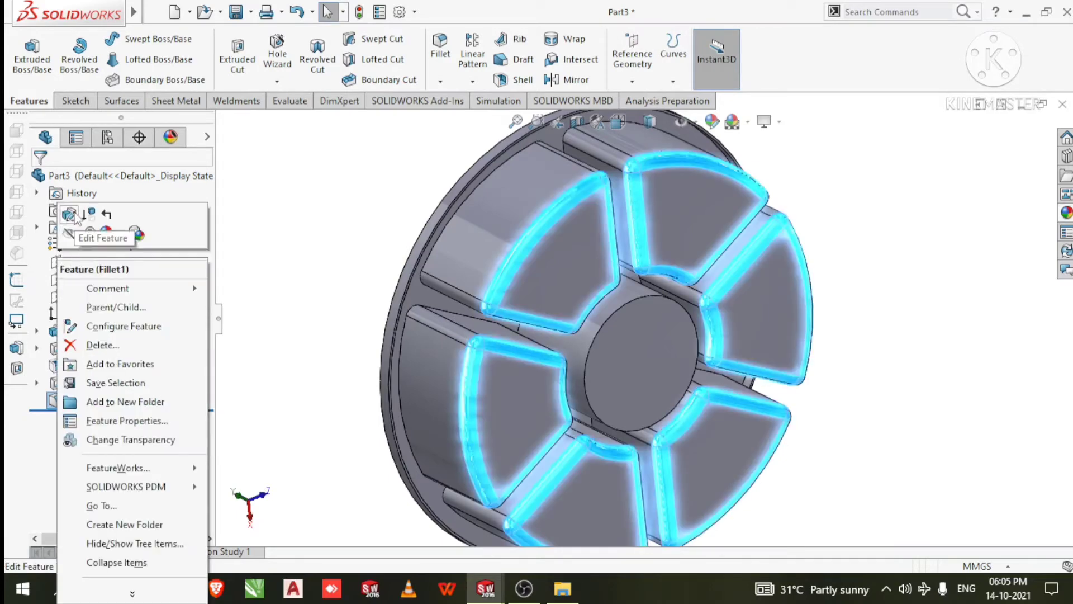
left_click(78, 219)
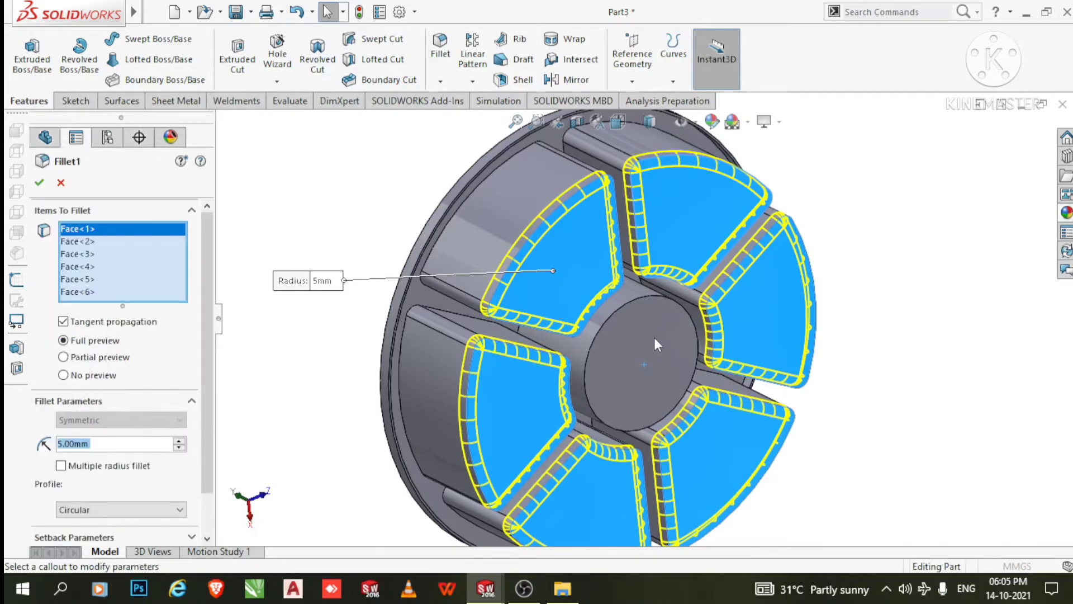
left_click(673, 308)
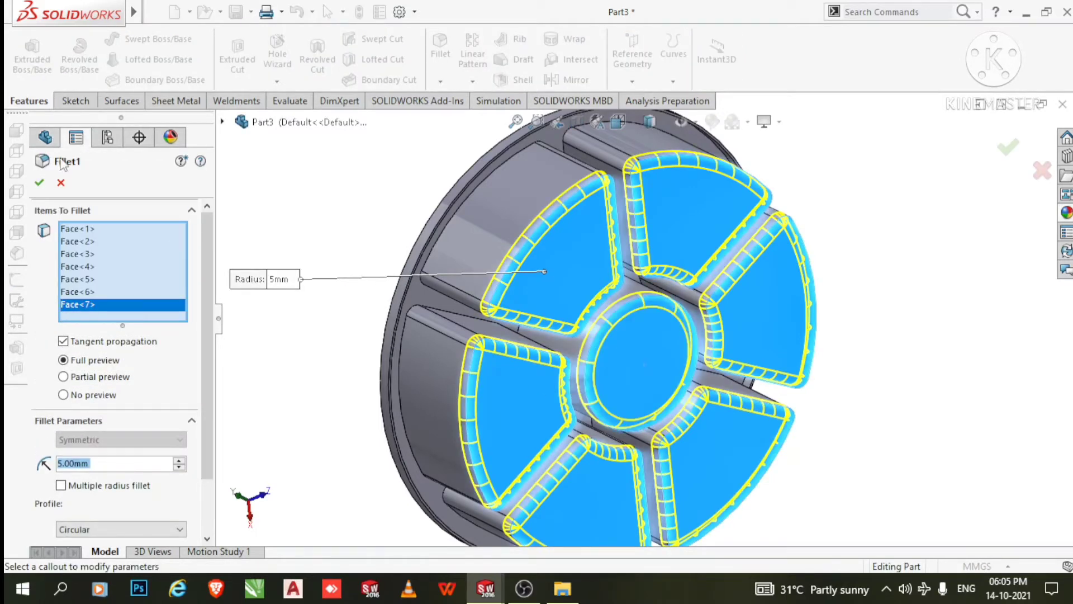
left_click(39, 185)
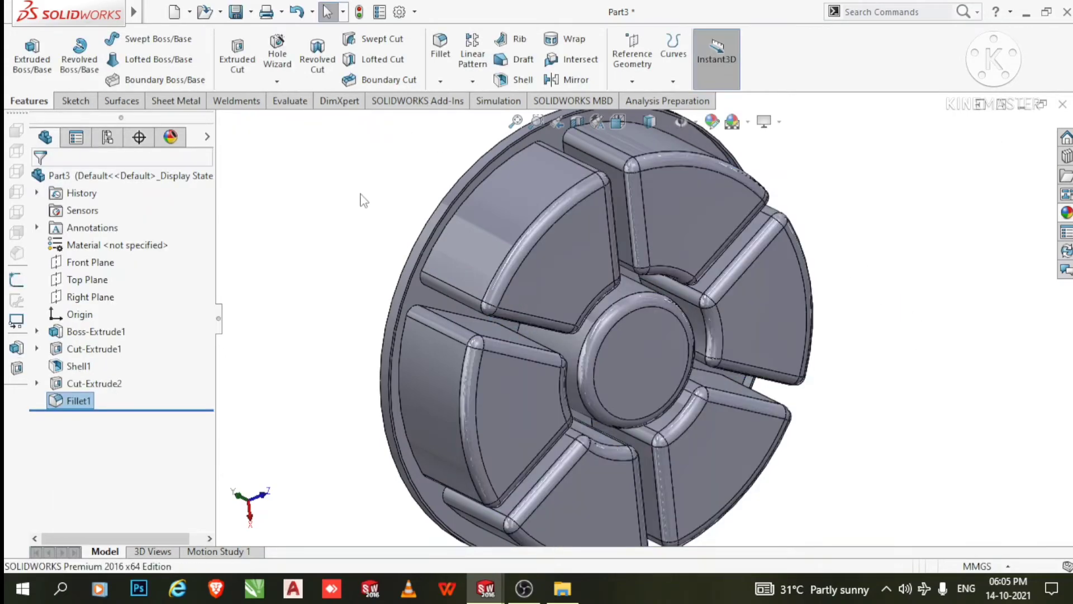
Fillet the edges where the wedge compartments' outer walls meet the underside of the top plate with a 2 mm radius
scroll(363, 200, "up", 2)
scroll(615, 170, "down", 1)
scroll(606, 226, "up", 1)
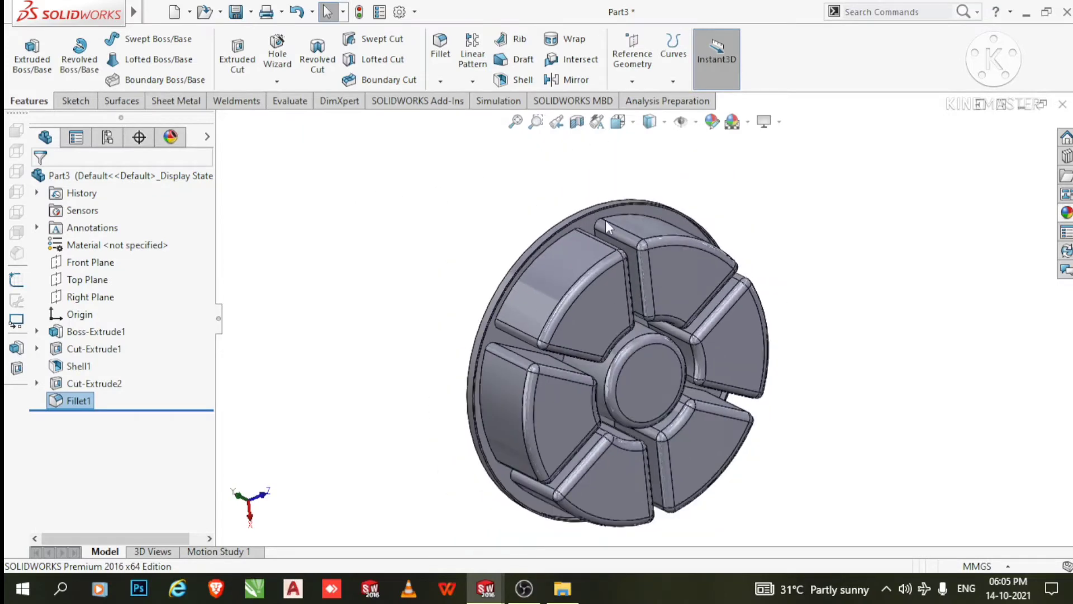
scroll(605, 220, "down", 2)
scroll(602, 250, "up", 1)
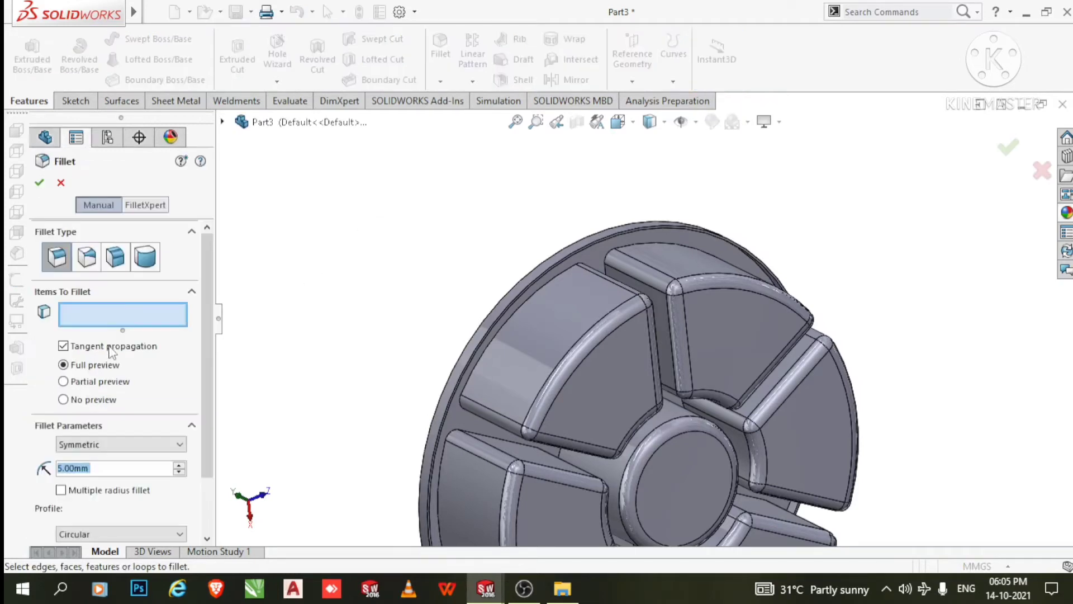
type("2")
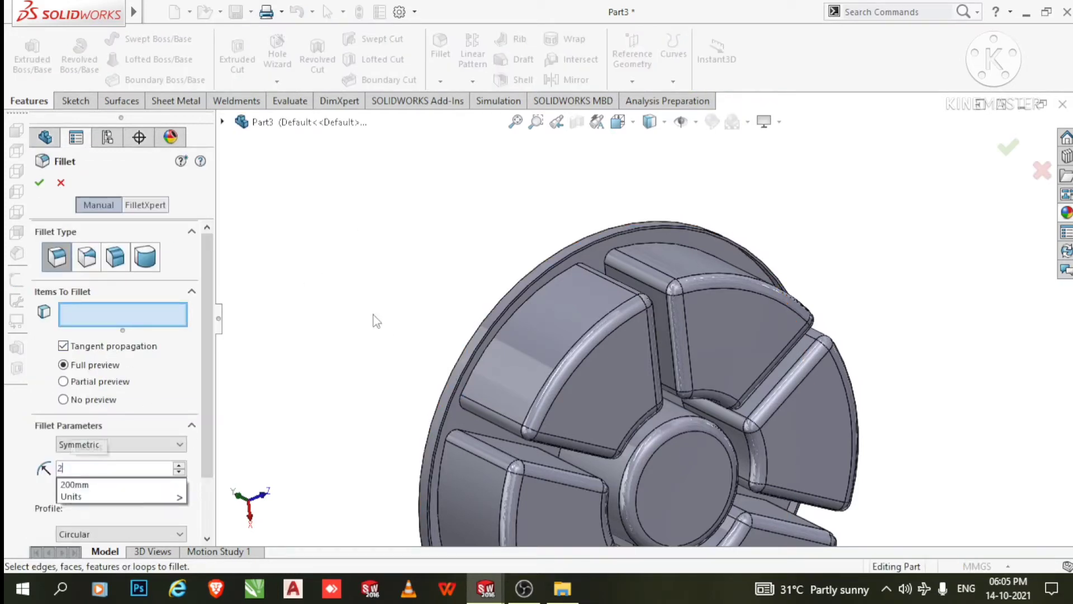
key("Return")
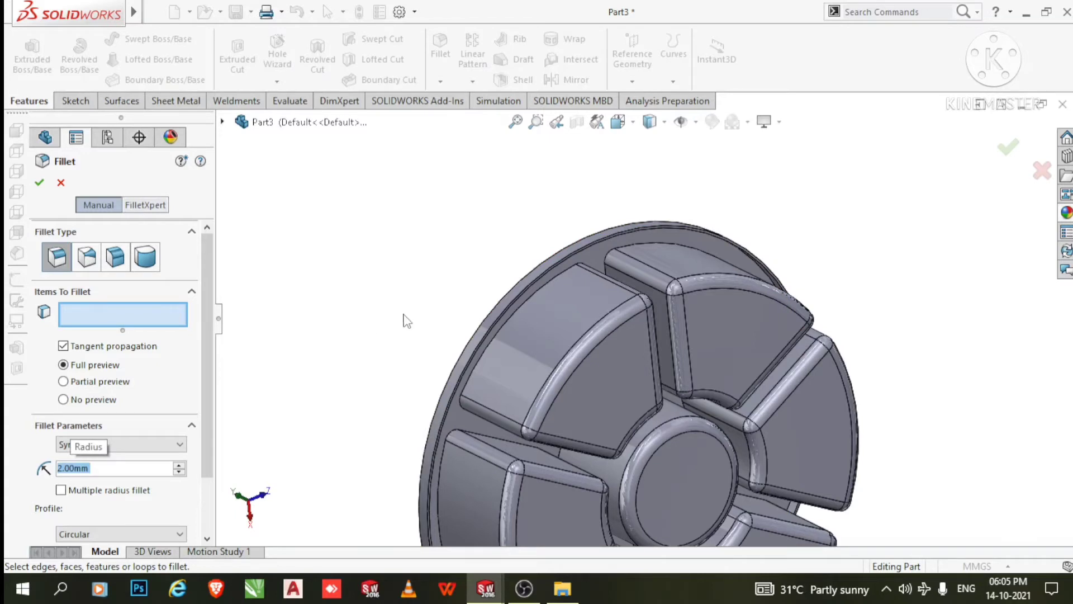
left_click(635, 246)
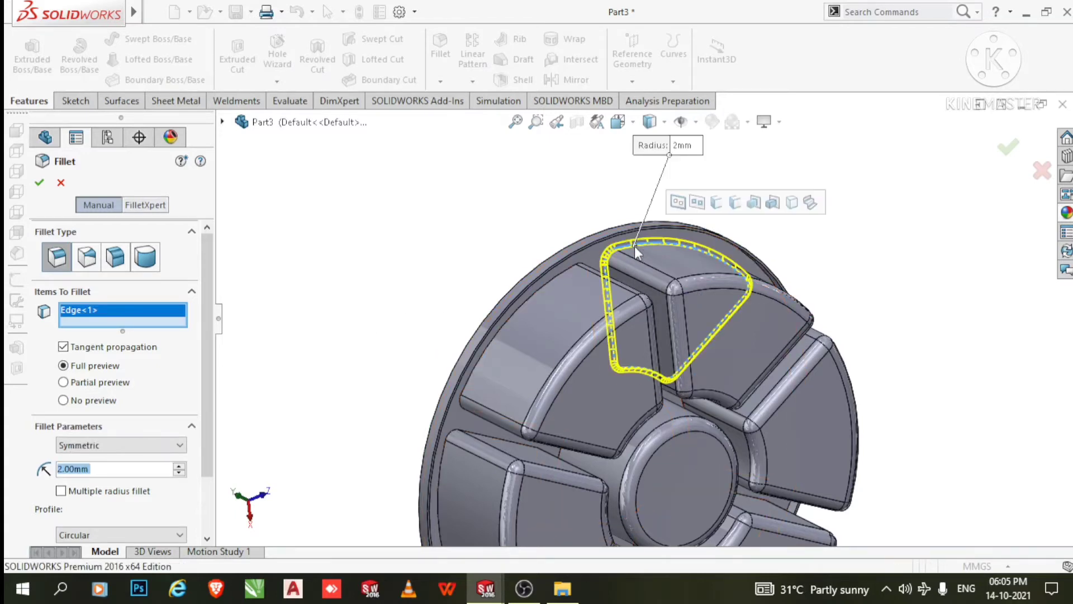
left_click(698, 204)
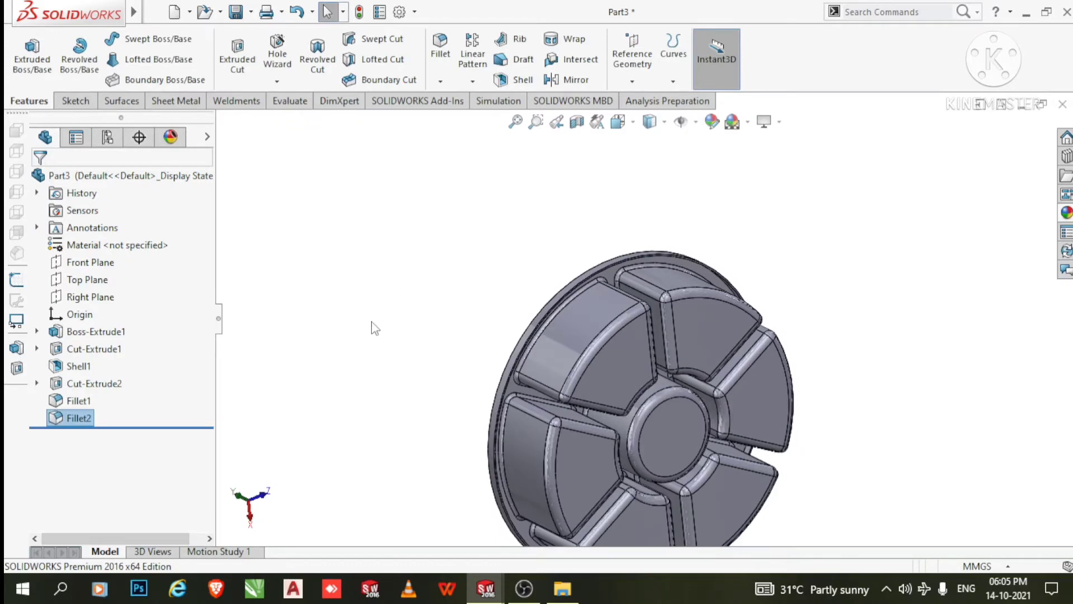
Fillet all edges of the top face, around the outer rim and the pocket openings, with a 2 mm radius
scroll(624, 415, "up", 1)
scroll(621, 425, "down", 2)
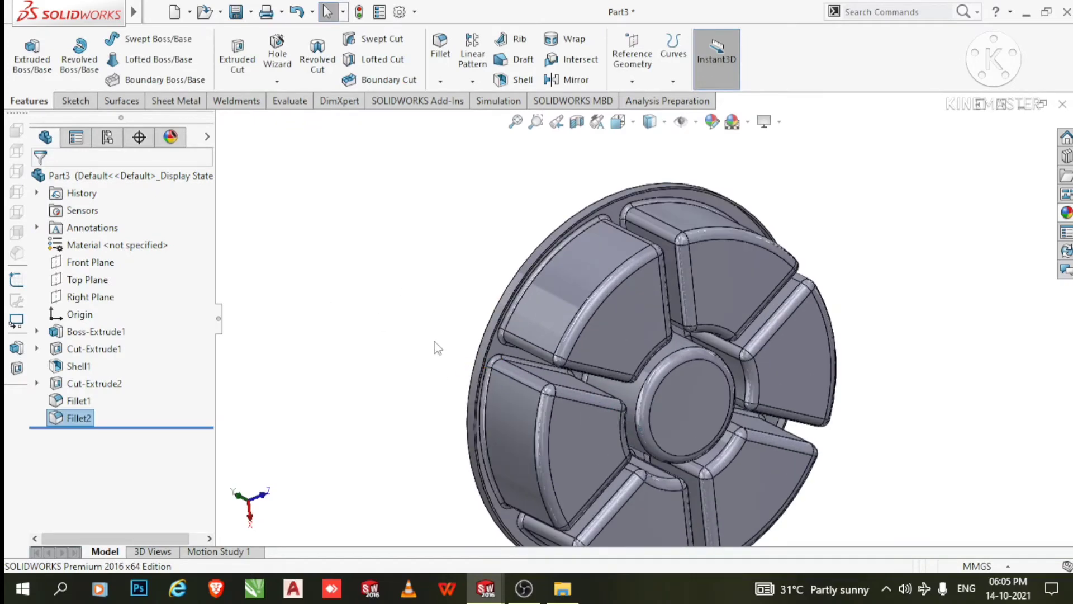
scroll(490, 416, "down", 4)
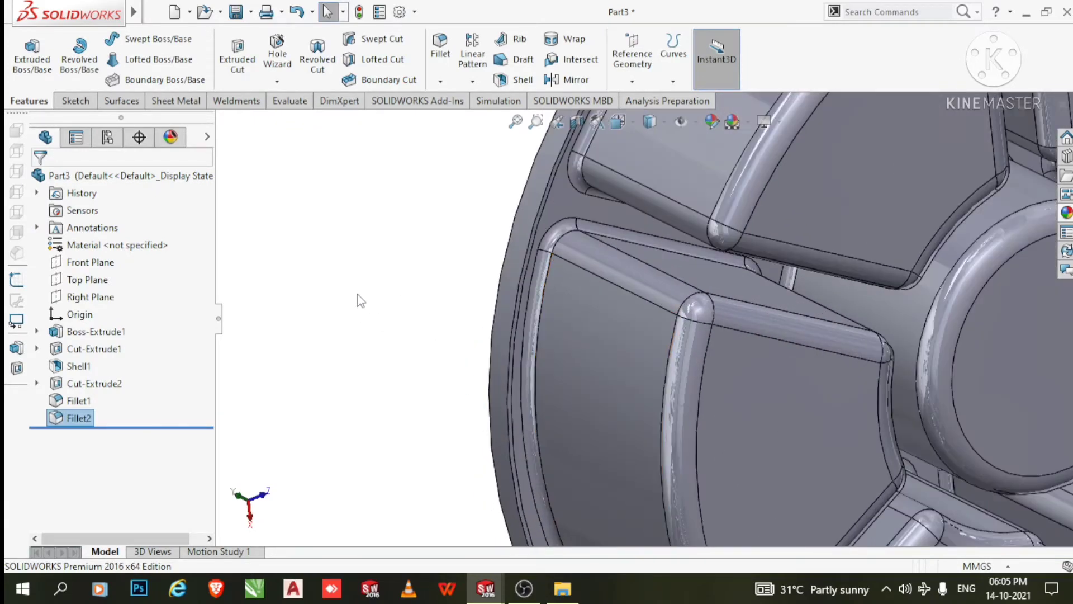
scroll(412, 313, "up", 5)
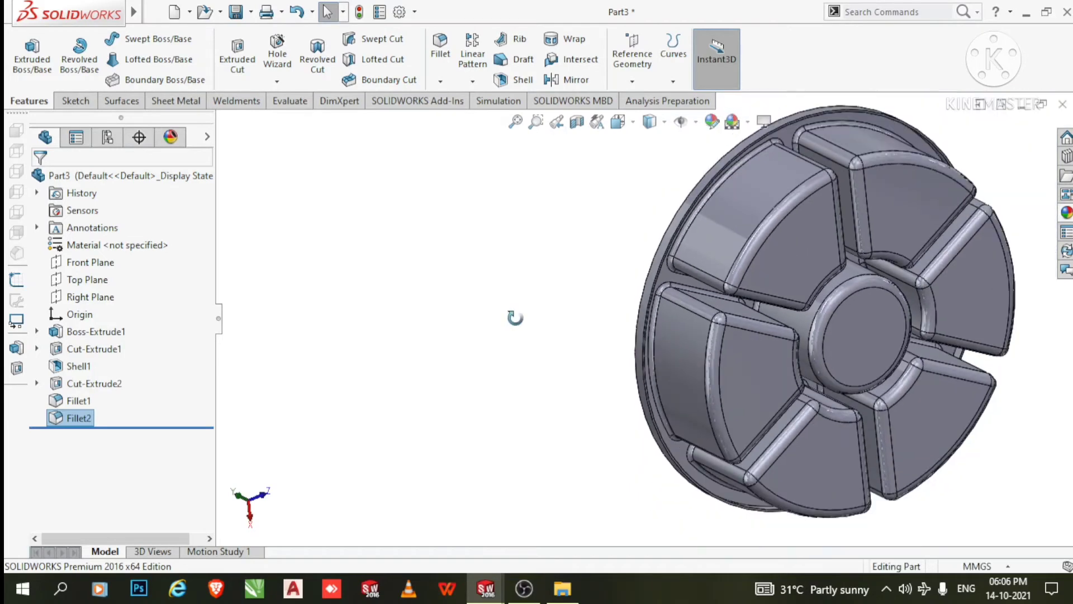
middle_click_drag(515, 318, 648, 327)
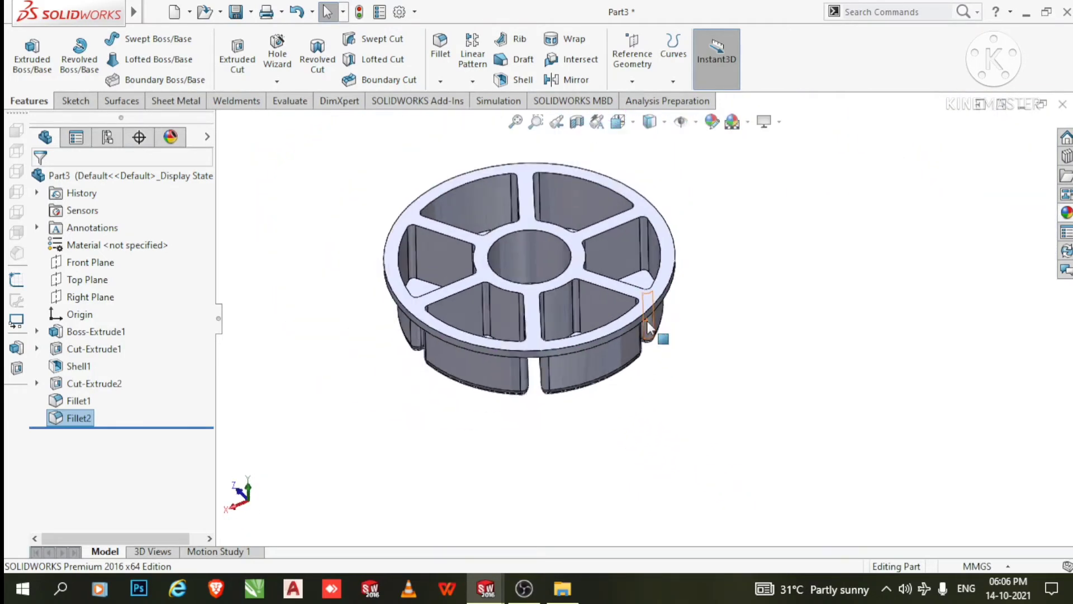
scroll(548, 254, "down", 5)
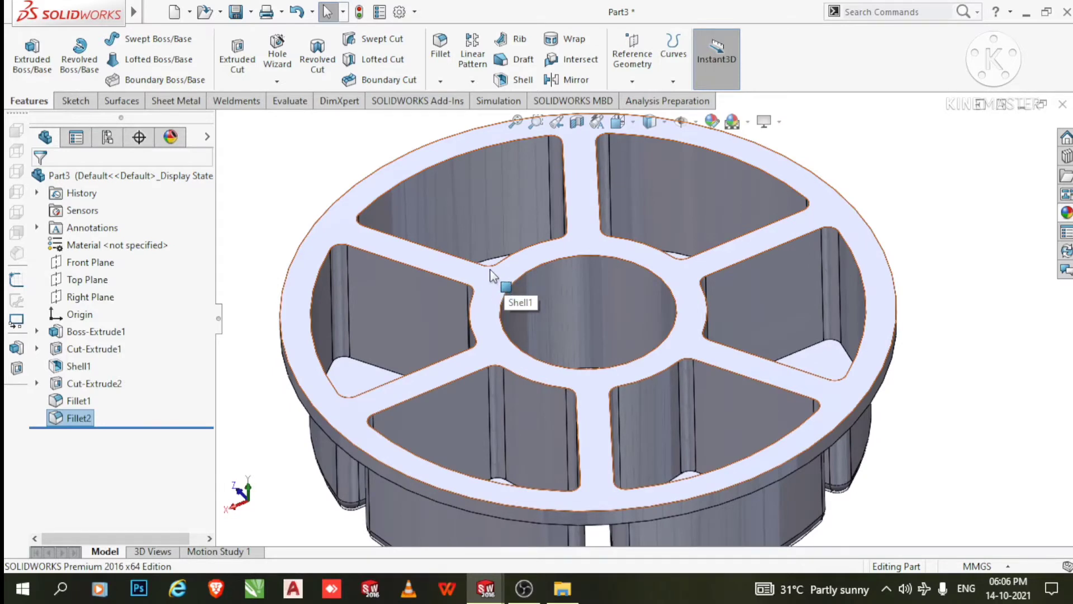
left_click(445, 49)
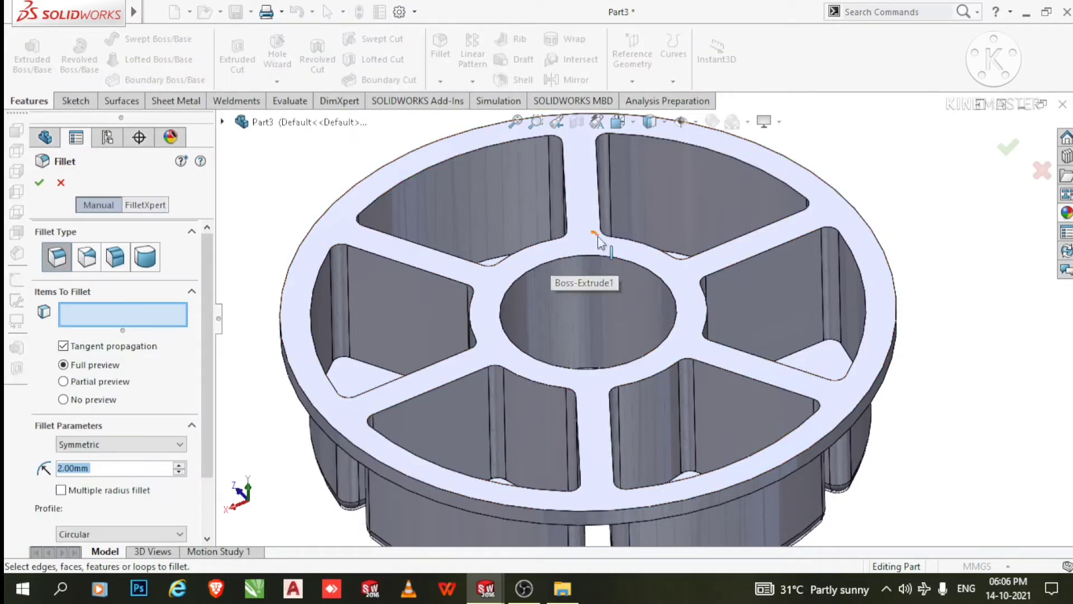
left_click(582, 209)
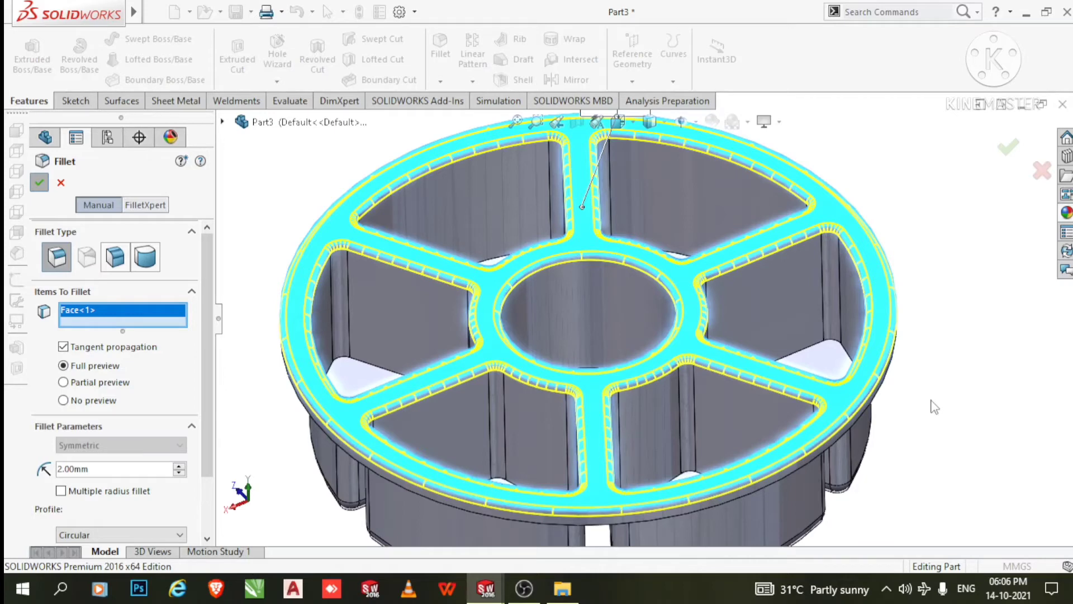
left_click(39, 182)
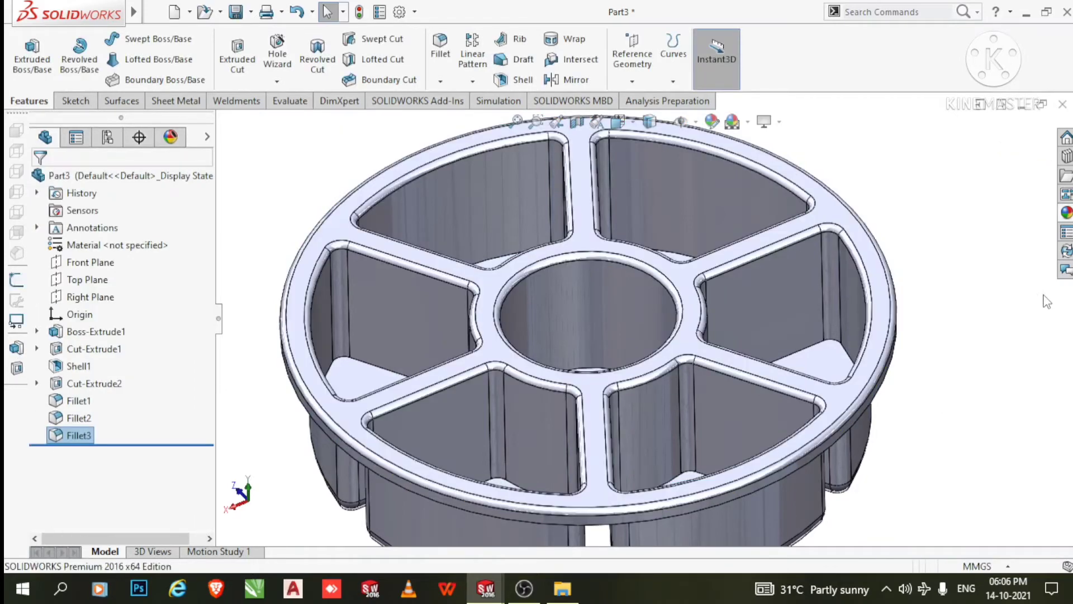
Fillet the inside floor faces of all six wedge pockets with a 2 mm radius
scroll(941, 270, "down", 1)
scroll(946, 308, "down", 1)
scroll(946, 308, "up", 1)
scroll(945, 306, "down", 1)
scroll(944, 306, "up", 2)
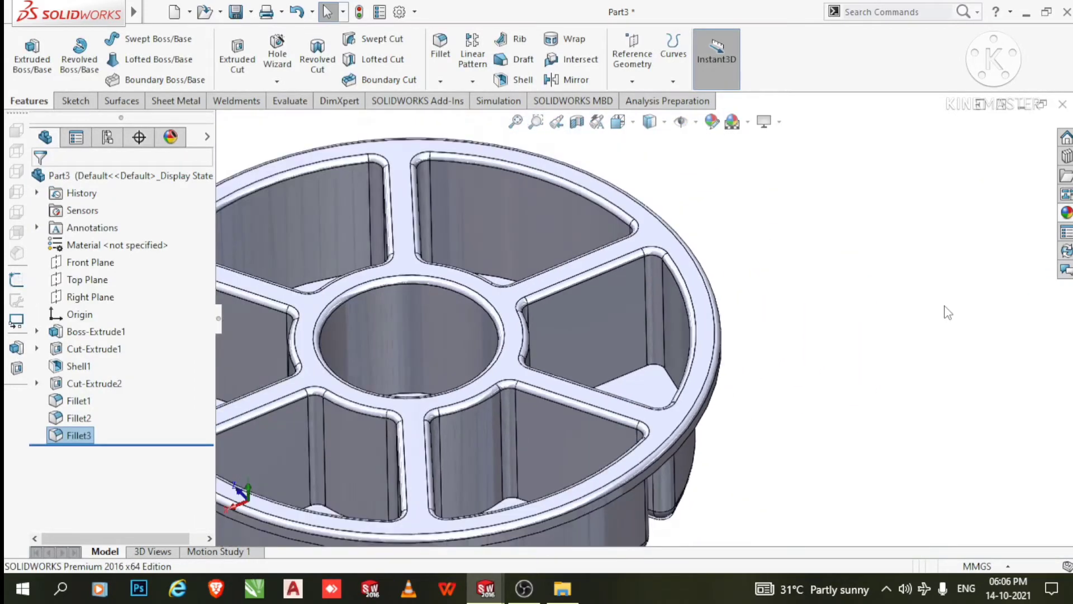
scroll(895, 307, "up", 1)
middle_click_drag(898, 312, 807, 328)
scroll(630, 364, "down", 2)
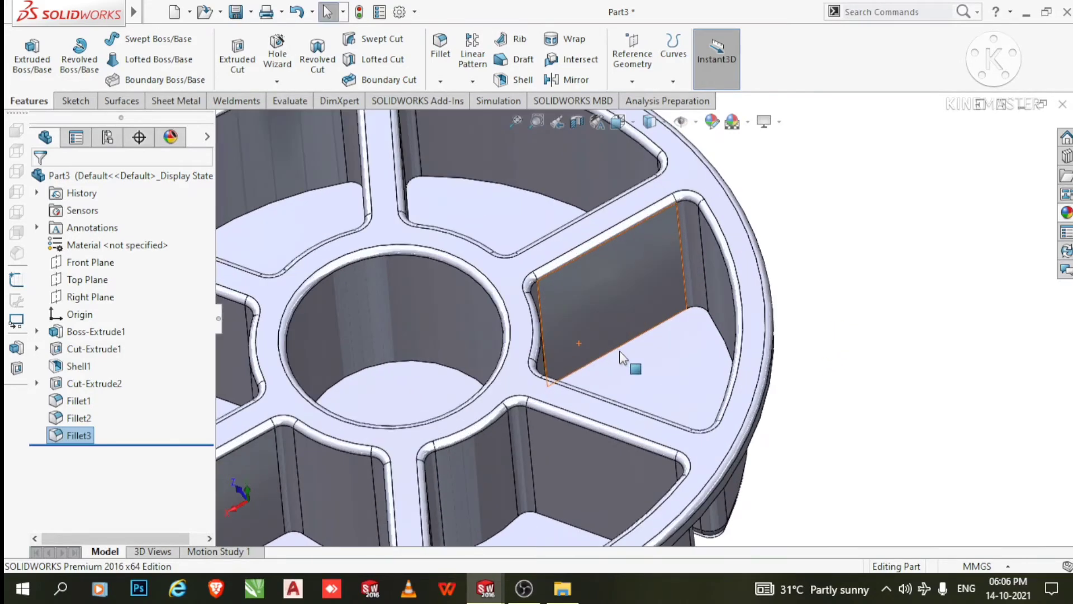
scroll(648, 375, "up", 3)
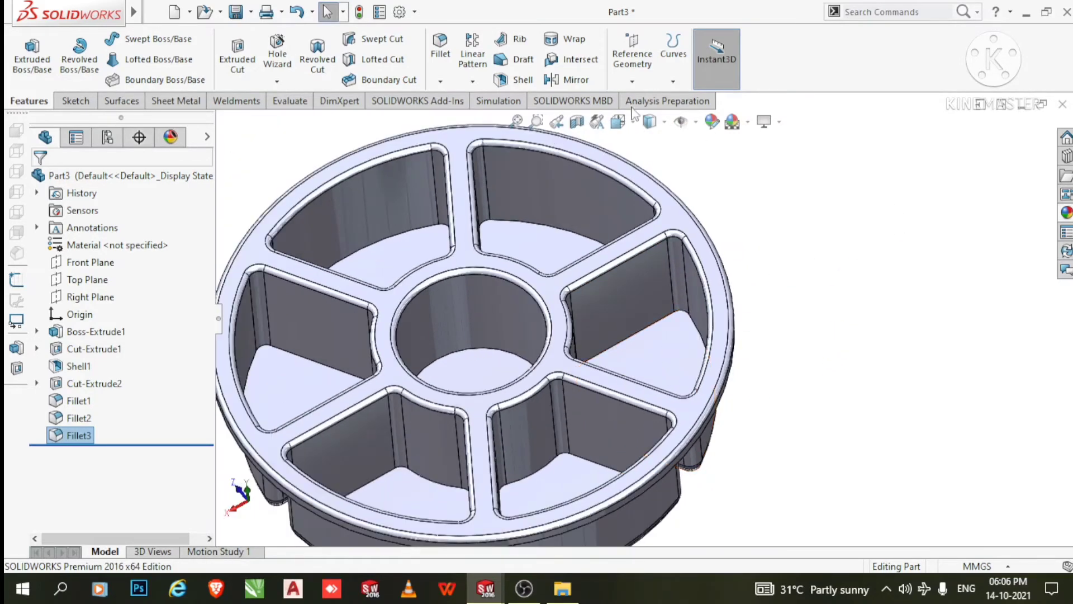
left_click(440, 56)
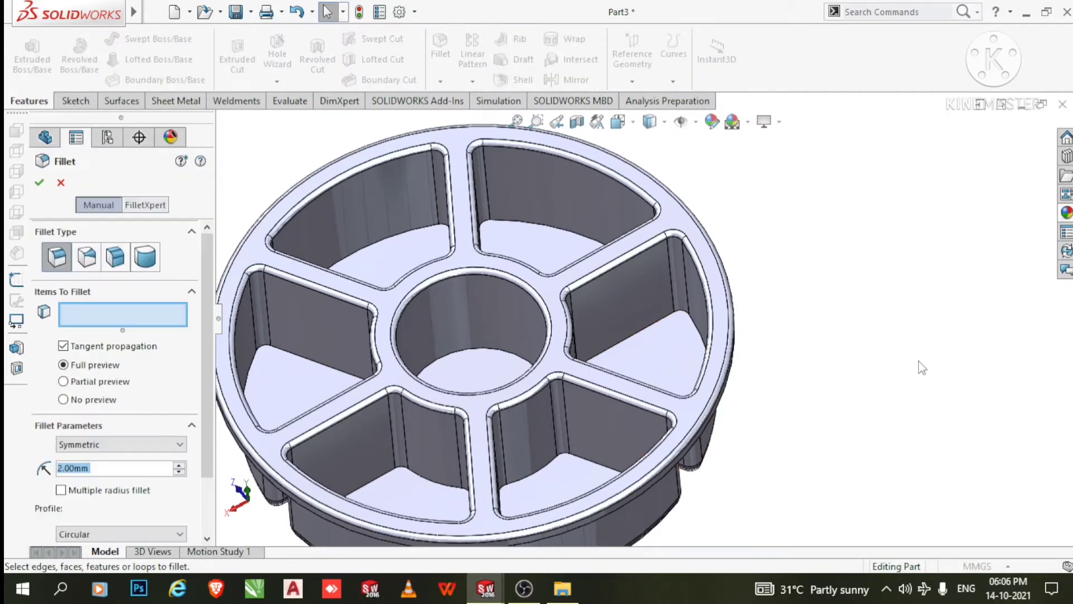
left_click(662, 364)
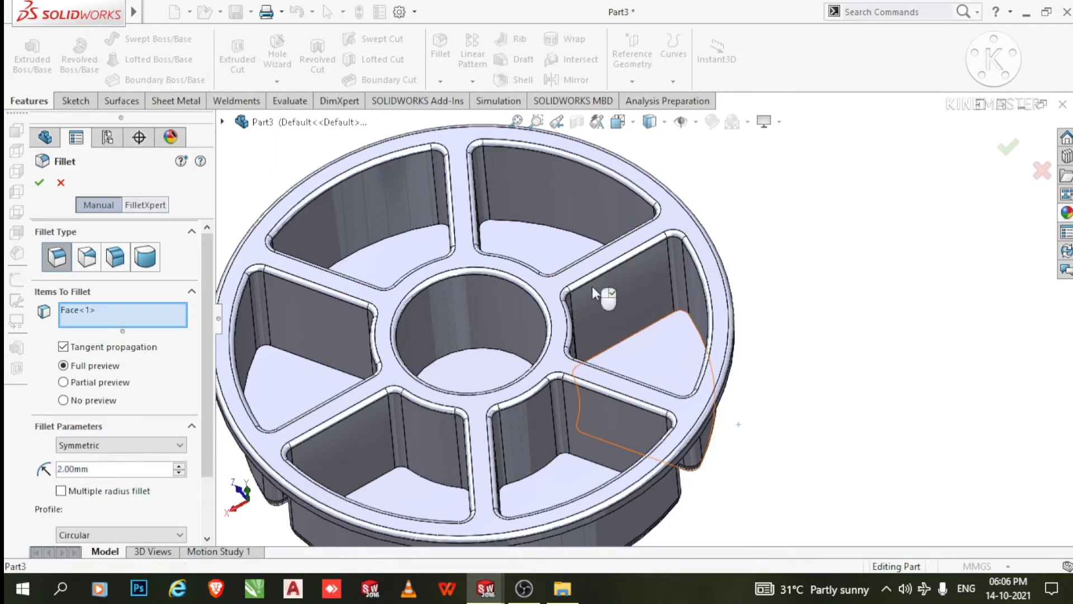
left_click(554, 258)
left_click(410, 254)
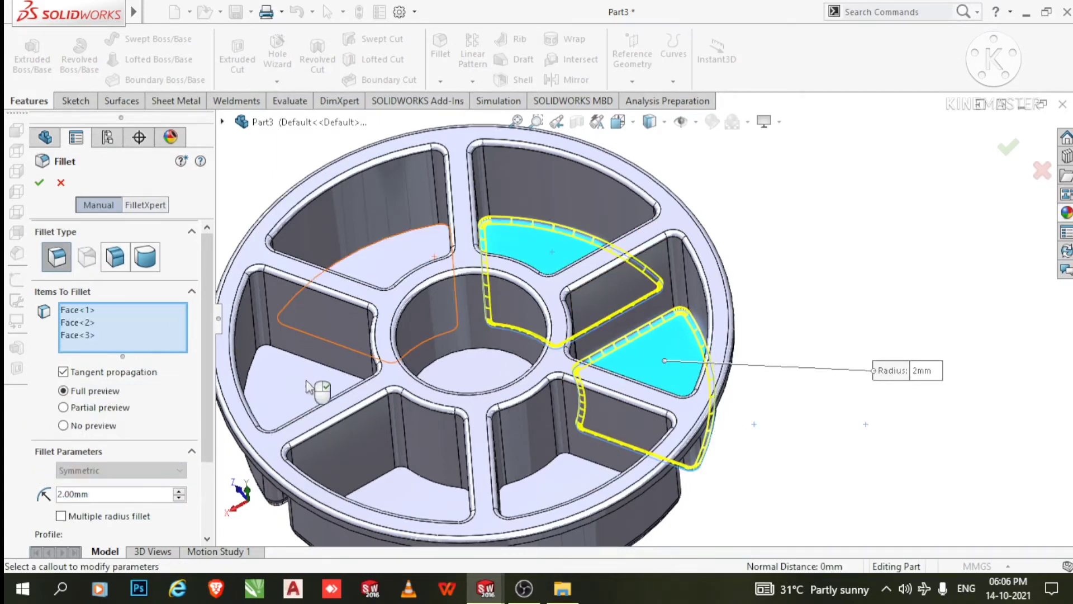
left_click(310, 383)
left_click(420, 507)
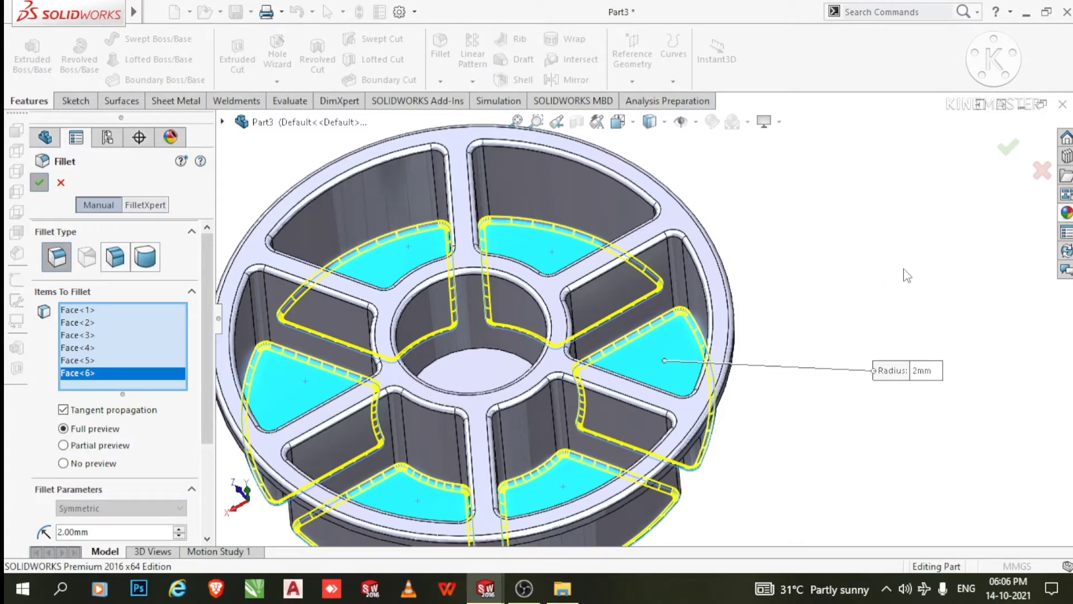
scroll(877, 283, "up", 2)
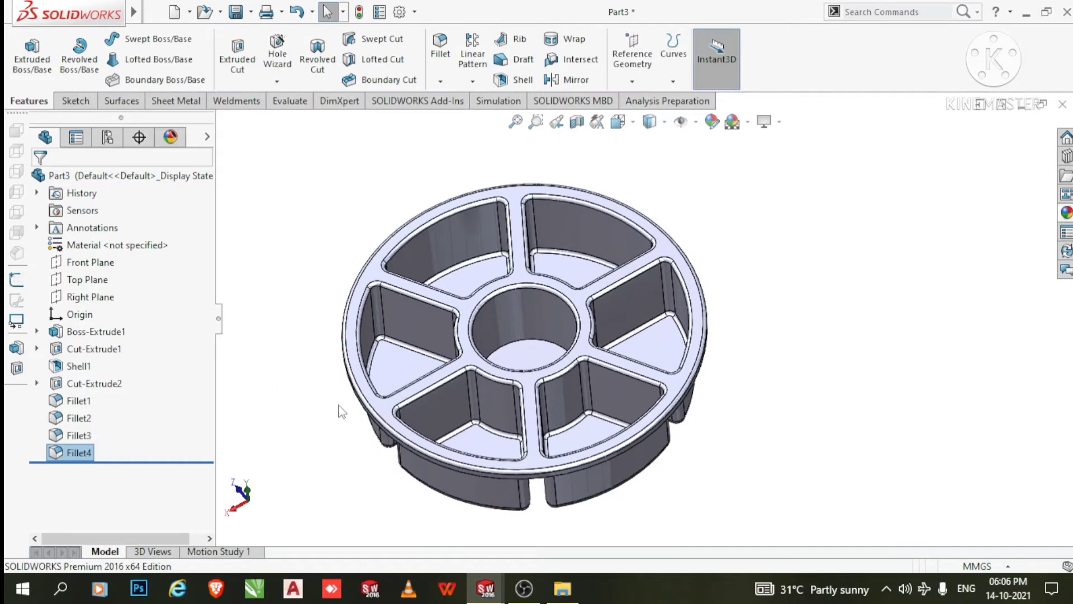
scroll(479, 347, "down", 2)
middle_click_drag(775, 321, 782, 185)
scroll(806, 189, "down", 2)
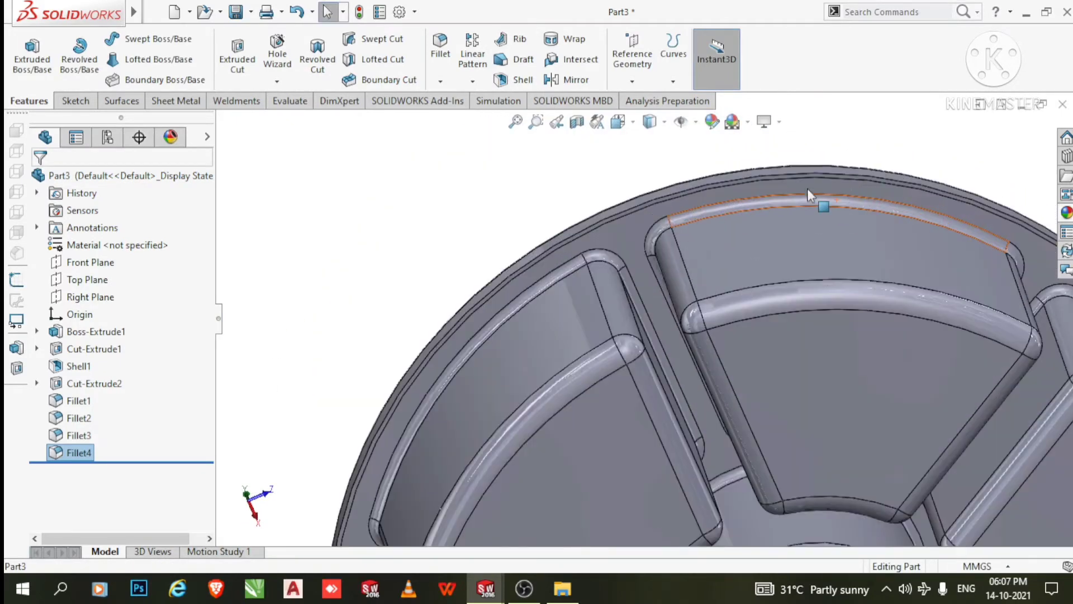
Start a sketch on the narrow ring-shaped face on the underside of the outer rim and view it square-on
scroll(807, 189, "down", 4)
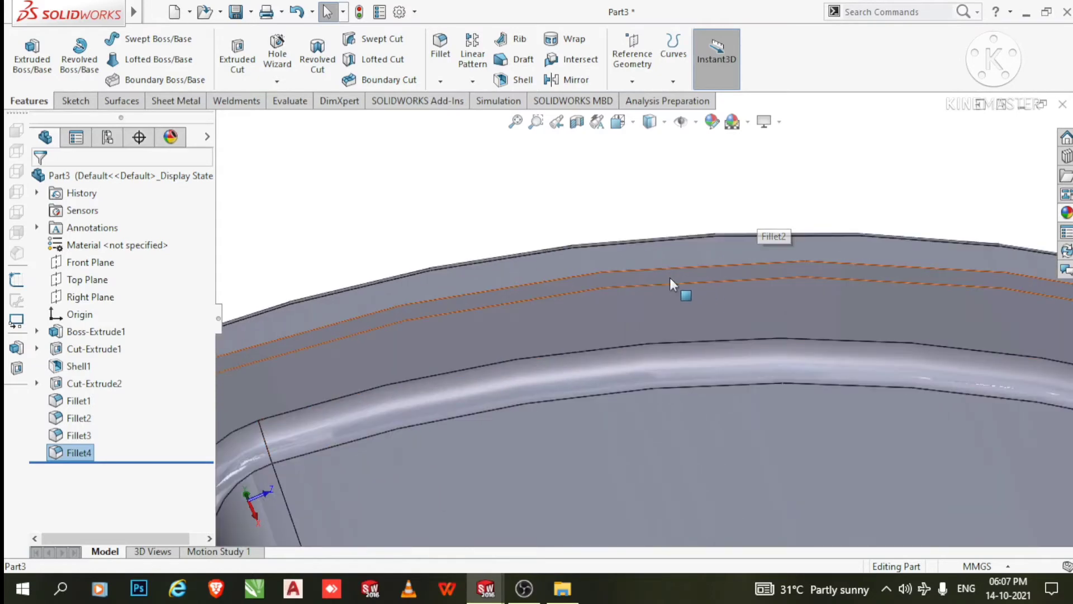
left_click(670, 278)
right_click(670, 277)
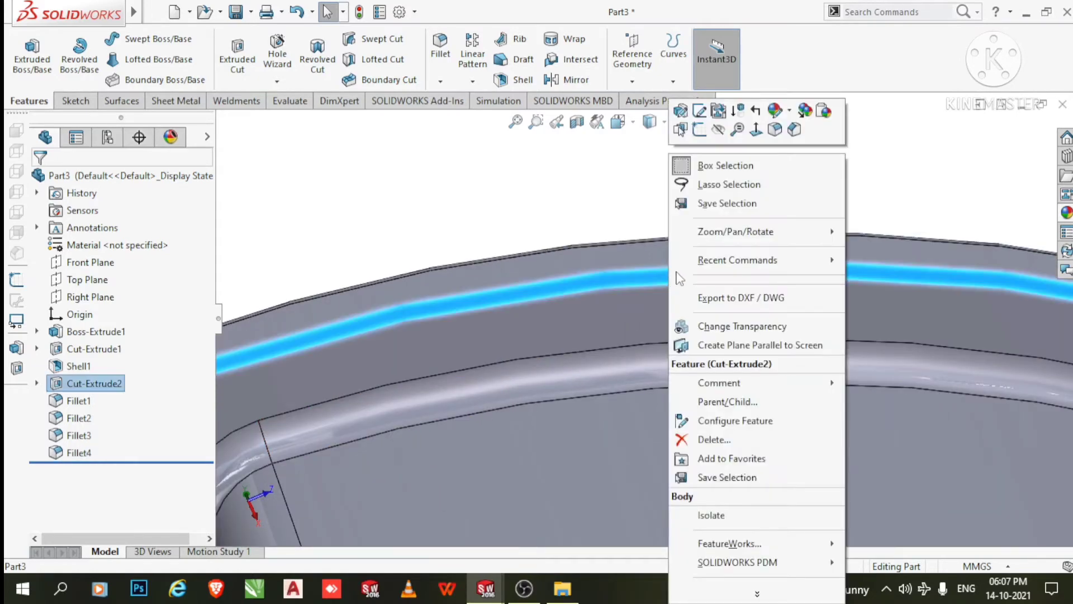
left_click(699, 130)
left_click(705, 56)
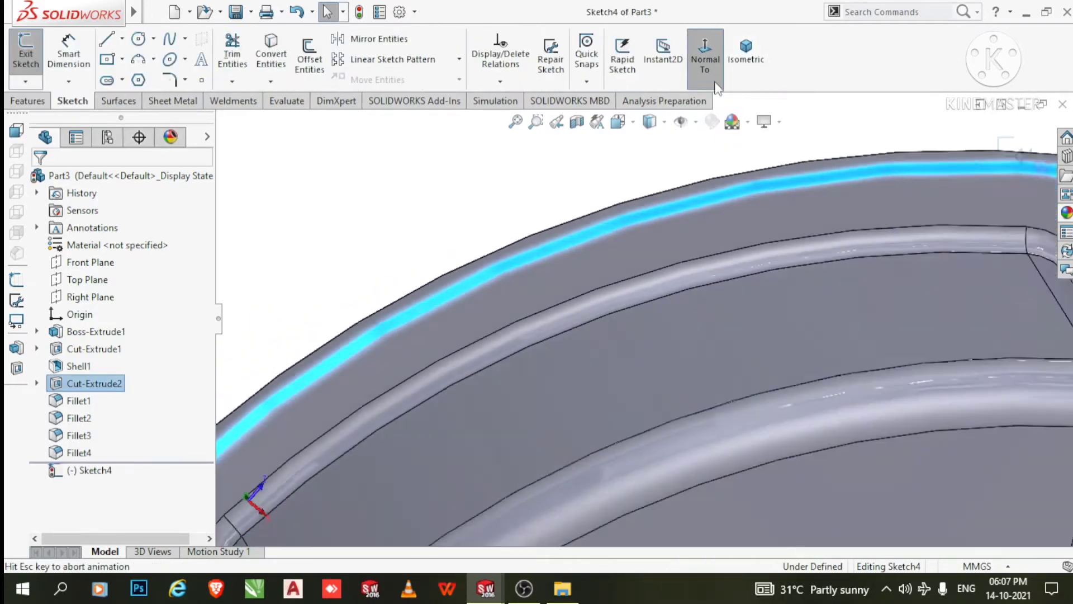
left_click(357, 182)
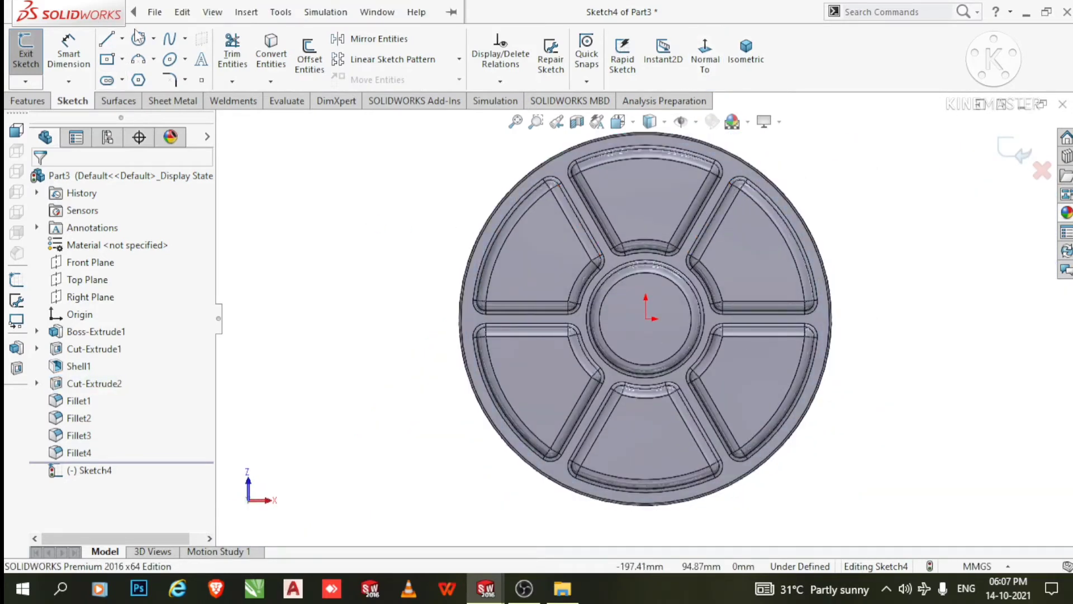
scroll(701, 235, "down", 2)
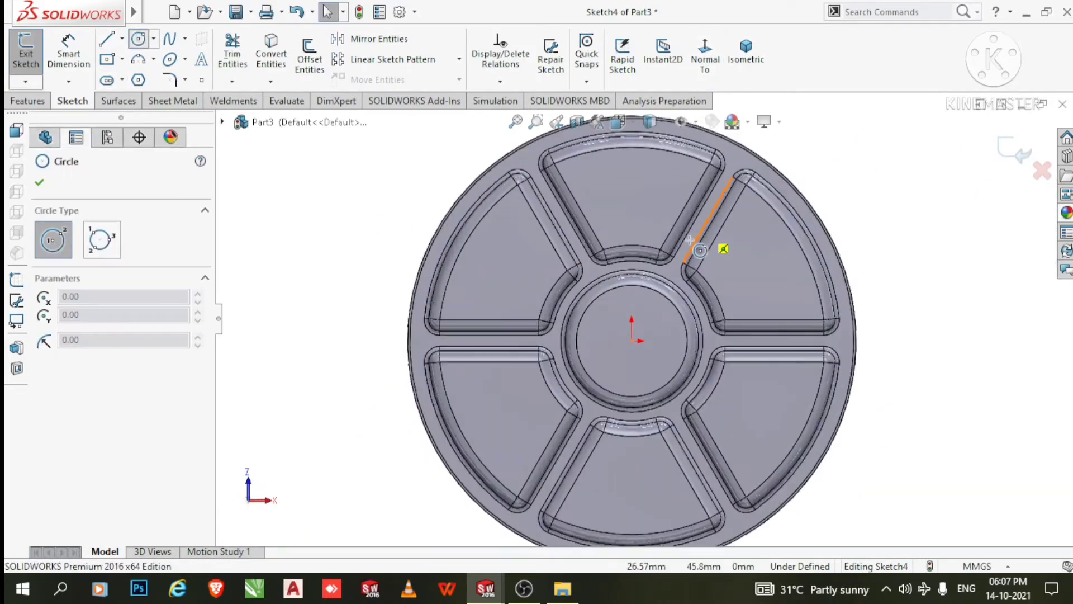
Sketch a circle centred on the origin along the rim's outer edge, with a 101 mm radius
left_click(632, 341)
scroll(783, 179, "down", 3)
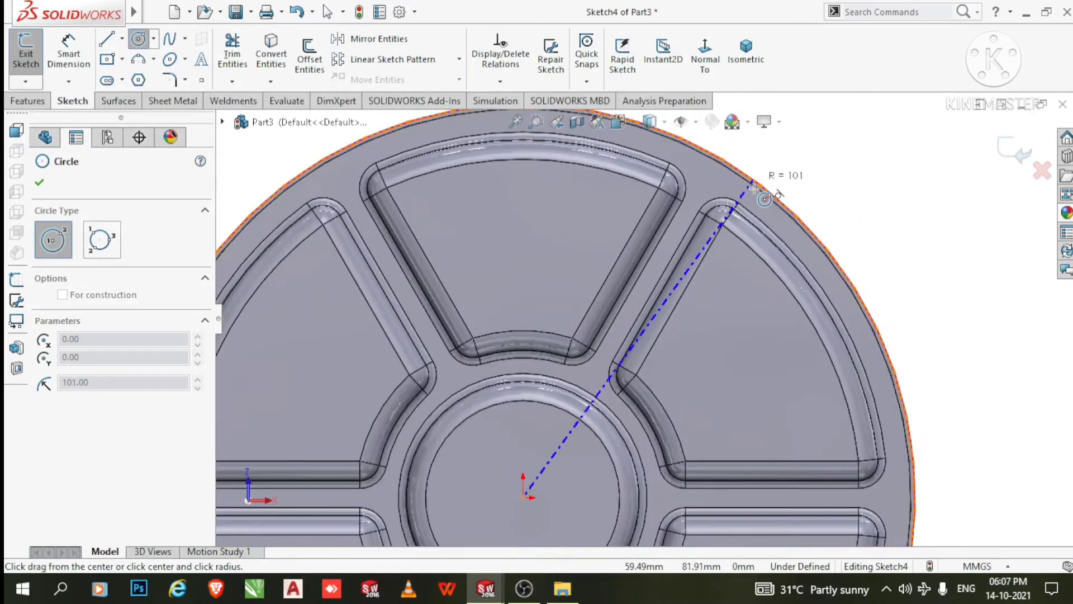
scroll(755, 187, "down", 2)
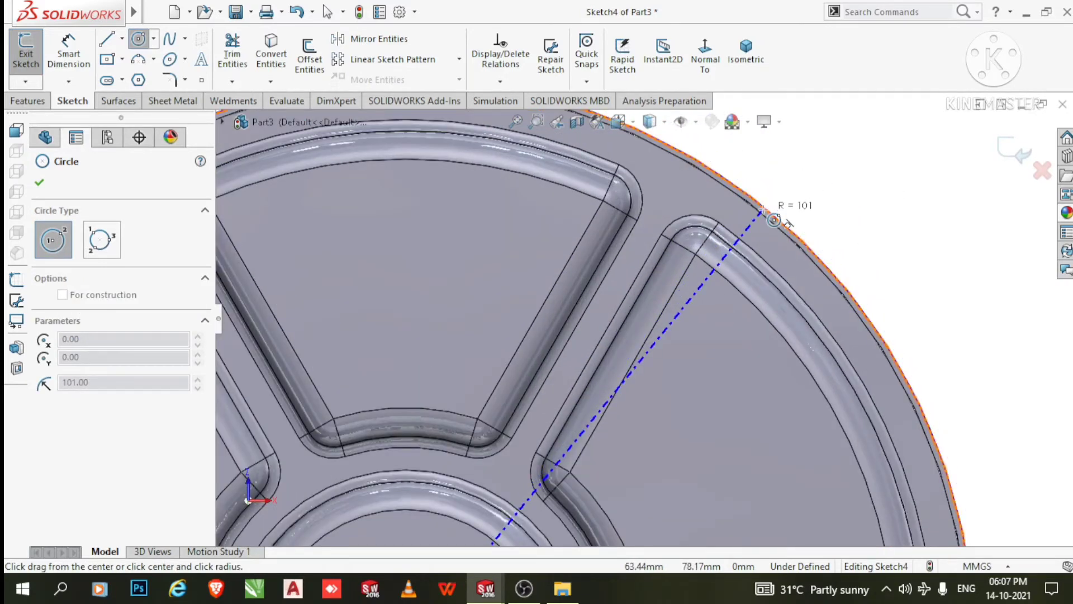
left_click(773, 219)
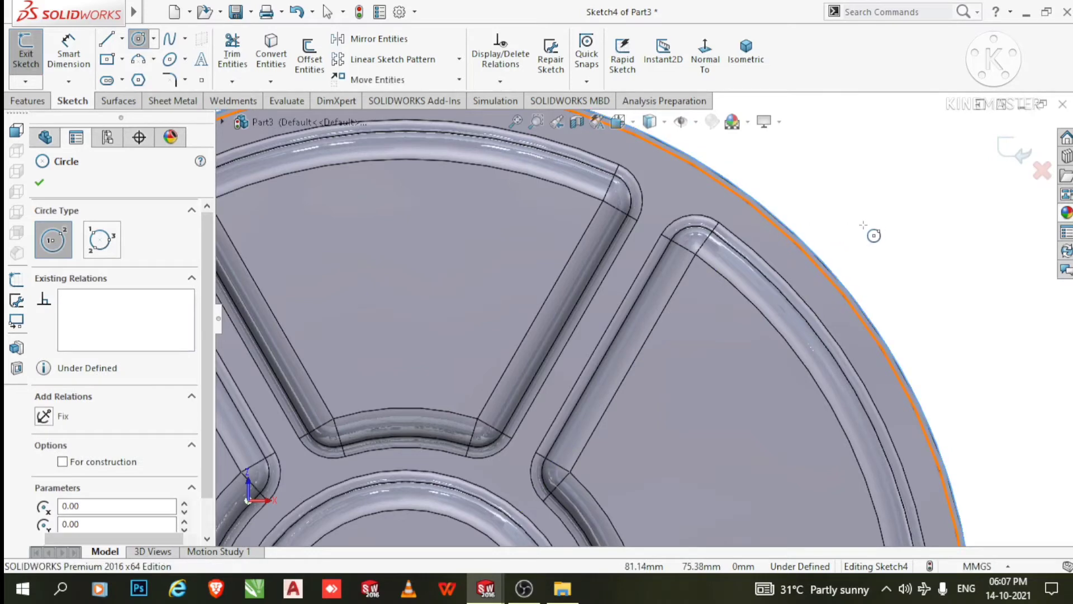
key("Escape")
scroll(864, 231, "down", 5)
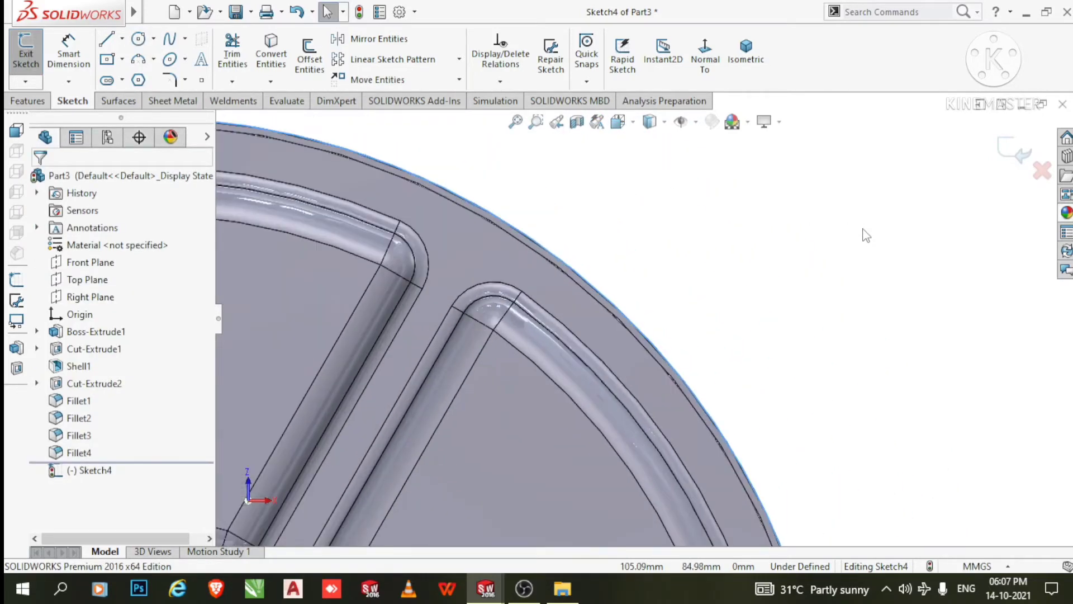
scroll(865, 233, "up", 8)
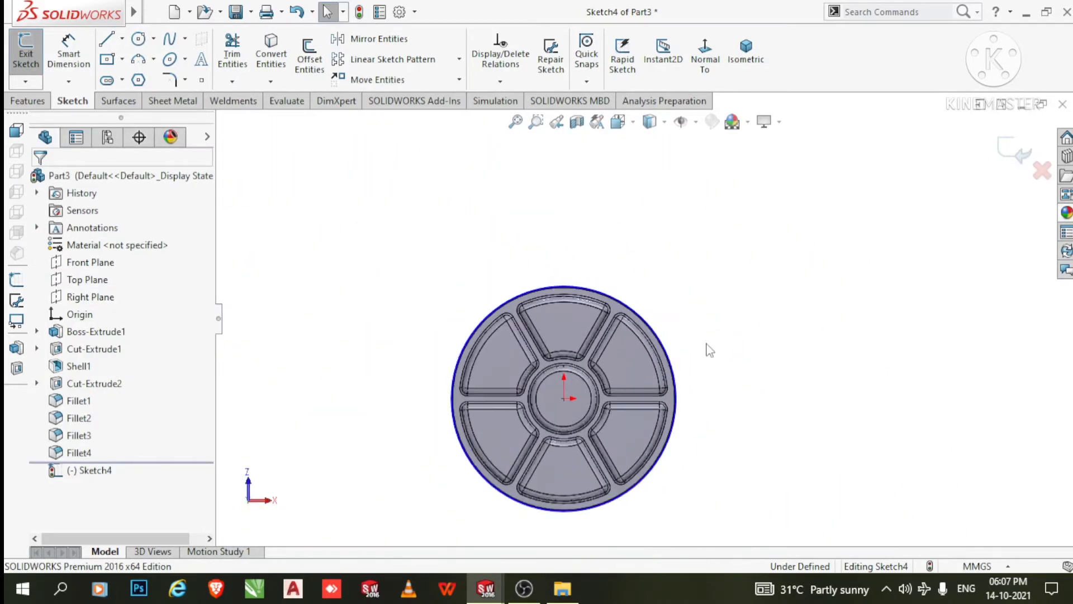
scroll(561, 395, "down", 3)
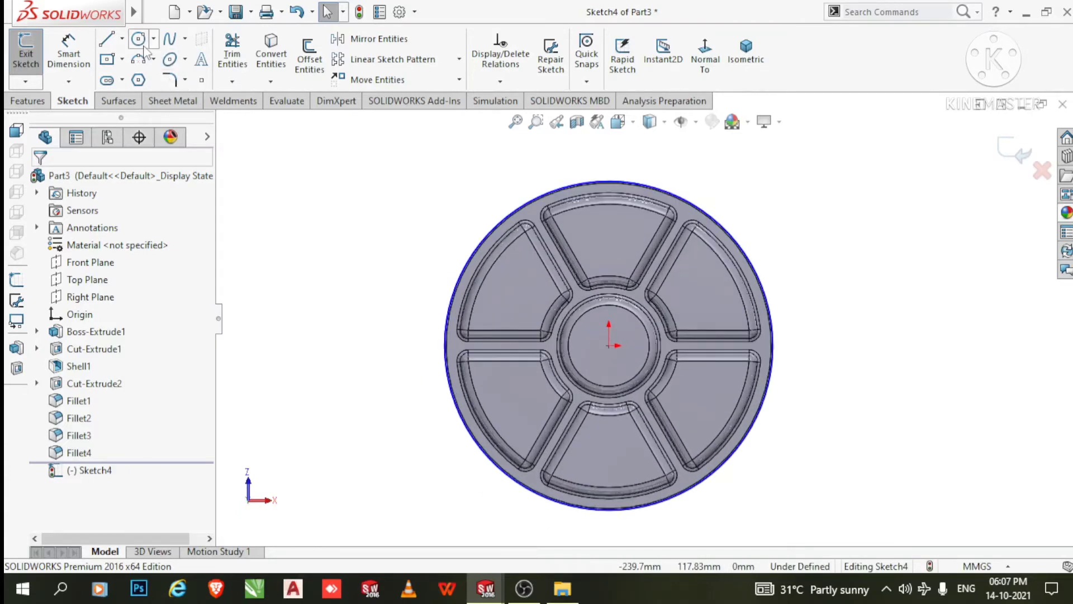
Sketch a second circle centred on the origin just outside the rim, with a radius of about 104.3 mm
left_click(138, 39)
scroll(559, 223, "down", 2)
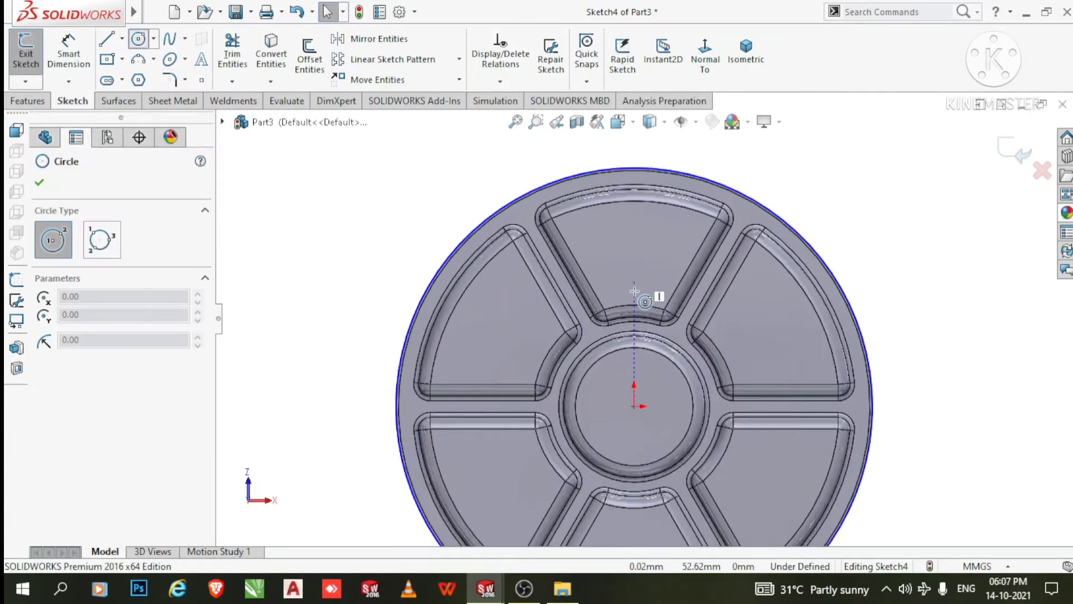
left_click(634, 406)
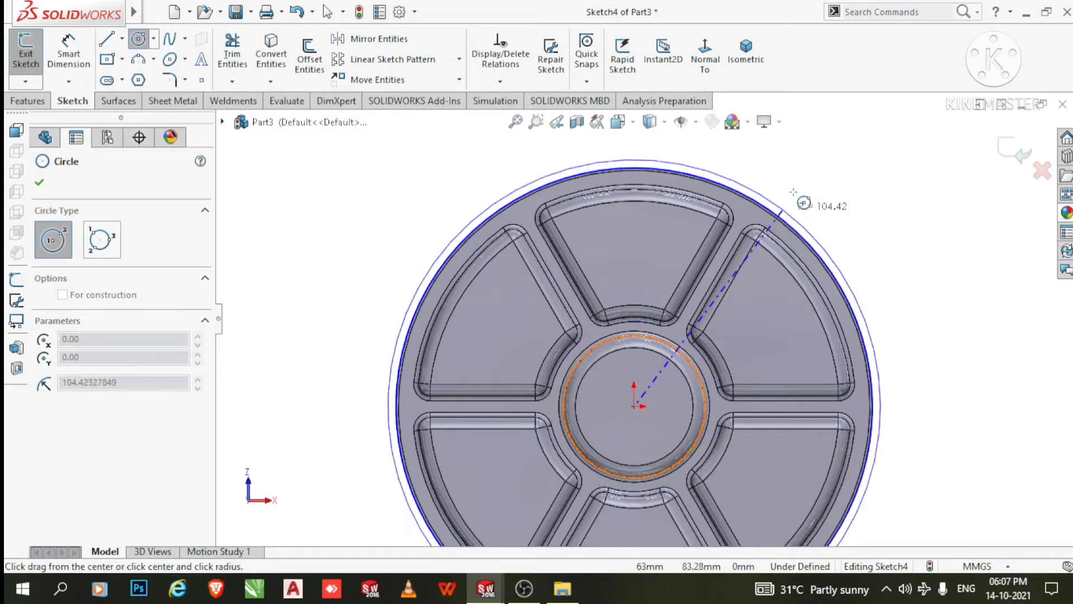
scroll(795, 195, "down", 2)
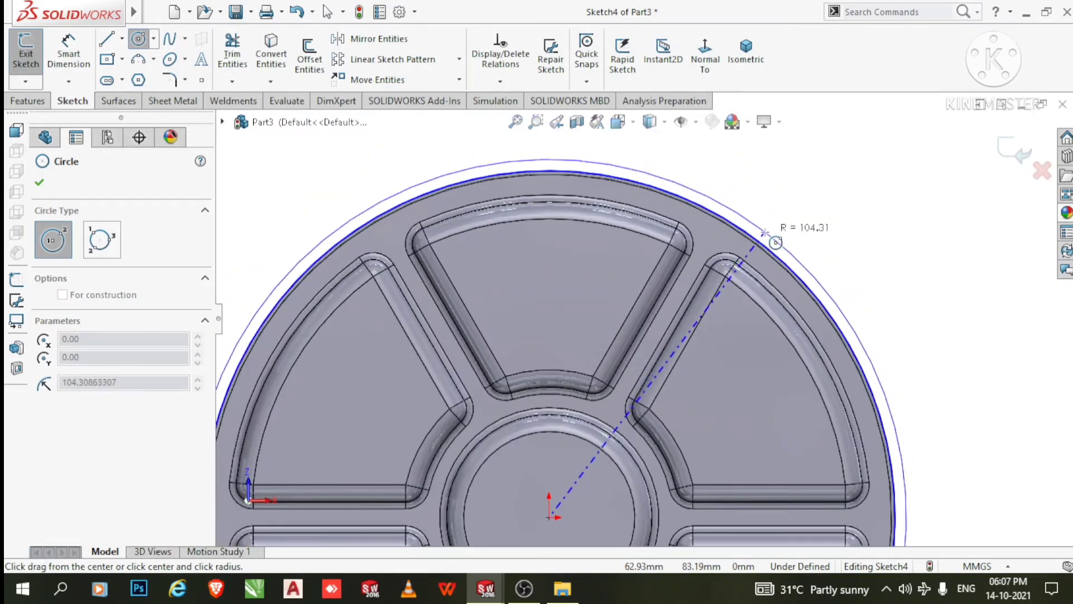
left_click(764, 232)
key("Escape")
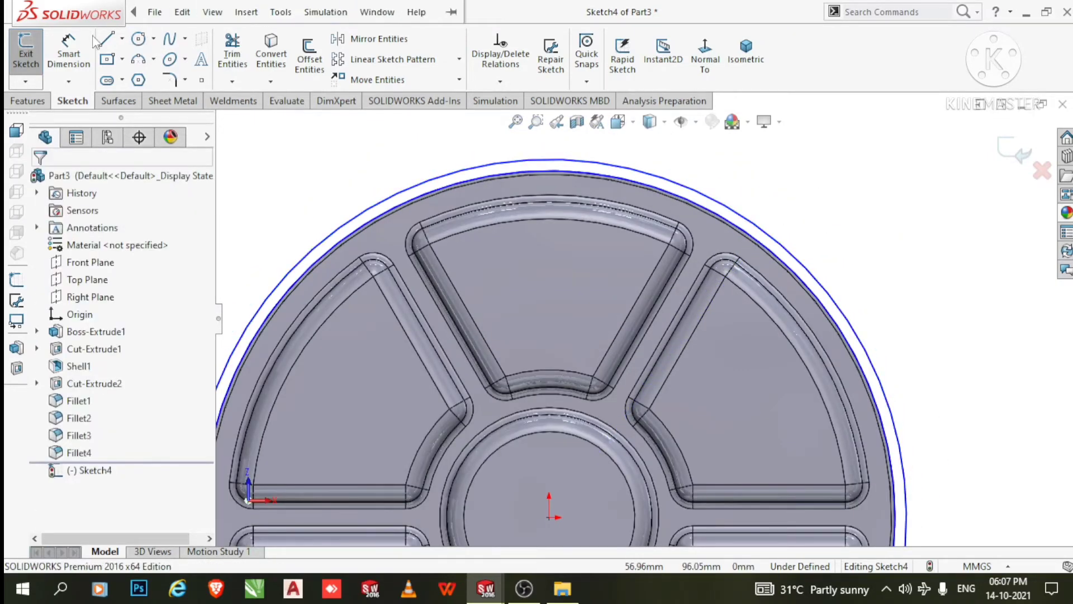
Dimension the larger circle's diameter and set it to 205 mm
left_click(68, 51)
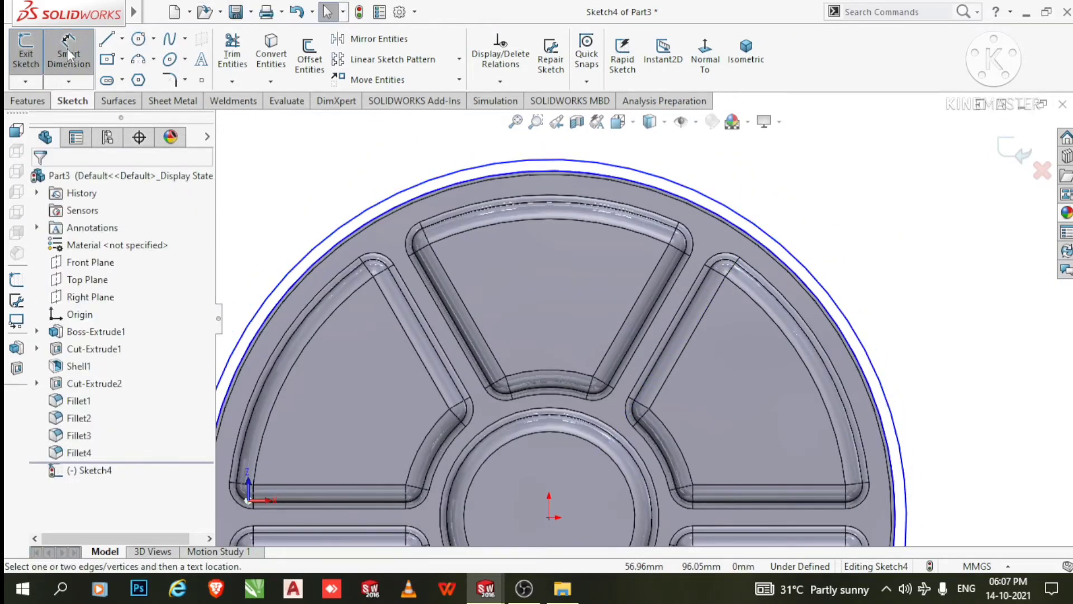
left_click(813, 272)
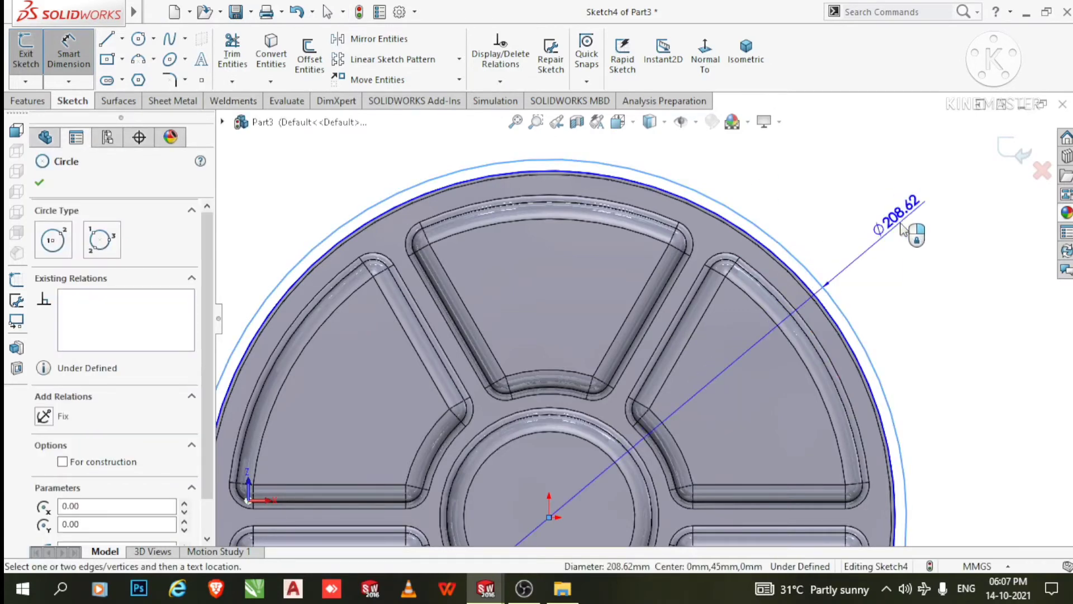
left_click(875, 210)
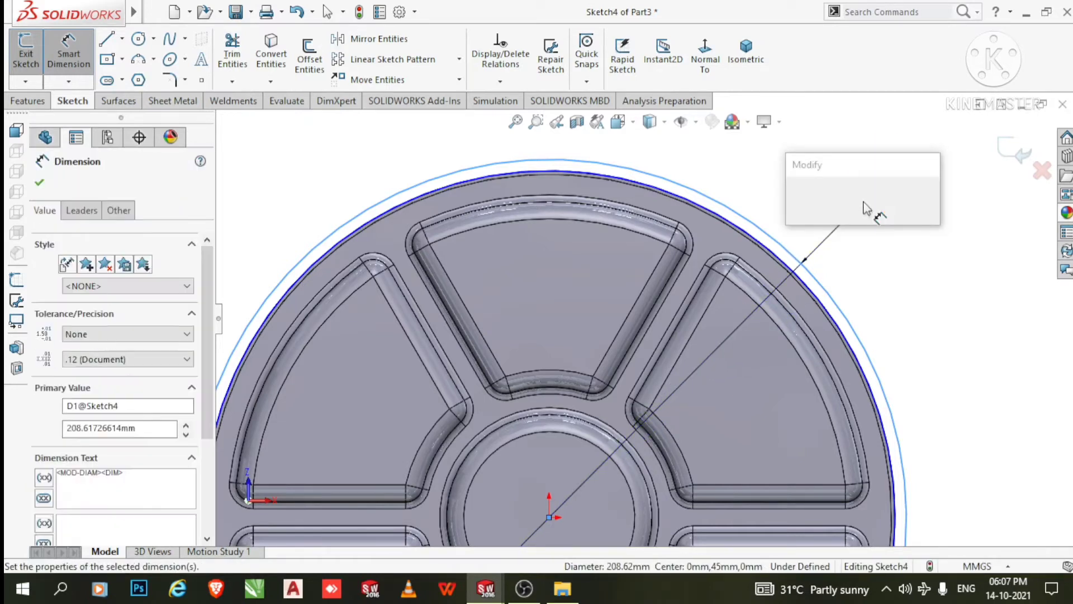
type("205")
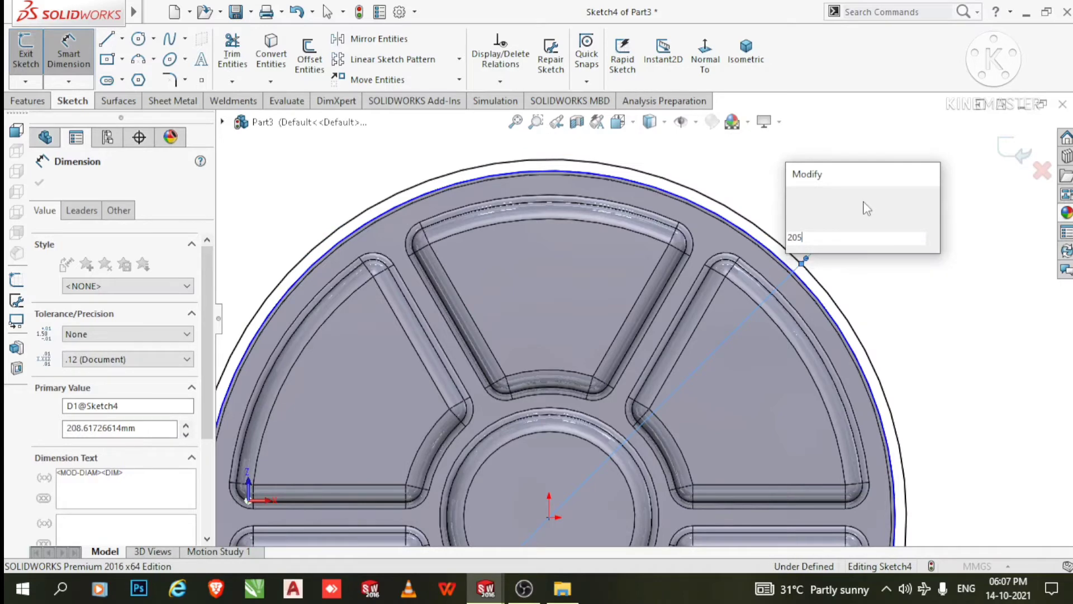
key("Return")
left_click(916, 274)
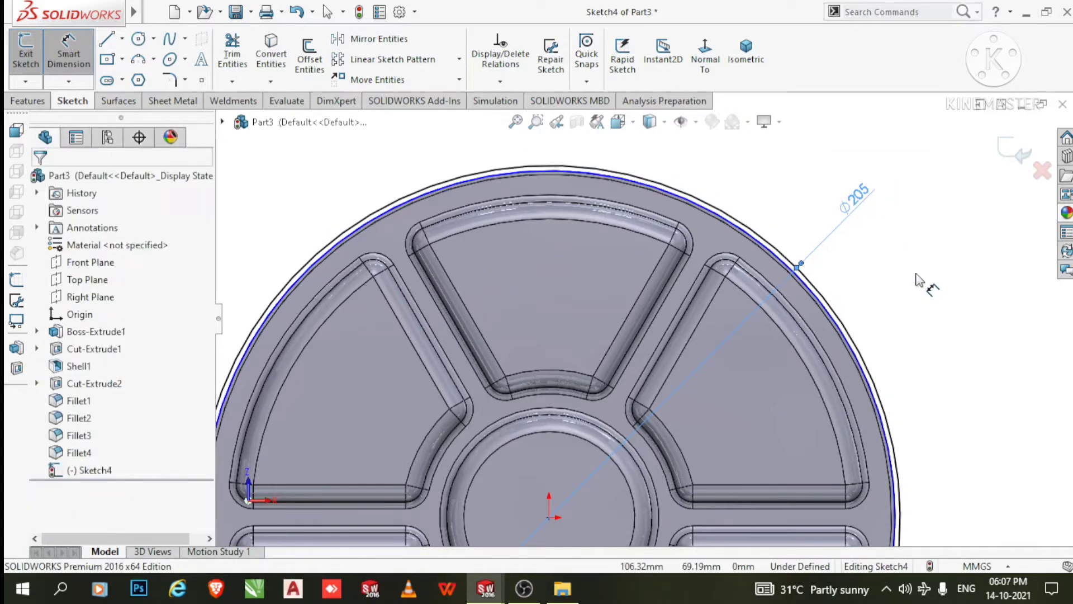
Extrude the ring between the two circles 1.5 mm upward in the reversed direction, merged with the rim
scroll(916, 274, "up", 1)
scroll(916, 275, "up", 1)
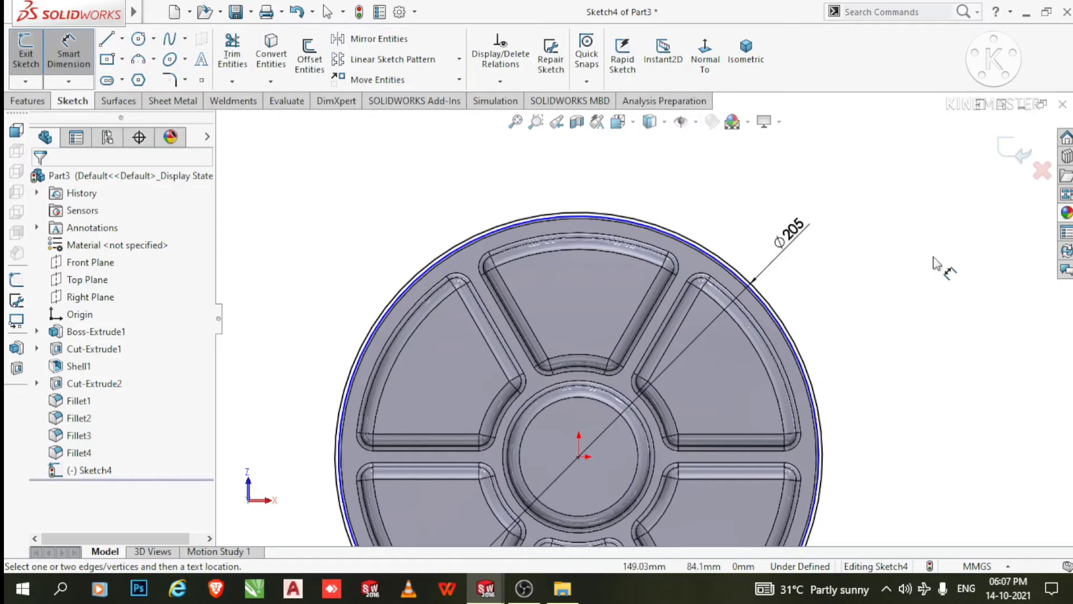
middle_click_drag(938, 264, 977, 416)
scroll(694, 397, "down", 3)
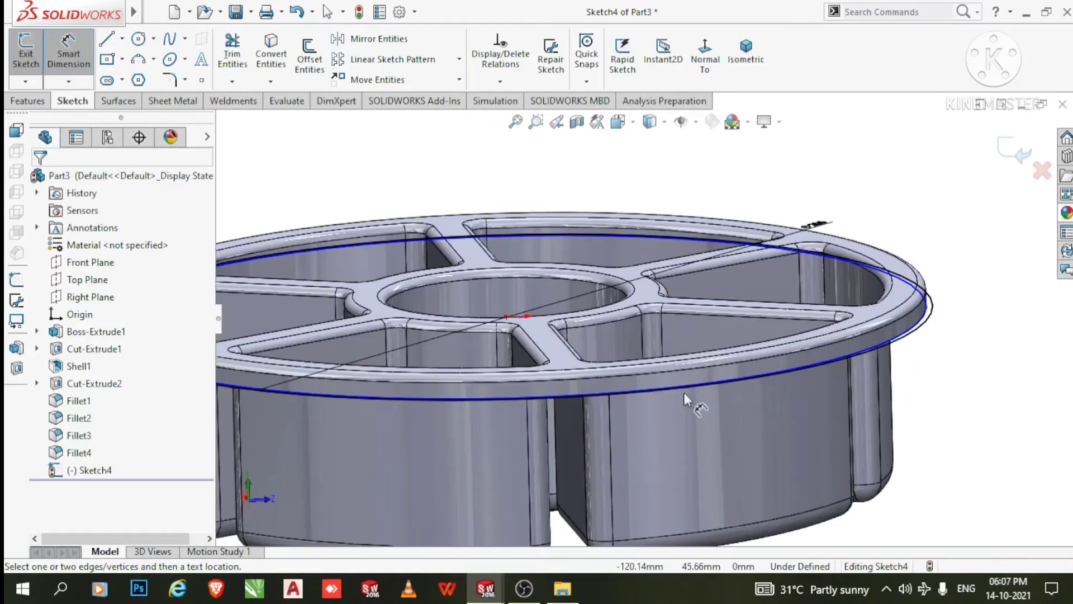
left_click(30, 100)
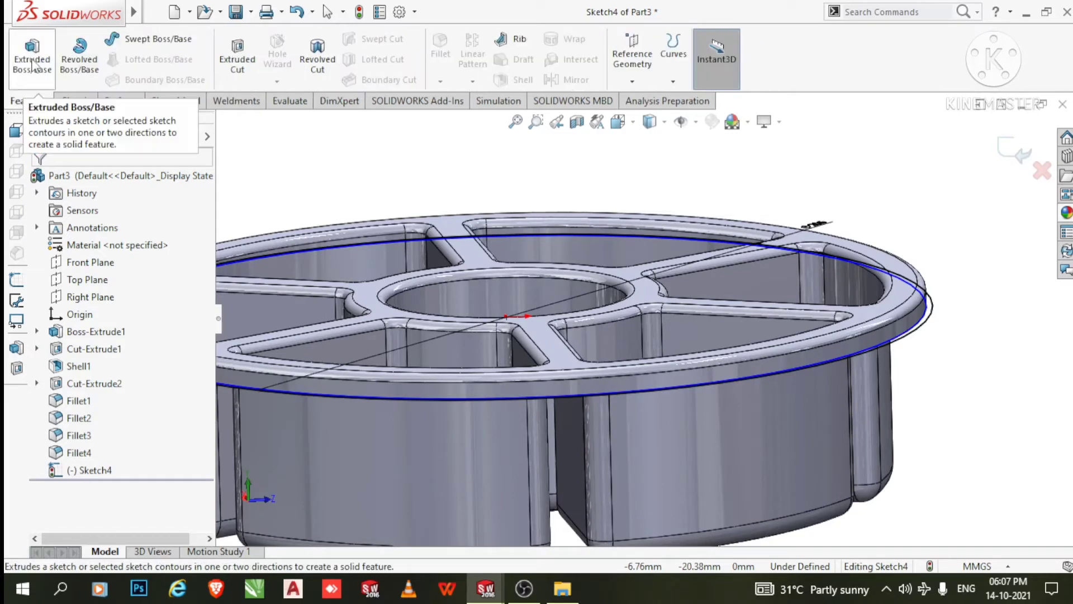
left_click(34, 60)
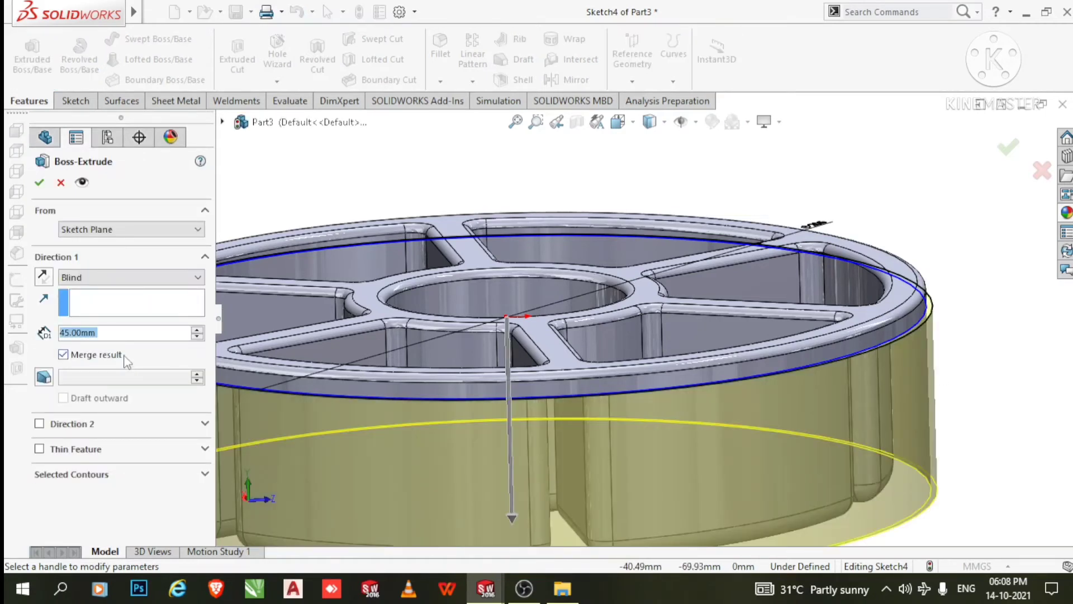
type("2")
key("Return")
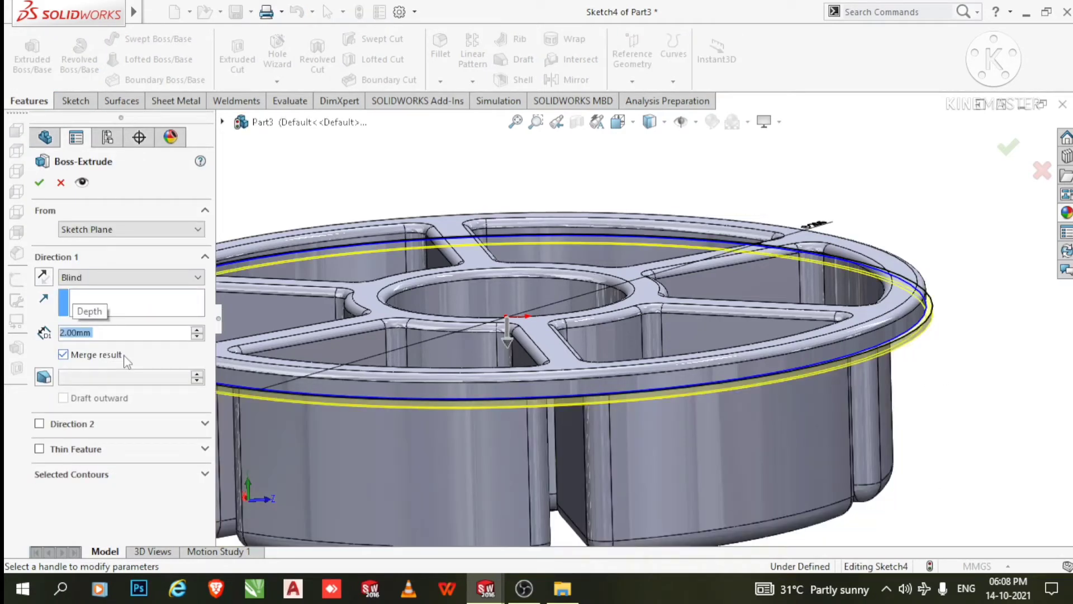
left_click(44, 279)
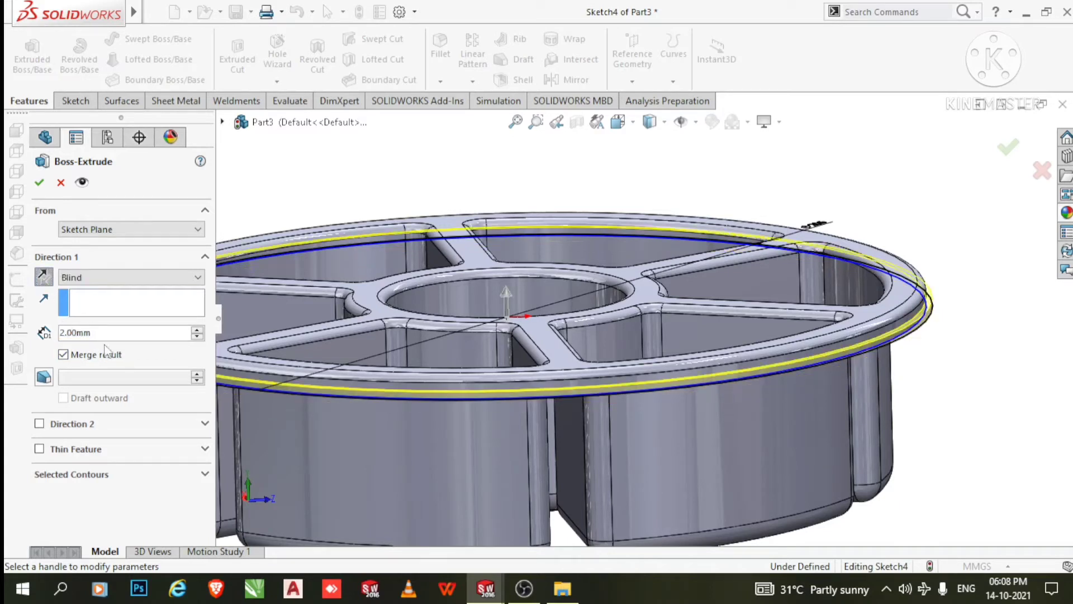
type("1.5")
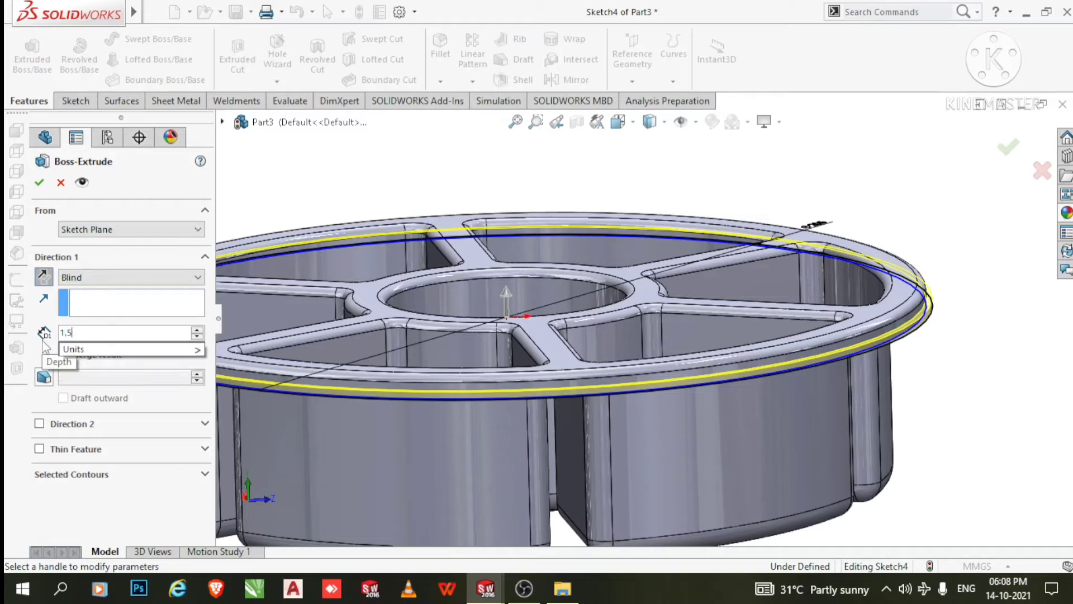
key("Return")
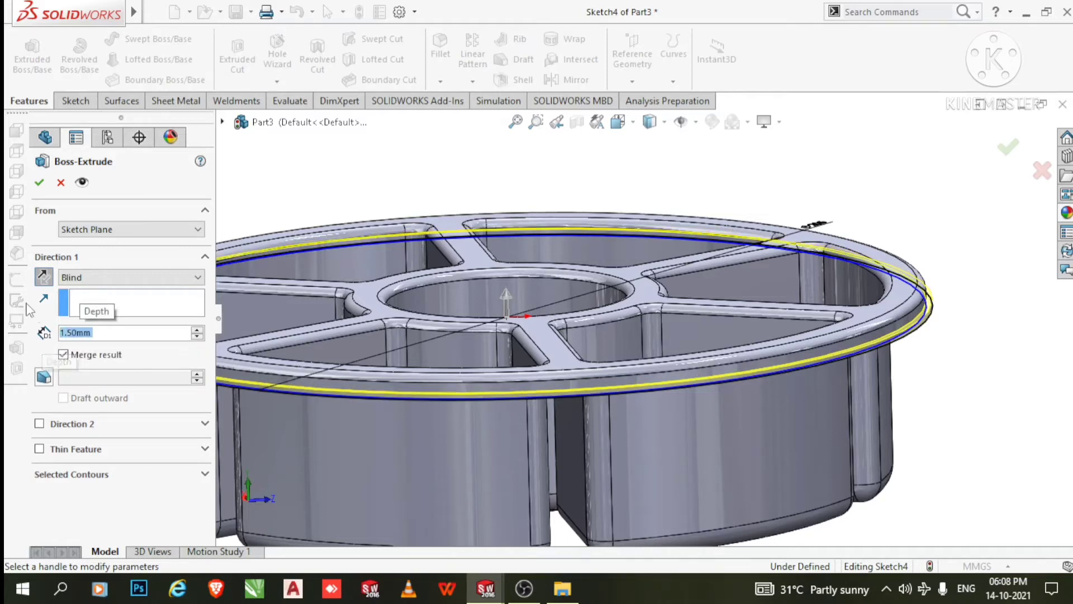
left_click(39, 182)
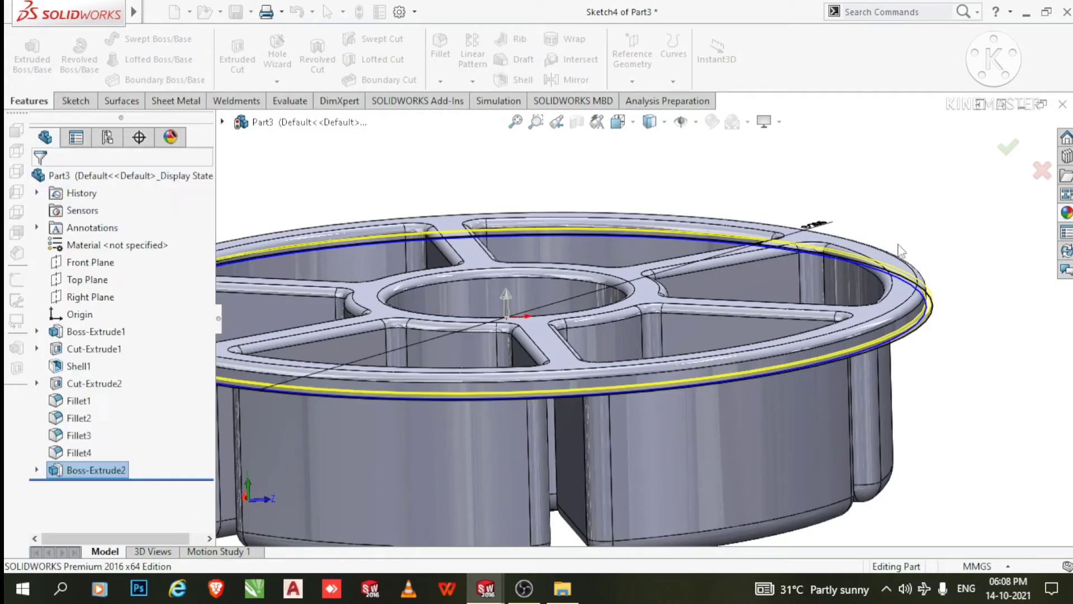
Apply the Textured plastic appearance listed after PW-MT11245 to the whole part
middle_click_drag(902, 252, 902, 309)
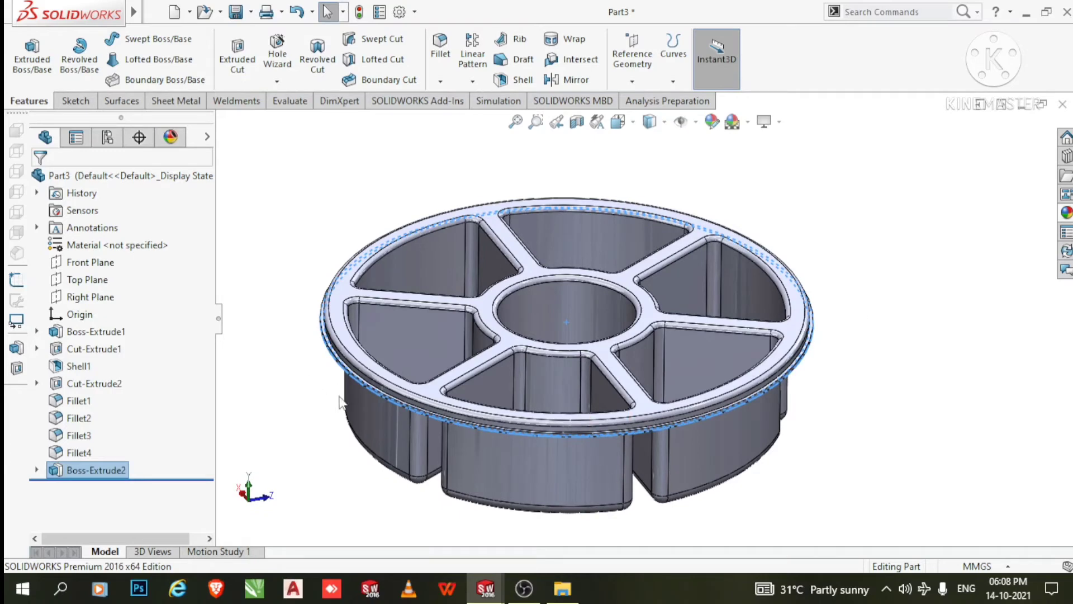
scroll(341, 402, "down", 2)
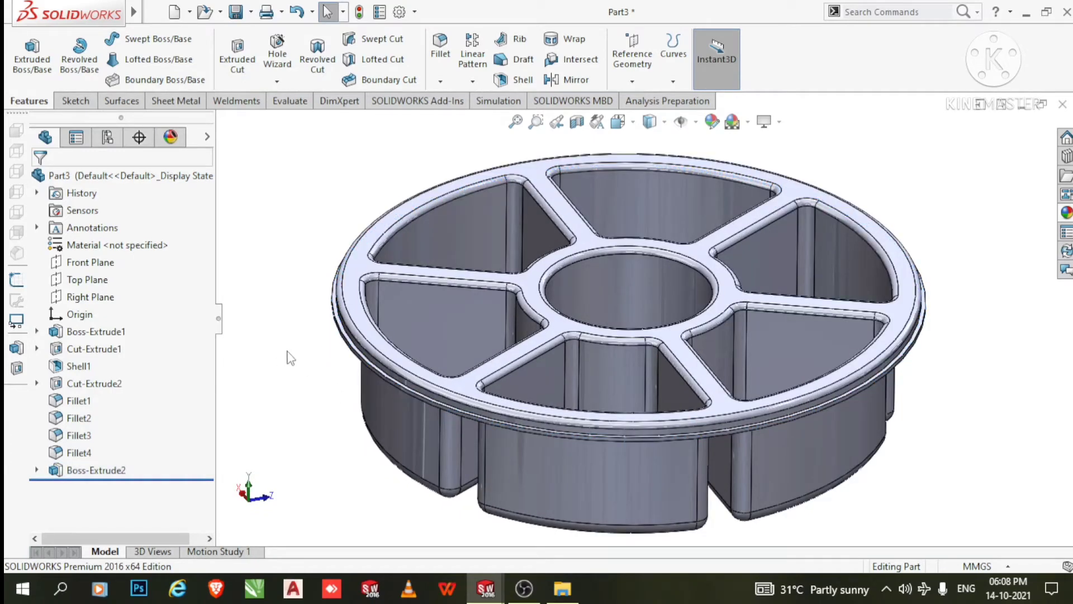
left_click(1066, 213)
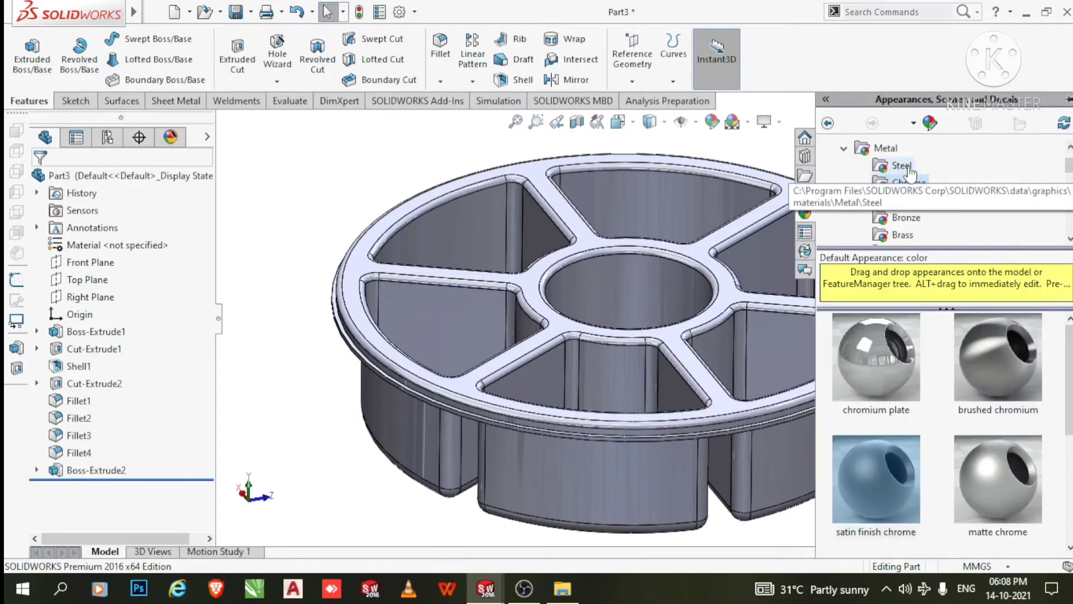
scroll(905, 179, "up", 1)
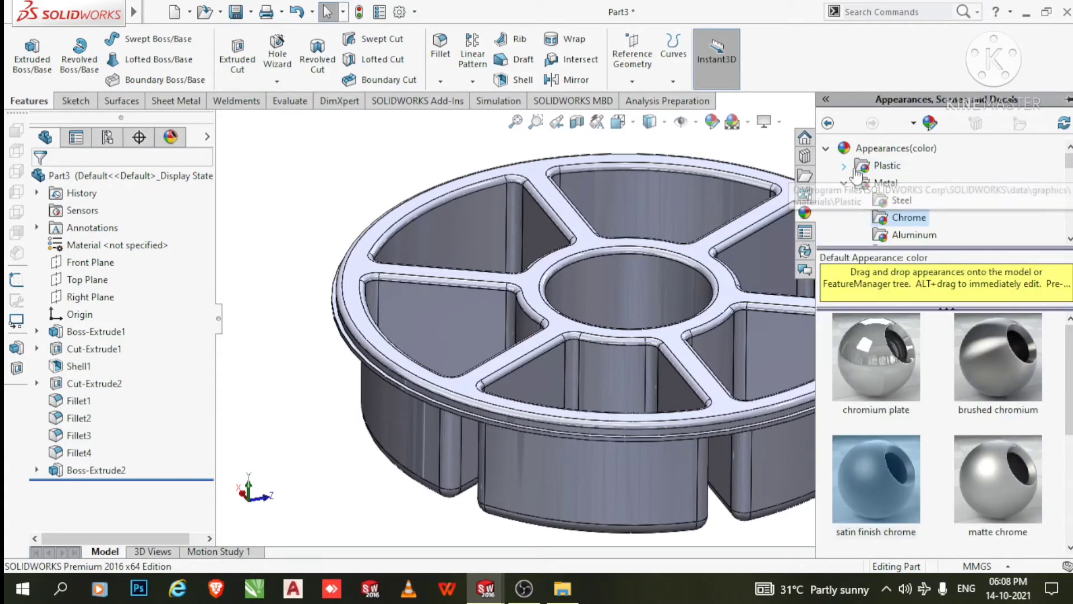
double_click(900, 166)
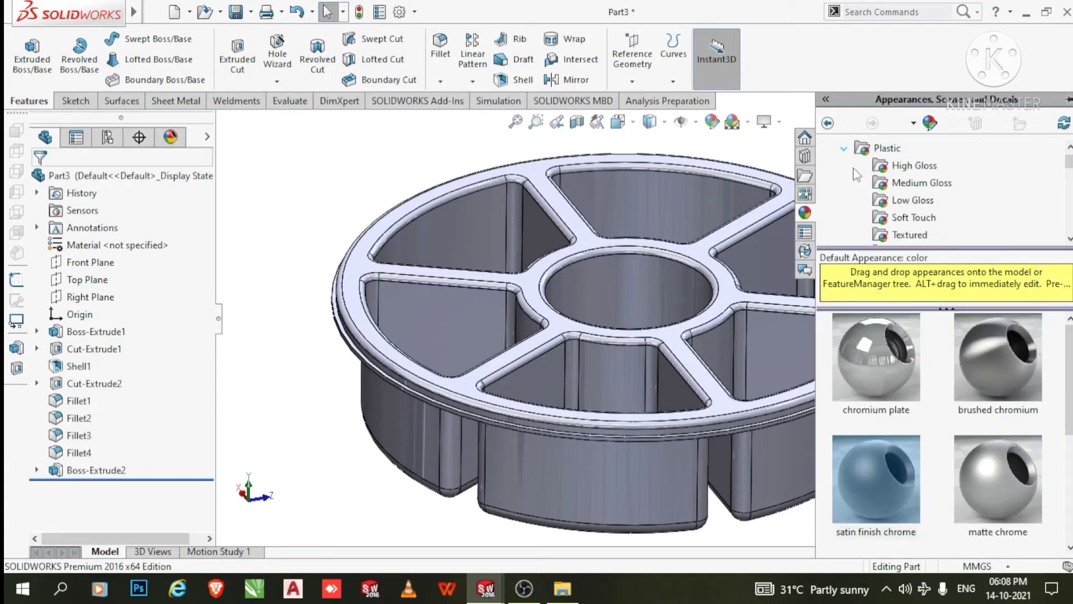
left_click(908, 235)
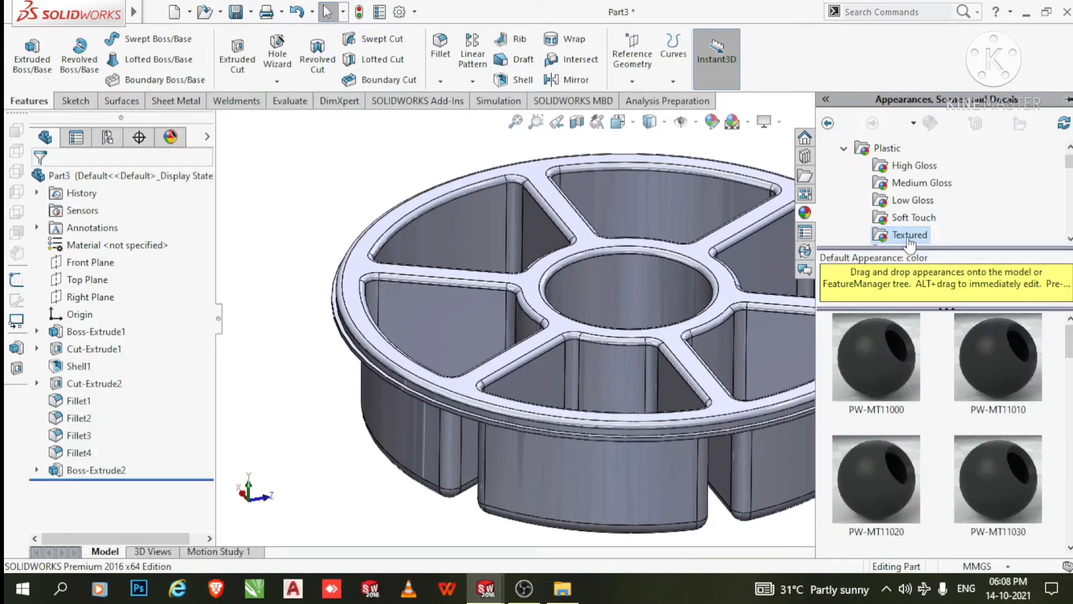
scroll(944, 425, "down", 6)
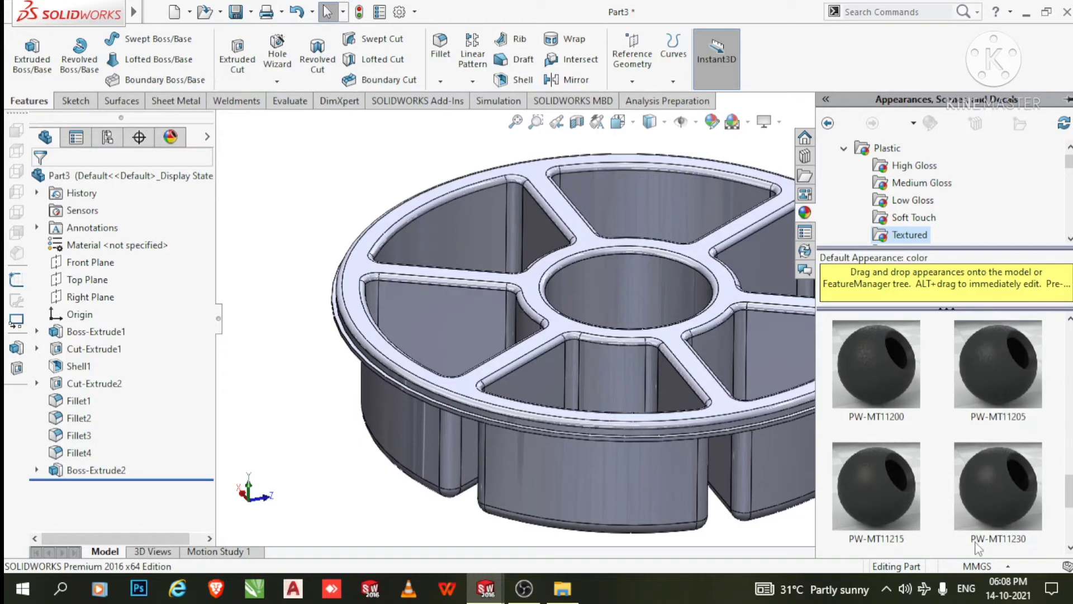
scroll(974, 546, "down", 5)
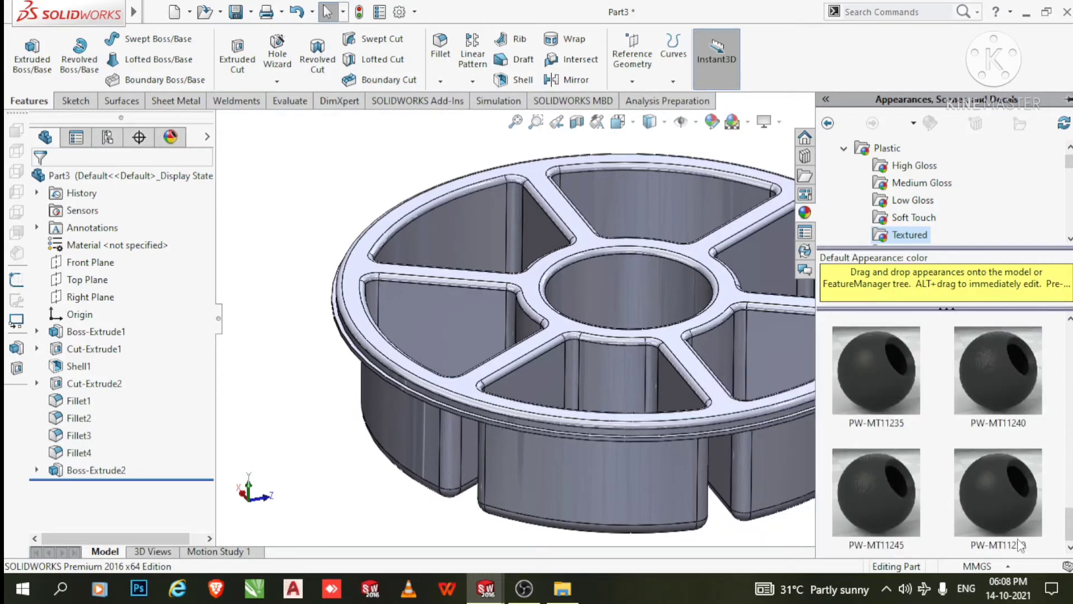
left_click_drag(1011, 502, 616, 487)
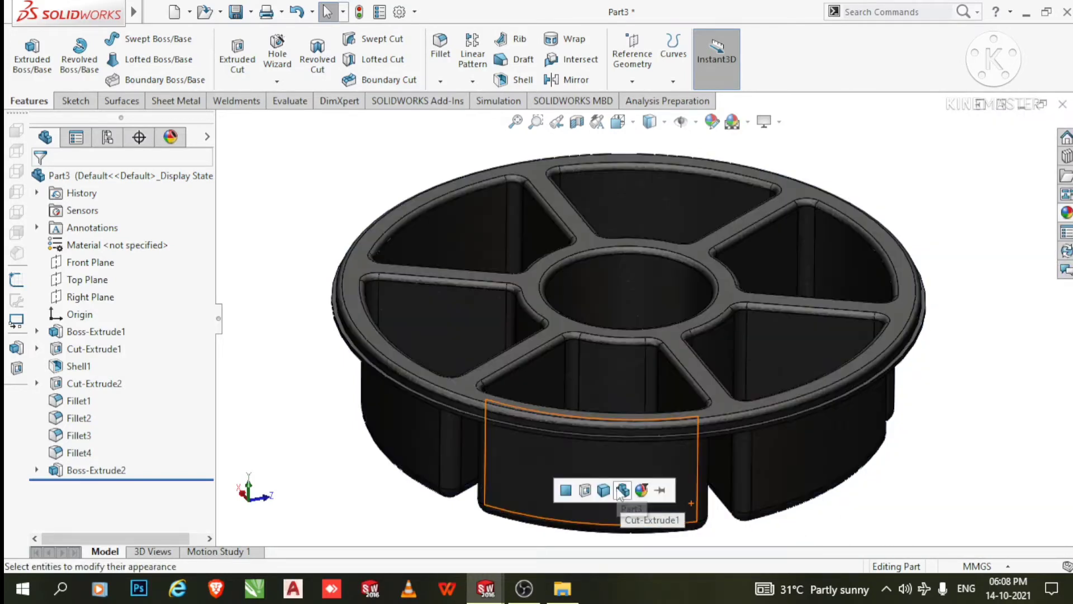
Examine the textured plastic finish on the rim, ribs, centre pocket and wedge pockets from several angles
scroll(736, 378, "down", 10)
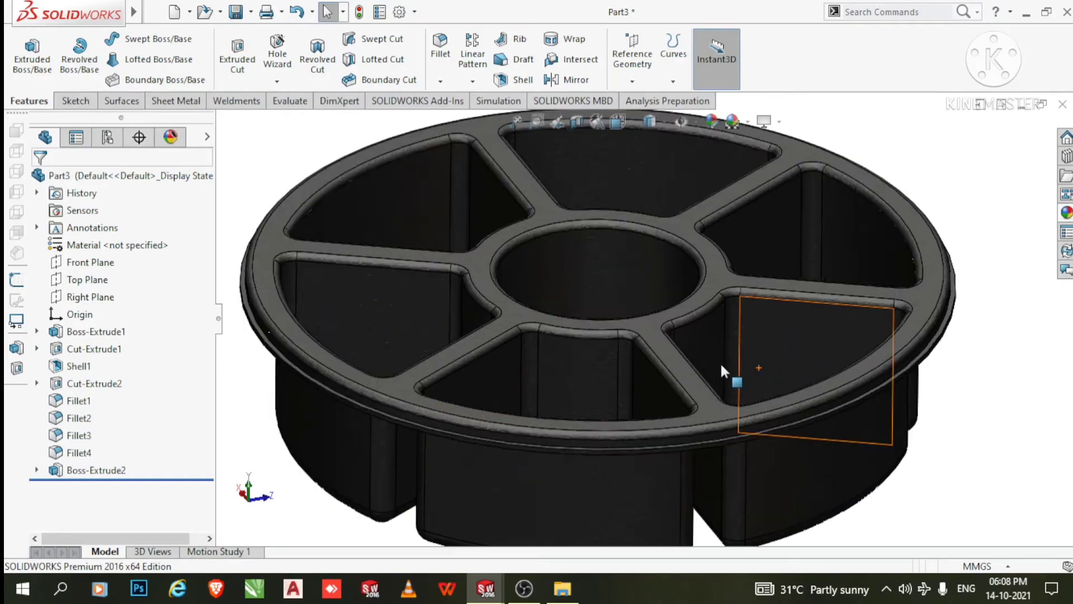
middle_click_drag(602, 425, 589, 305)
scroll(588, 305, "up", 5)
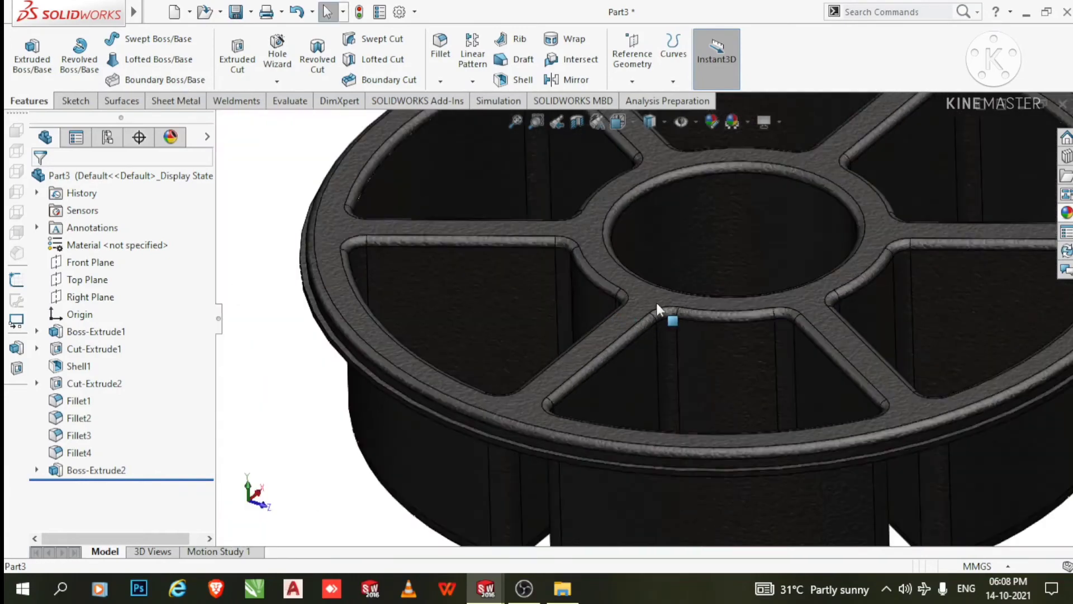
scroll(680, 274, "down", 5)
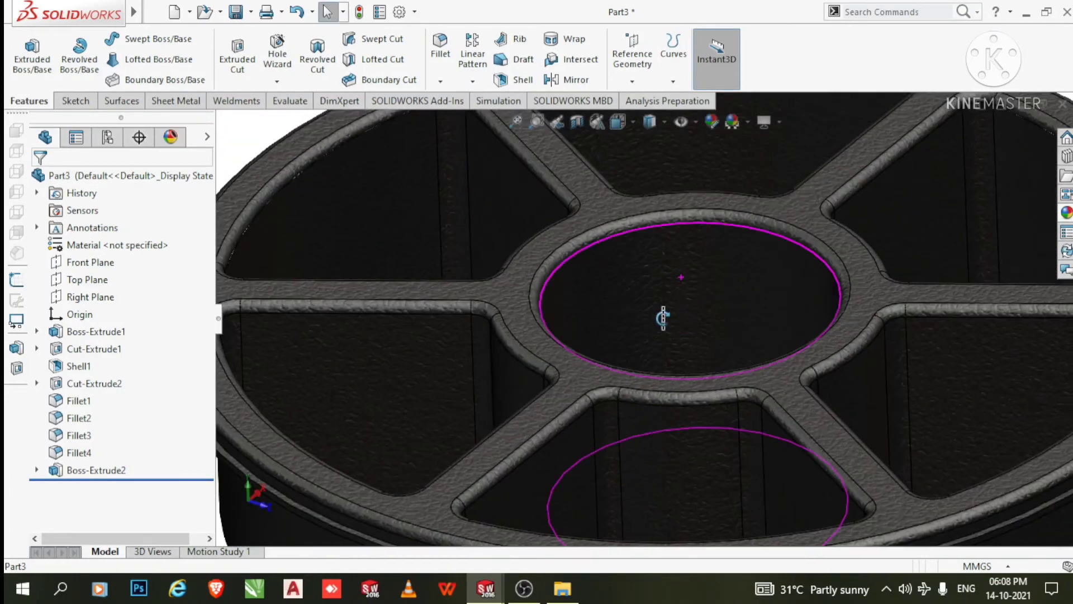
mouse_move(666, 317)
middle_mouse_down()
mouse_move(613, 331)
mouse_move(573, 285)
mouse_move(481, 218)
mouse_move(479, 192)
mouse_move(584, 349)
mouse_move(635, 347)
mouse_move(642, 325)
middle_mouse_up()
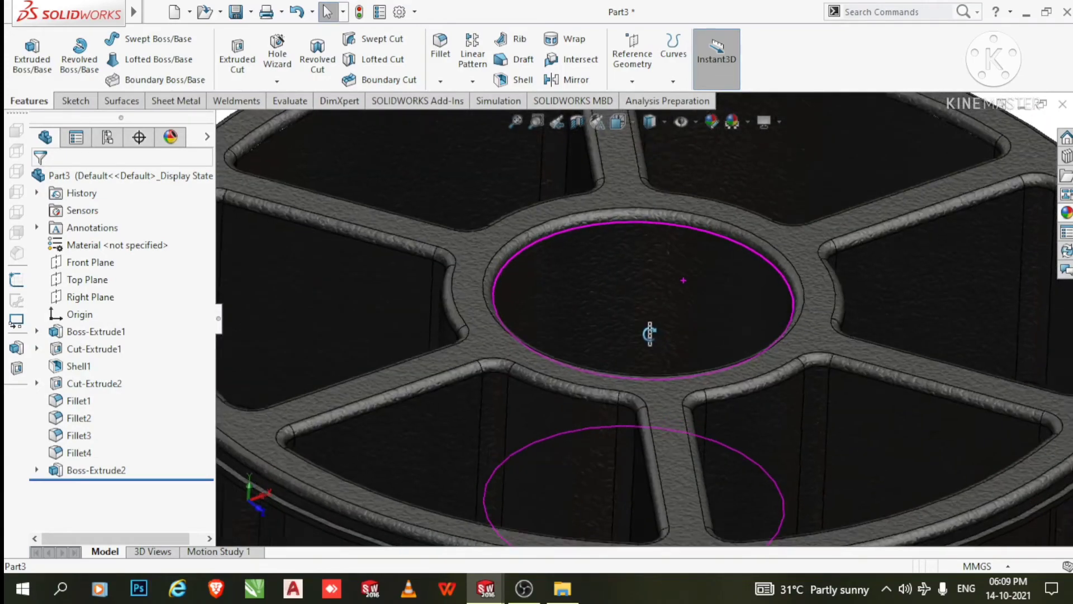
scroll(642, 324, "down", 5)
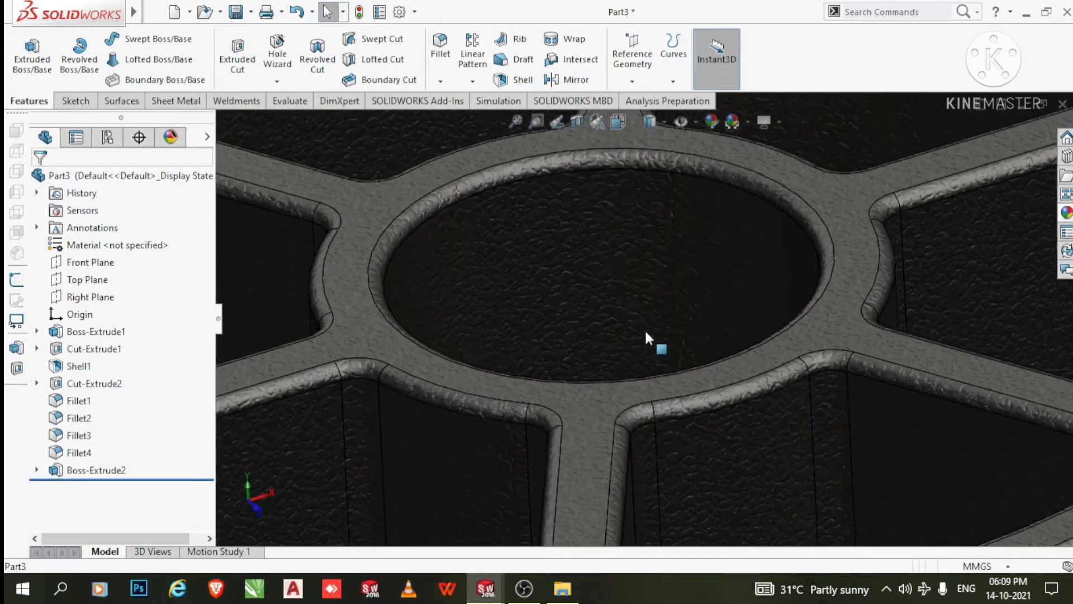
scroll(645, 331, "up", 4)
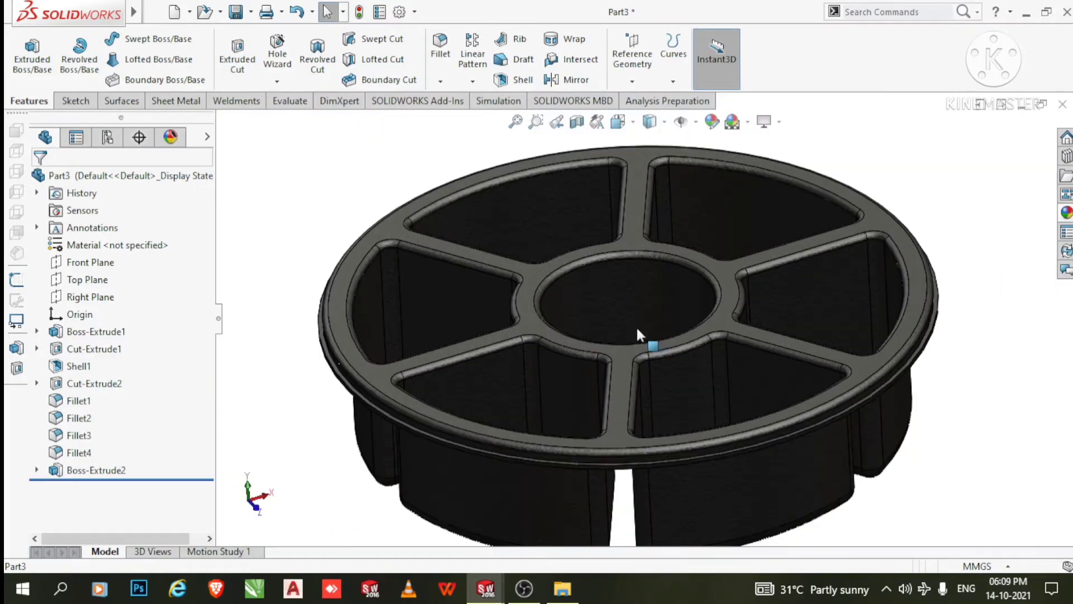
scroll(636, 325, "down", 2)
middle_click_drag(636, 325, 618, 424)
scroll(618, 425, "up", 2)
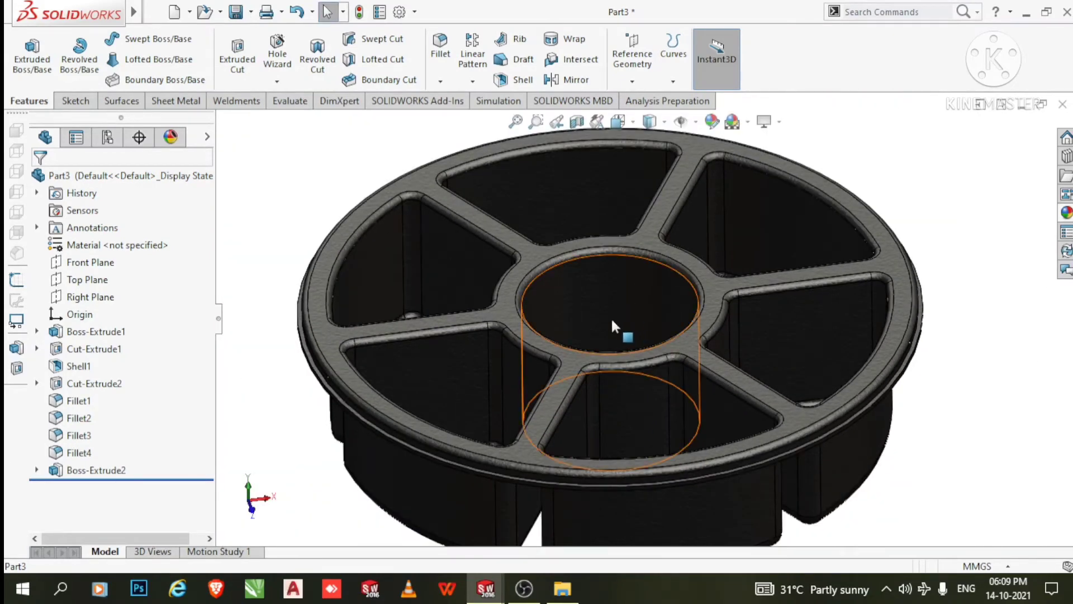
scroll(612, 316, "down", 3)
scroll(584, 303, "up", 4)
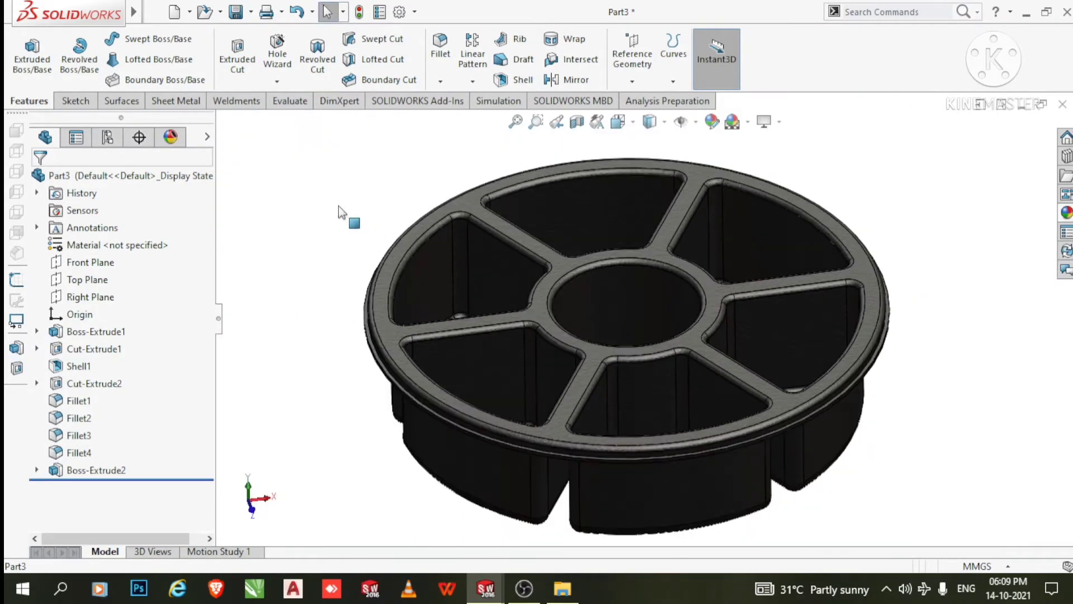
scroll(497, 246, "up", 2)
Save the part under the file name "Part 1 Body" in a newly created folder on the Desktop
mouse_move(118, 10)
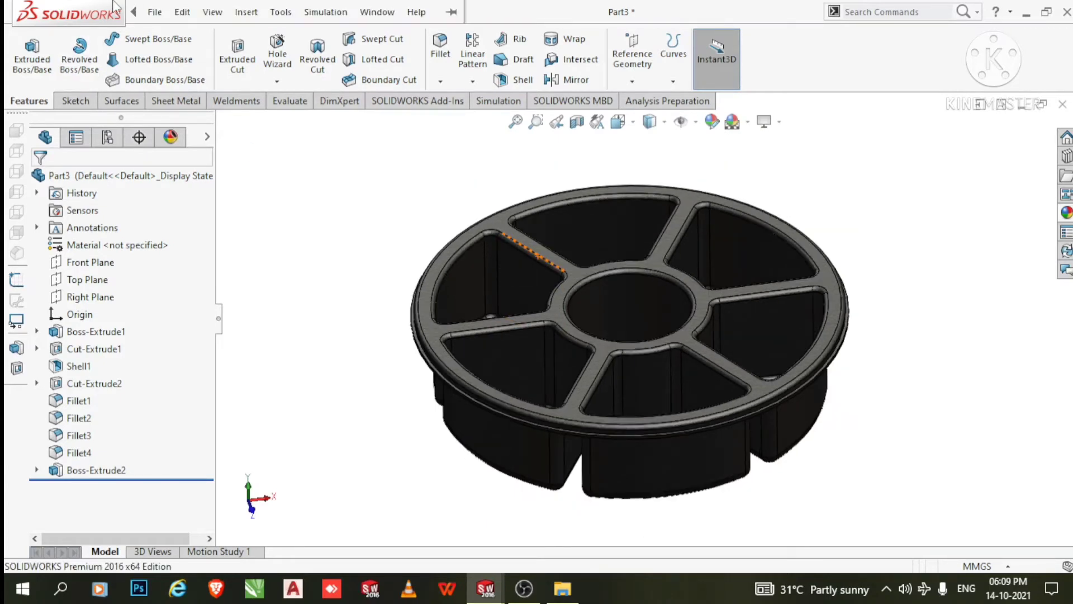
left_click(154, 12)
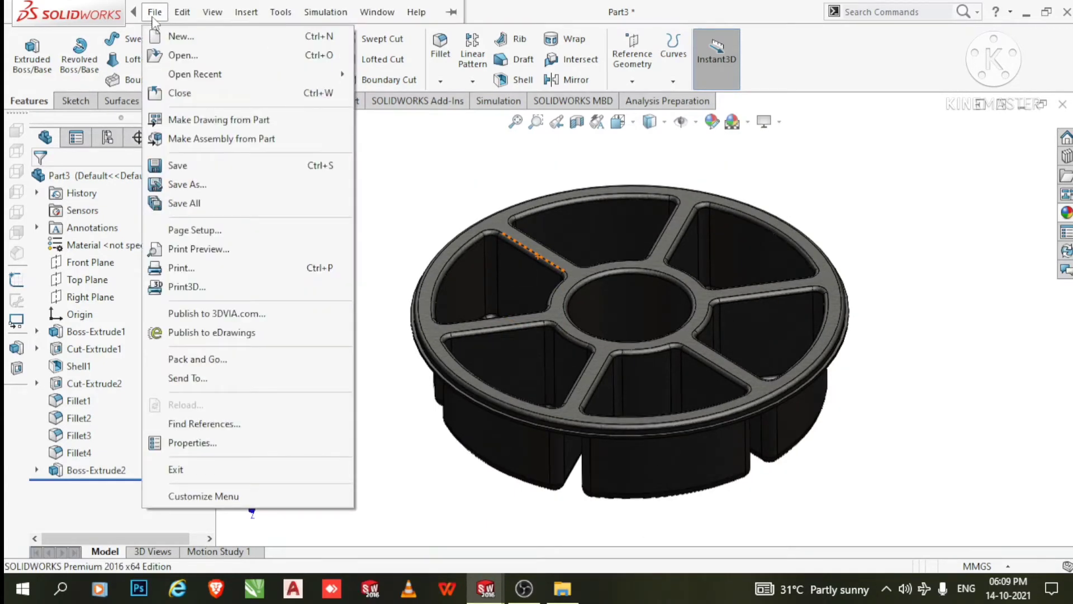
left_click(185, 184)
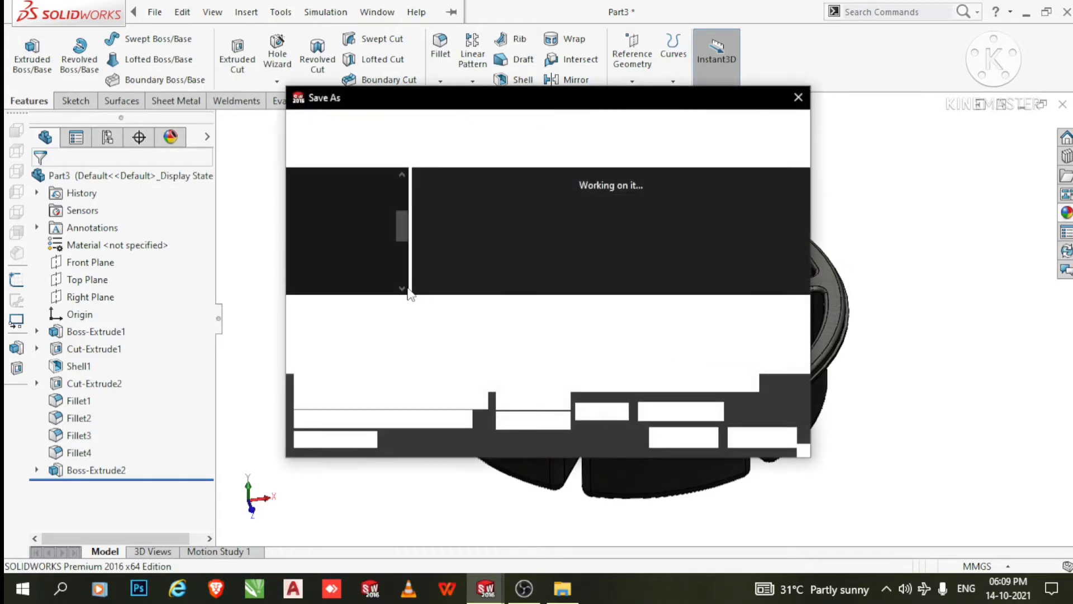
left_click(349, 283)
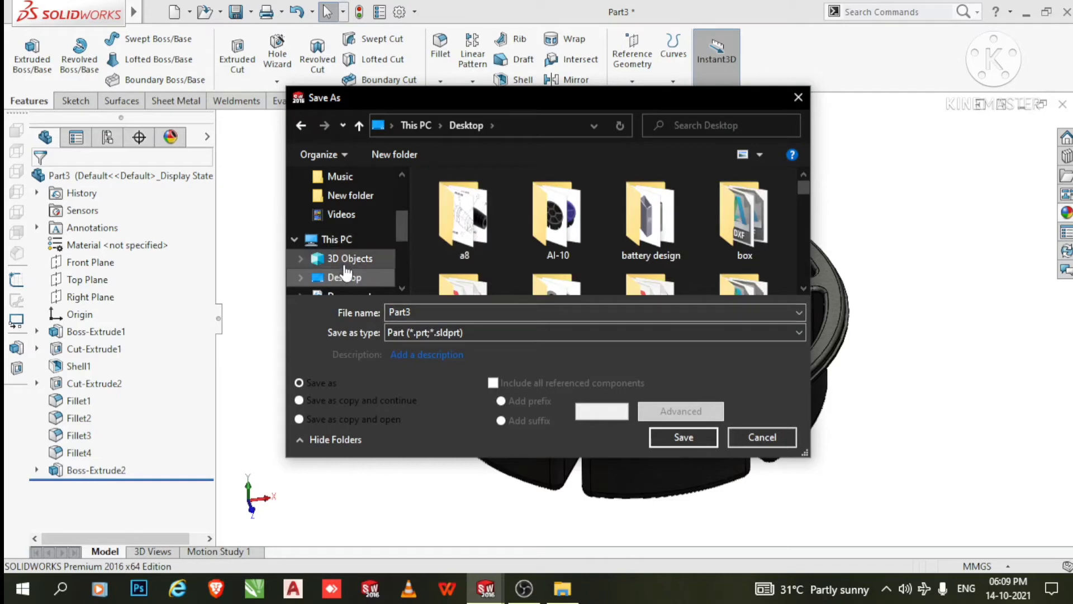
left_click(394, 154)
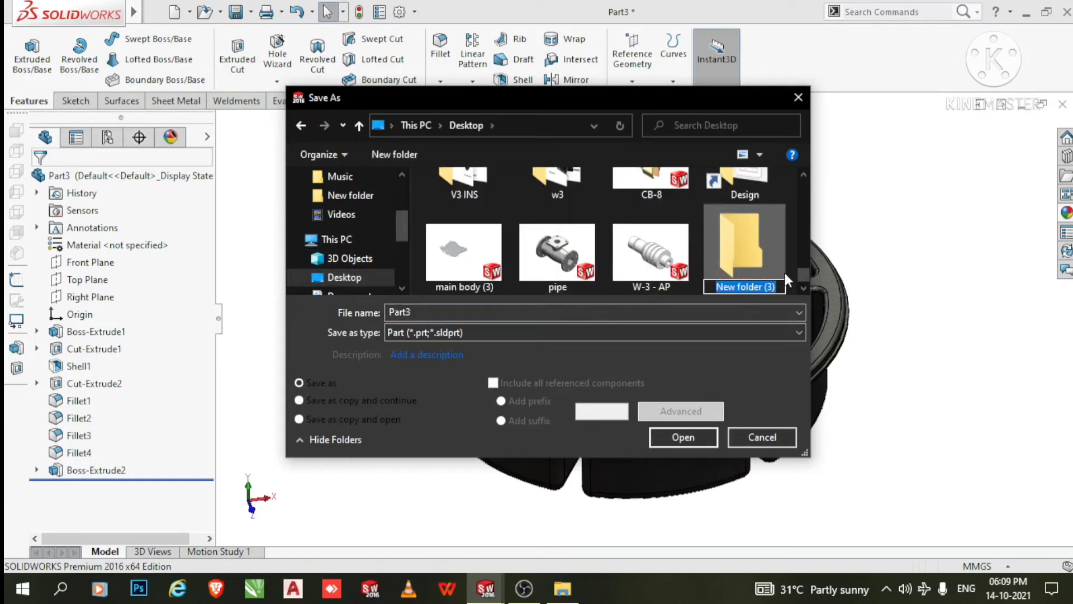
left_click(758, 256)
double_click(758, 256)
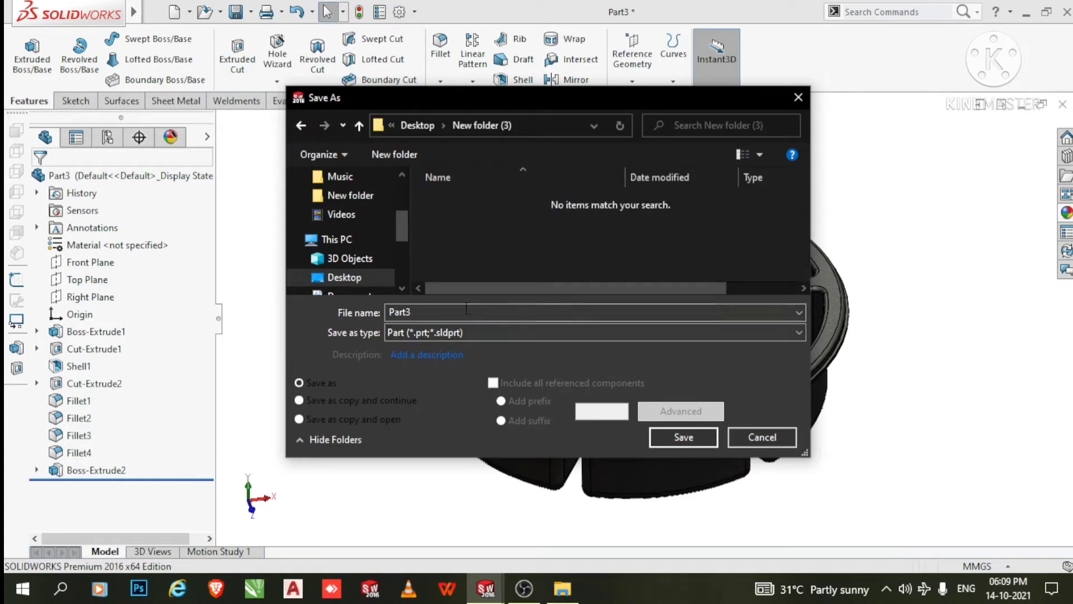
left_click(411, 312)
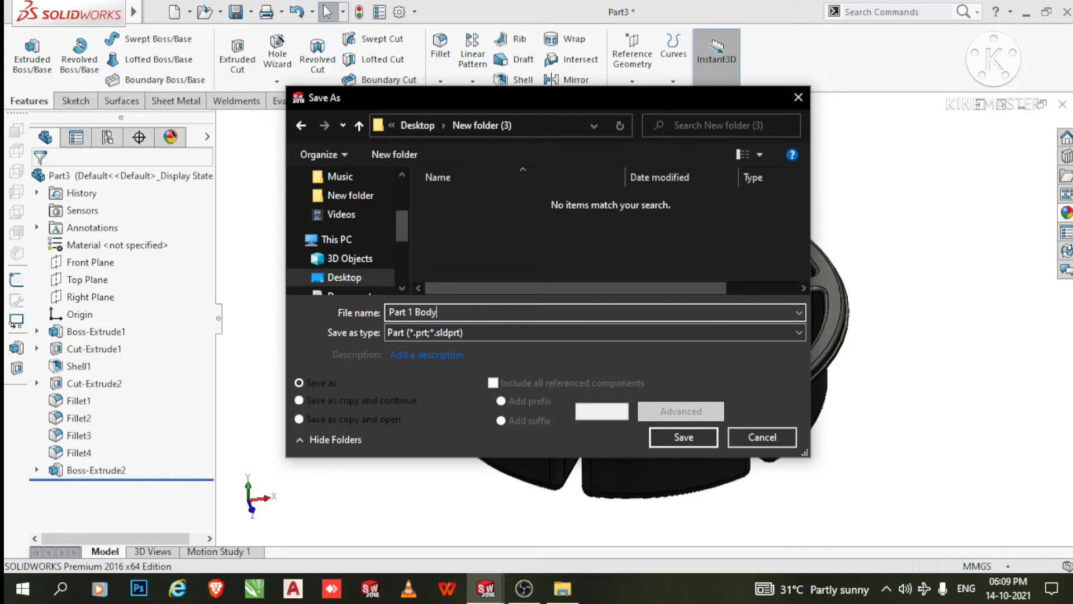
Save the part as Part 1 Body and set its display style to shaded without edges
left_click(683, 437)
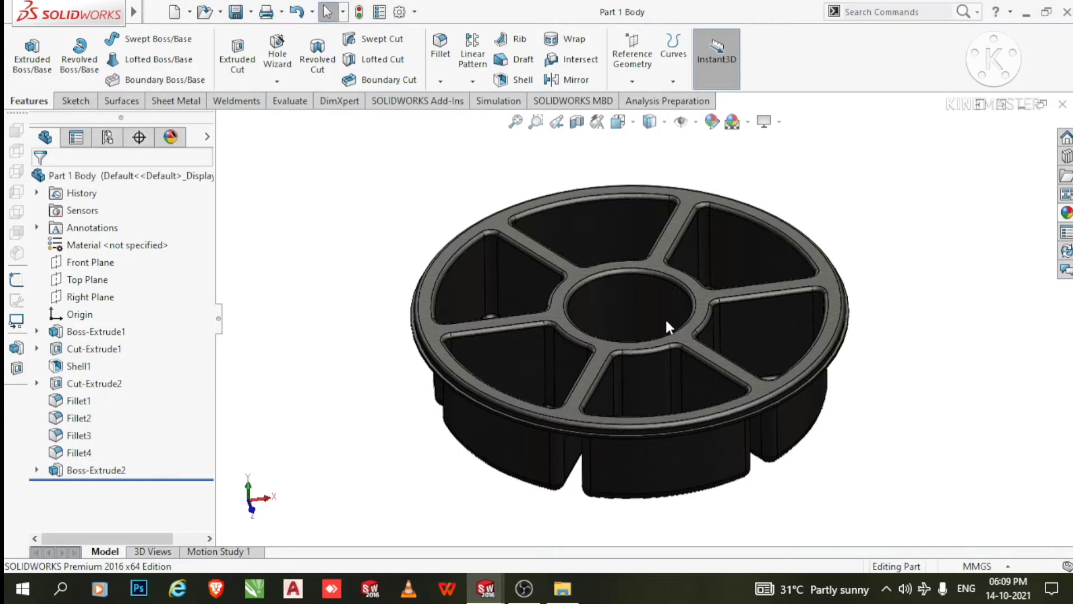
scroll(665, 319, "down", 1)
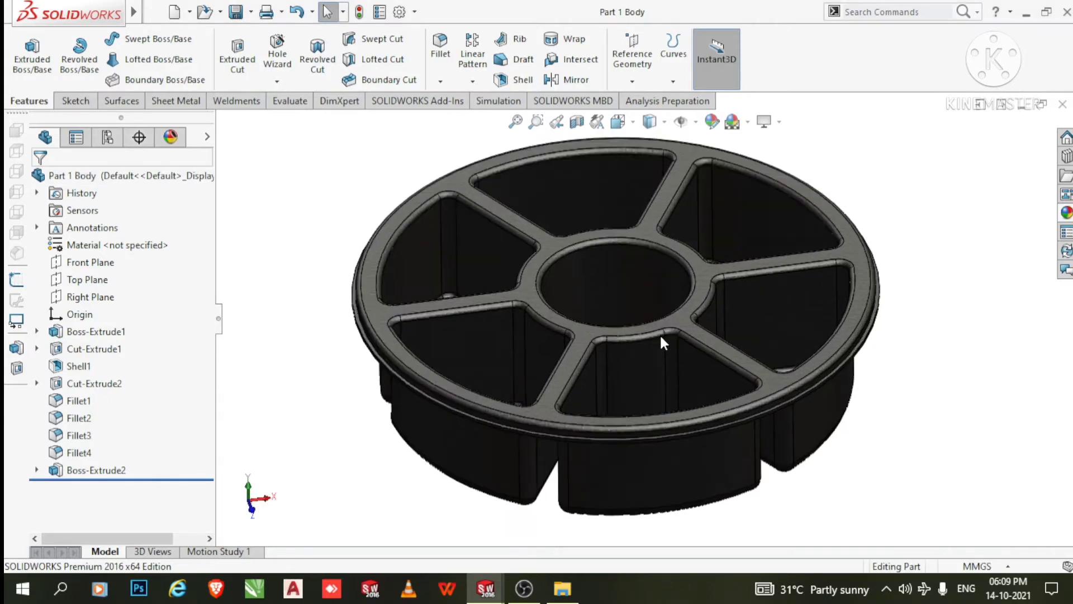
left_click(649, 121)
left_click(650, 159)
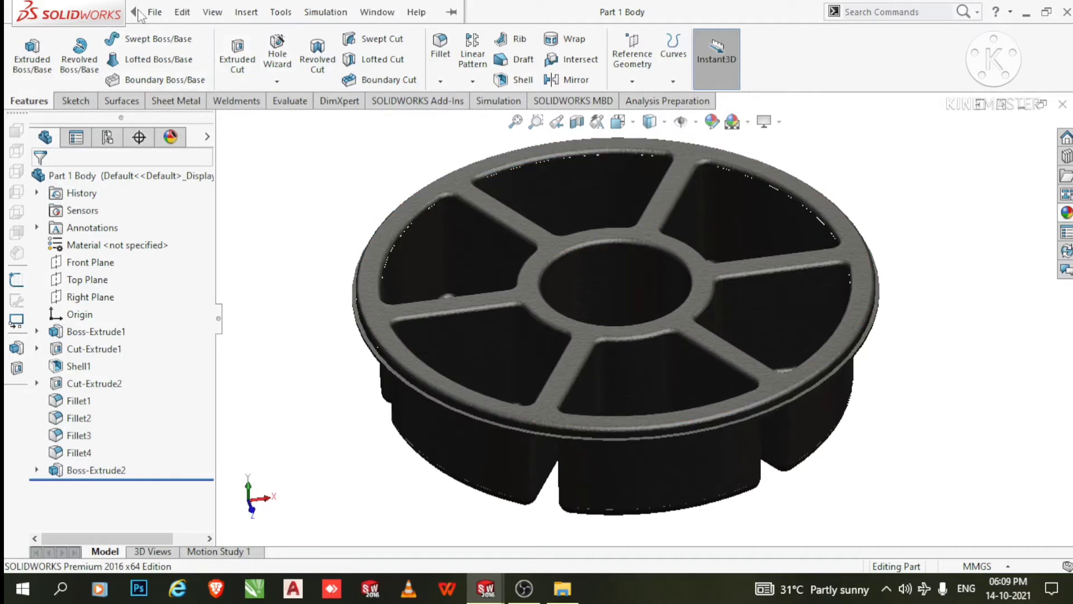
Create a new part document and apply the Plain White scene
left_click(152, 12)
left_click(154, 11)
left_click(153, 11)
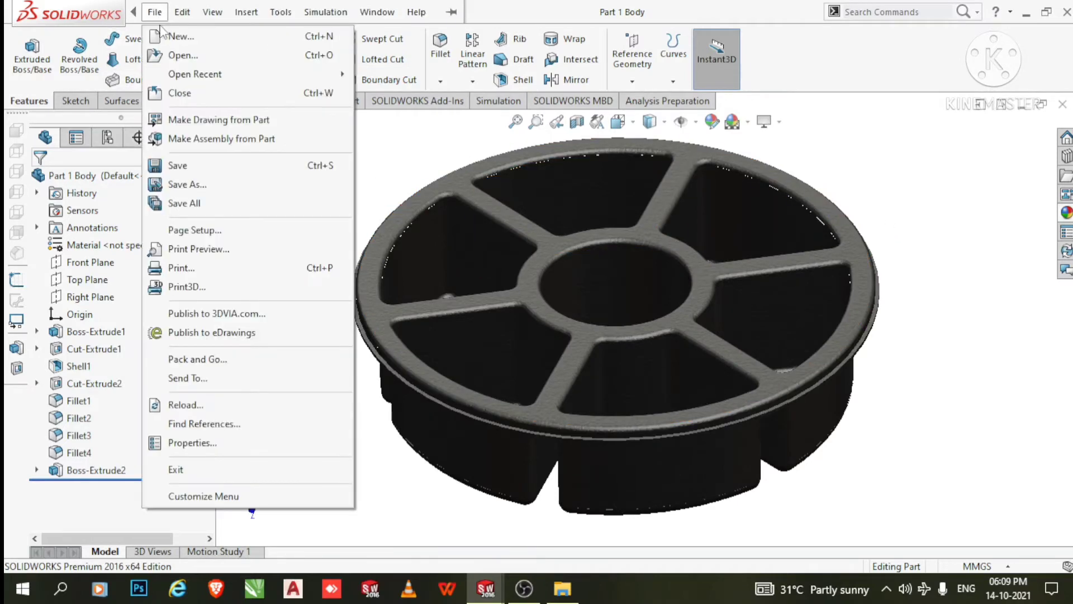
left_click(165, 34)
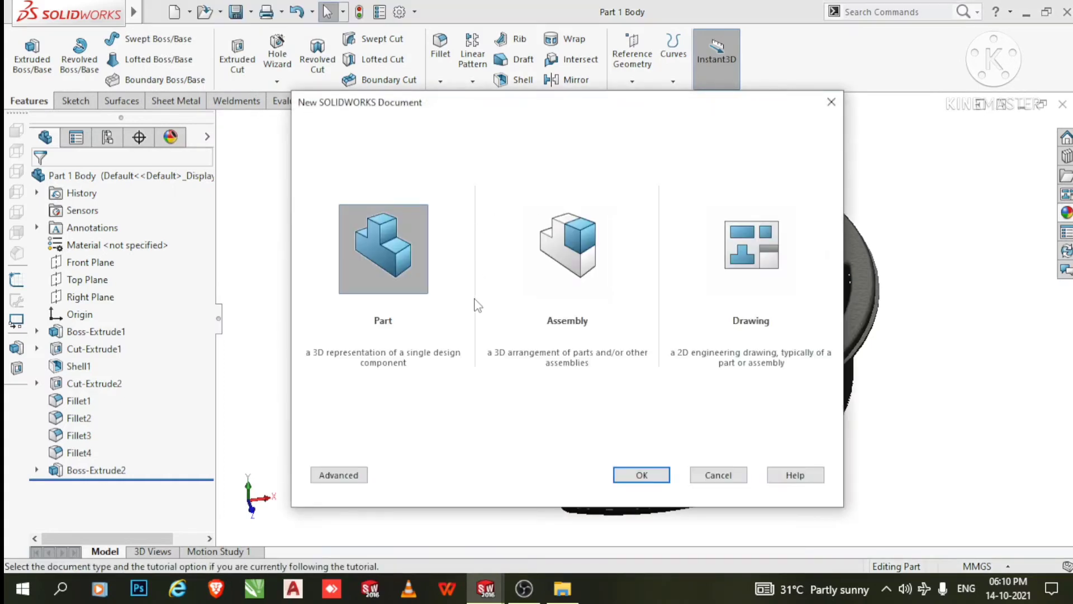
left_click(640, 476)
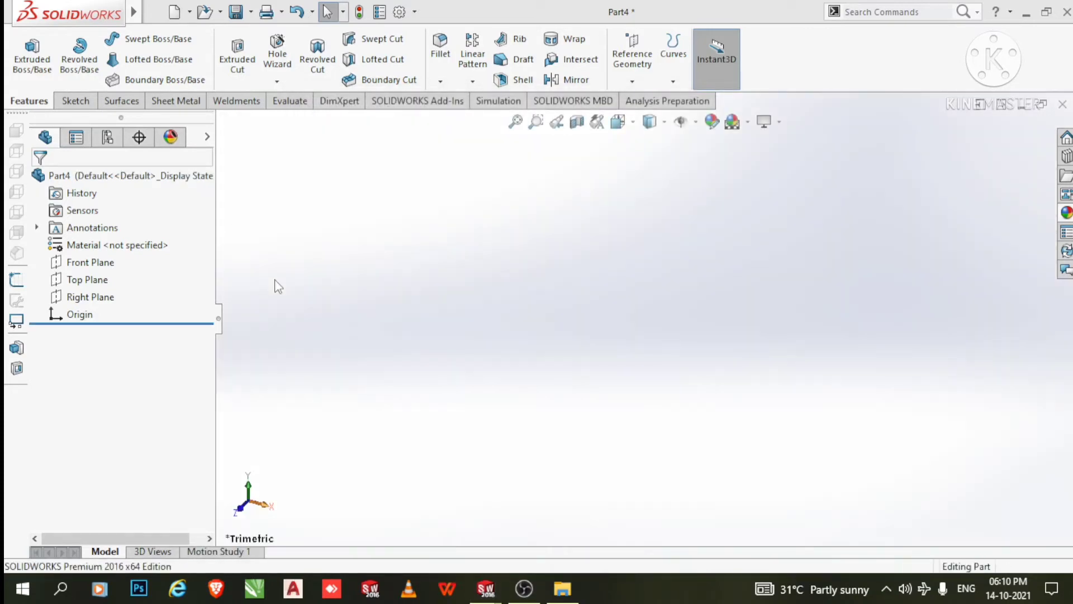
left_click(748, 122)
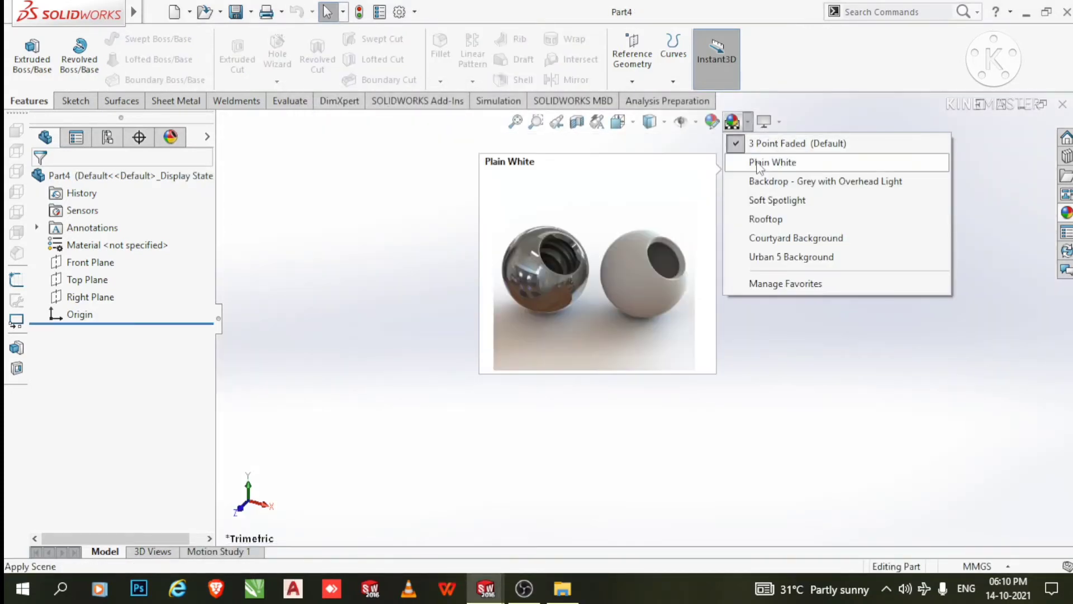
left_click(749, 161)
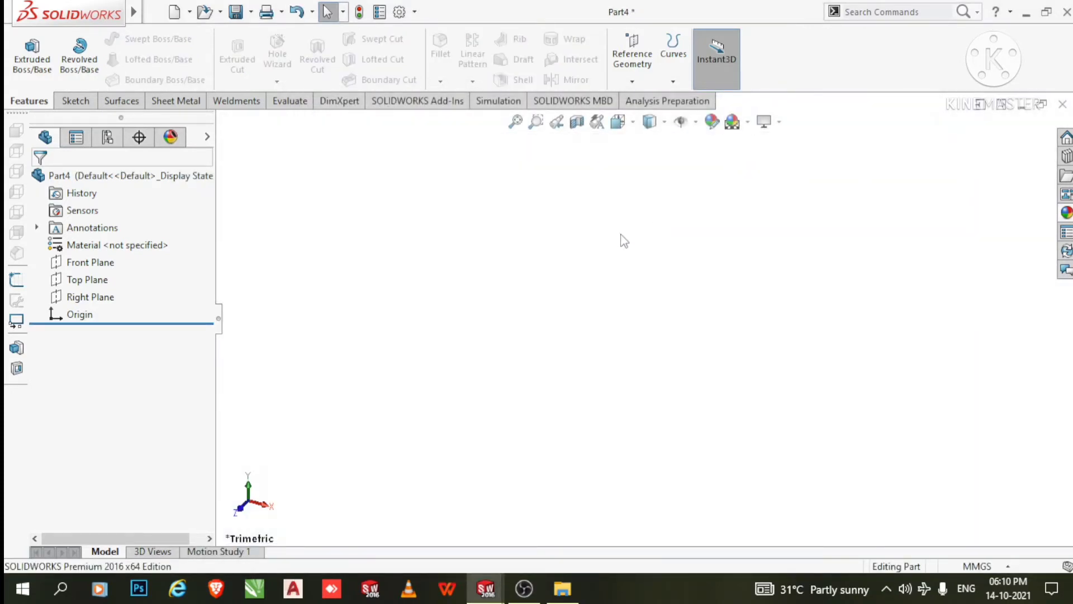
On the Top Plane, sketch a circle about 148 mm in diameter centred on the origin
right_click(98, 284)
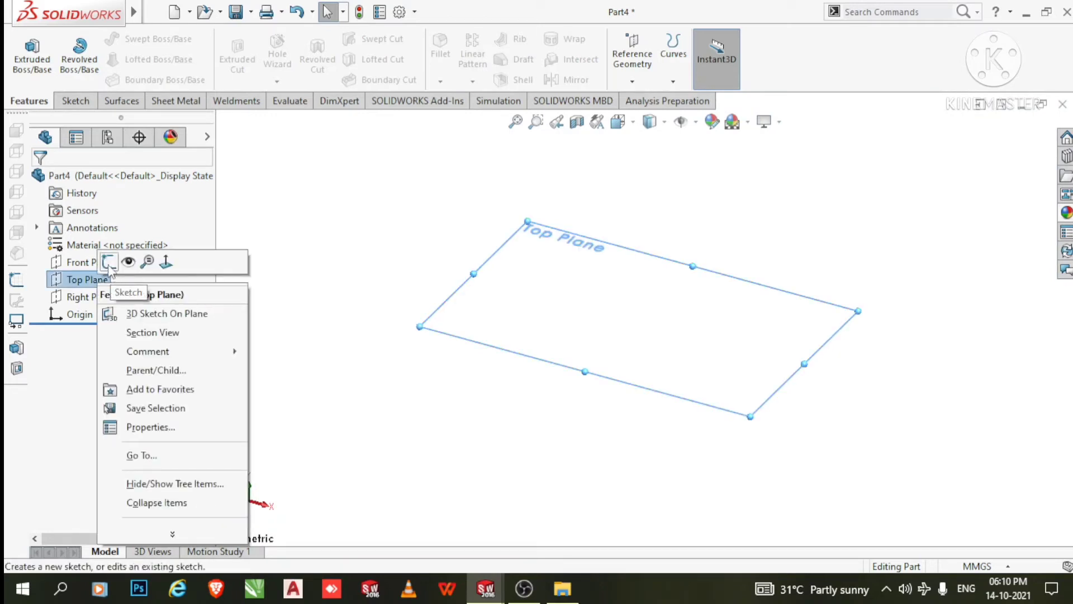
left_click(108, 261)
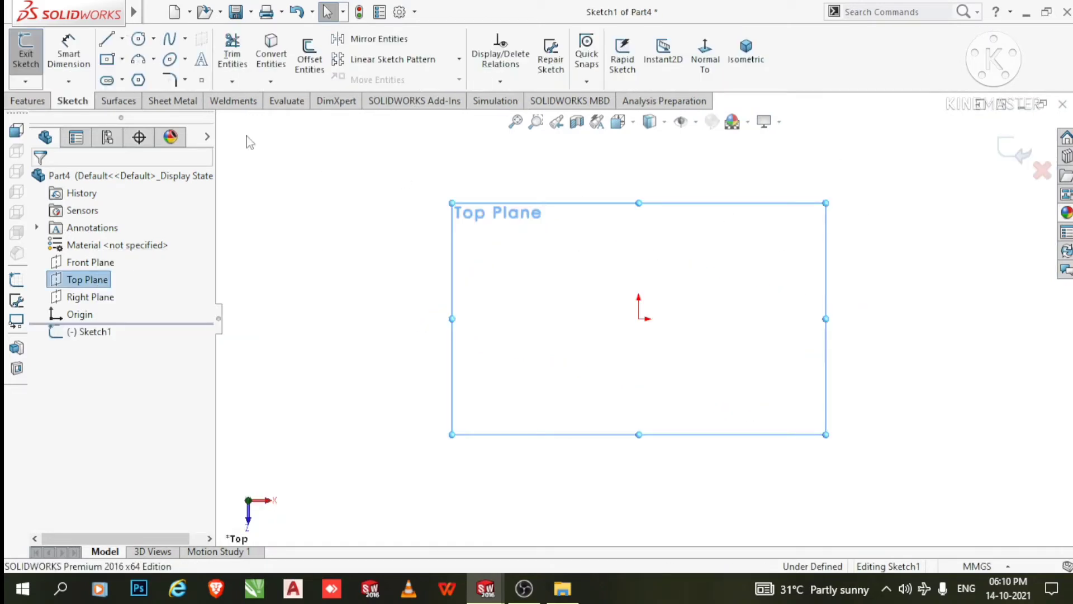
left_click(141, 43)
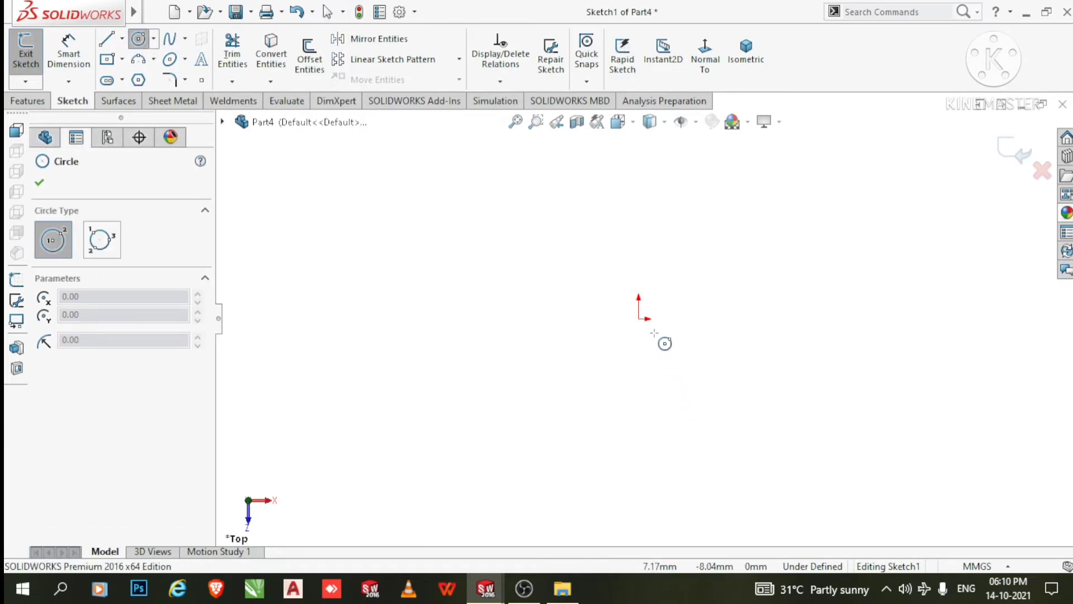
left_click(638, 319)
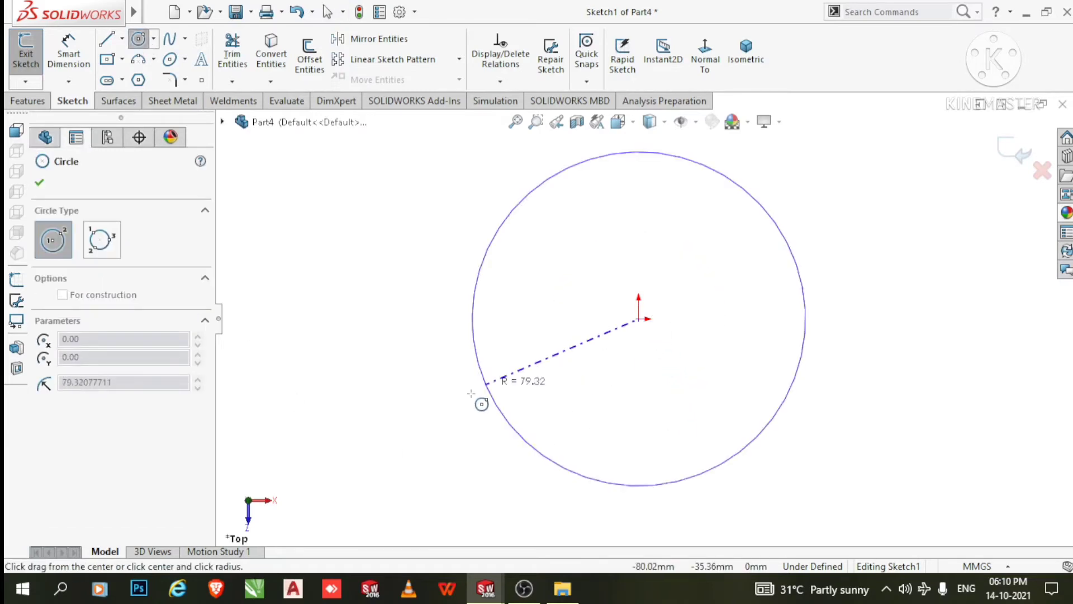
left_click(499, 387)
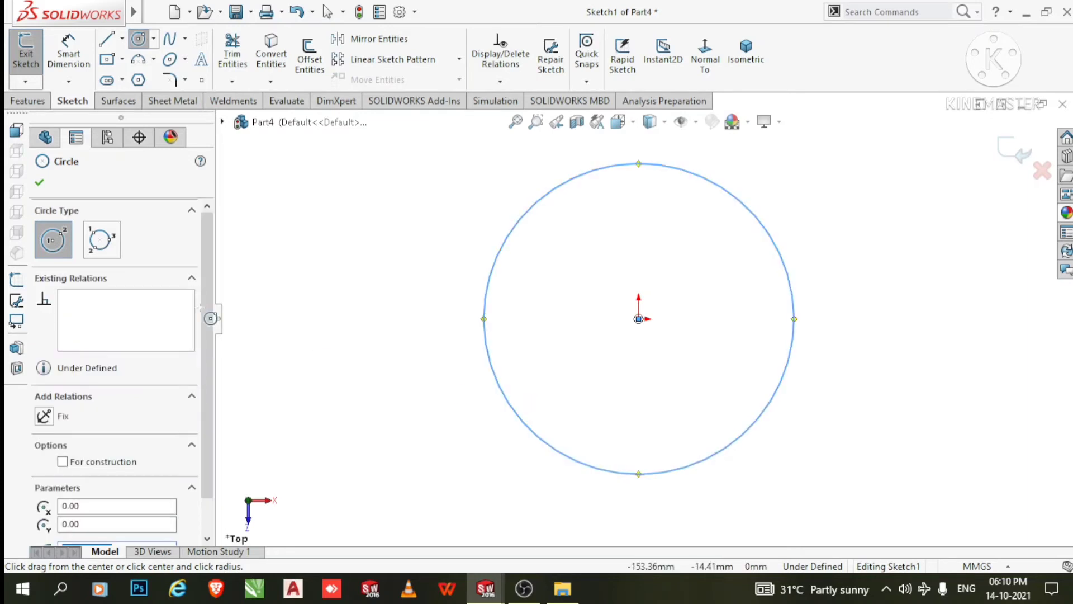
Dimension the circle's diameter as 205 mm
left_click(80, 62)
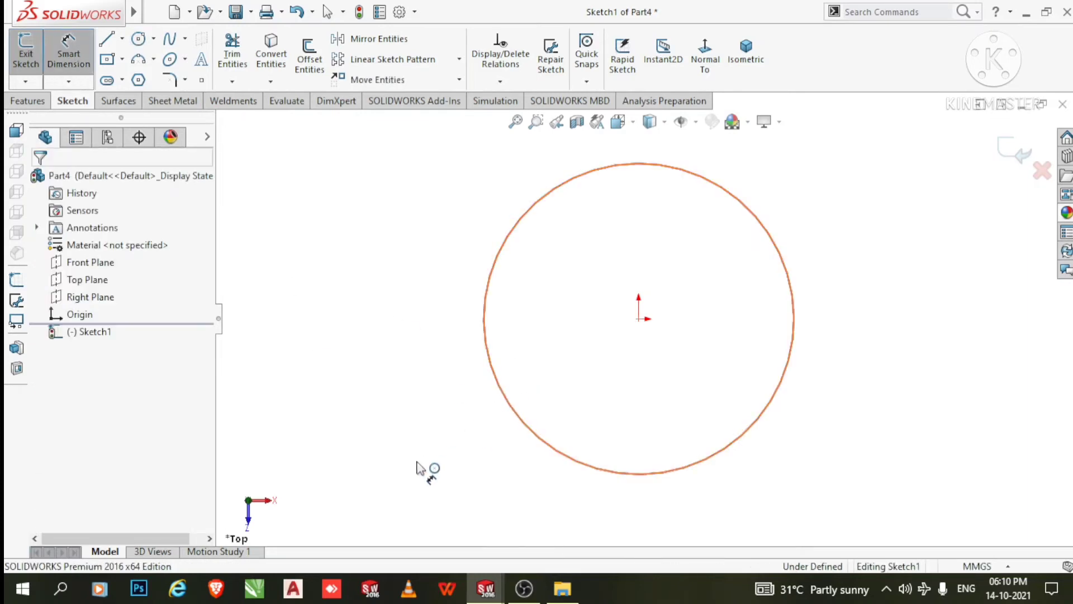
left_click(506, 401)
left_click(394, 483)
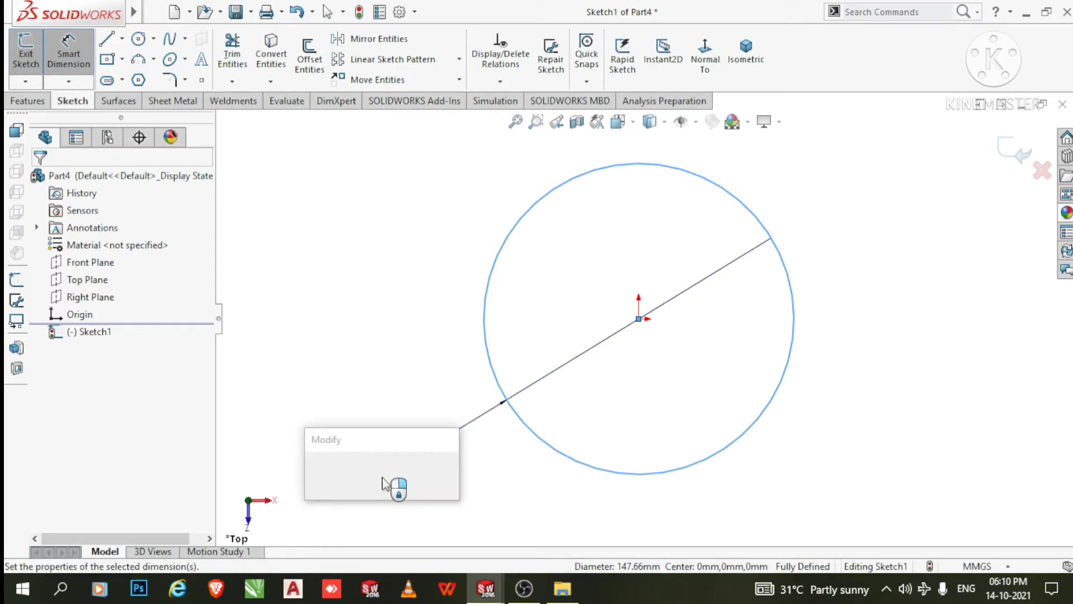
type("205")
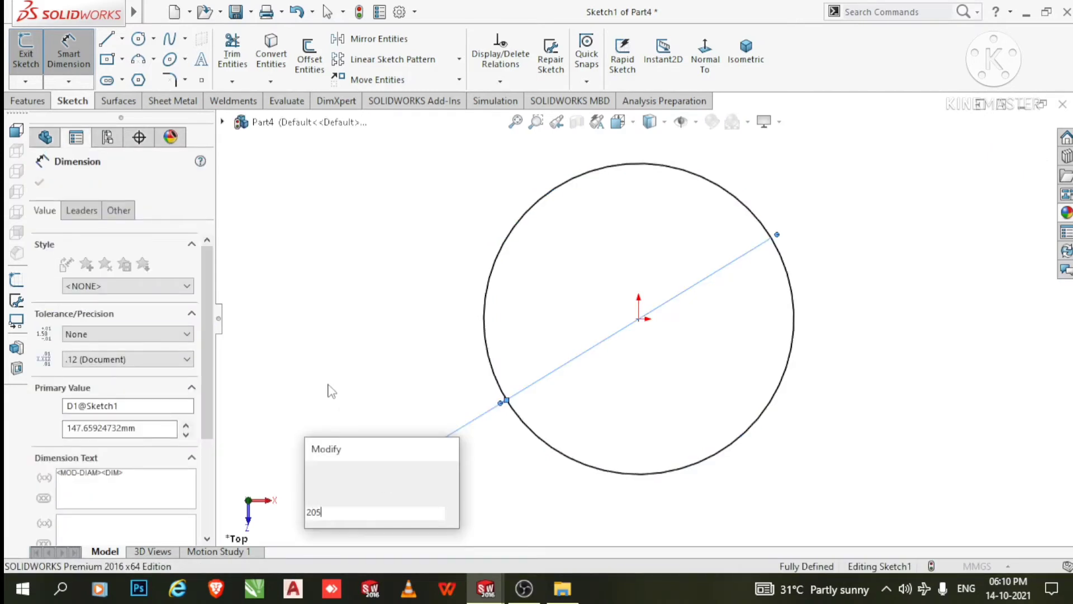
key("Return")
left_click(335, 332)
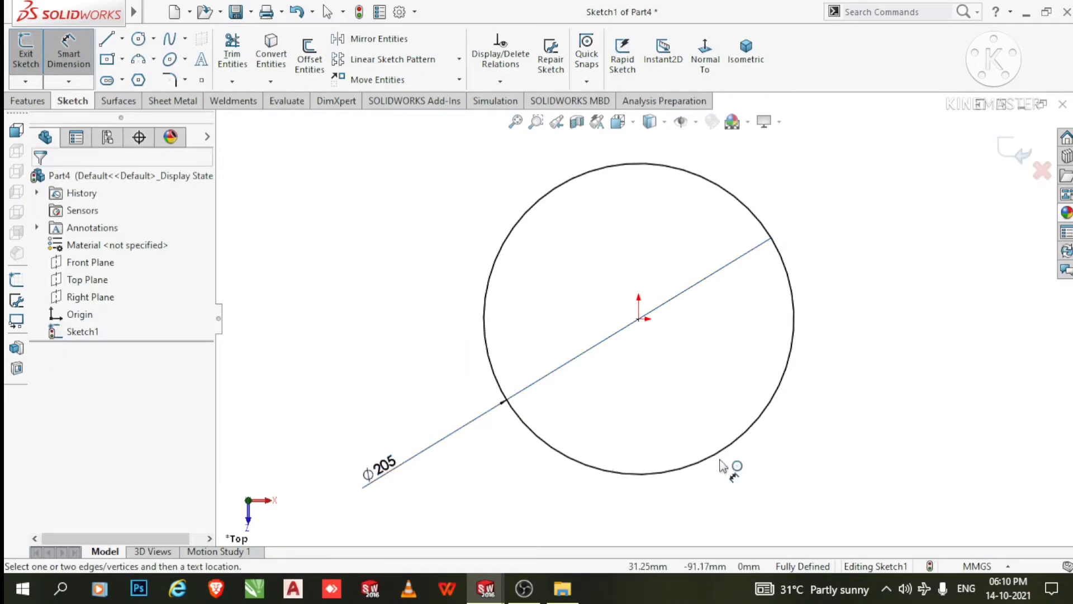
Extrude the circle into a solid disc with a blind depth of 12 mm
scroll(689, 387, "down", 1)
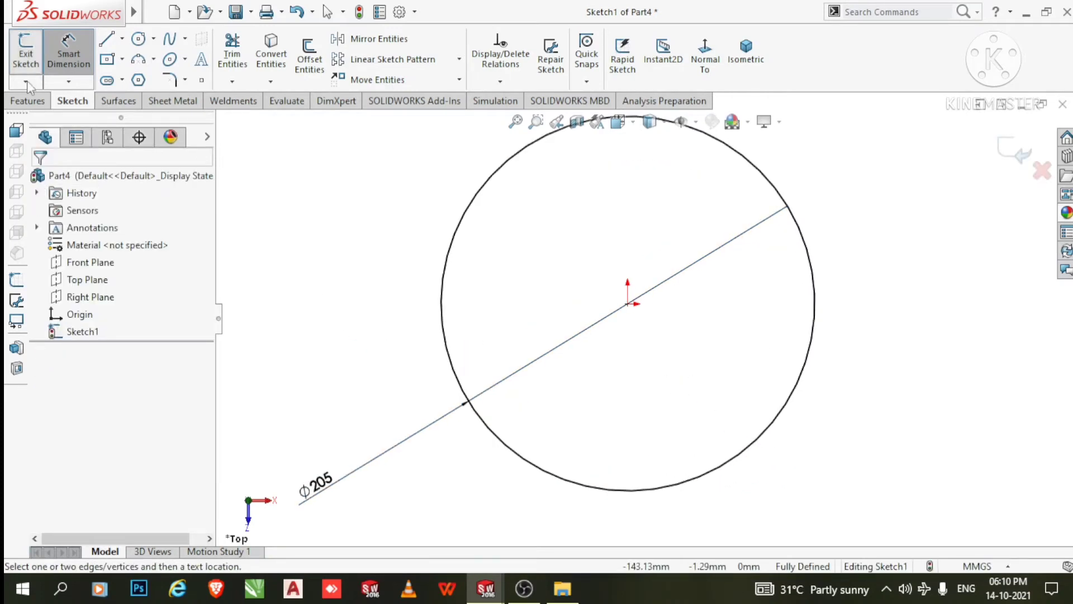
left_click(27, 101)
left_click(31, 56)
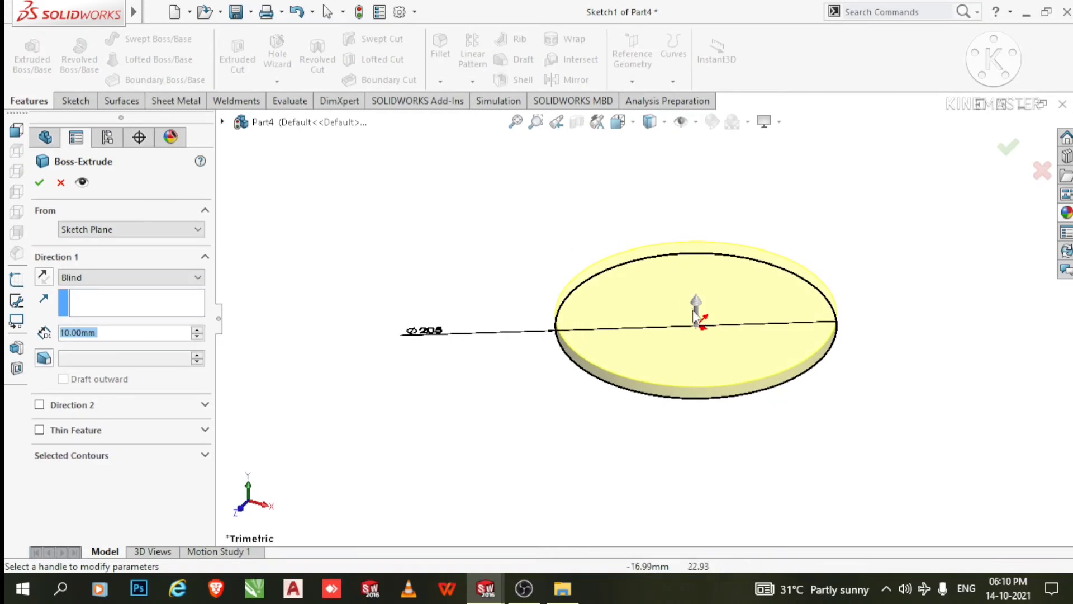
scroll(719, 332, "down", 2)
scroll(719, 333, "down", 1)
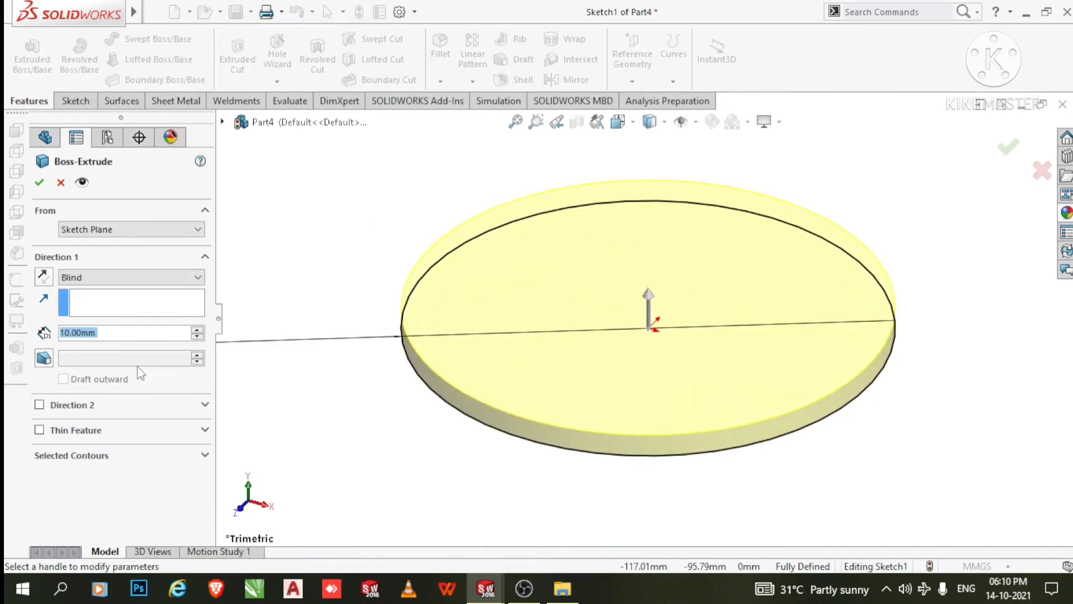
type("12")
key("Return")
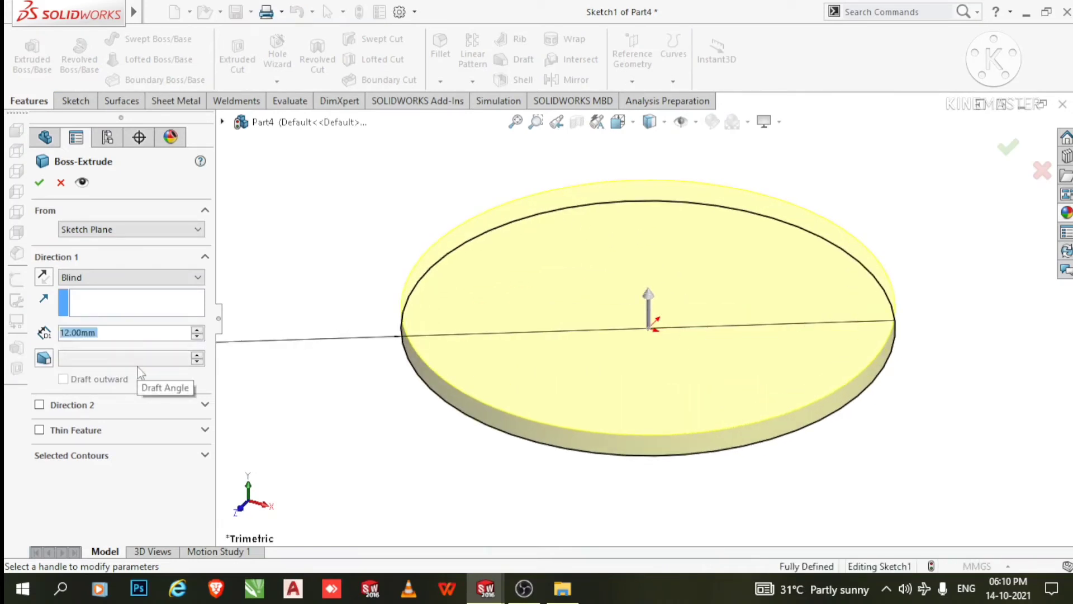
left_click(40, 184)
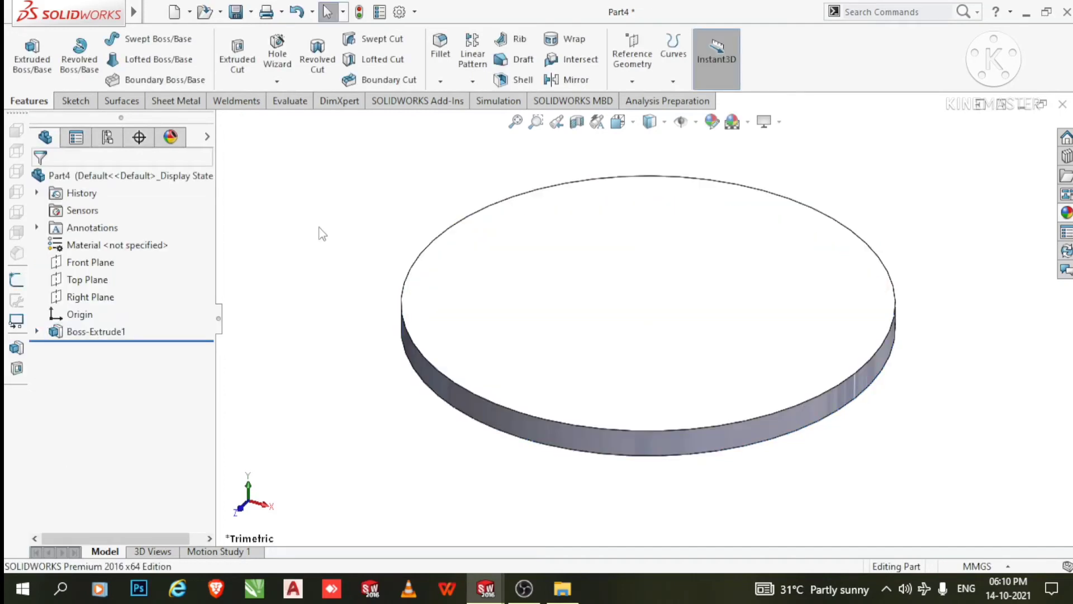
On the disc's upper face, sketch a circle about 179 mm in diameter centred on the origin, viewed normal to the face
right_click(674, 272)
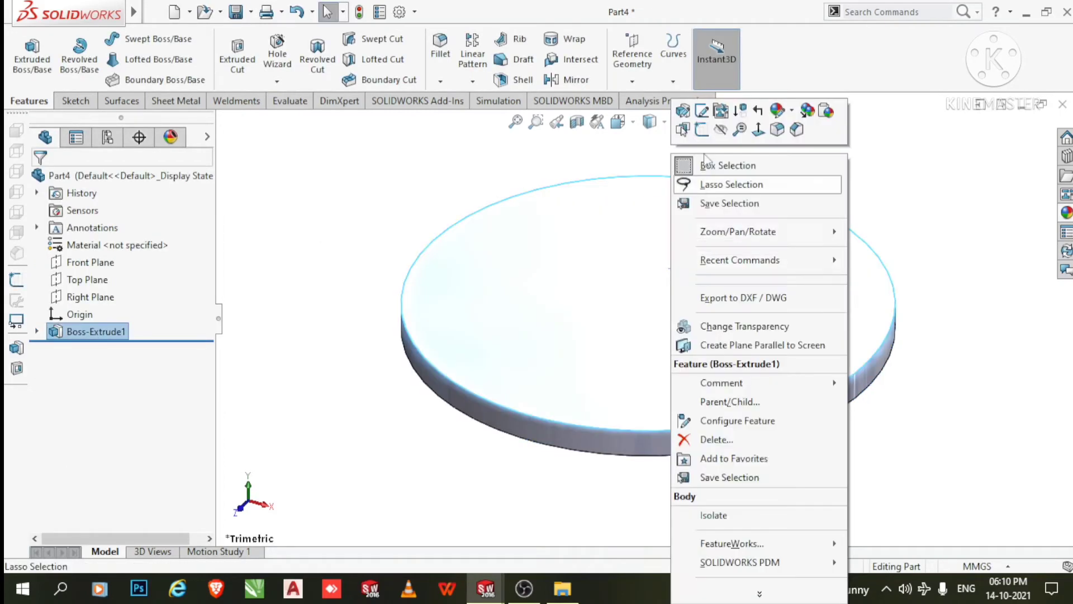
left_click(702, 129)
left_click(706, 54)
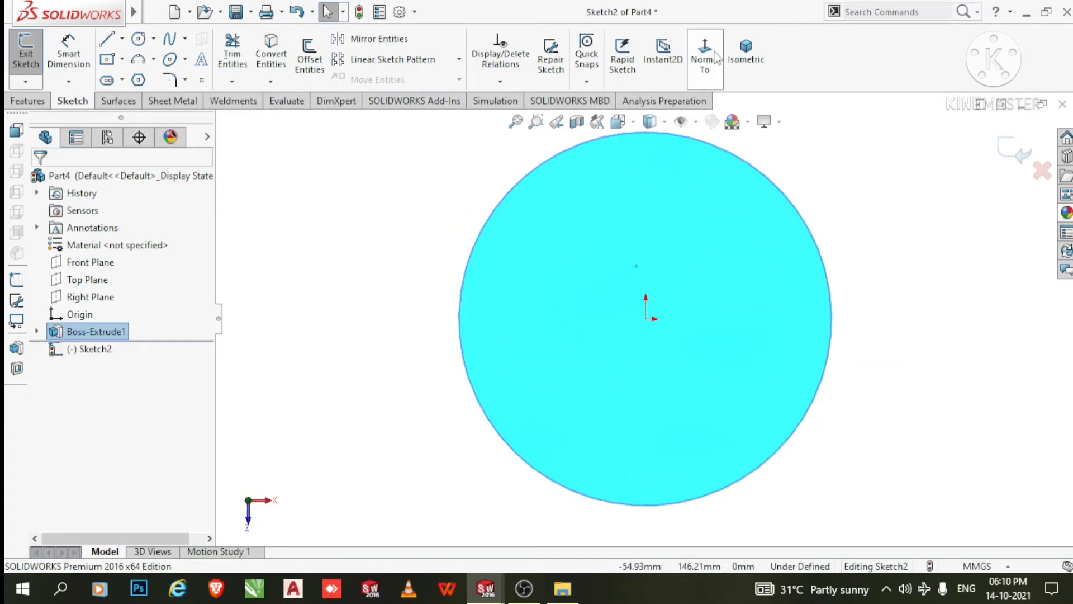
left_click(950, 268)
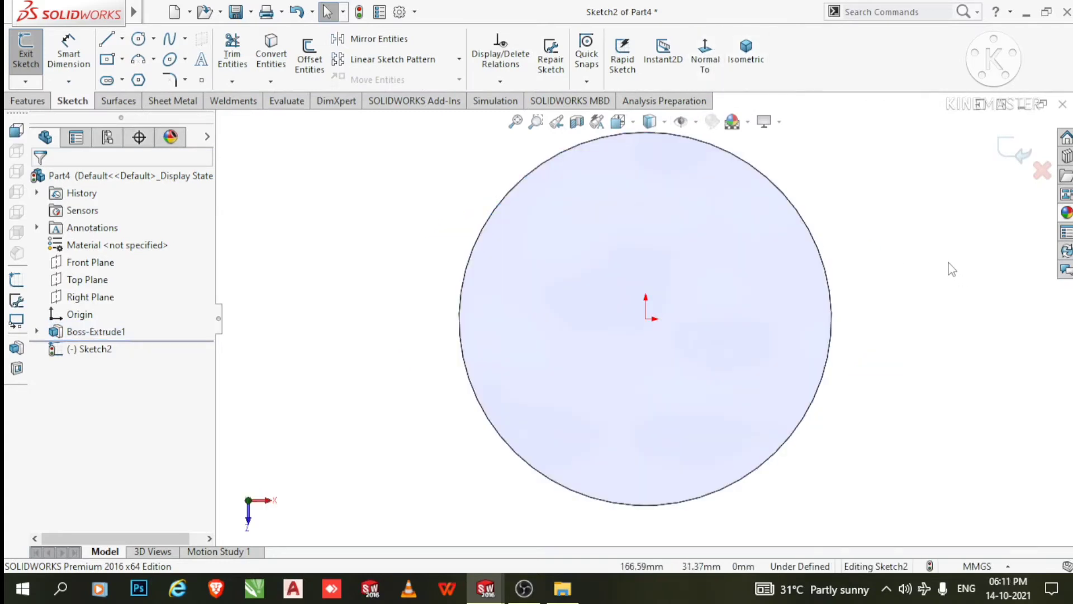
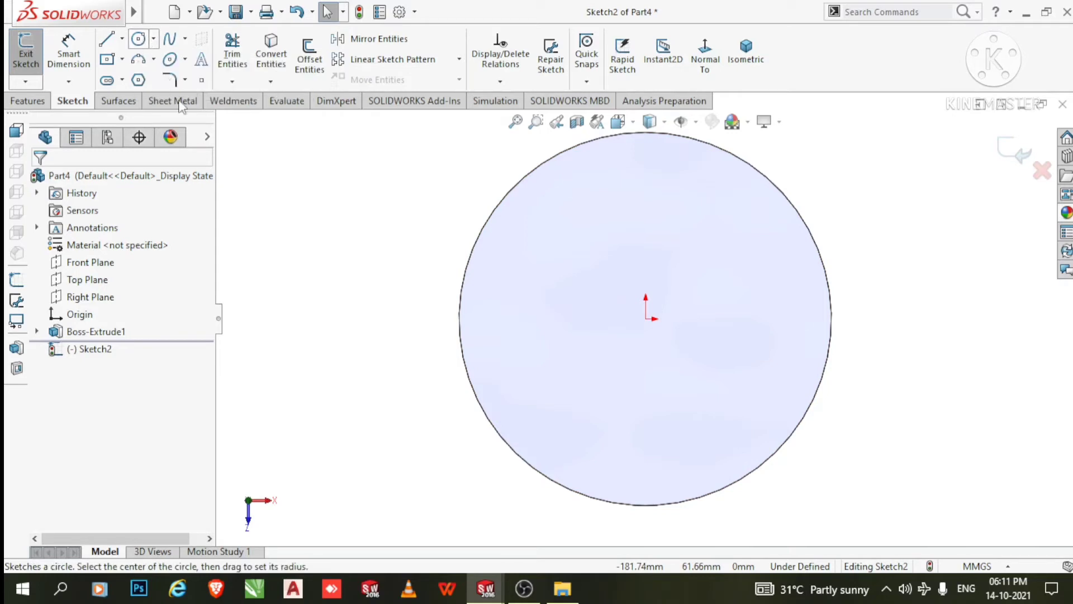
left_click(139, 39)
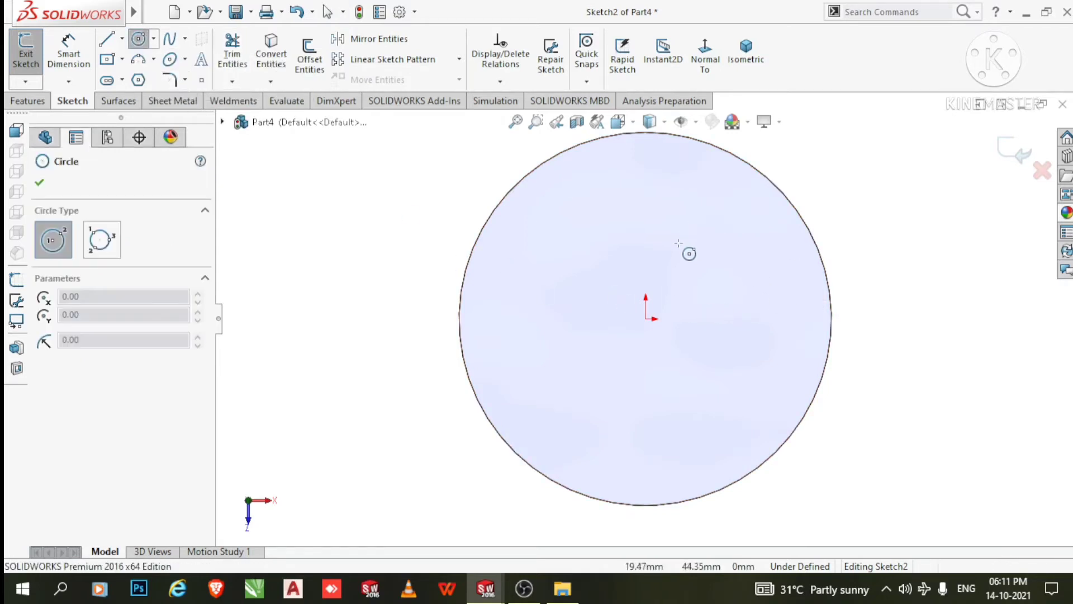
left_click(647, 318)
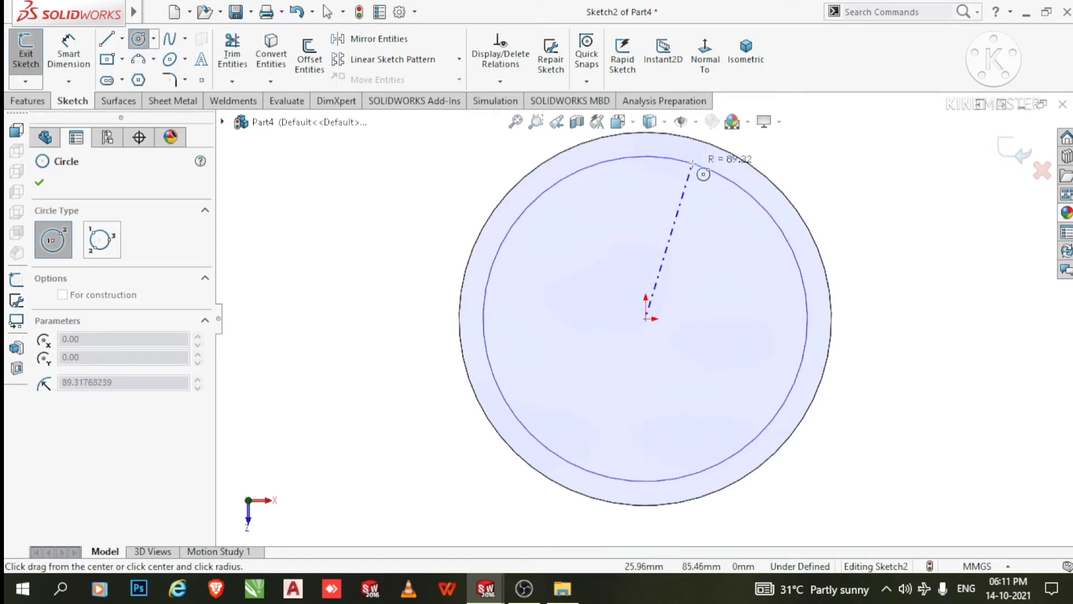
left_click(693, 163)
key("Escape")
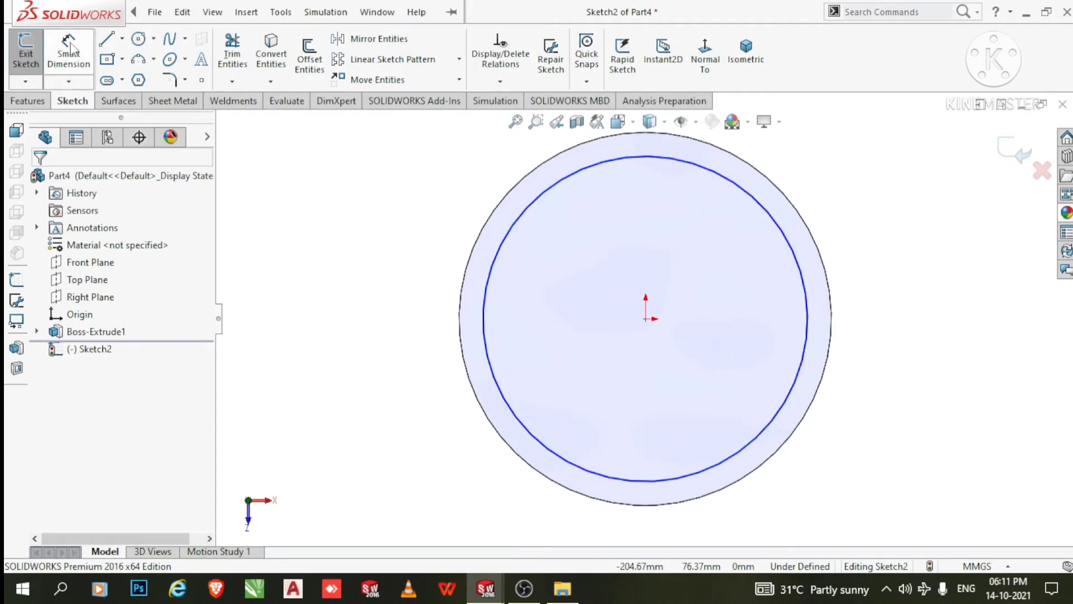
Dimension the inner circle's diameter as 175 mm
left_click(68, 50)
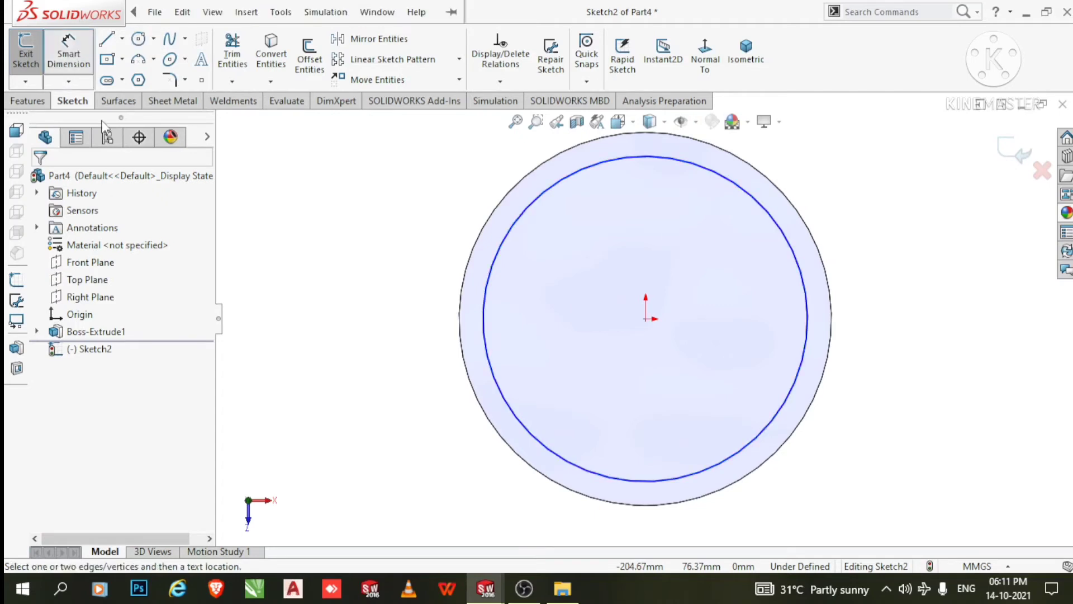
left_click(466, 390)
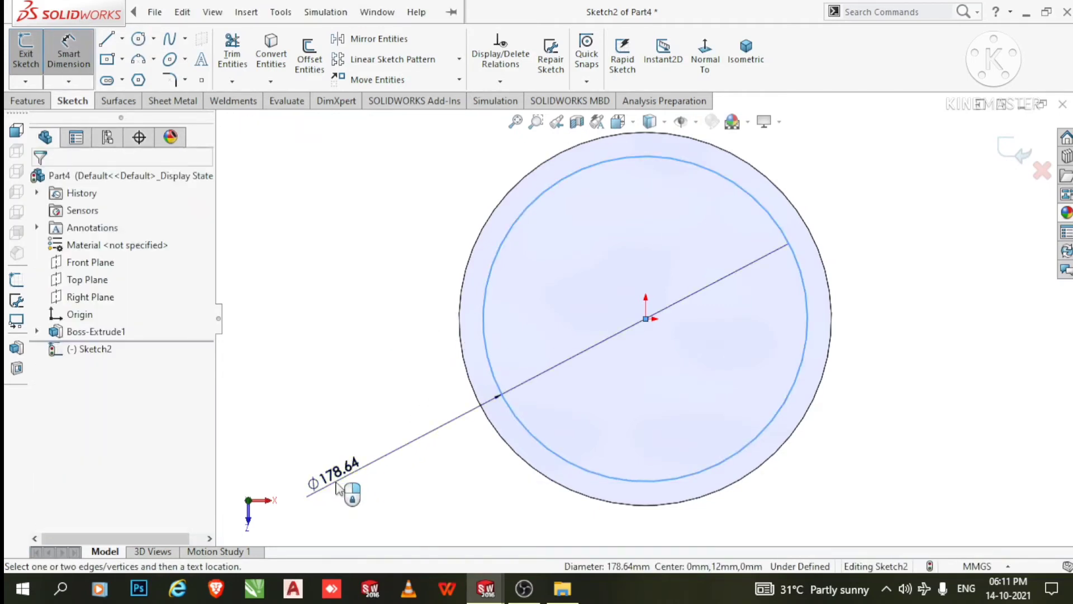
left_click(337, 488)
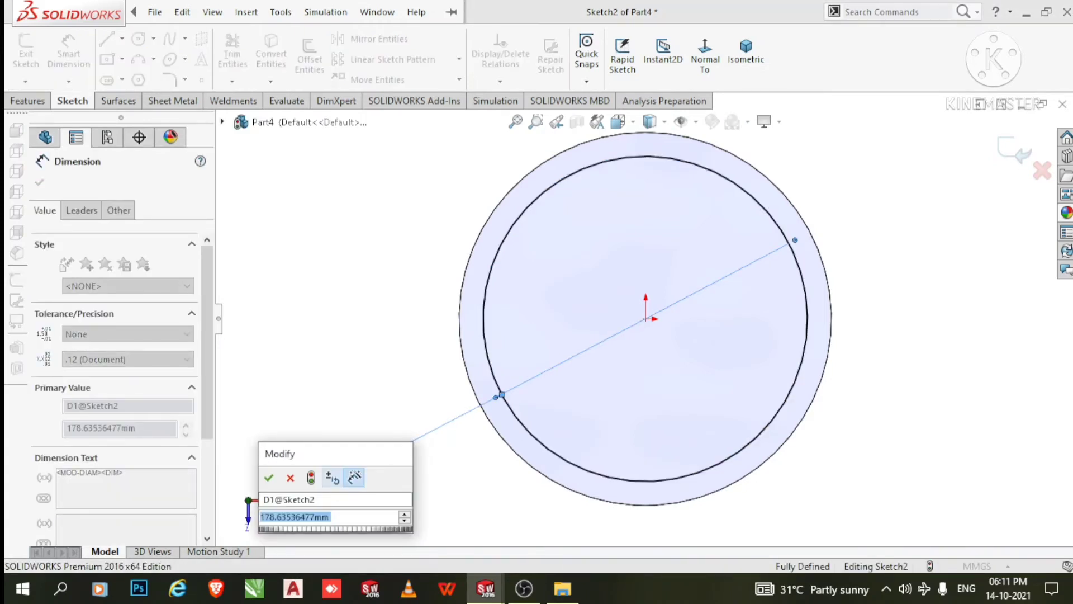
left_click(268, 477)
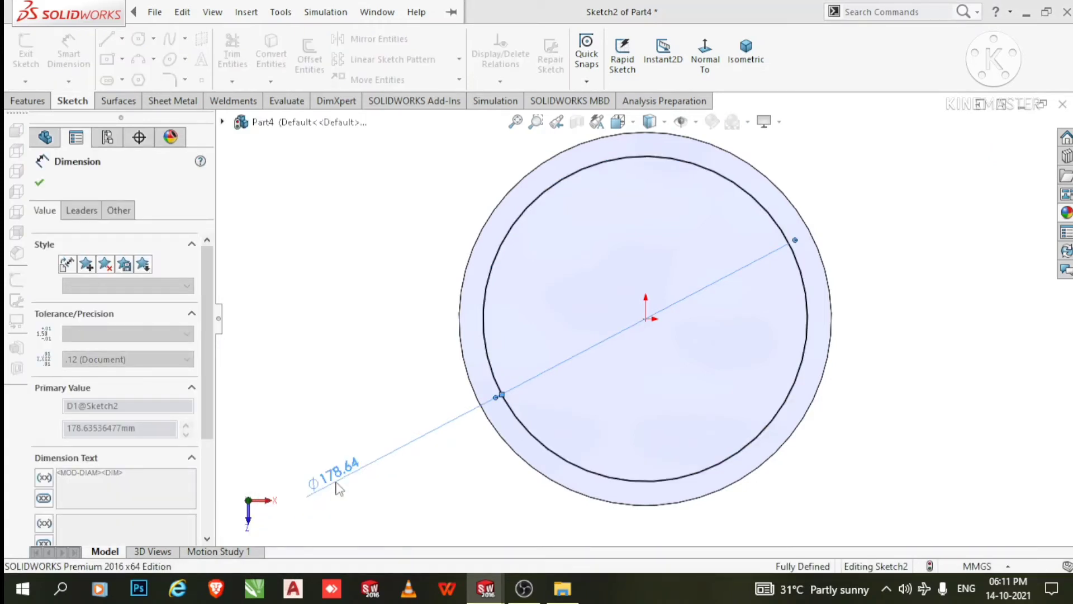
left_click(369, 328)
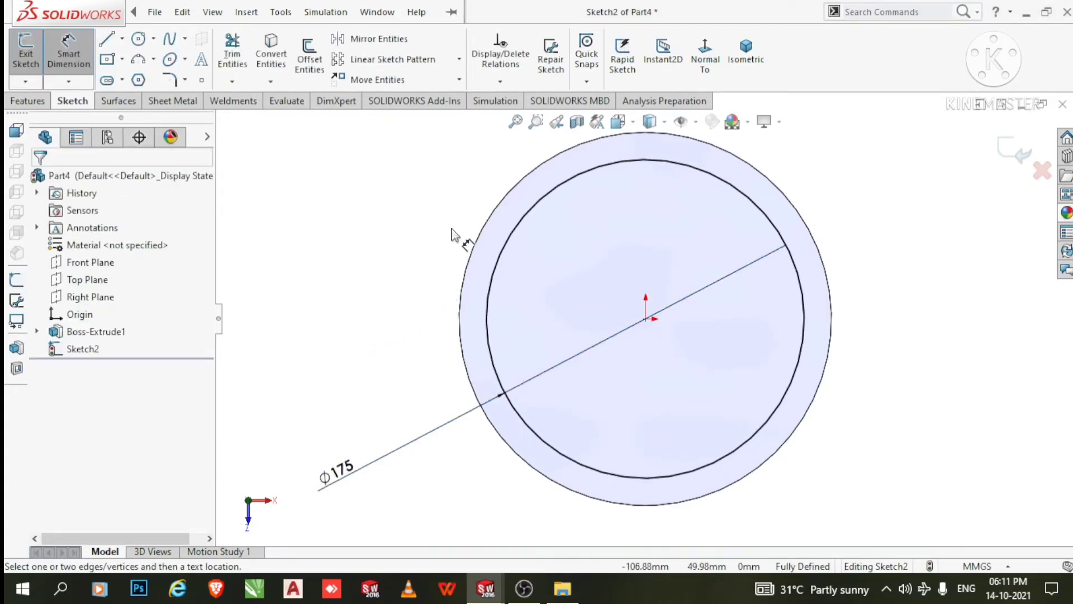
Cut the 175 mm circle into the disc as a blind recess 3 mm deep
left_click(18, 100)
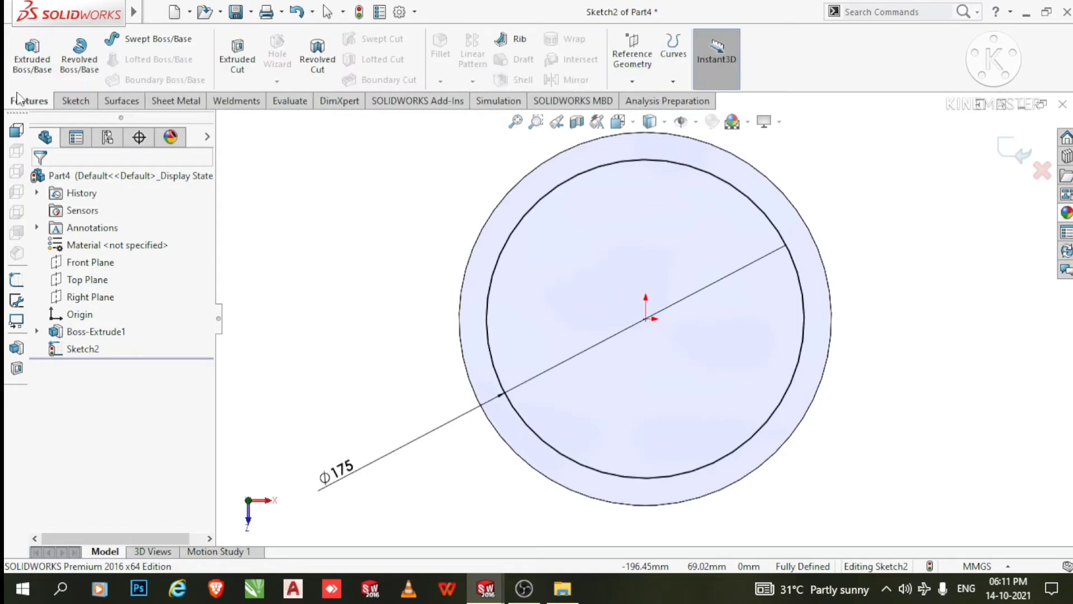
left_click(252, 56)
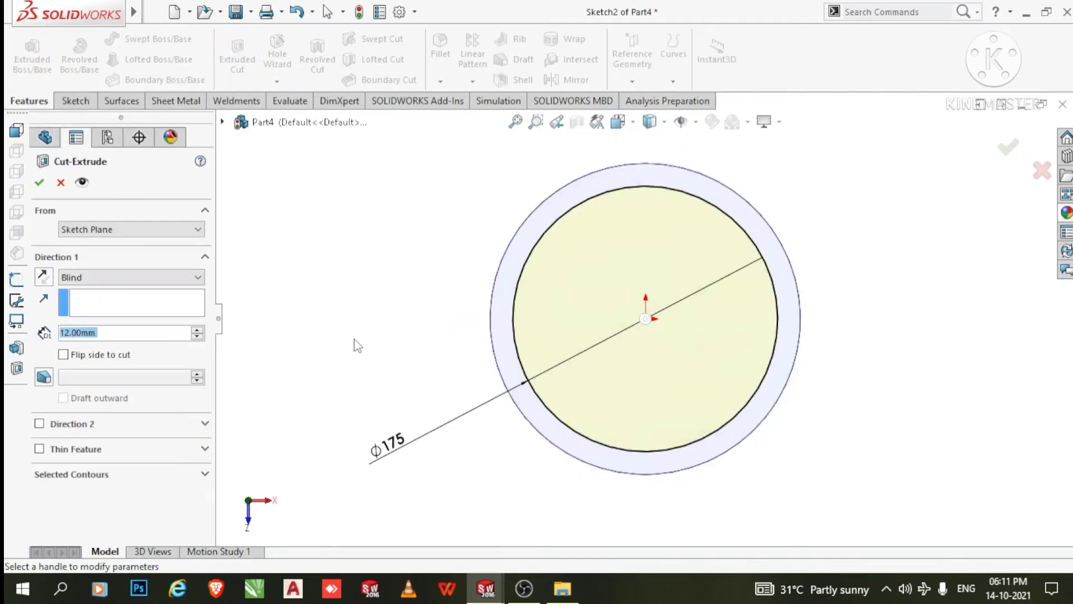
scroll(678, 351, "down", 3)
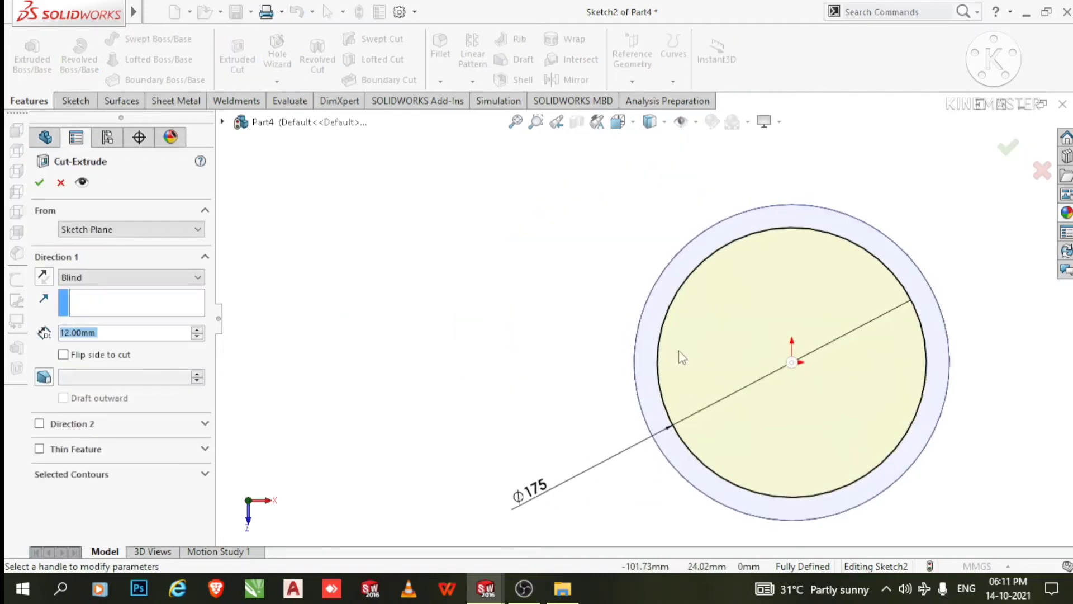
middle_click_drag(975, 430, 959, 276)
scroll(458, 270, "up", 1)
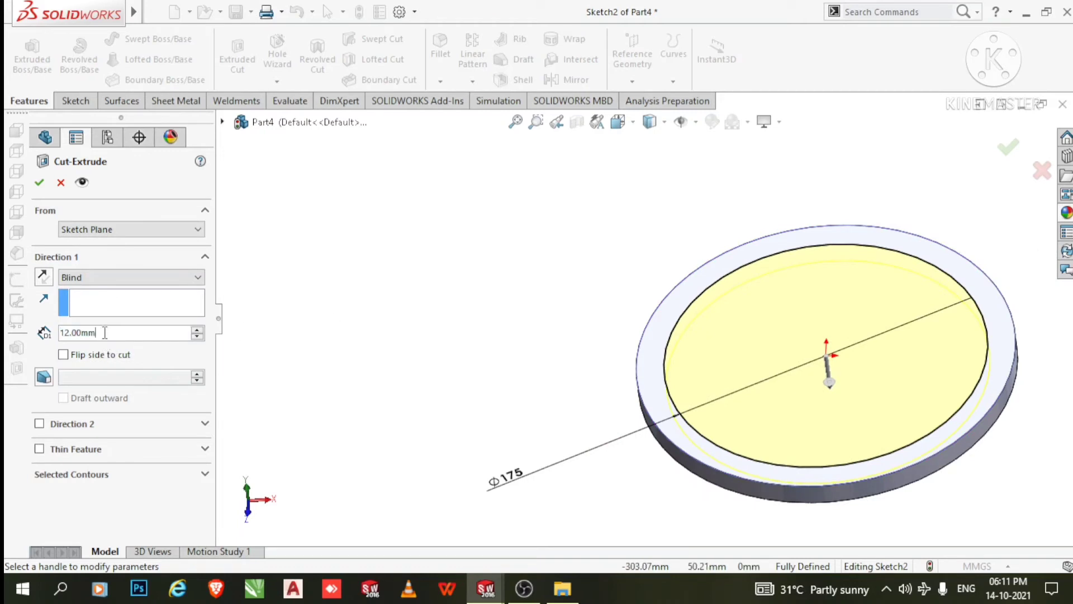
left_click_drag(105, 332, 44, 340)
type("3")
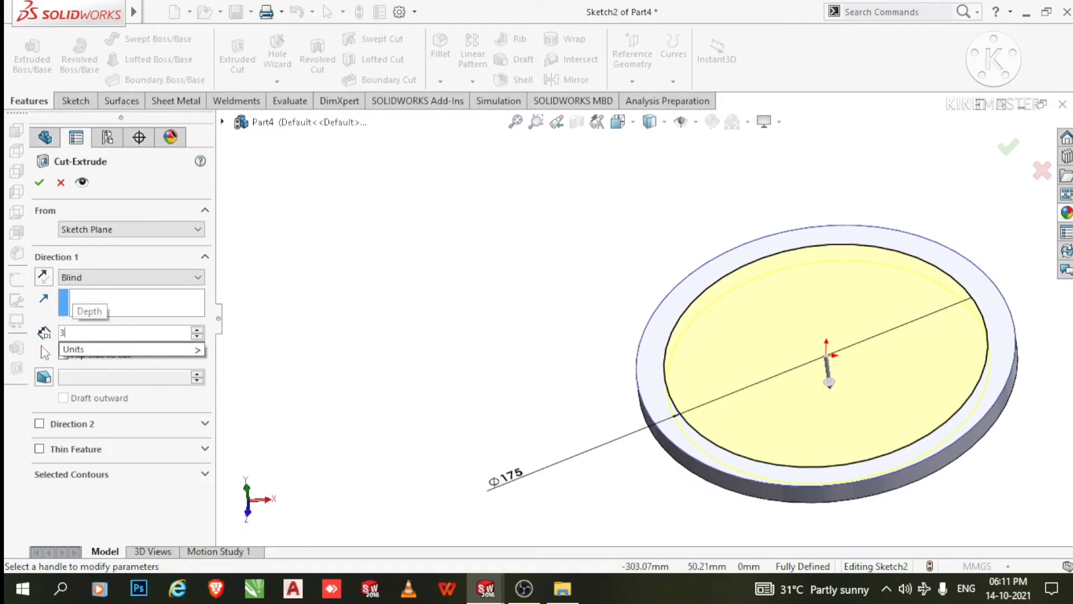
key("Return")
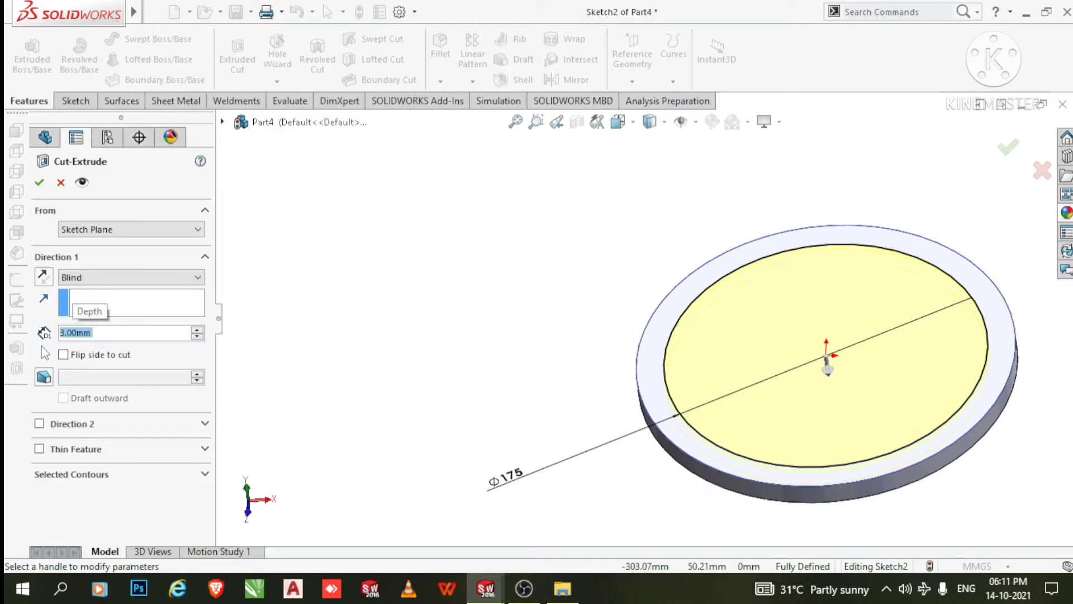
left_click(39, 180)
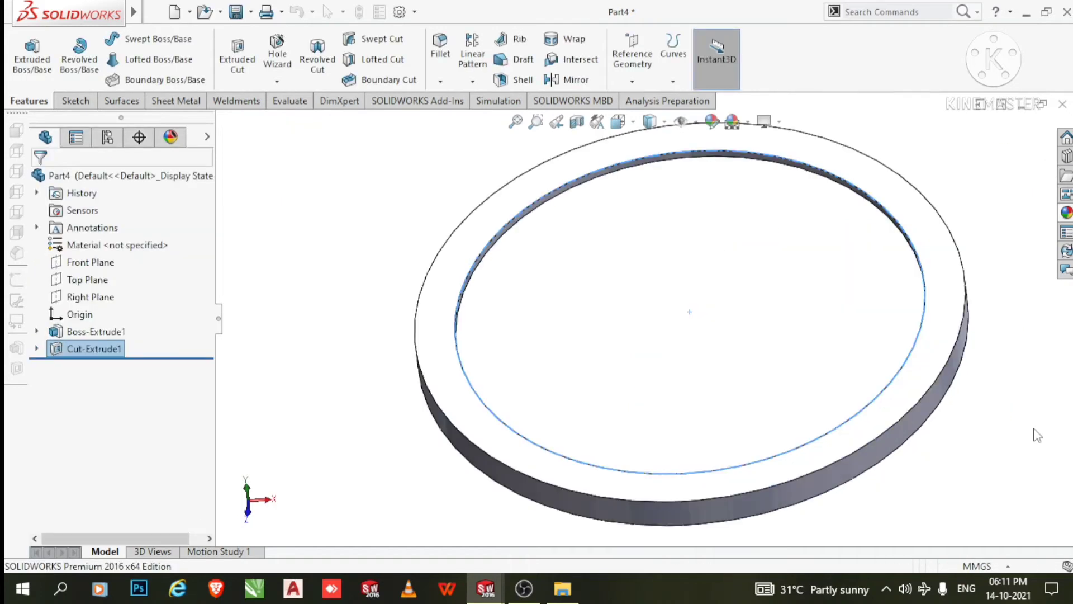
Fillet the recess floor face and the recess's upper rim edge with a 1.5 mm radius
scroll(448, 249, "down", 5)
scroll(387, 235, "up", 2)
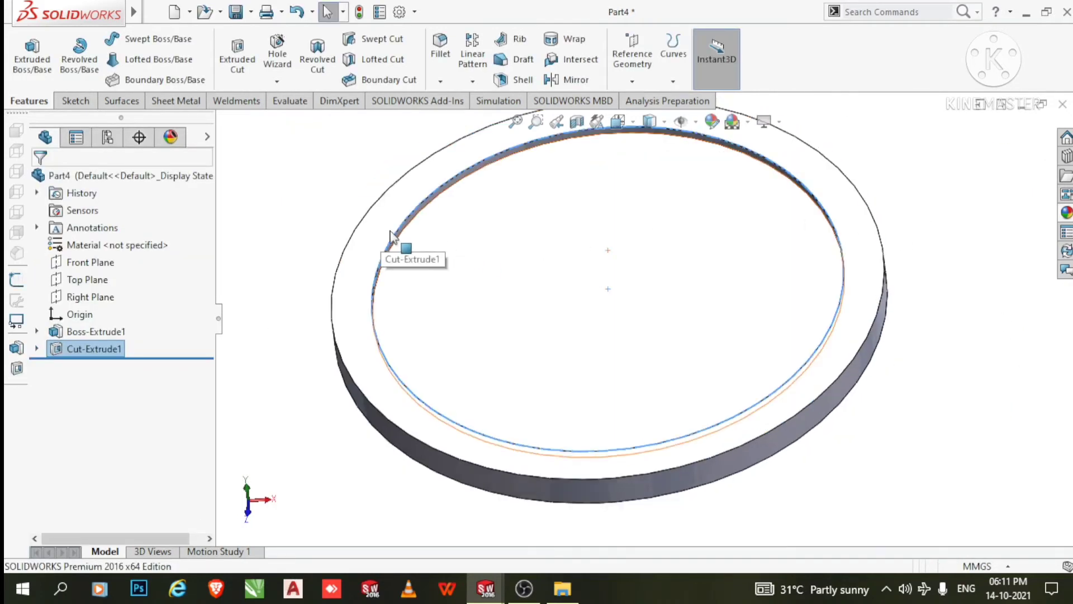
left_click(277, 166)
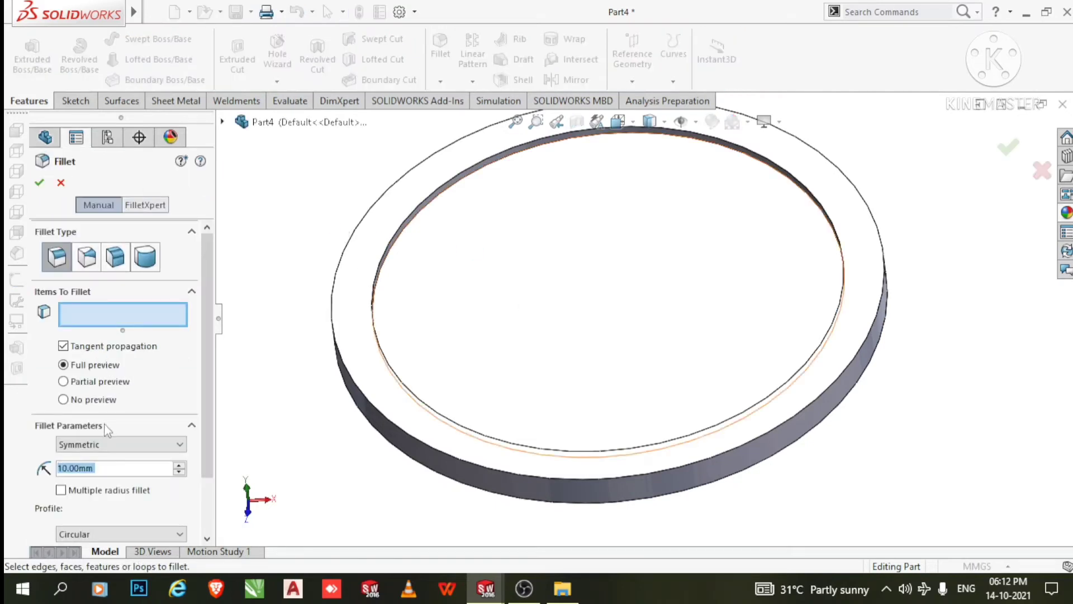
type("1.5")
key("Return")
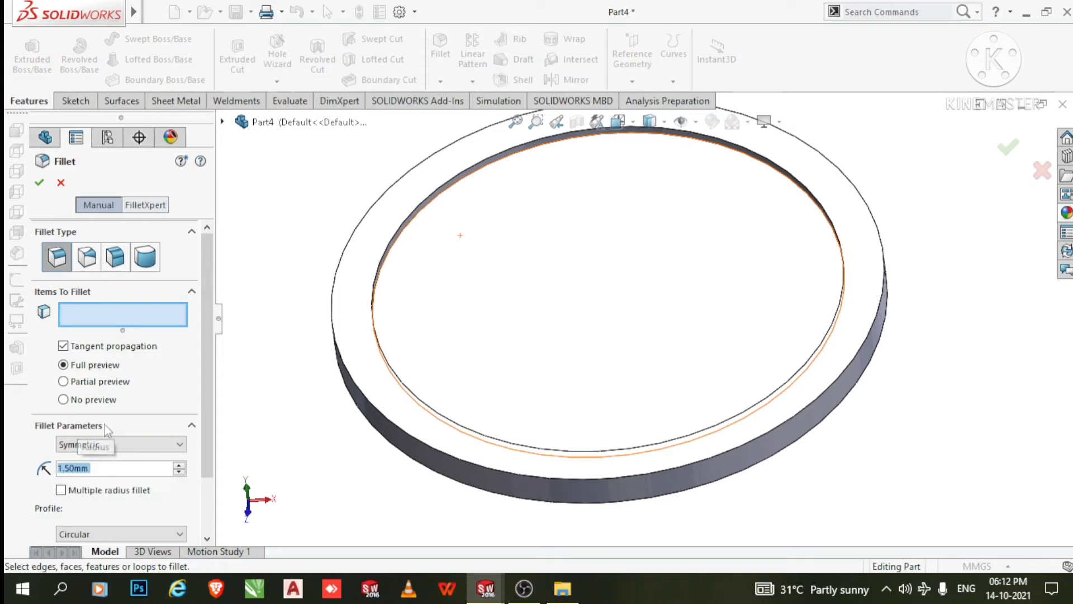
left_click(441, 334)
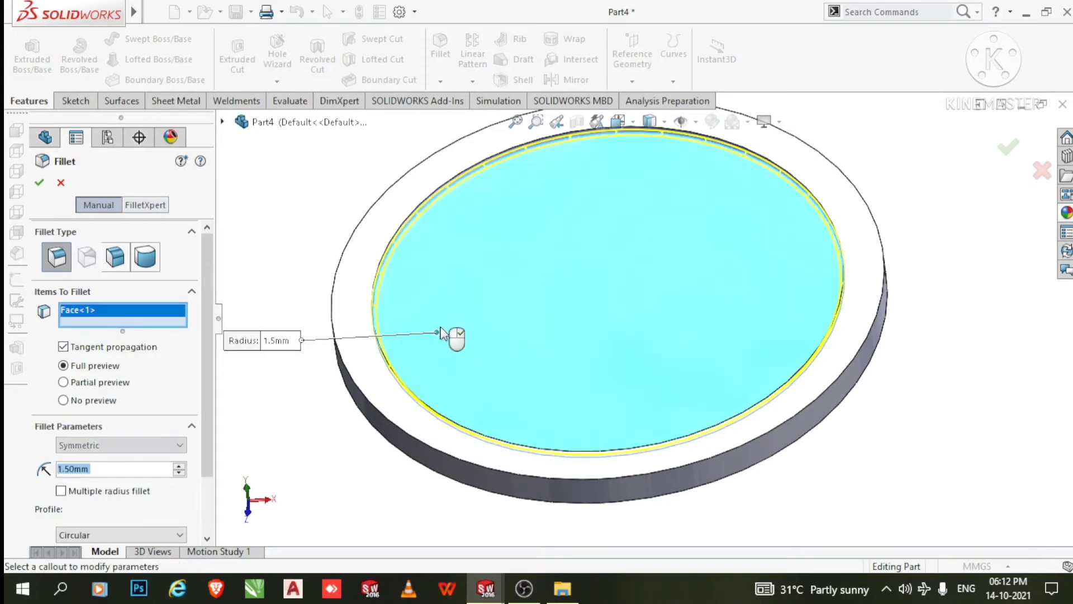
scroll(441, 215, "down", 4)
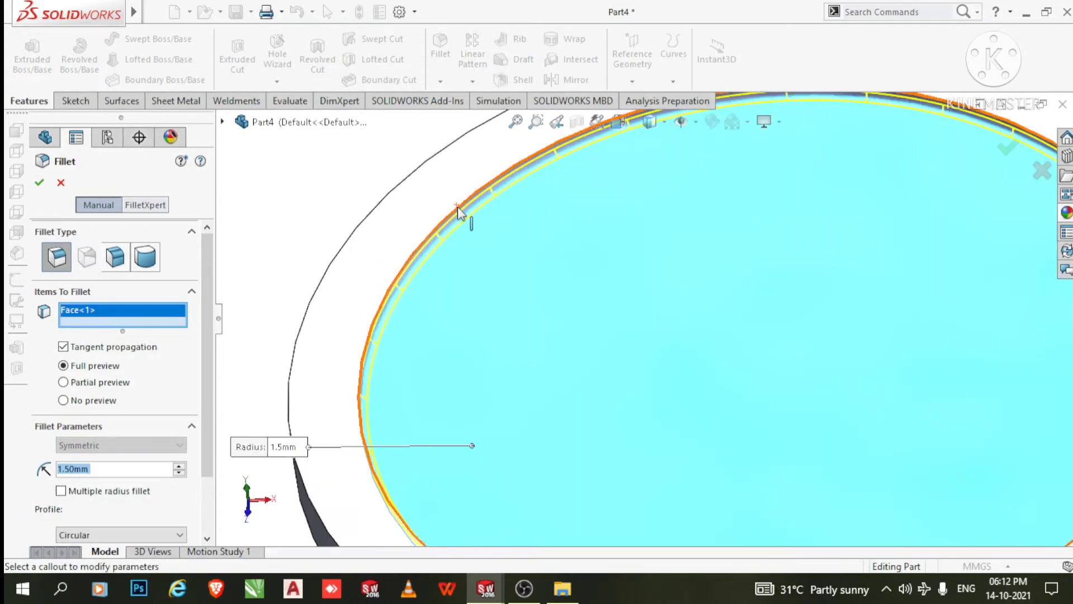
left_click(457, 212)
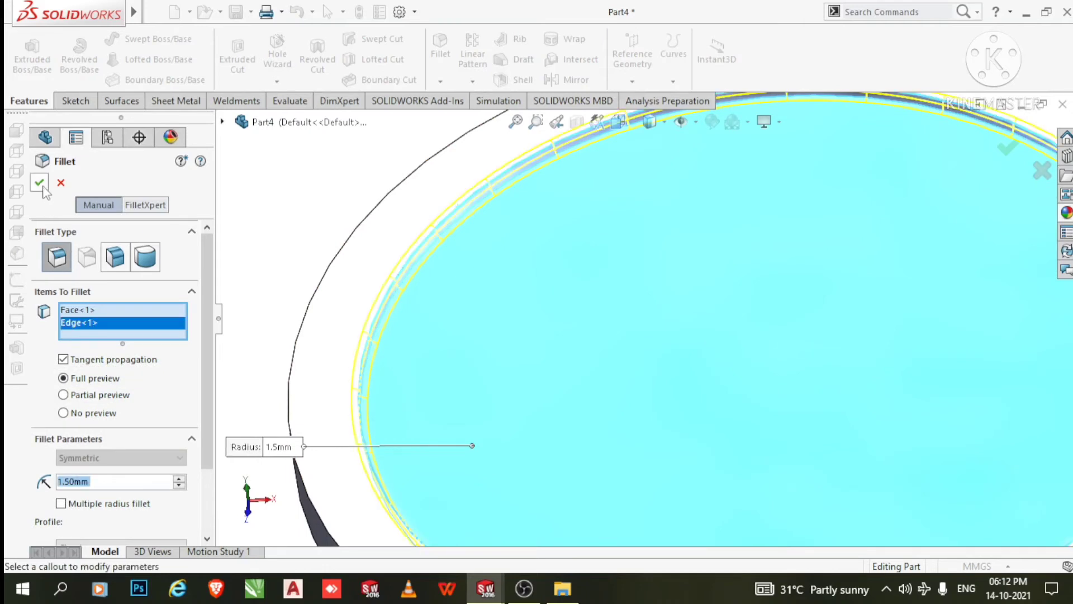
left_click(40, 183)
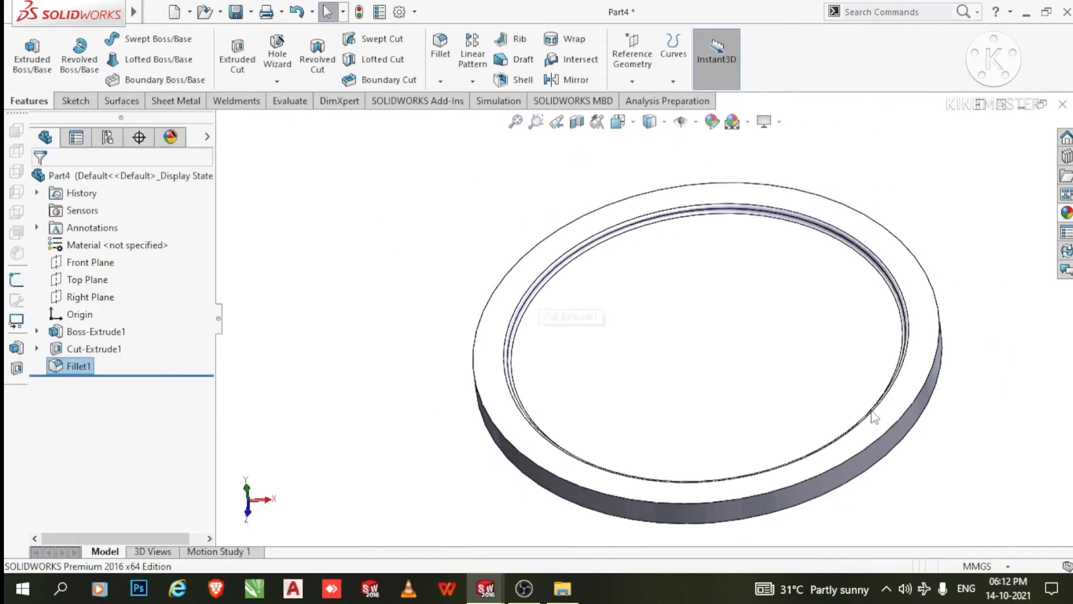
Start a sketch on the recess floor, viewed normal to it, and draw a circle about 74 mm in diameter centred on the origin
scroll(745, 388, "down", 3)
left_click(711, 297)
right_click(707, 291)
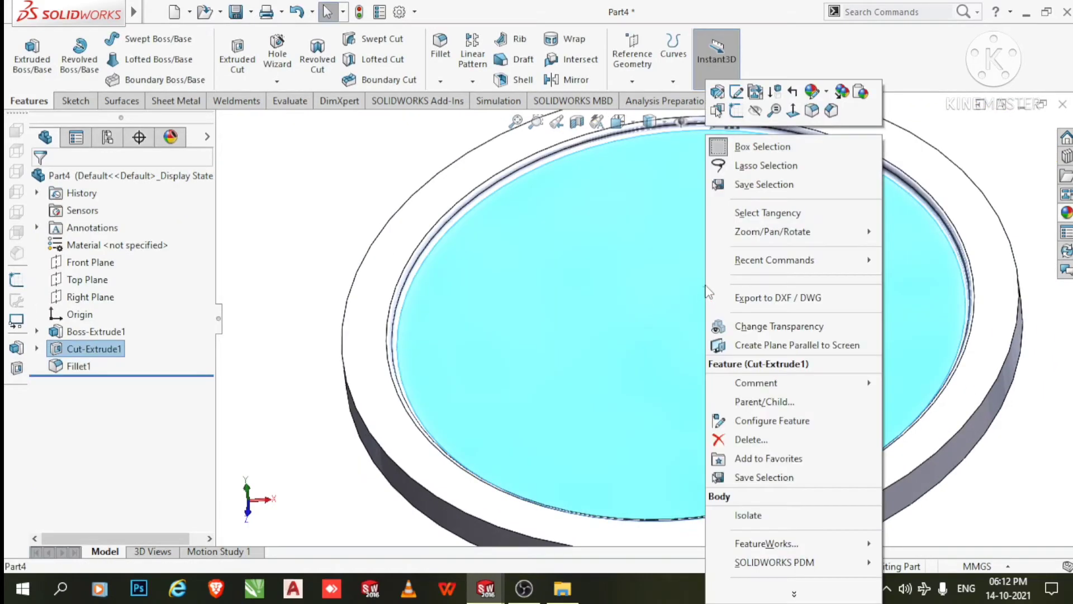
left_click(737, 110)
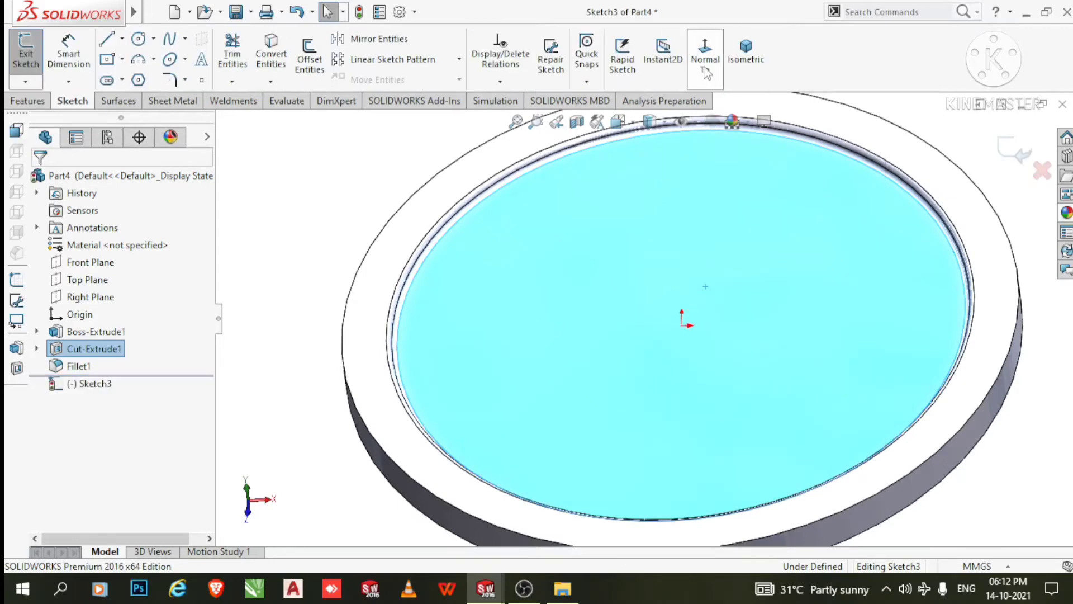
left_click(706, 71)
left_click(948, 255)
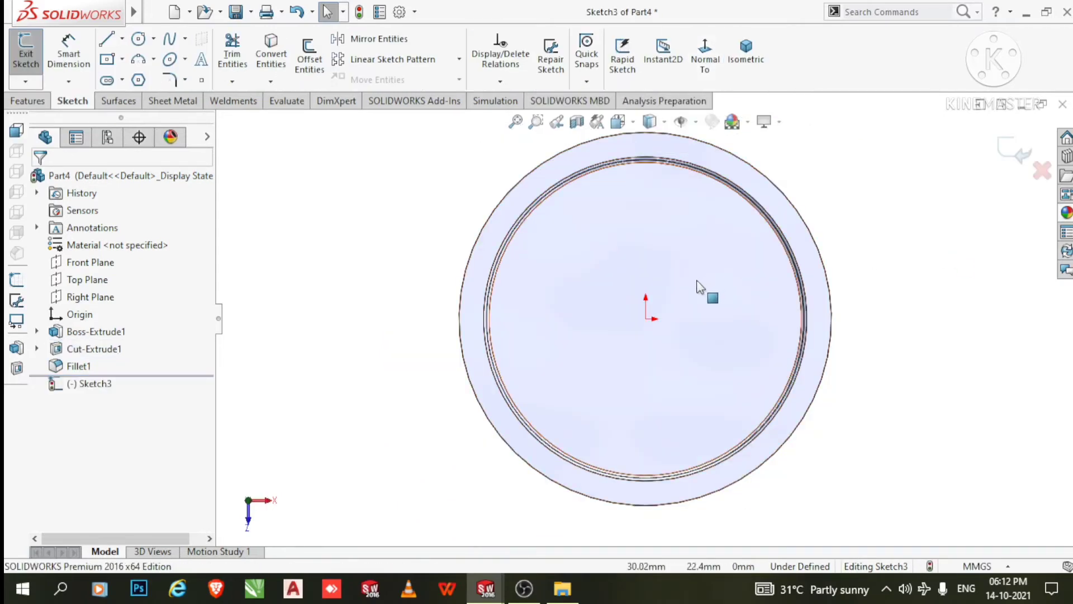
scroll(700, 286, "down", 3)
left_click(144, 40)
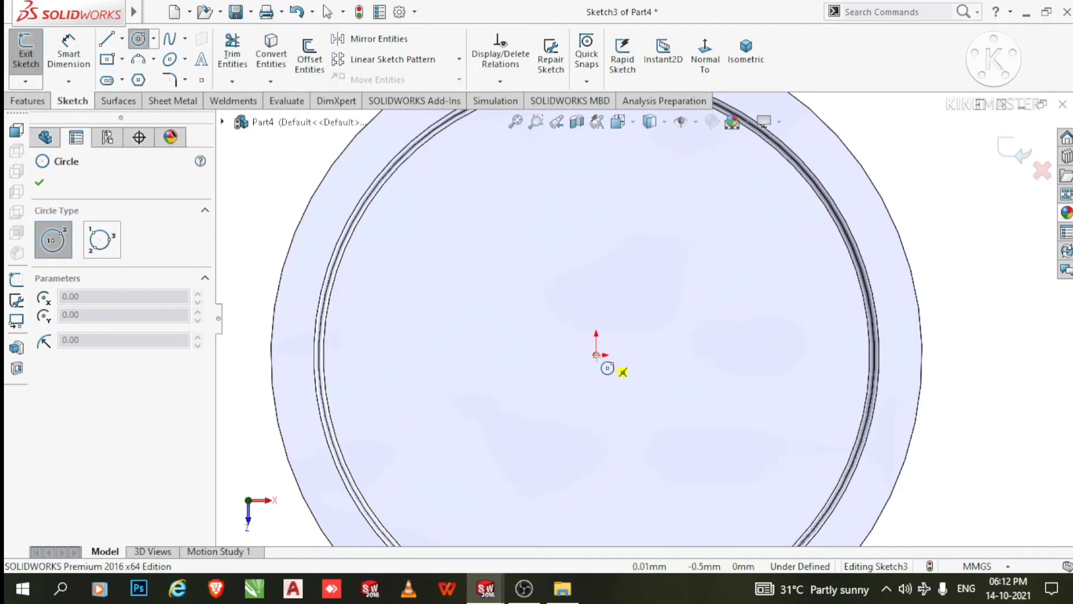
left_click(596, 354)
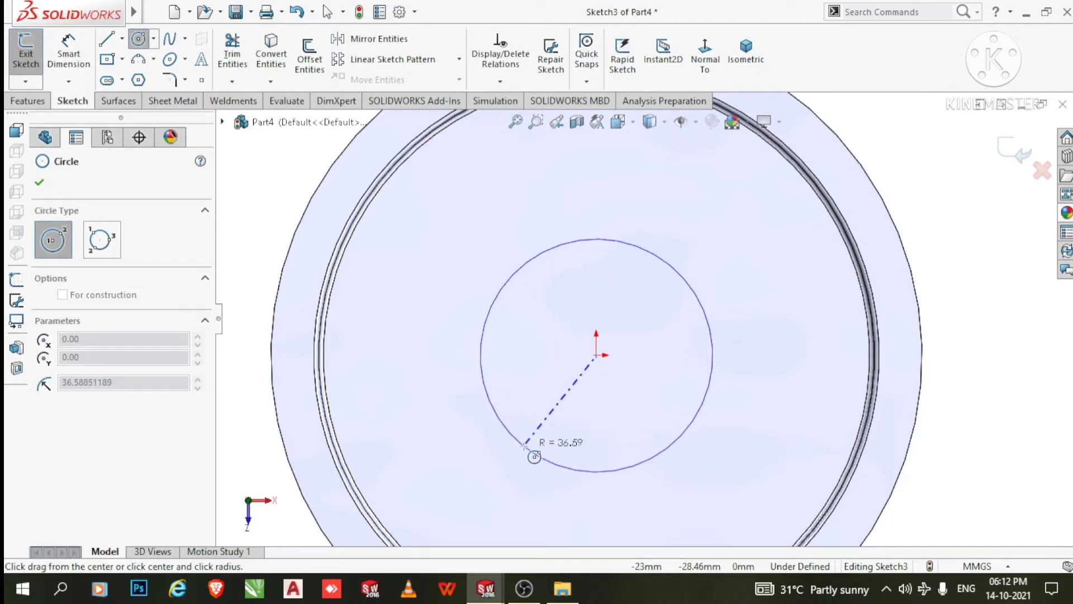
left_click(525, 446)
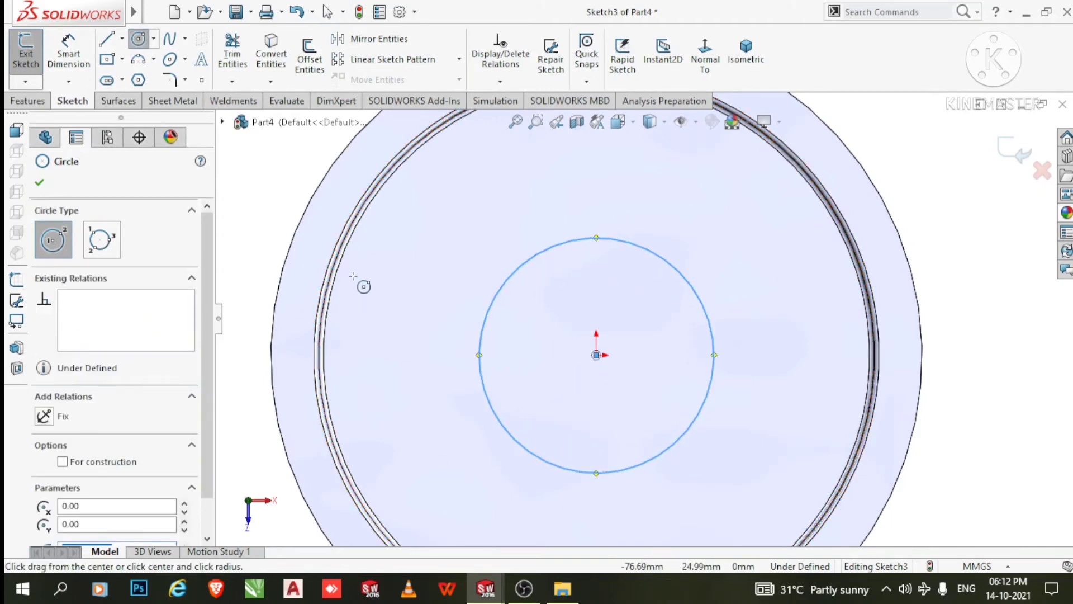
key("Escape")
Sketch a smaller concentric circle about 27 mm in diameter centred on the origin
left_click(138, 39)
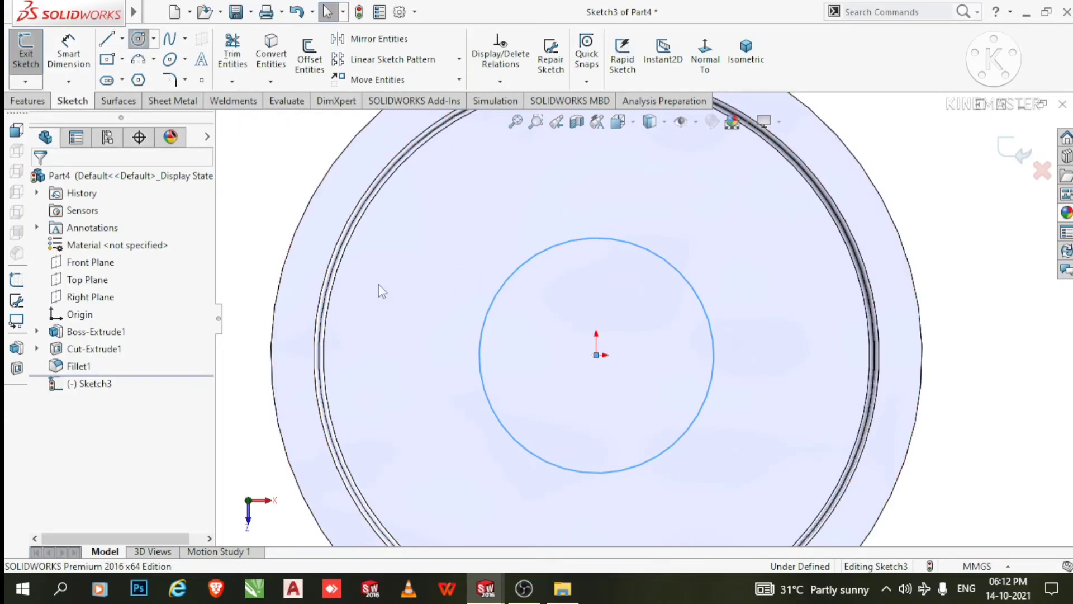
left_click(596, 354)
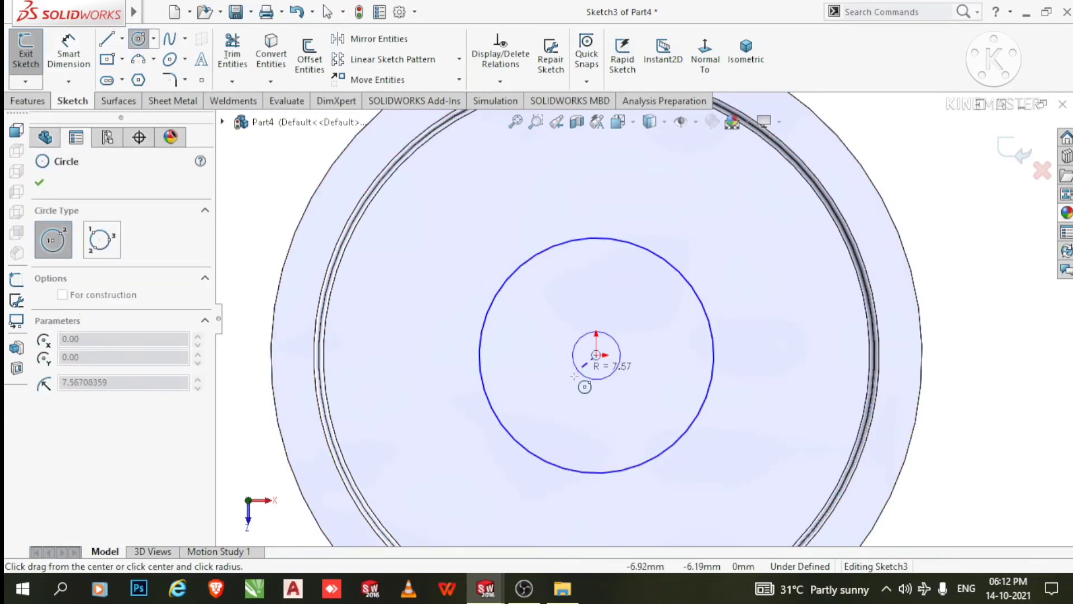
left_click(567, 386)
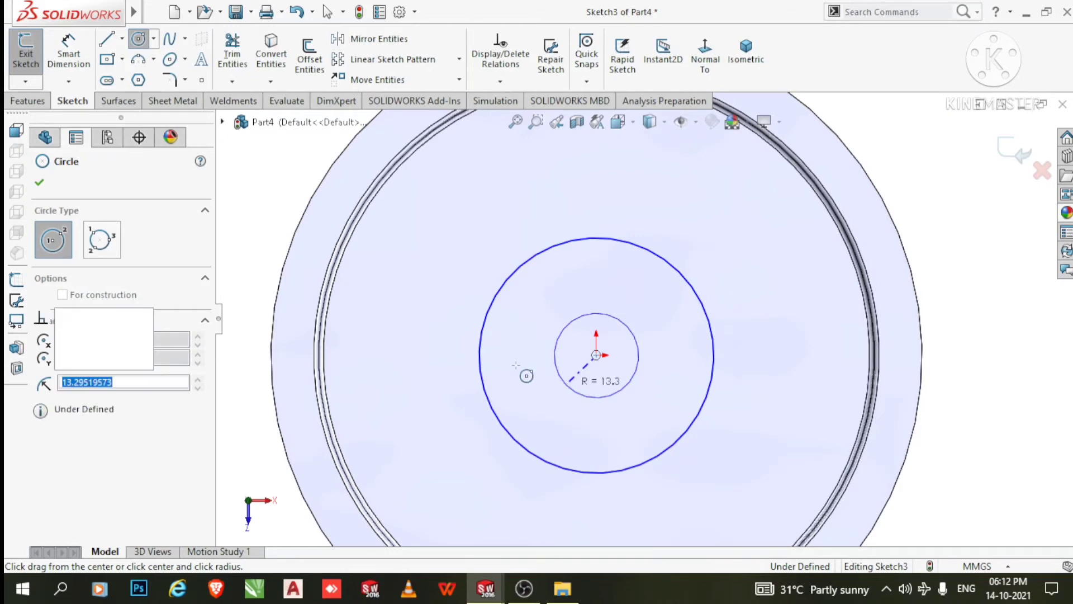
key("Escape")
key("Escape")
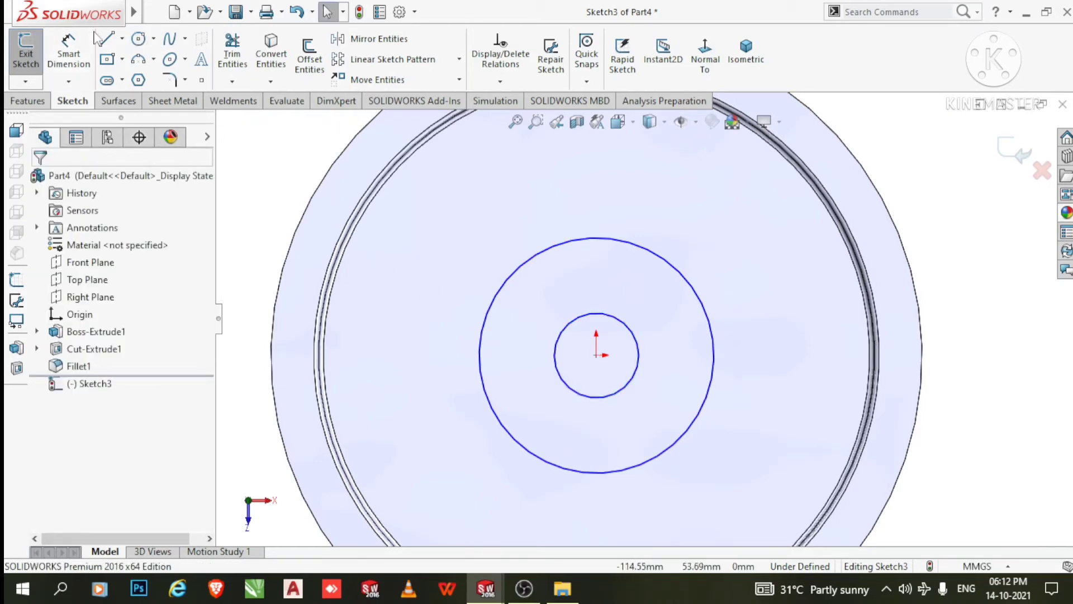
Draw two centrelines from the origin: a vertical one about 63 mm long upward and a horizontal one about 73 mm long to the right
left_click(123, 39)
left_click(129, 80)
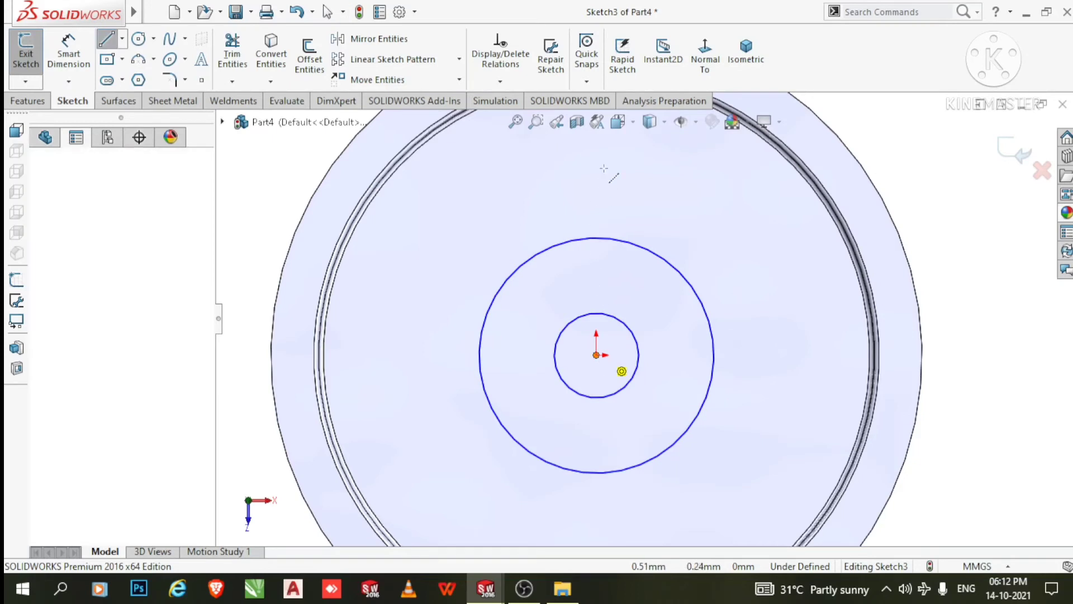
left_click_drag(596, 354, 596, 152)
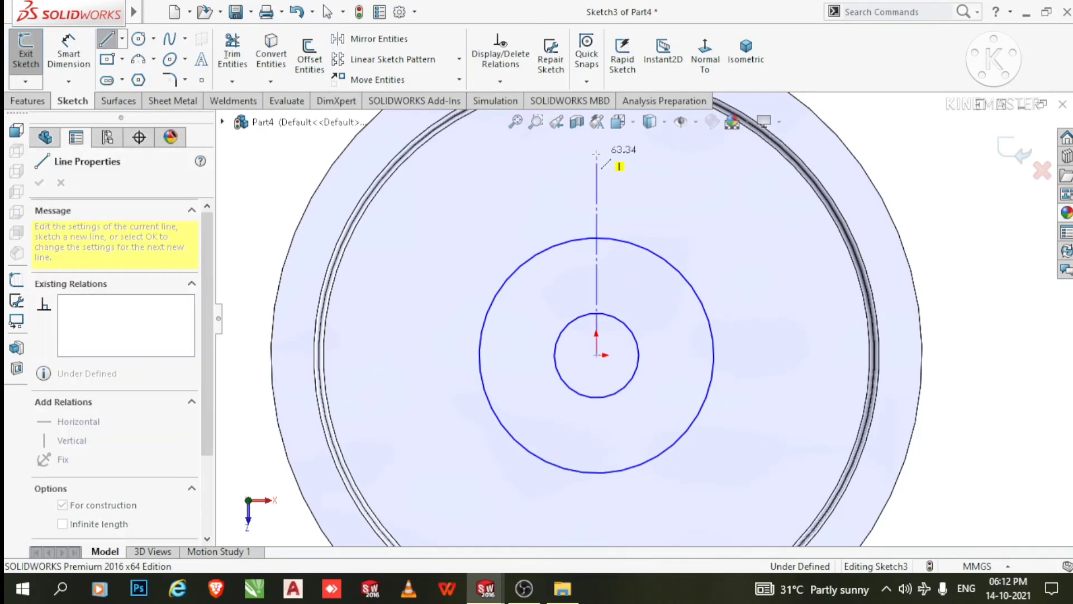
left_click(596, 153)
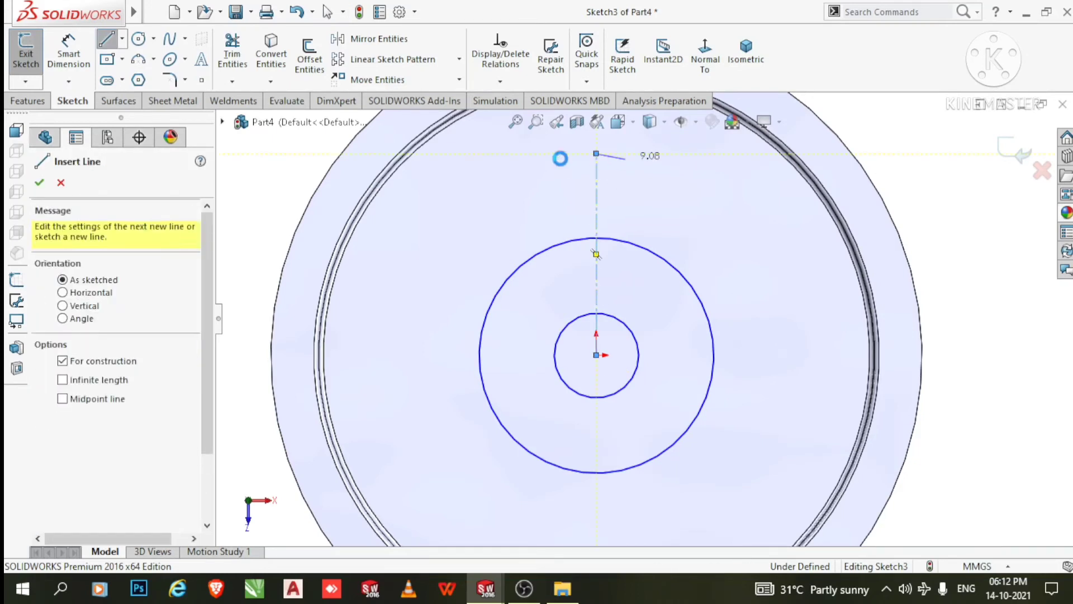
key("Escape")
left_click(122, 38)
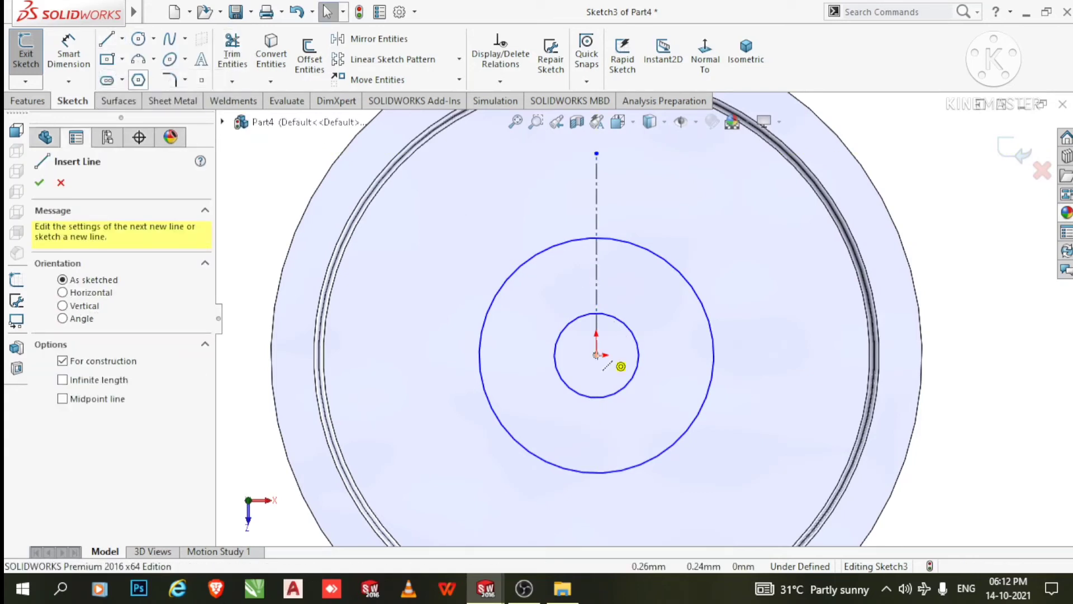
left_click(596, 355)
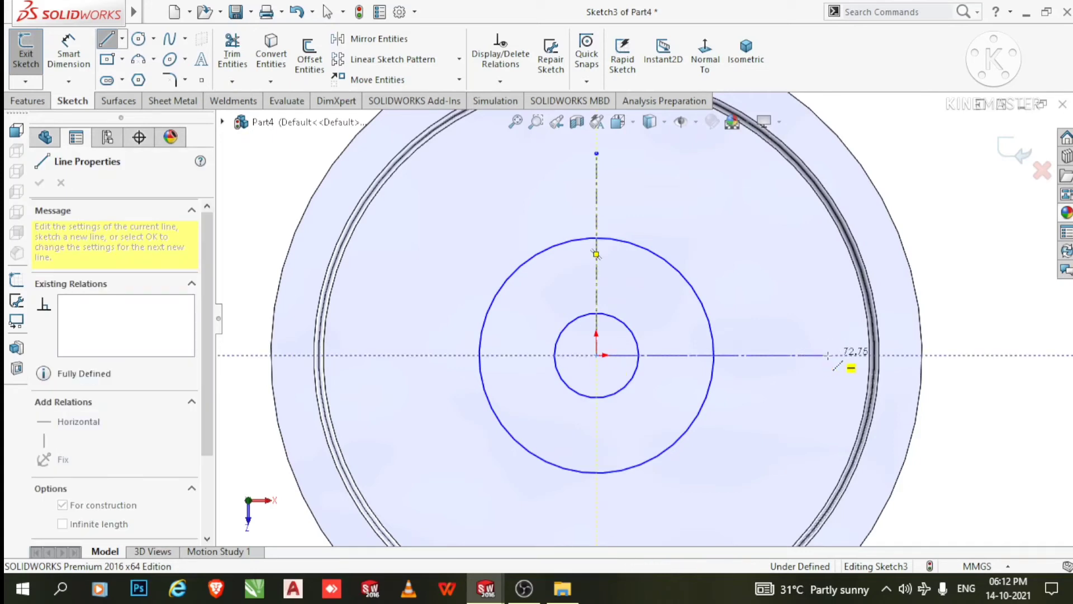
left_click(827, 355)
key("Escape")
key("Escape")
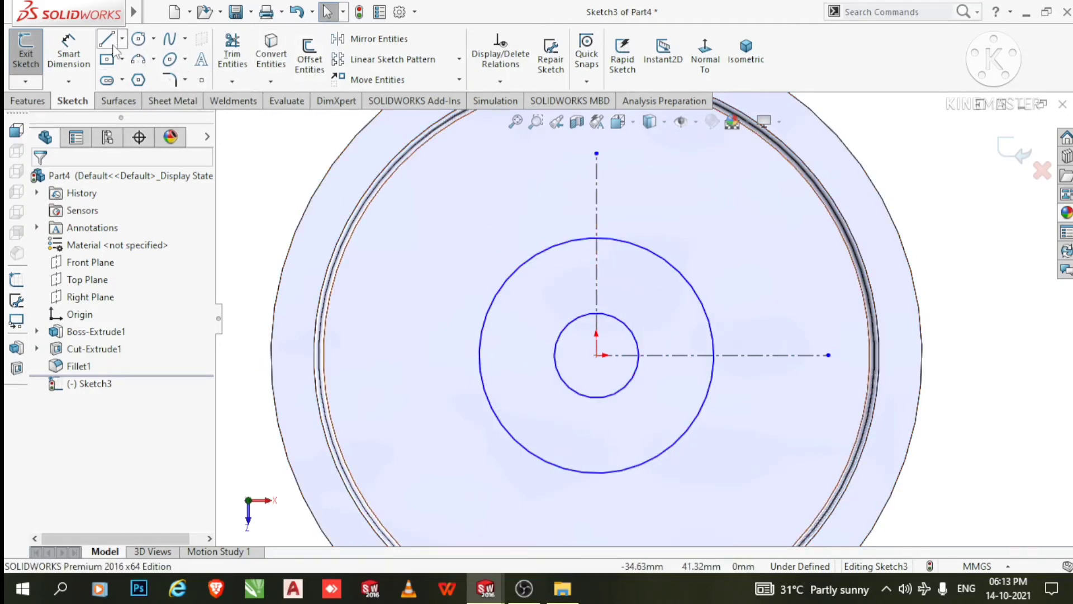
Draw a solid vertical line across the larger circle, from its top quadrant point to its bottom quadrant point
key("l")
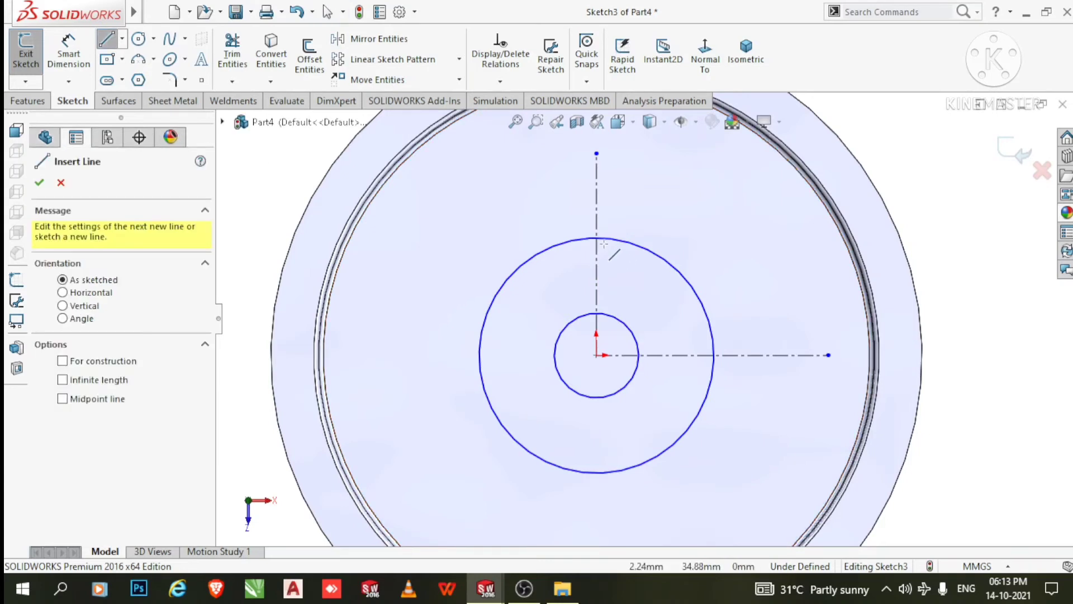
left_click(597, 238)
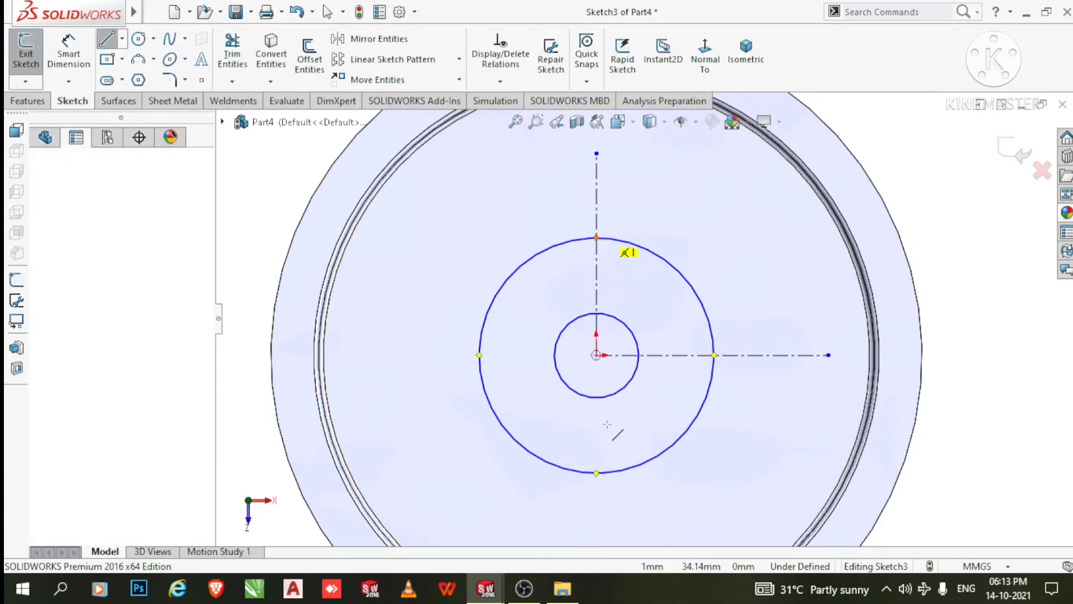
left_click(596, 473)
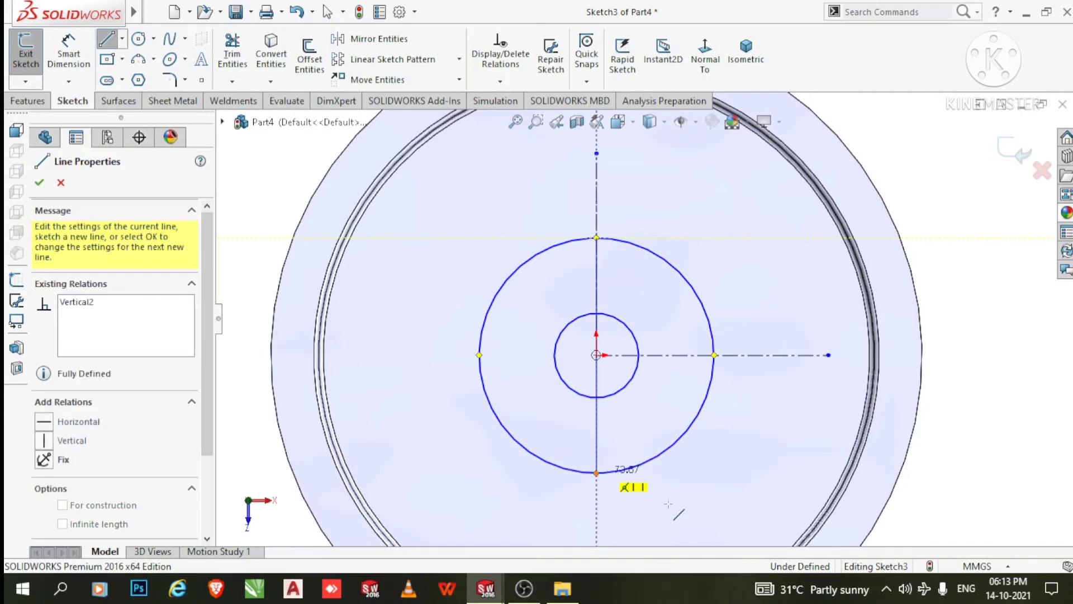
key("Escape")
key("Escape")
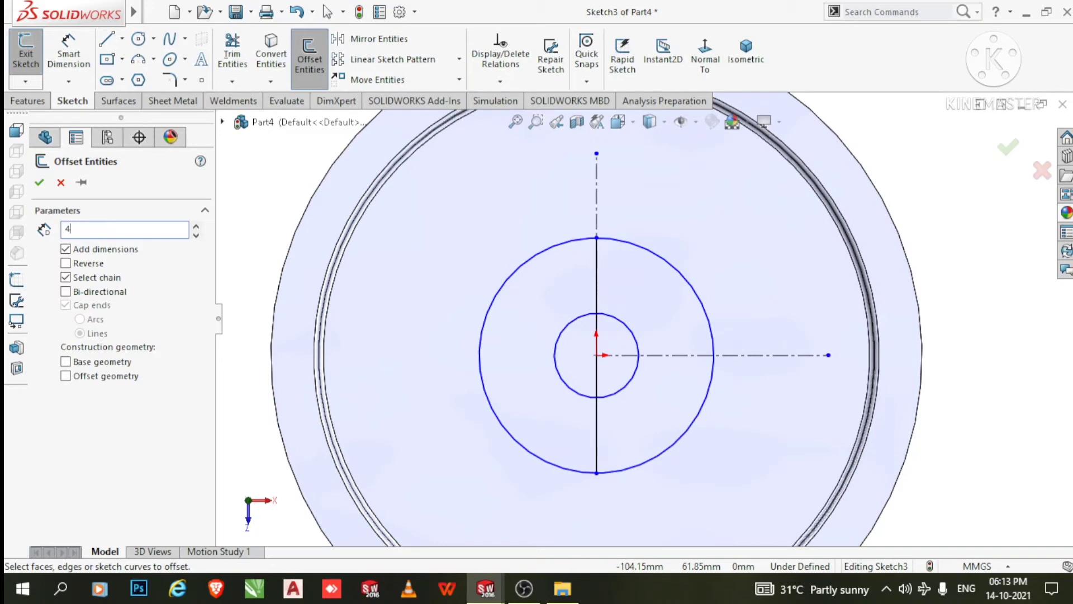
Offset the solid vertical line 4 mm bi-directionally, keeping the ends capped with lines
left_click(597, 305)
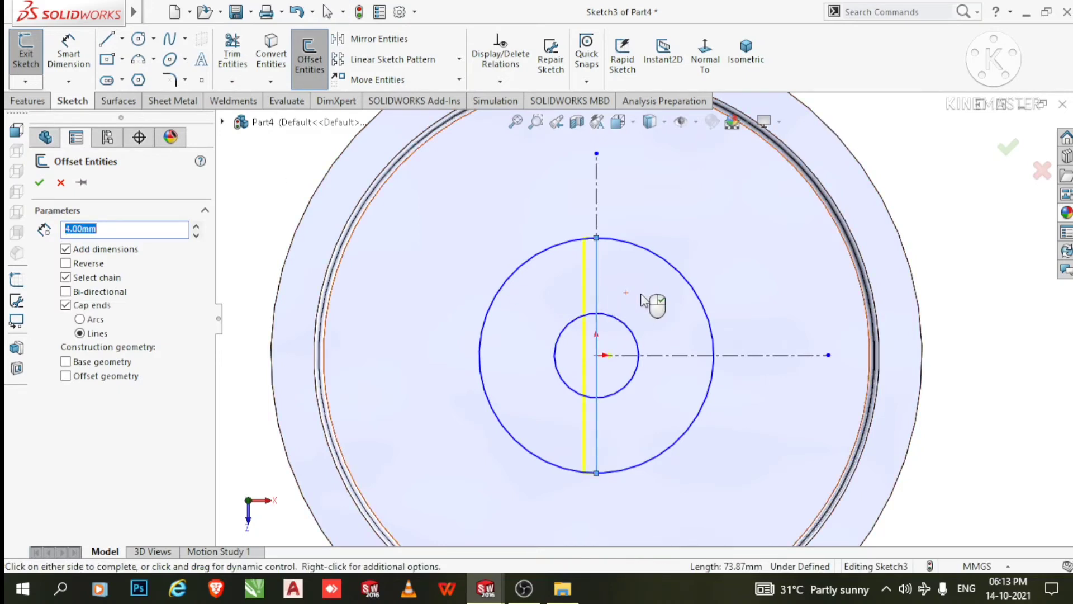
left_click(66, 291)
scroll(620, 279, "down", 3)
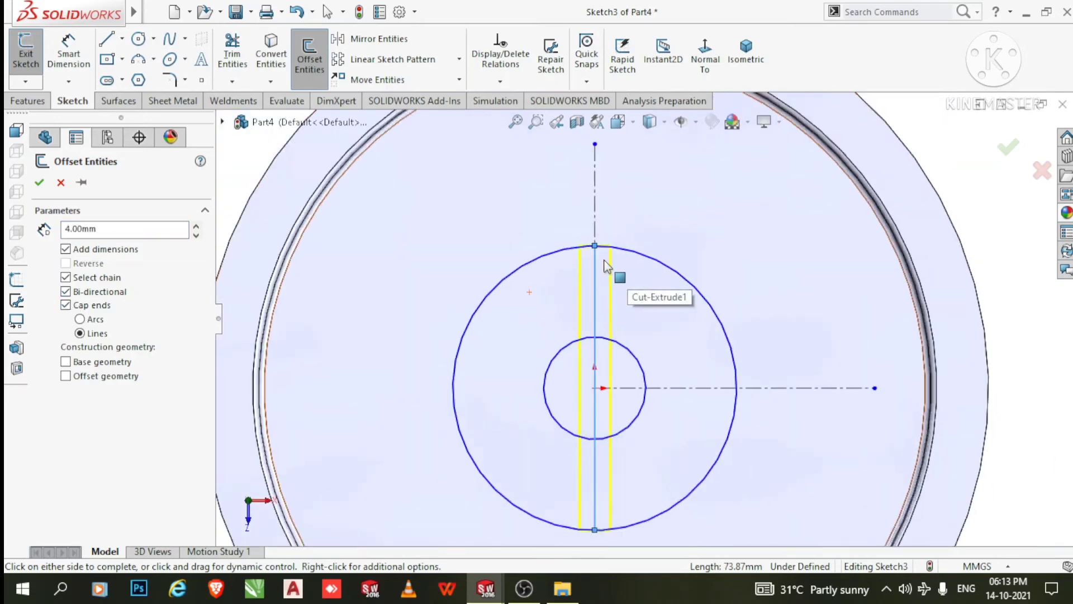
scroll(598, 259, "up", 1)
scroll(576, 268, "down", 1)
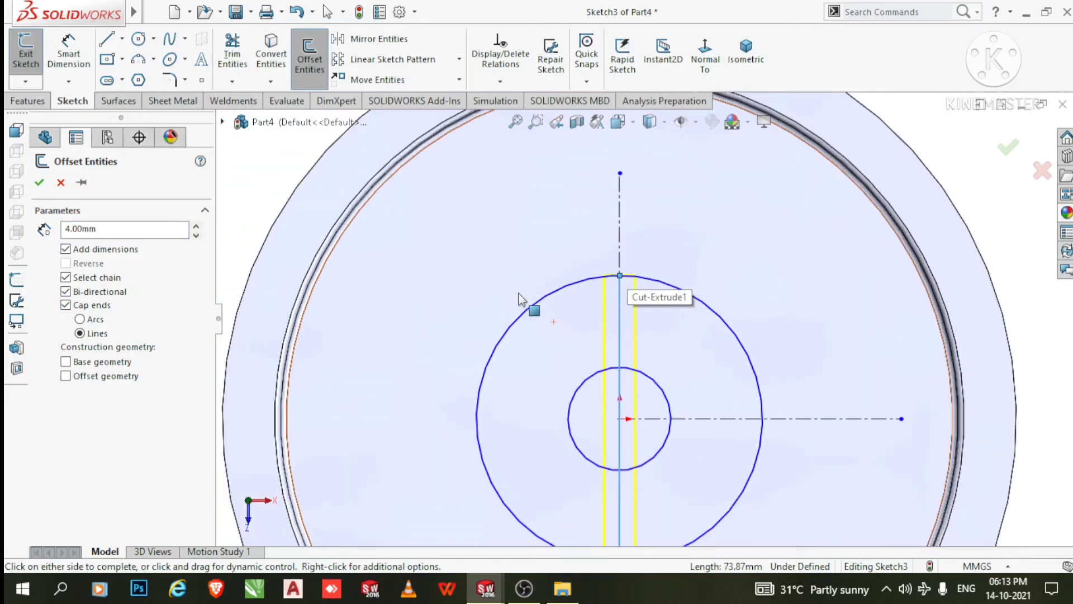
left_click(39, 183)
Trim the left offset line's overshoot above the larger circle and the circle's arc between that line and the upper quadrant point
scroll(622, 300, "down", 3)
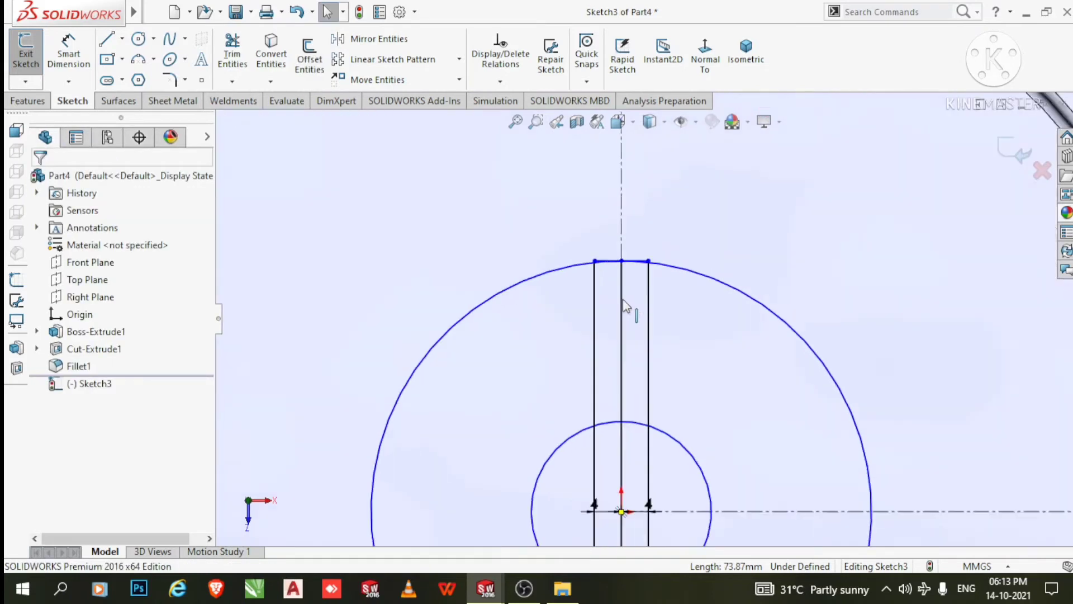
scroll(626, 307, "down", 4)
scroll(598, 248, "down", 3)
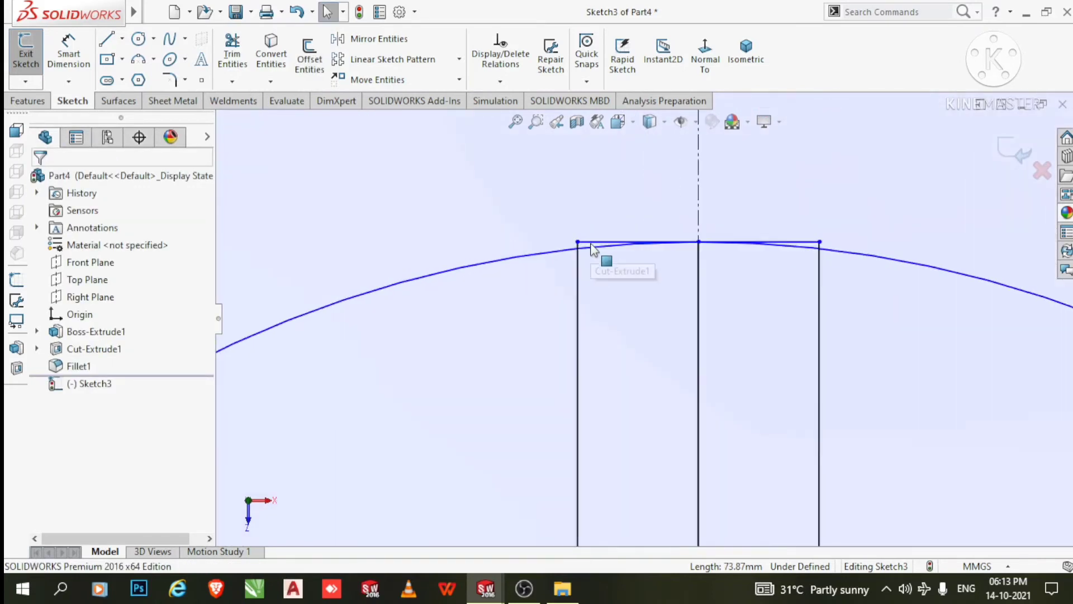
scroll(593, 249, "down", 2)
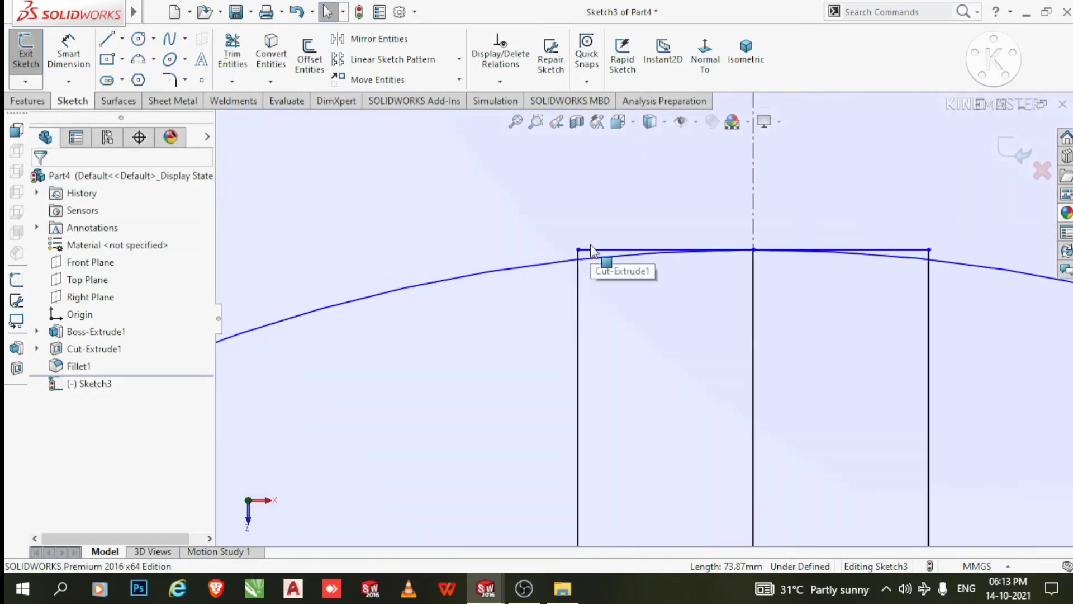
left_click(243, 45)
scroll(587, 264, "up", 1)
scroll(627, 322, "down", 3)
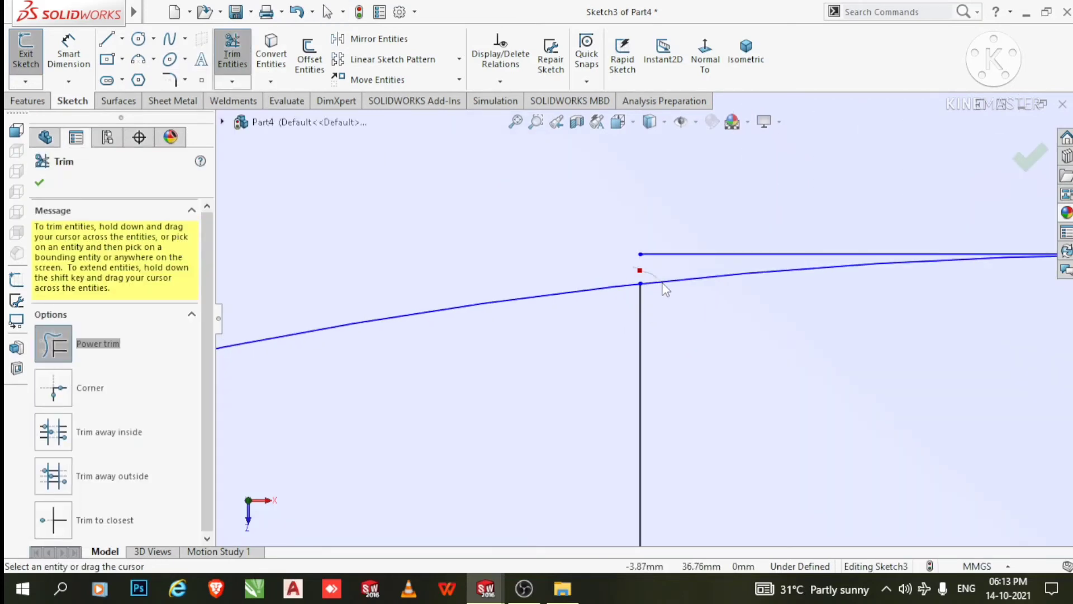
left_click_drag(663, 285, 666, 293)
Trim away the left half of the upper cap line and the middle vertical line down to the smaller circle
scroll(719, 335, "up", 3)
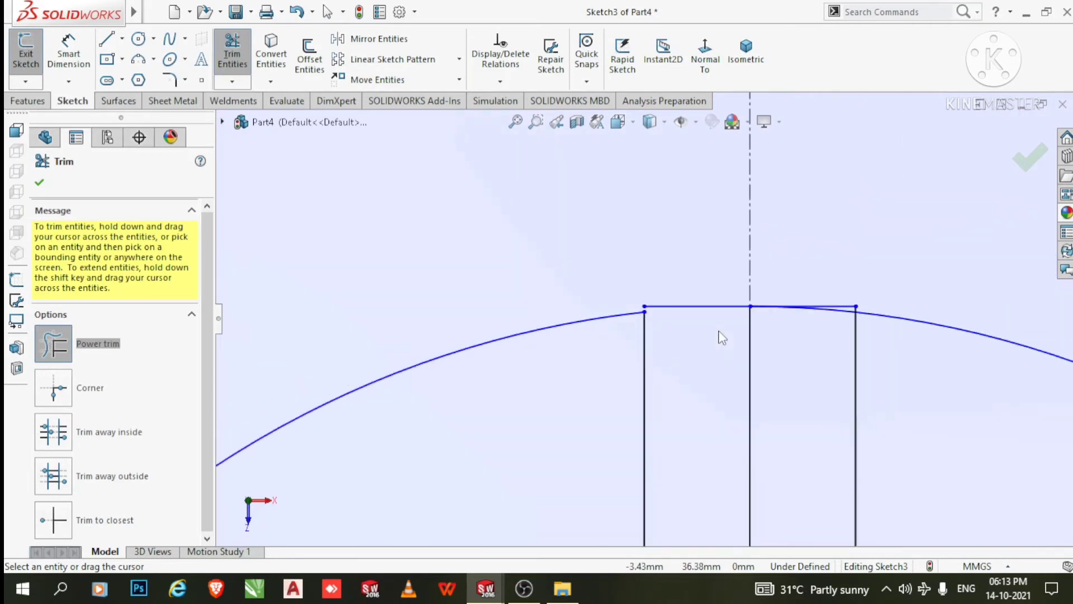
scroll(720, 336, "up", 2)
scroll(693, 327, "down", 4)
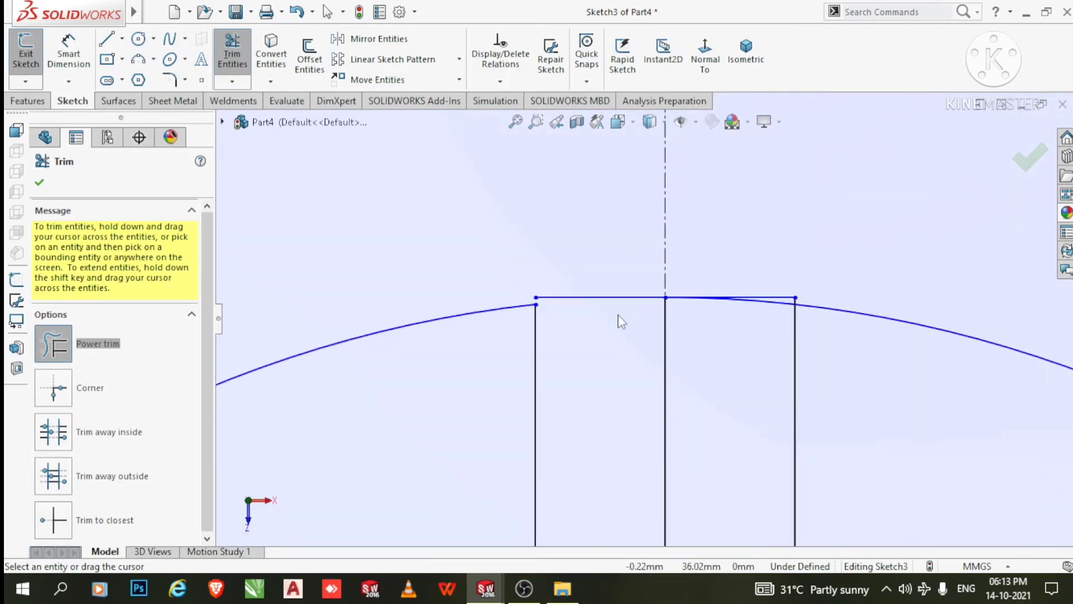
scroll(619, 321, "down", 2)
mouse_move(587, 311)
left_mouse_down()
mouse_move(620, 242)
mouse_move(691, 338)
mouse_move(732, 359)
left_mouse_up()
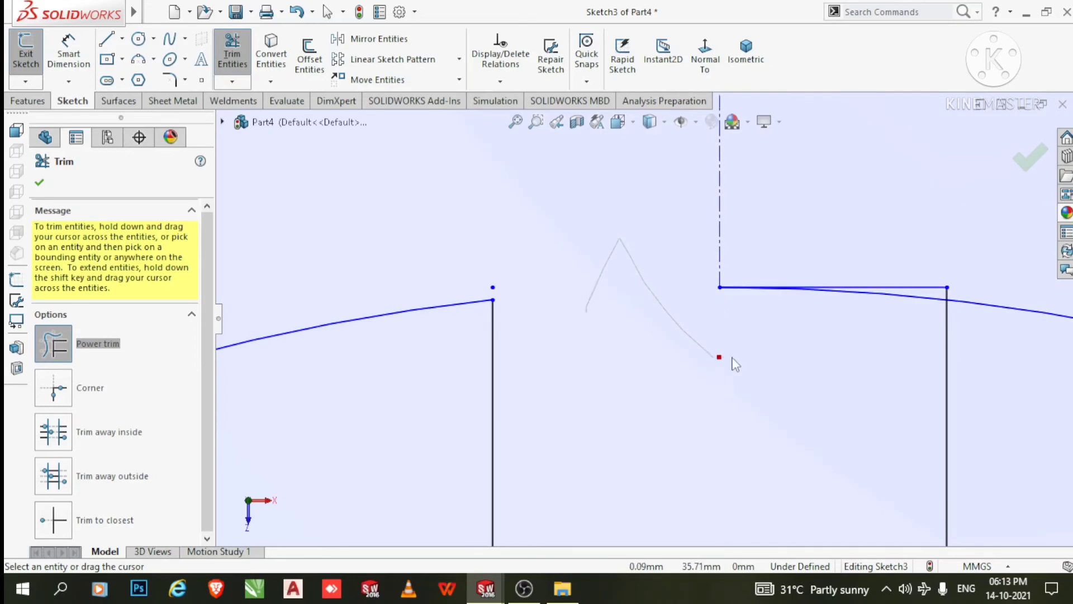
Trim the right half of the upper cap, the larger circle's arc beneath it and the right offset line's overshoot
scroll(889, 316, "down", 2)
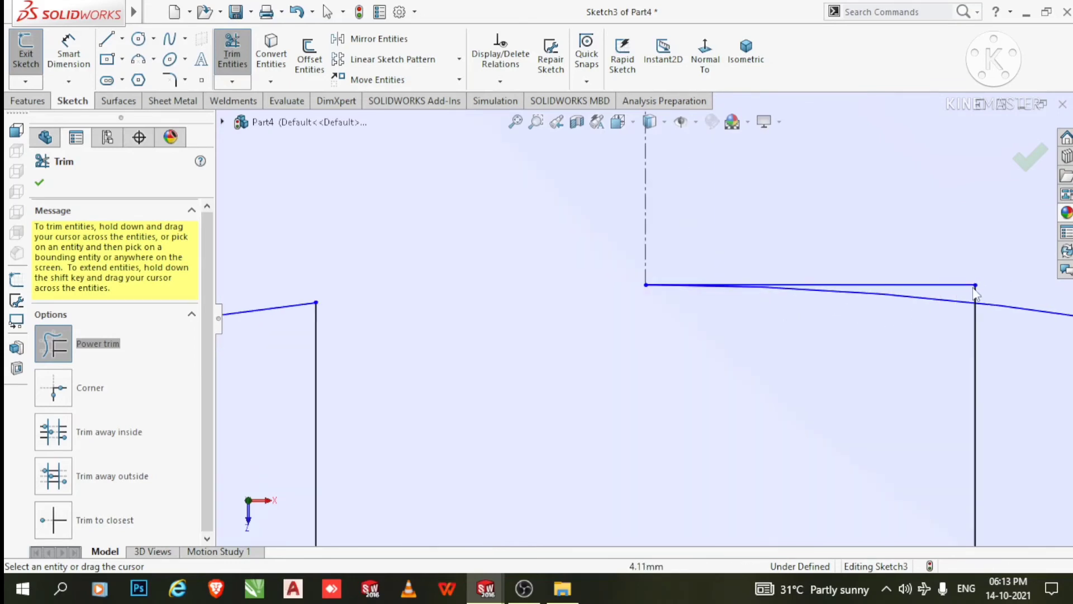
scroll(975, 294, "down", 3)
mouse_move(833, 309)
left_mouse_down()
mouse_move(757, 335)
mouse_move(732, 266)
left_mouse_up()
scroll(719, 289, "up", 3)
scroll(719, 289, "up", 5)
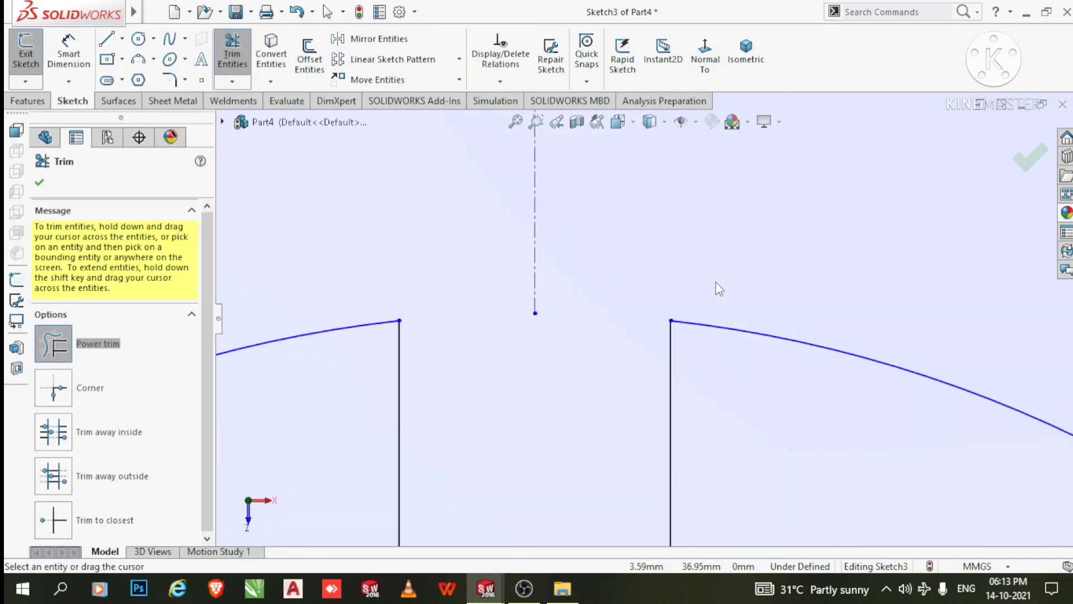
Trim away the portions of all three vertical lines that lie inside the smaller circle
scroll(719, 289, "up", 3)
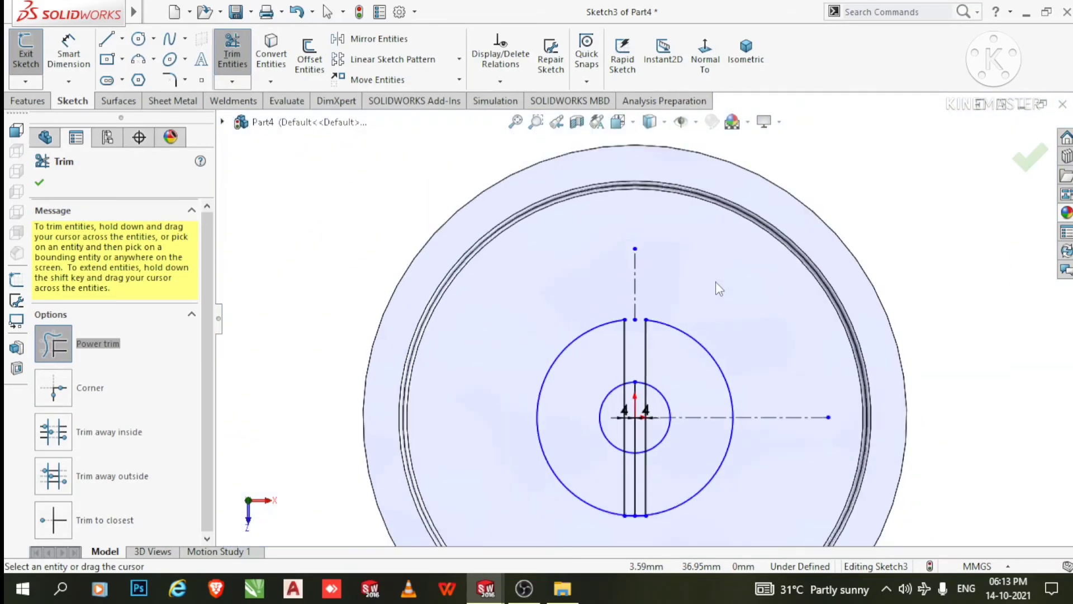
scroll(634, 475, "down", 5)
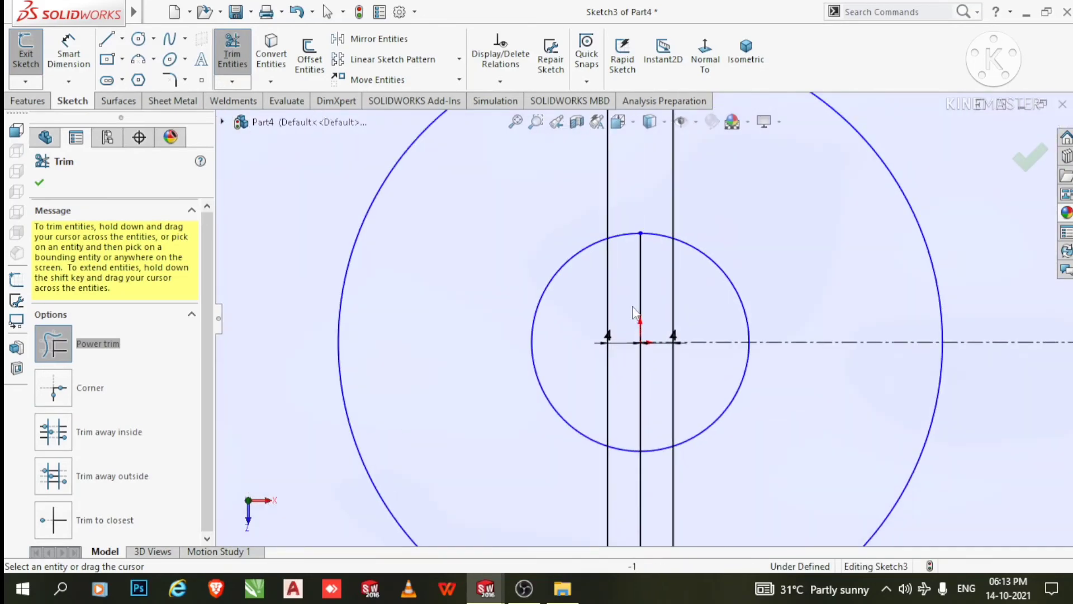
left_click_drag(619, 305, 597, 322)
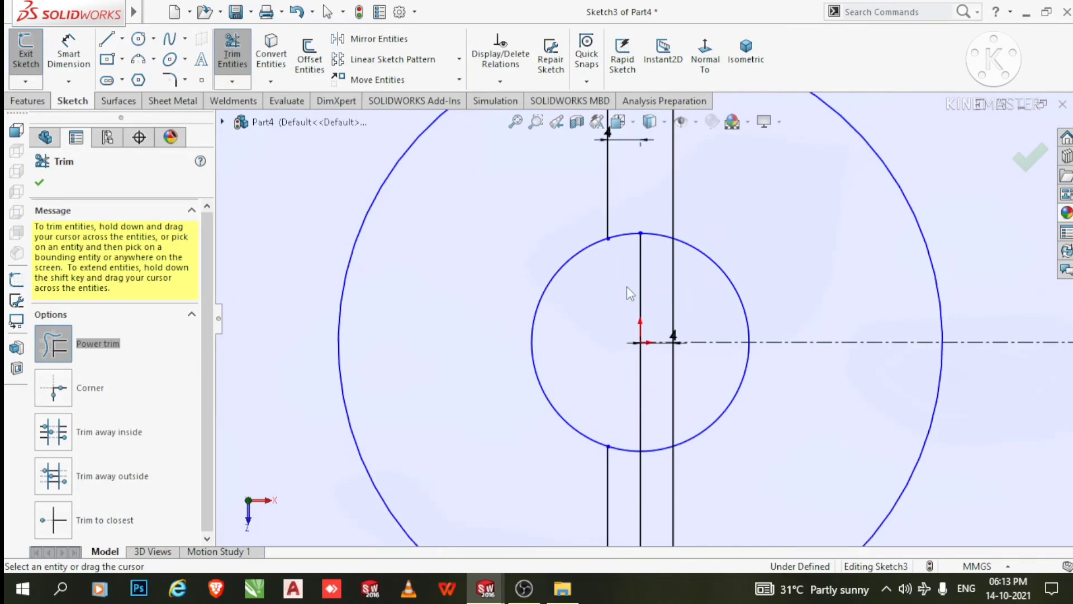
left_click_drag(626, 288, 680, 299)
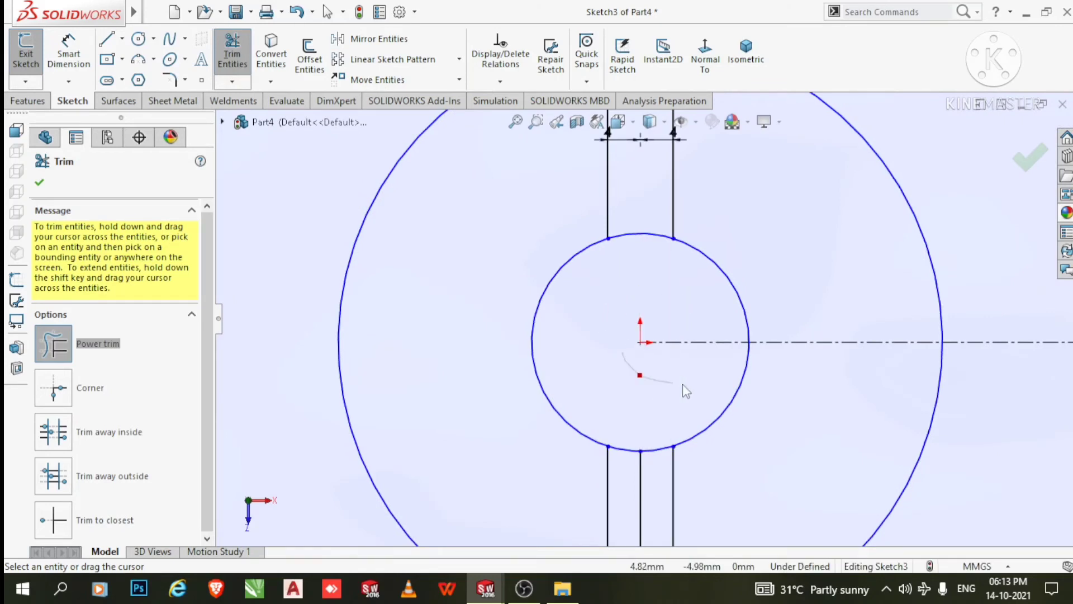
Trim the smaller circle's upper and lower arcs between the offset lines, plus the remaining lower part of the middle line
left_click_drag(653, 219, 642, 267)
left_click_drag(628, 481, 633, 487)
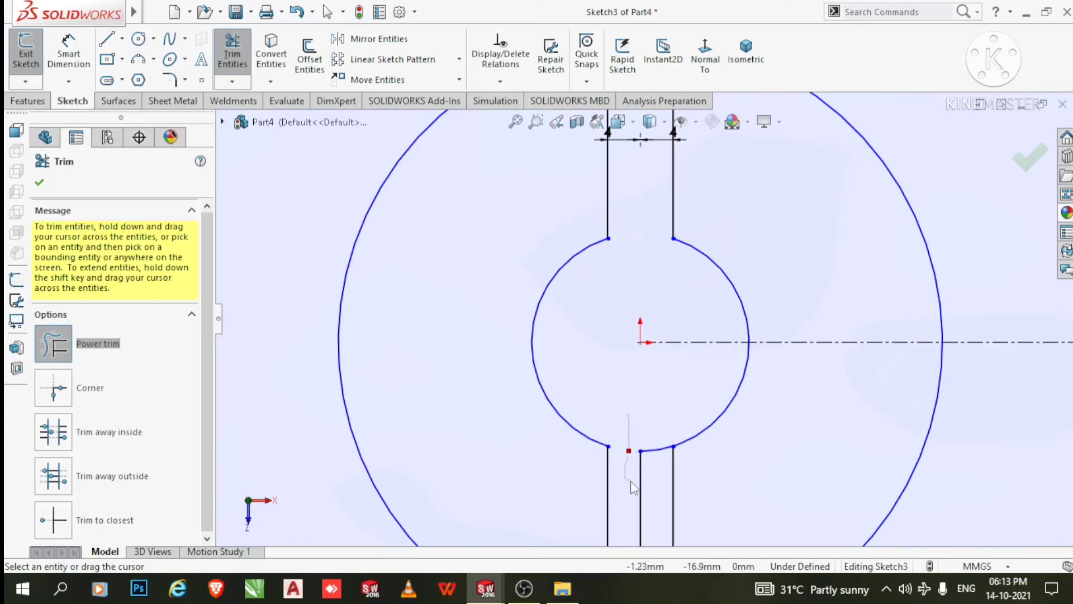
scroll(646, 442, "up", 5)
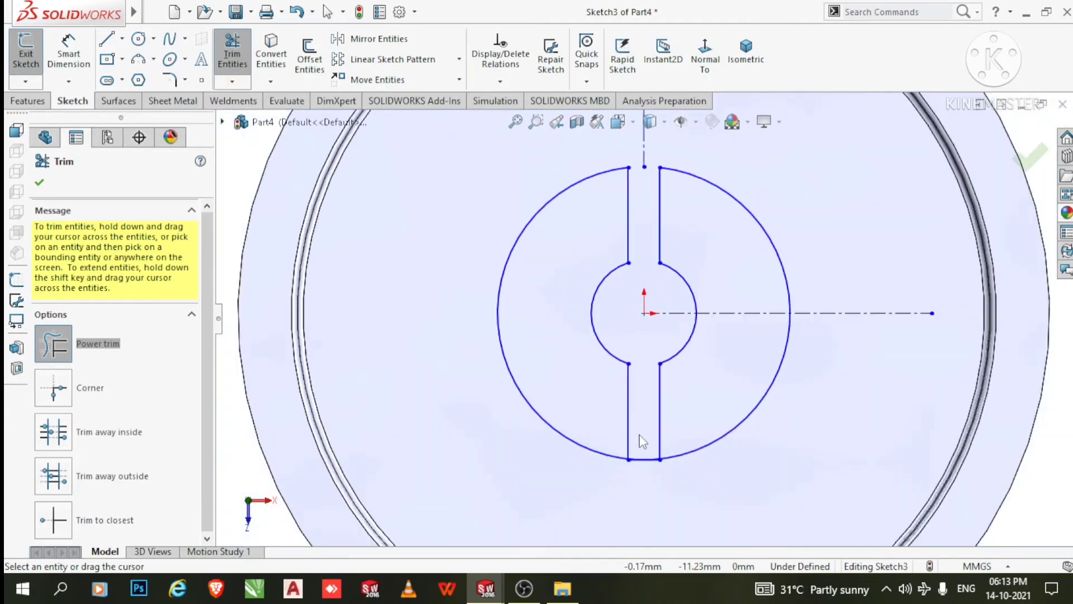
Trim the larger circle's lower arc and the lower cap line between the two offset lines
scroll(649, 470, "down", 5)
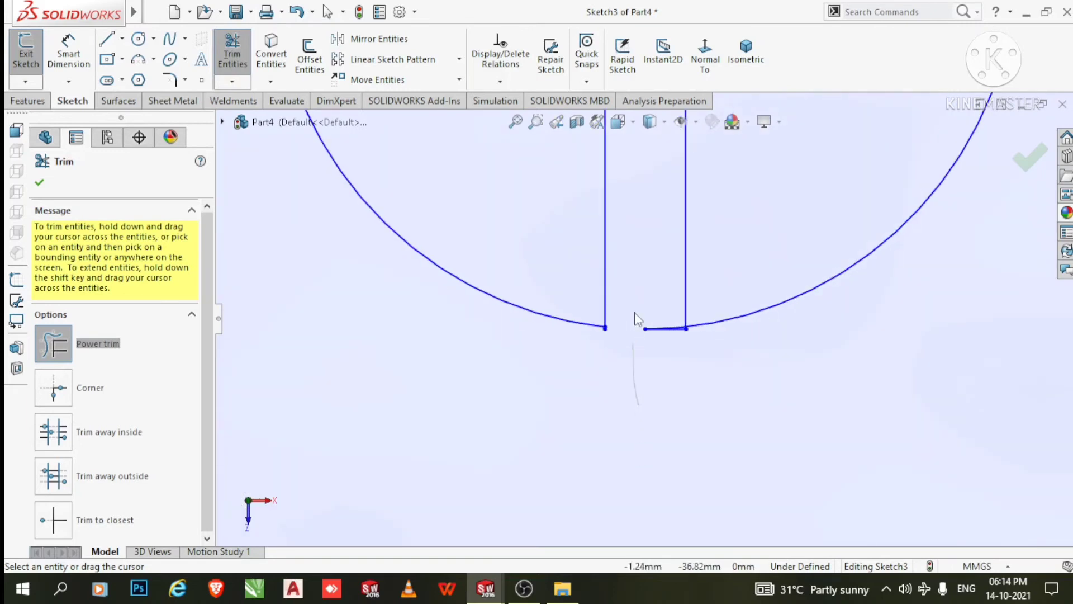
scroll(635, 311, "down", 5)
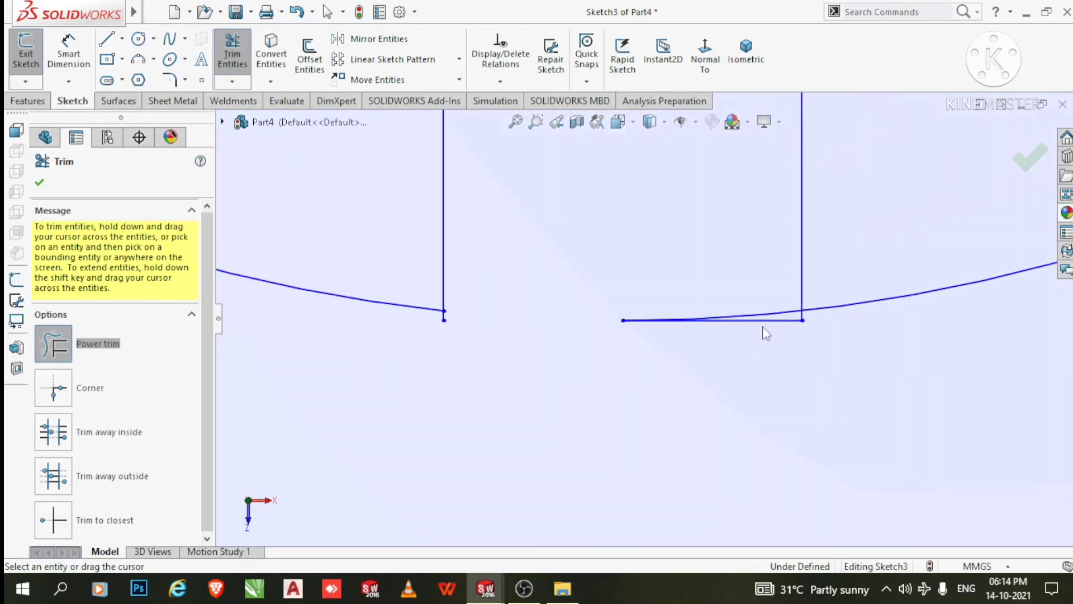
left_click_drag(766, 334, 781, 307)
Trim the short overshoots of both offset lines below the larger circle and finish trimming
scroll(788, 313, "down", 4)
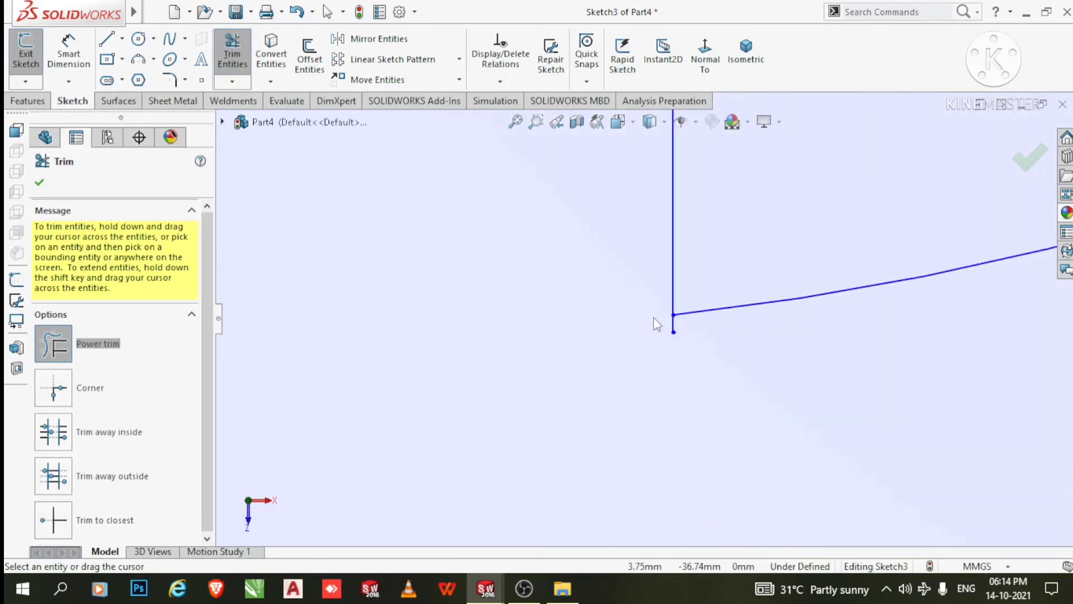
left_click_drag(730, 330, 659, 330)
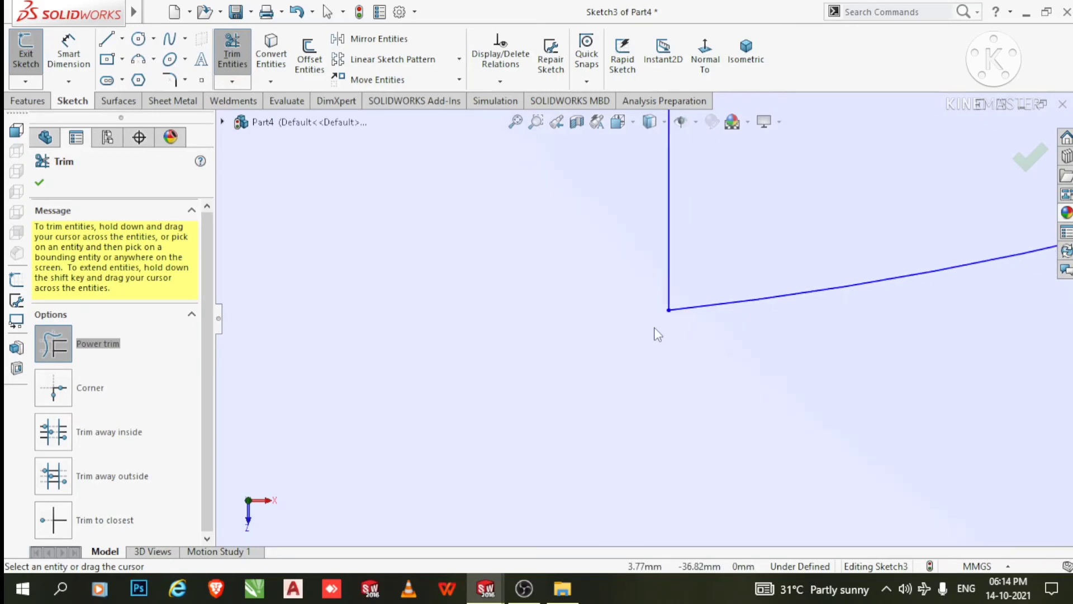
scroll(653, 328, "up", 8)
scroll(487, 311, "down", 3)
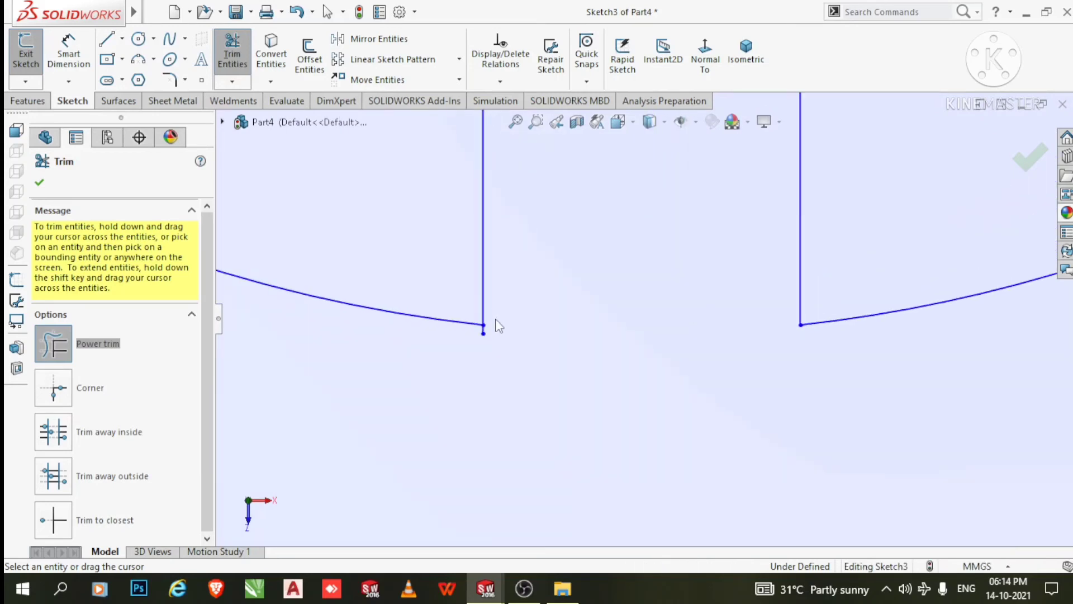
scroll(499, 326, "down", 3)
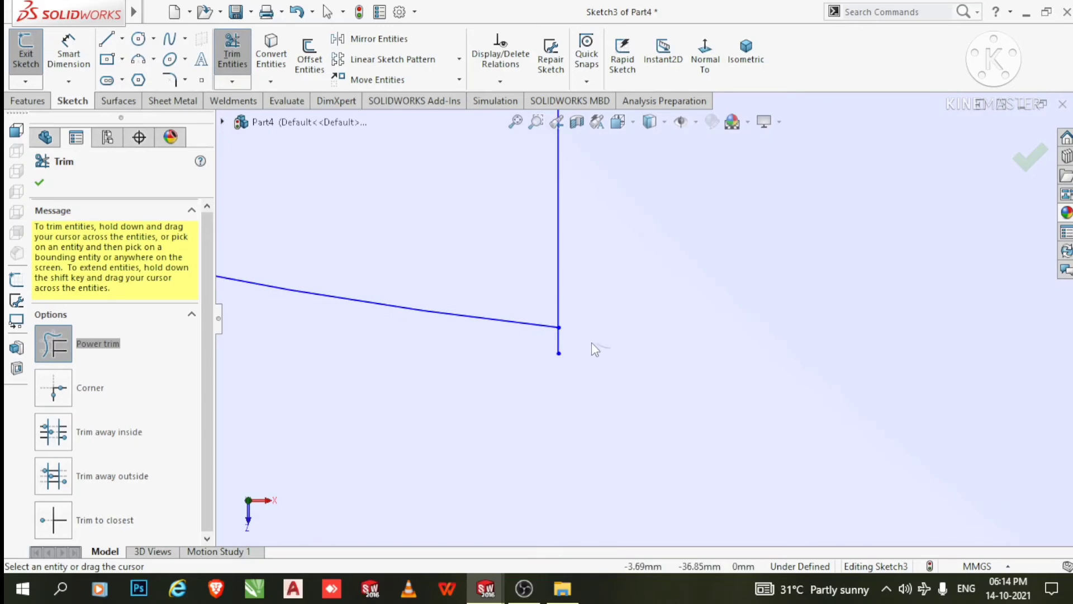
left_click(38, 185)
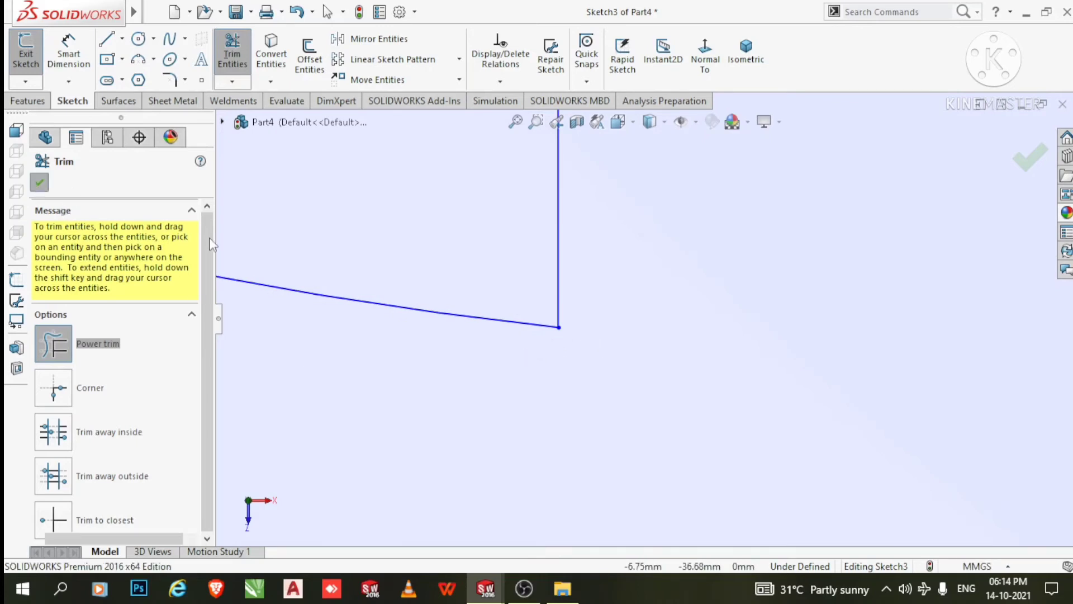
Cut-extrude the two half-ring profiles 3 mm deep into the recess floor with a blind end condition
scroll(749, 422, "up", 1)
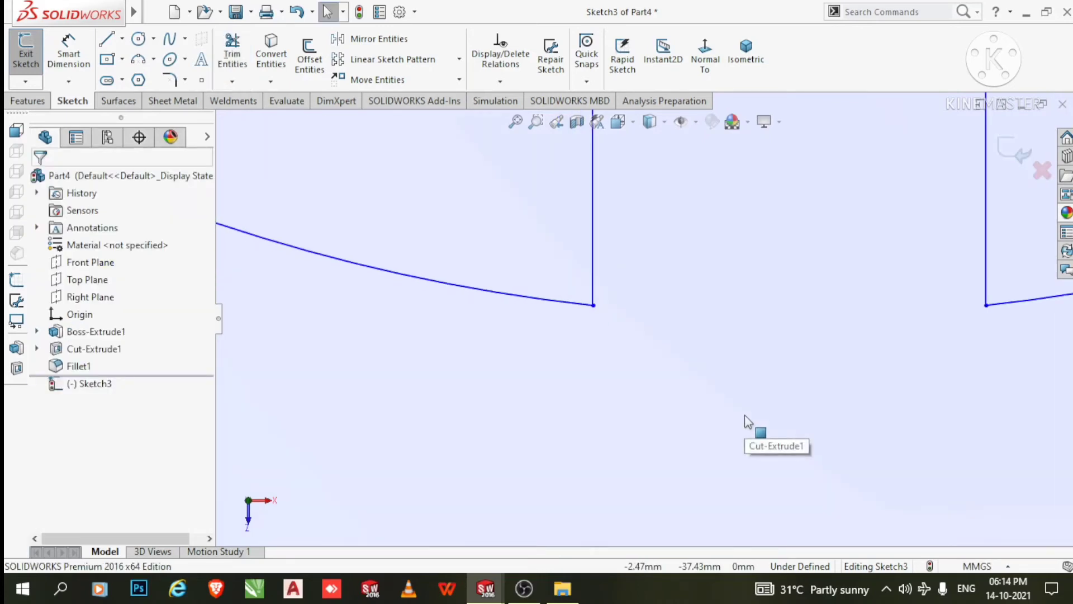
scroll(749, 422, "up", 1)
scroll(778, 430, "up", 1)
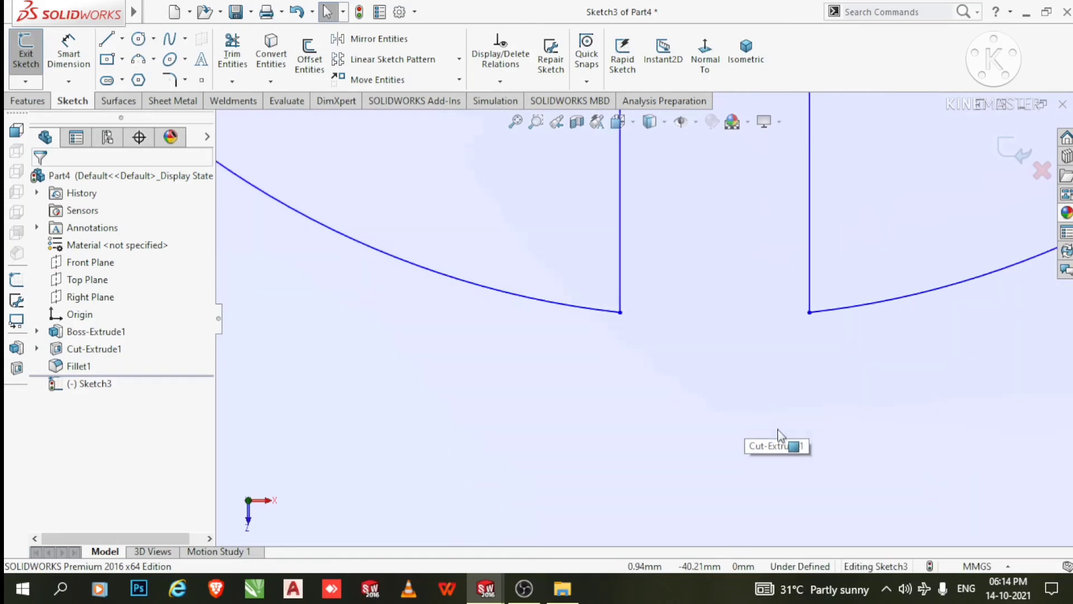
scroll(781, 434, "up", 3)
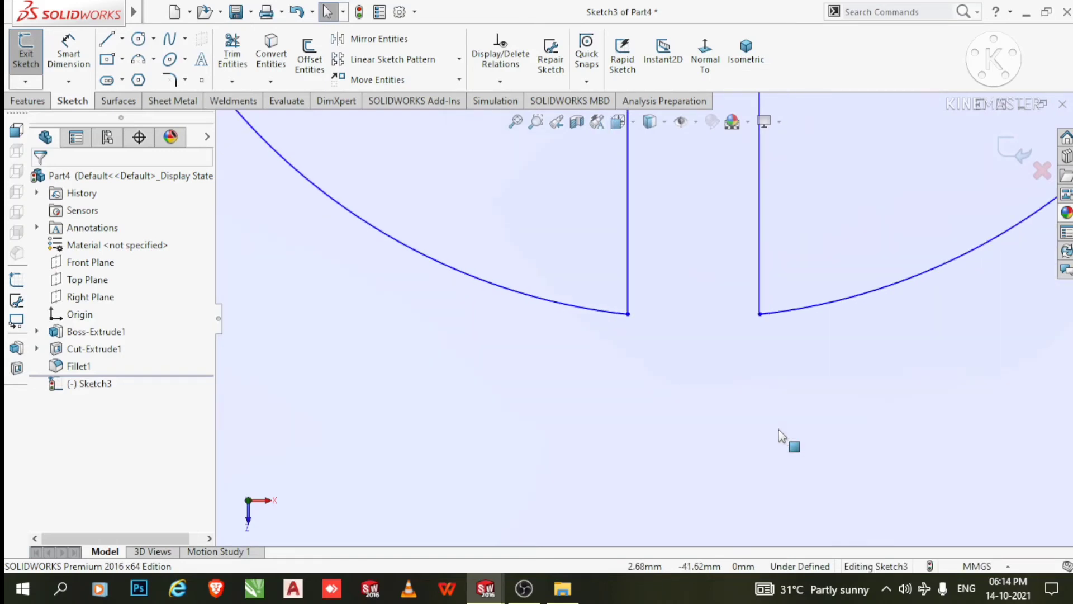
scroll(780, 435, "up", 1)
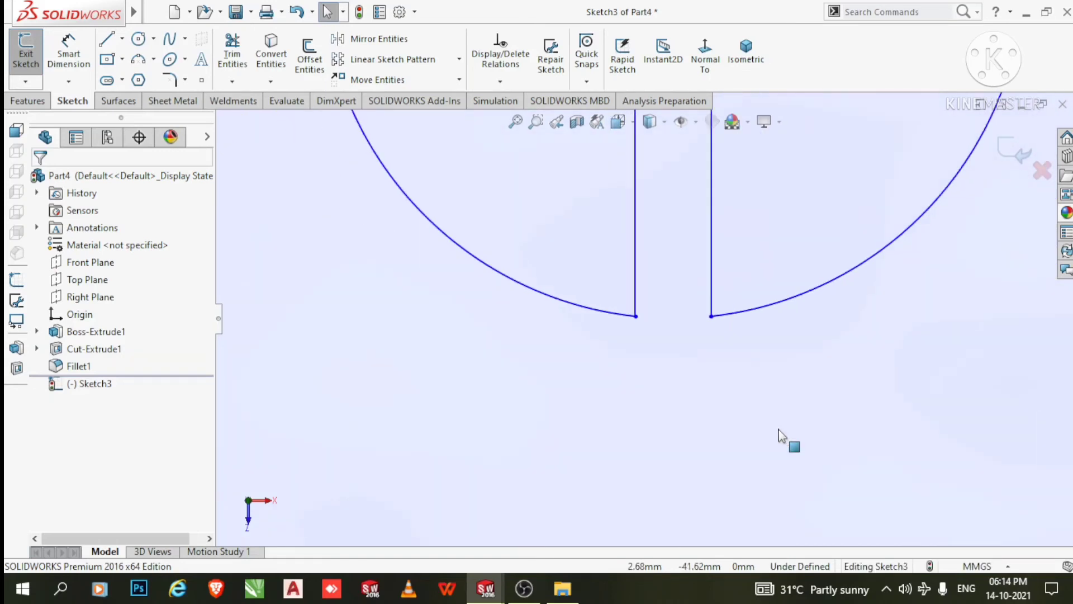
scroll(784, 304, "up", 1)
scroll(784, 305, "up", 2)
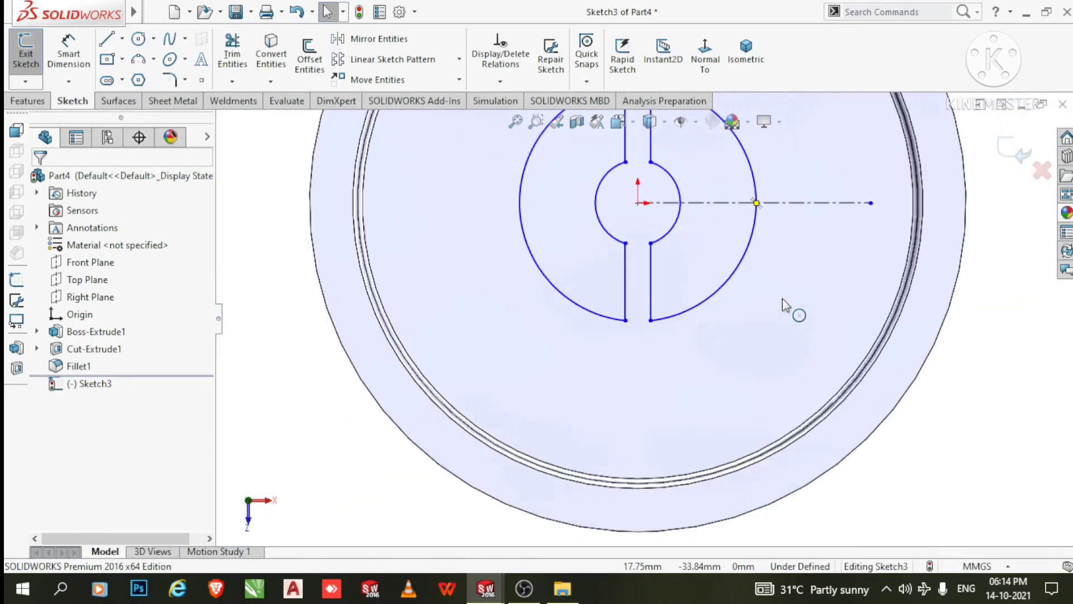
scroll(785, 307, "down", 1)
scroll(790, 312, "up", 3)
middle_click_drag(739, 316, 653, 277)
scroll(652, 278, "down", 2)
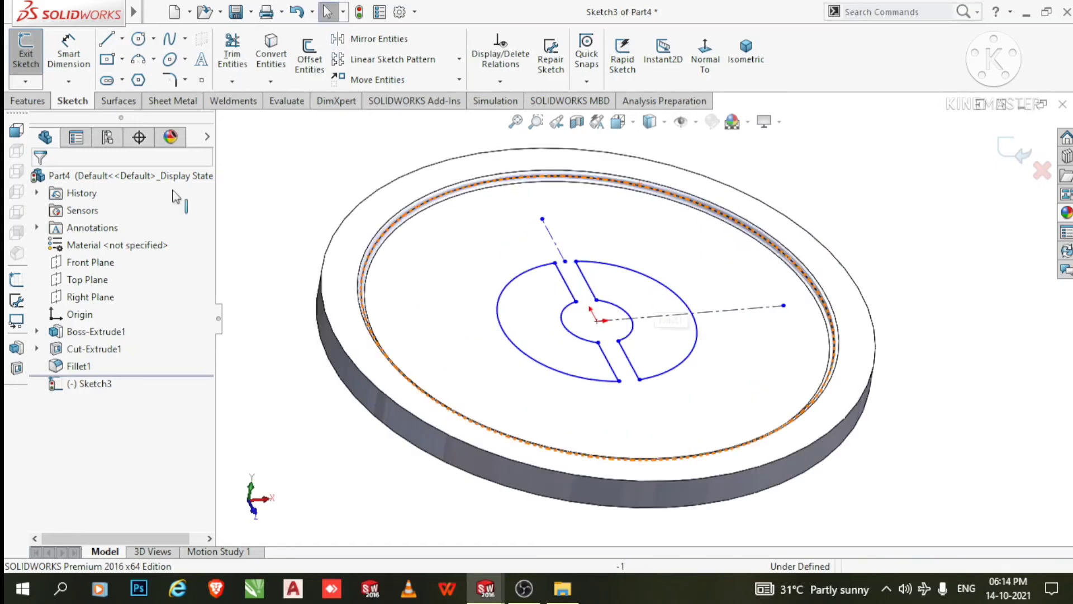
left_click(32, 102)
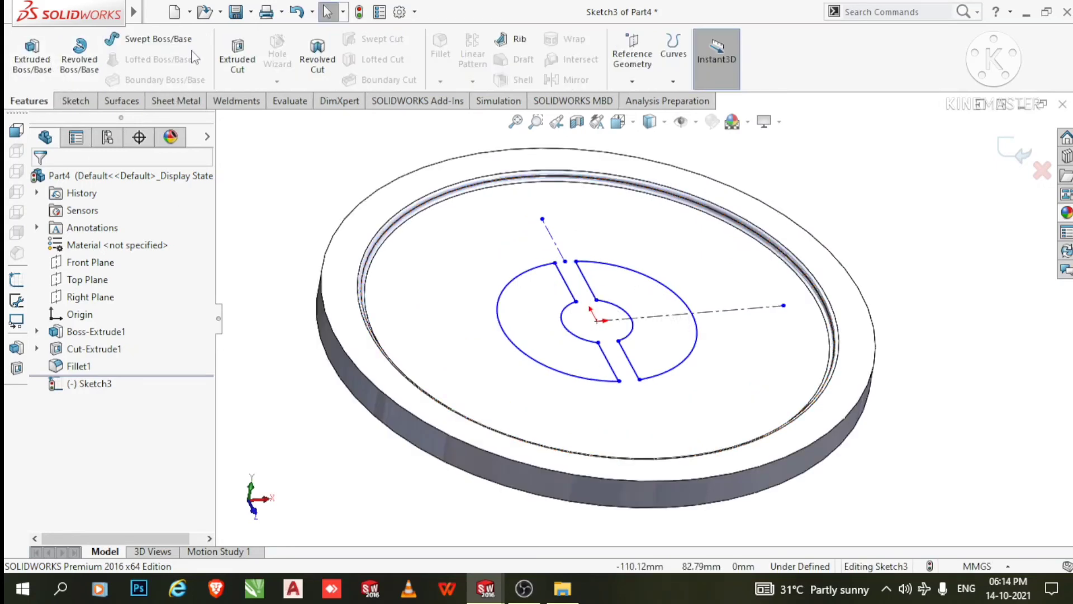
left_click(232, 57)
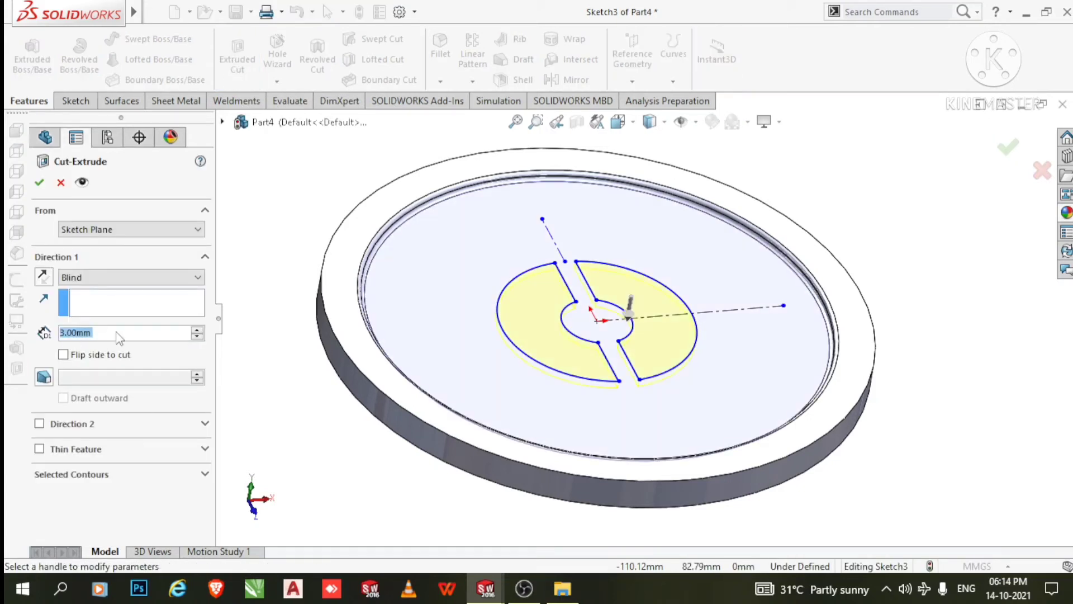
left_click(38, 182)
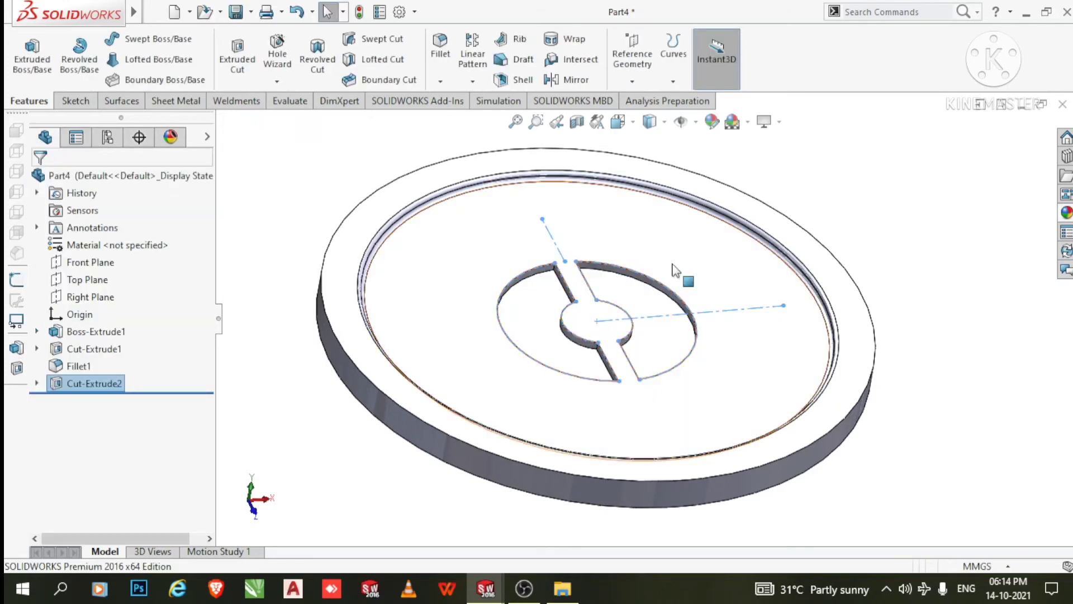
left_click(897, 209)
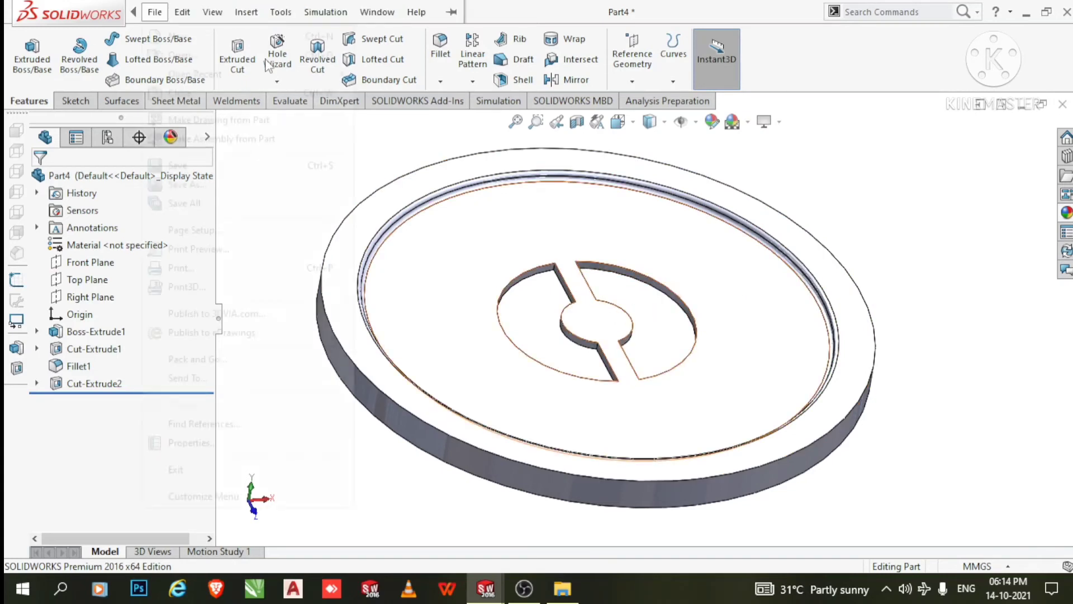
Start a symmetric fillet with a 1 mm radius and select the floor faces of both half-ring pockets
left_click(155, 12)
left_click(458, 44)
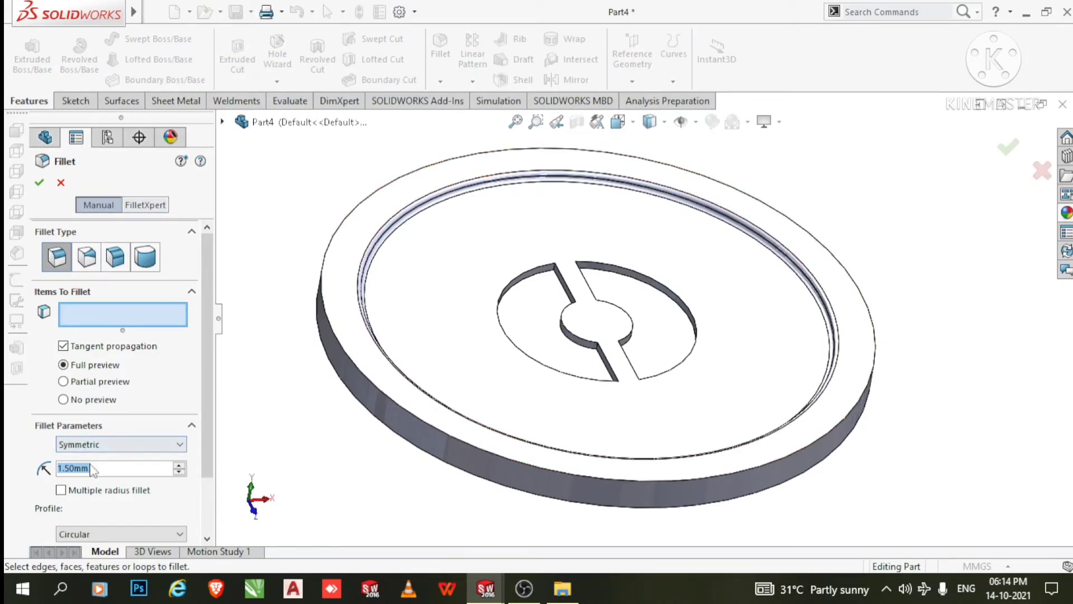
type("1")
key("Return")
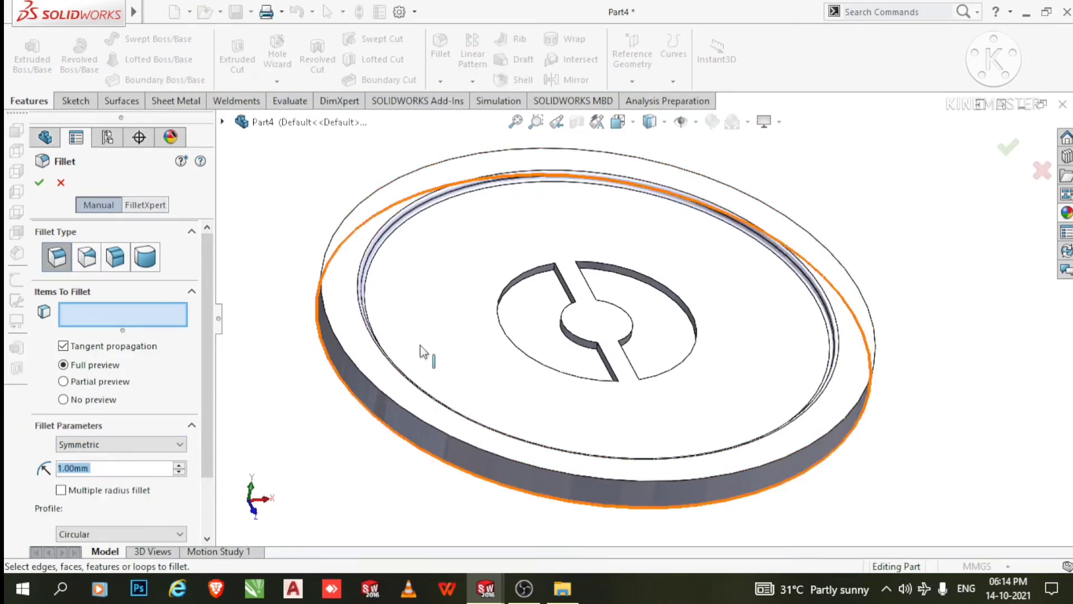
left_click(549, 313)
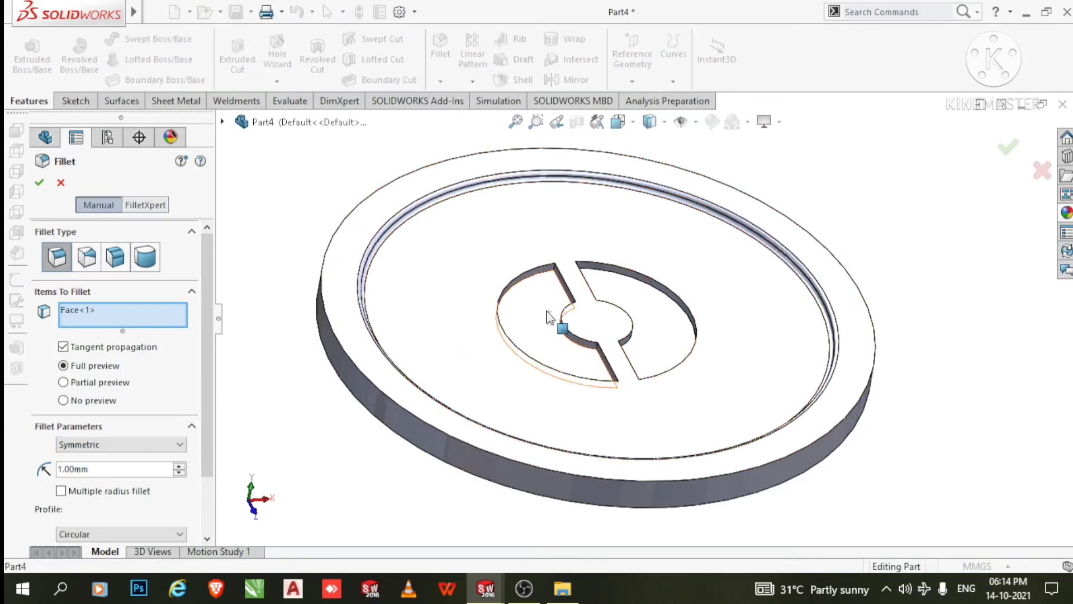
left_click(624, 292)
scroll(624, 294, "down", 4)
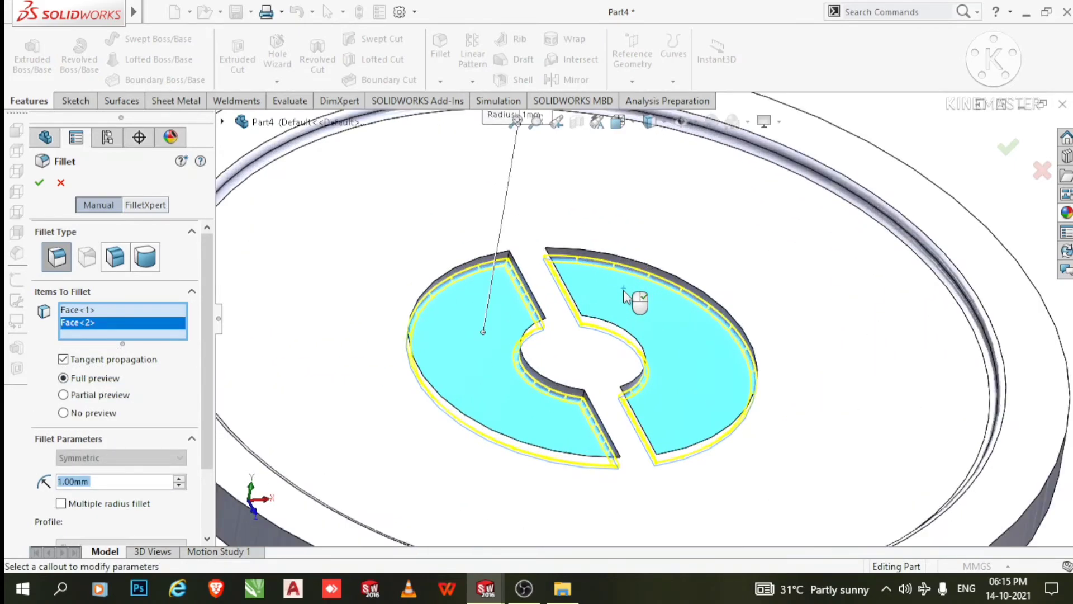
Add one pocket's outer and inner arc rim edges and the surrounding recess floor face to the fillet
scroll(624, 294, "down", 2)
left_click(631, 246)
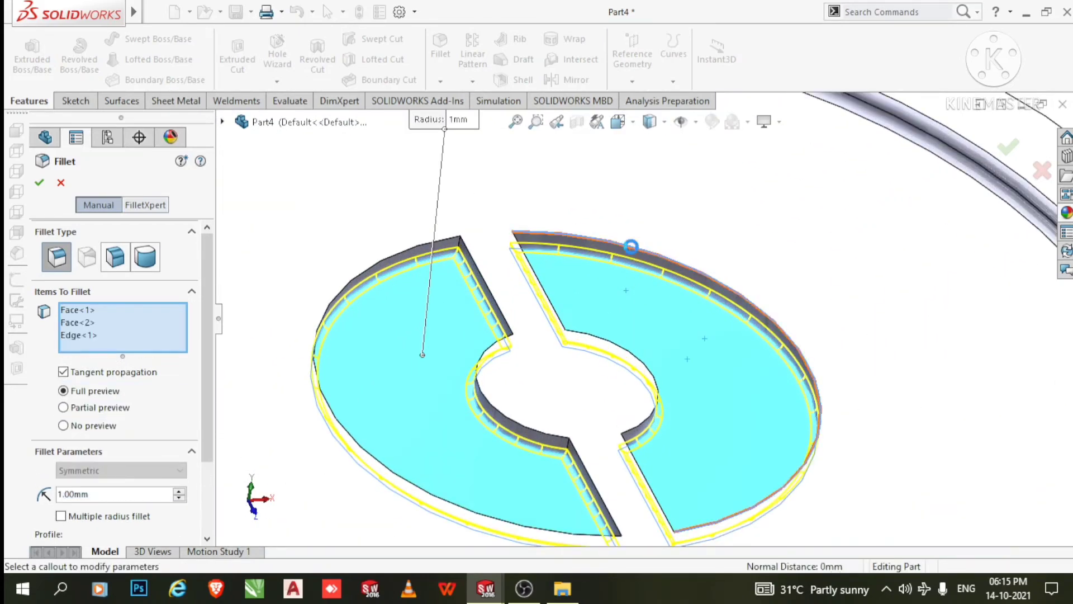
left_click(609, 345)
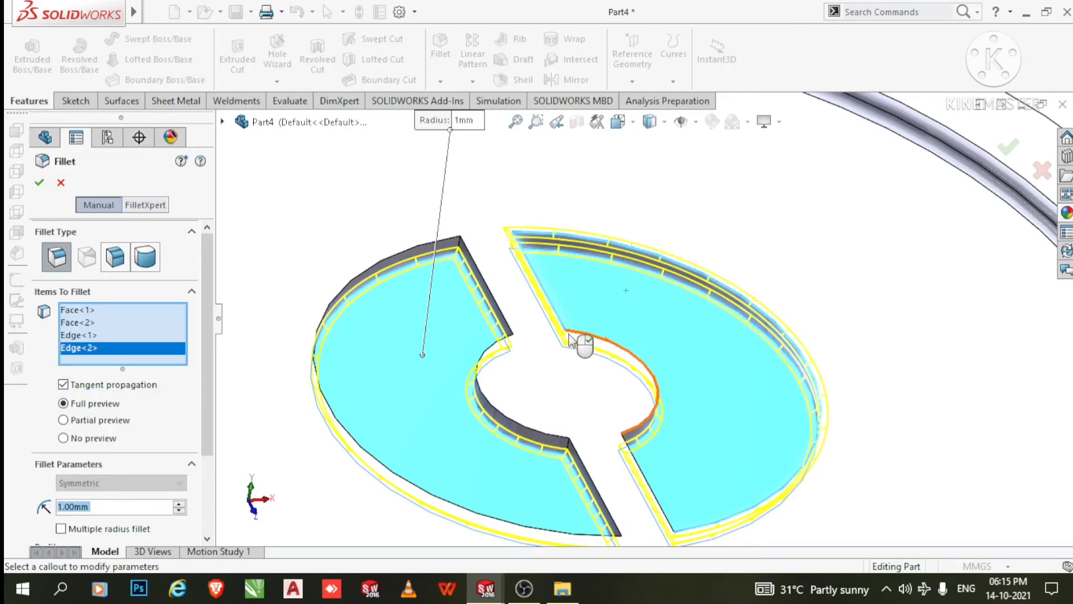
left_click(522, 312)
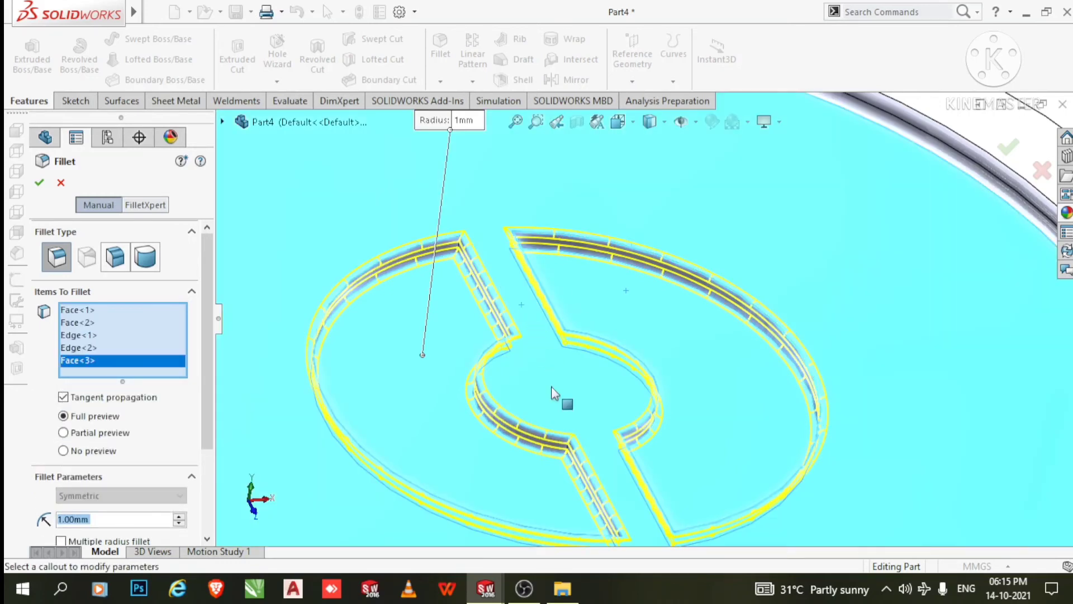
Add the vertical outer corner edges of both half-ring pockets at one end of the dividing bar to the fillet
scroll(552, 393, "up", 2)
scroll(581, 422, "up", 1)
middle_click_drag(640, 476, 673, 445)
scroll(676, 450, "down", 6)
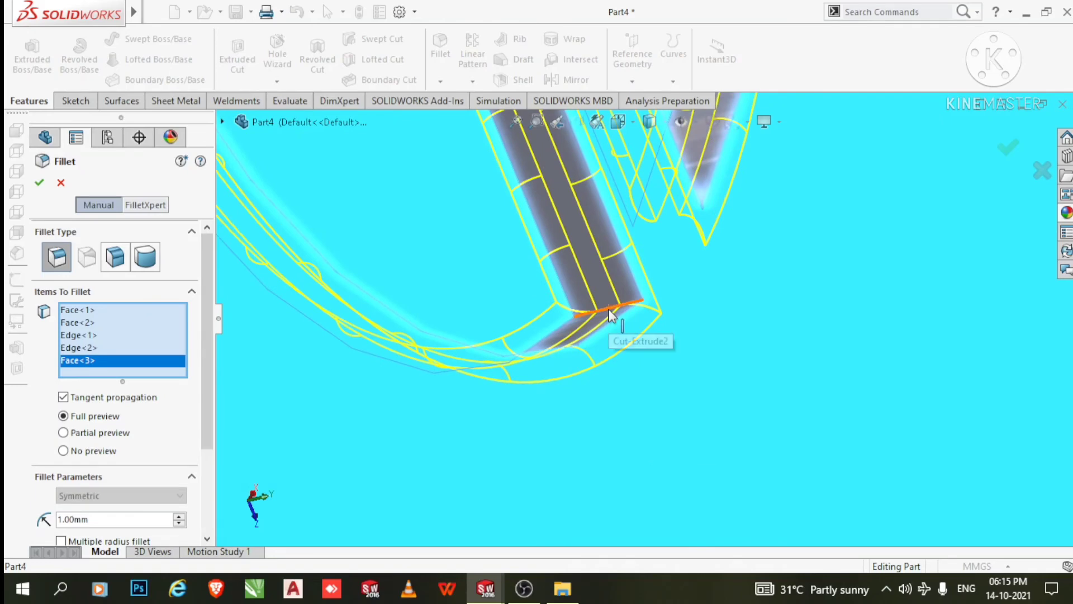
left_click(613, 313)
middle_click_drag(707, 350, 683, 294)
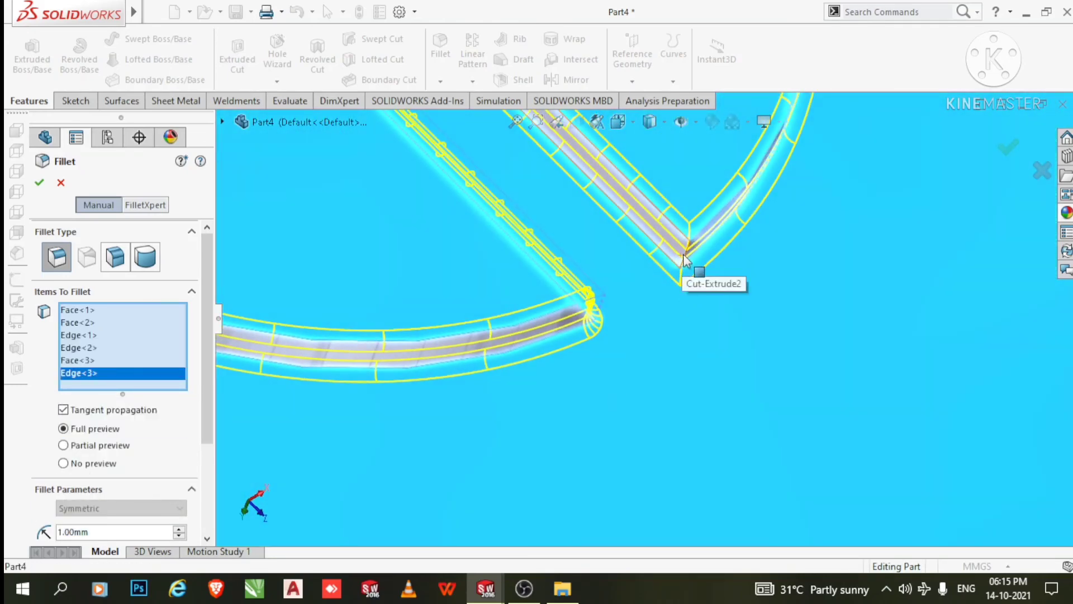
left_click(686, 262)
scroll(726, 358, "up", 5)
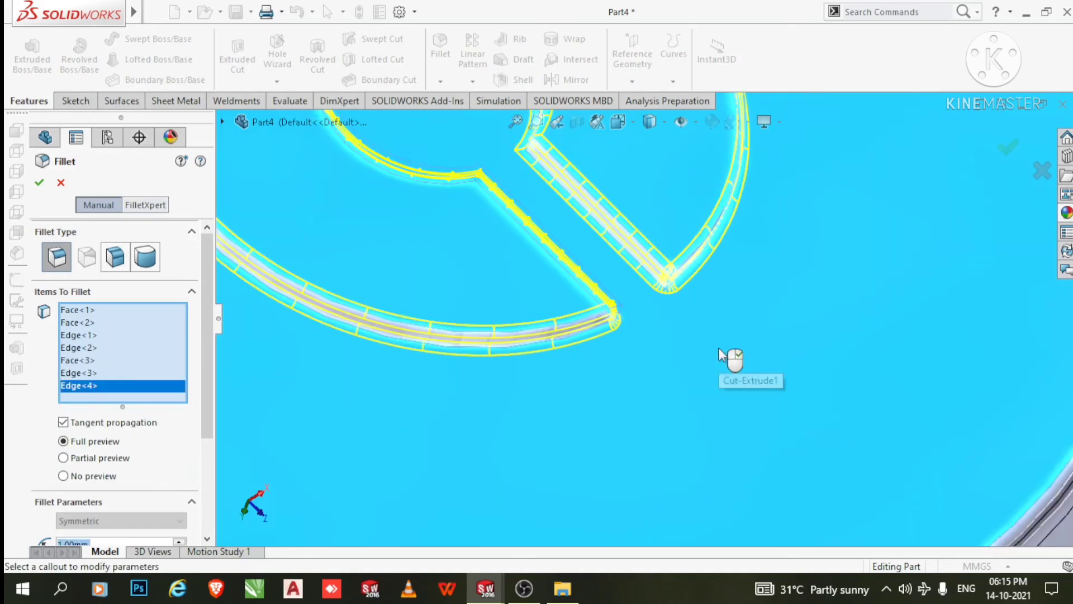
Add the vertical inner corner edges of both pockets, where the straight walls meet the inner arcs at that same end
scroll(596, 179, "down", 6)
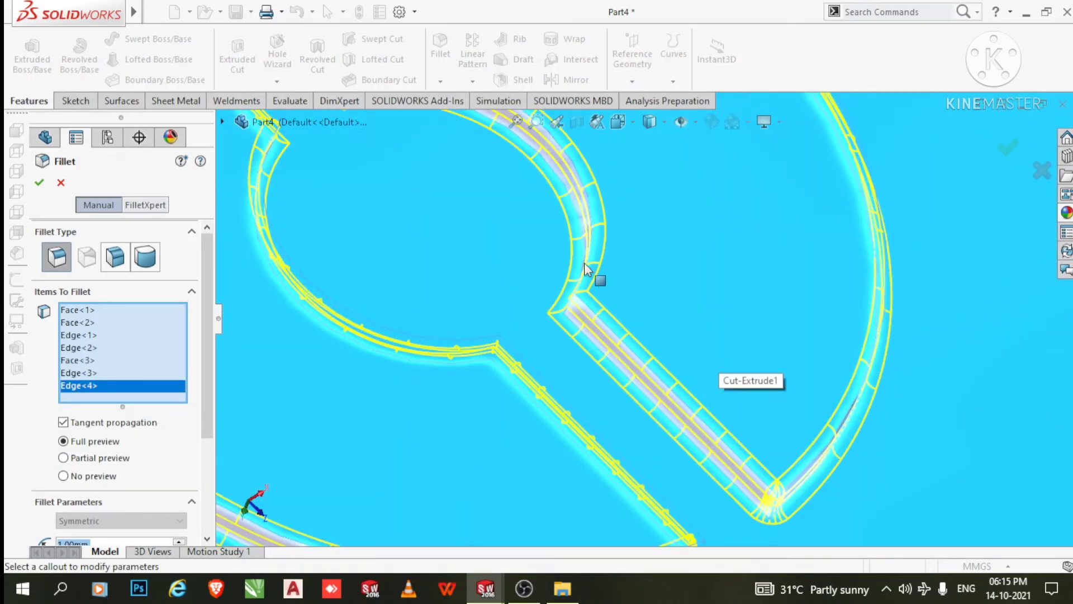
left_click(580, 308)
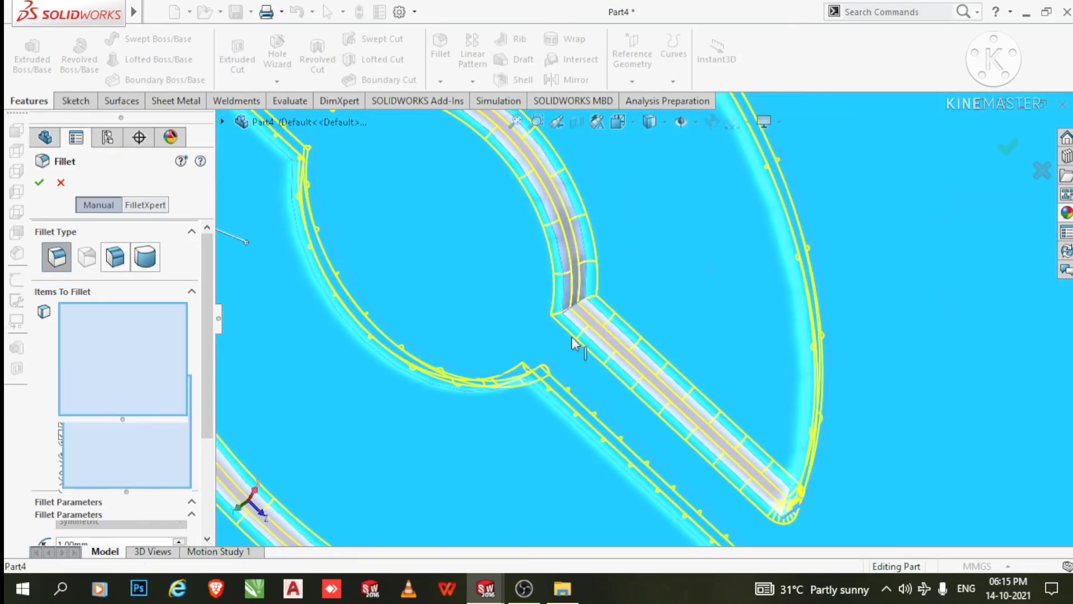
scroll(596, 406, "up", 3)
scroll(592, 407, "up", 2)
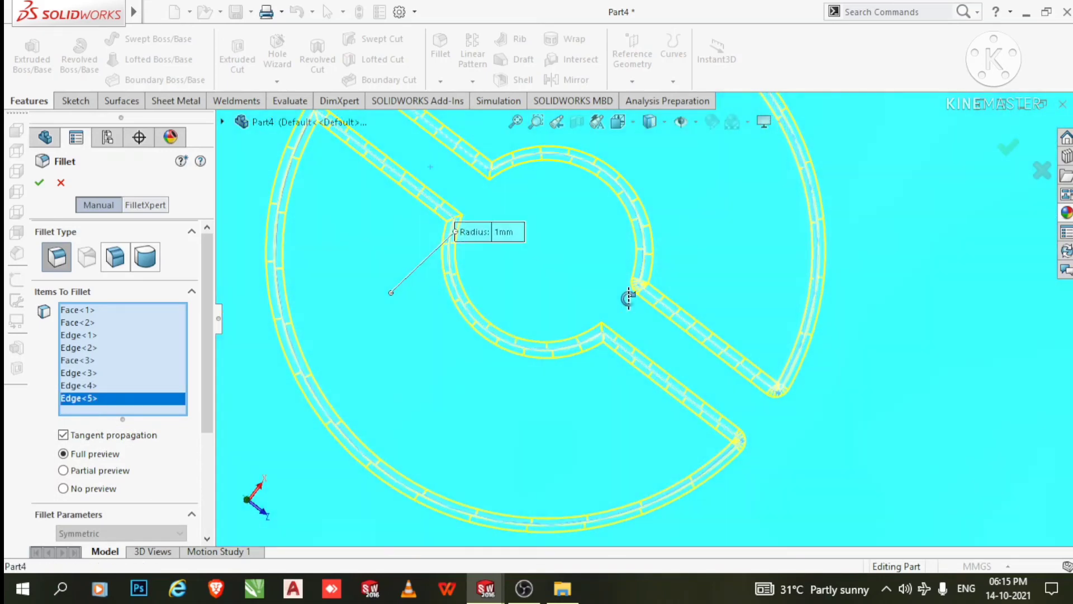
scroll(609, 352, "down", 8)
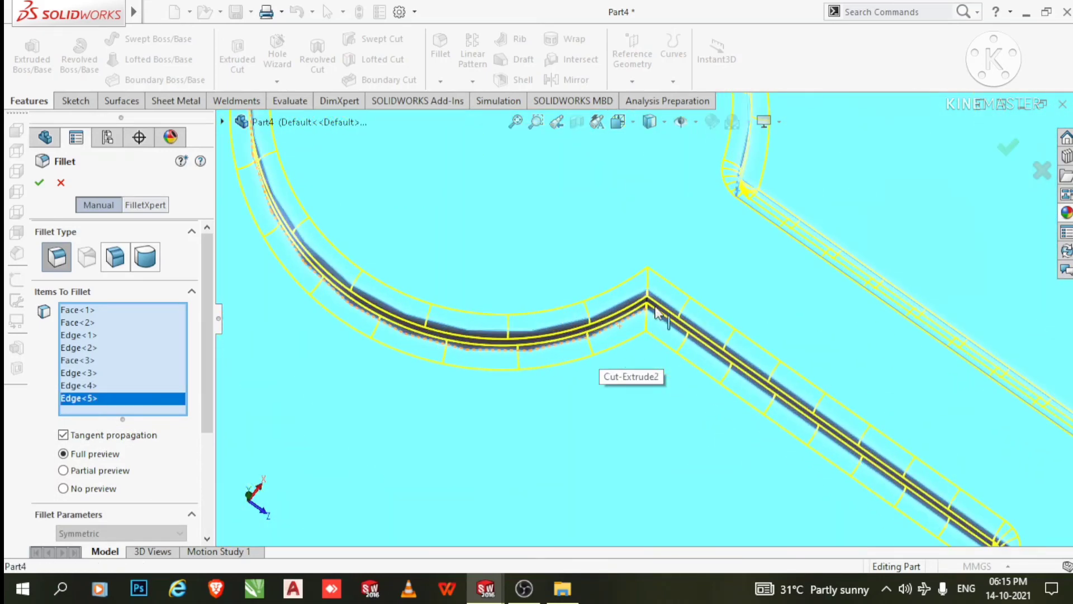
left_click(648, 310)
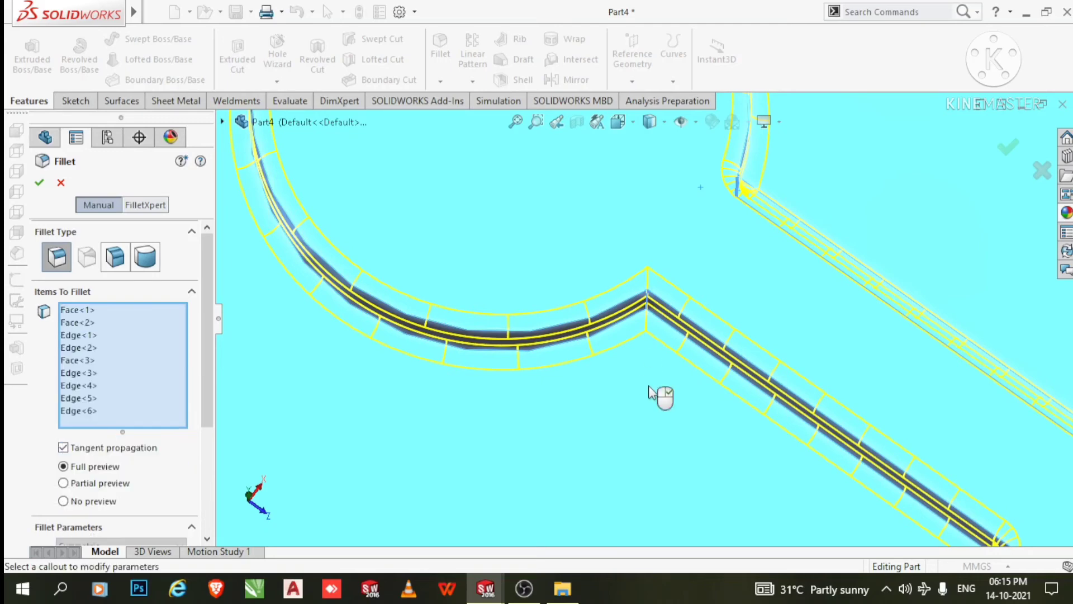
scroll(651, 391, "up", 3)
scroll(648, 392, "up", 2)
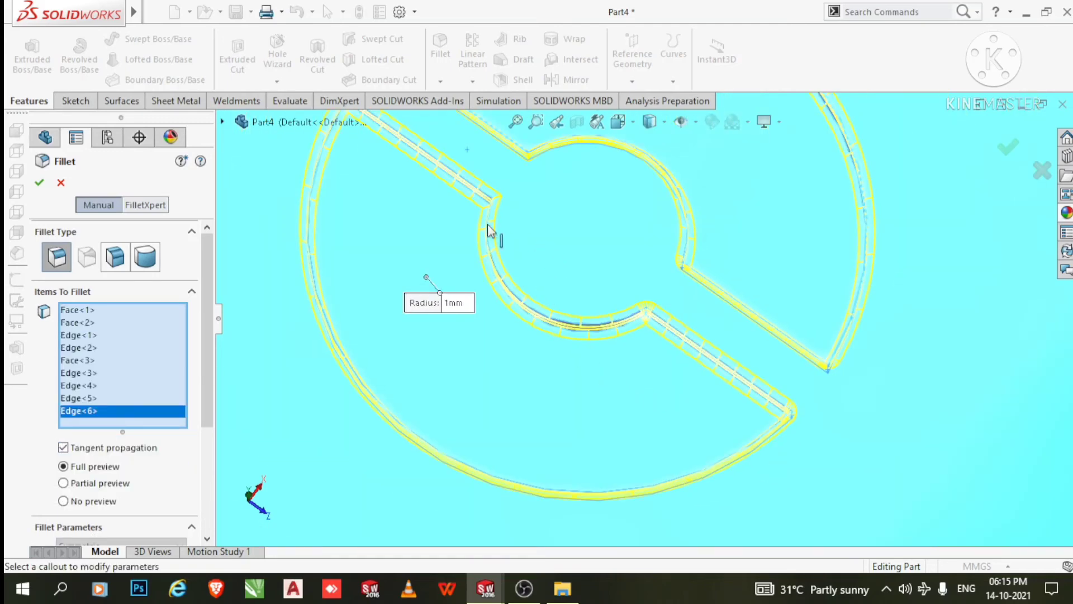
Add the vertical inner and outer corner edges at the opposite end of the first pocket to the fillet
scroll(490, 230, "down", 6)
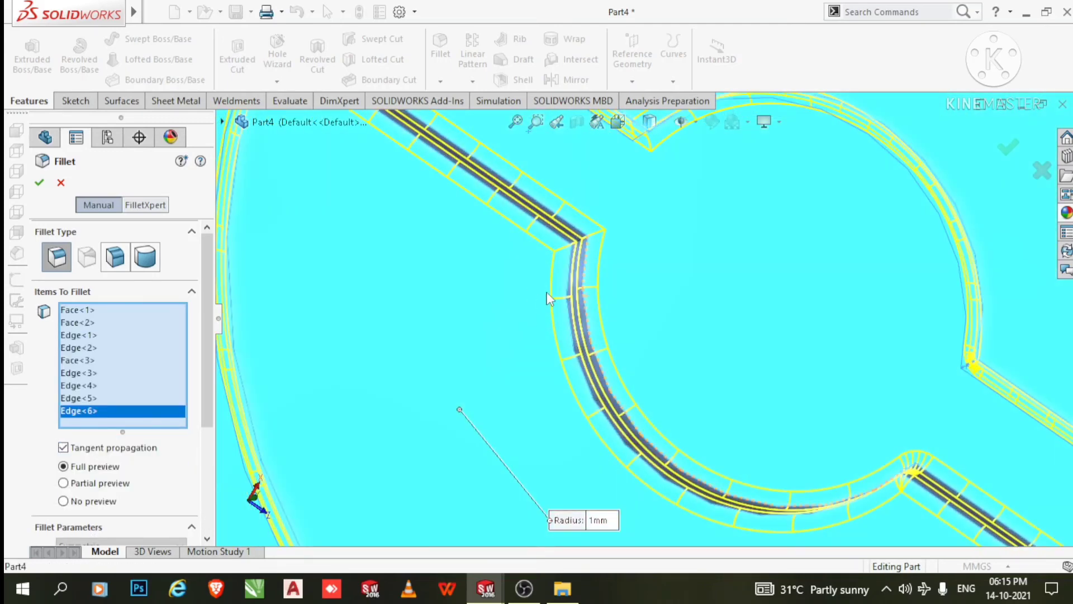
scroll(568, 270, "down", 6)
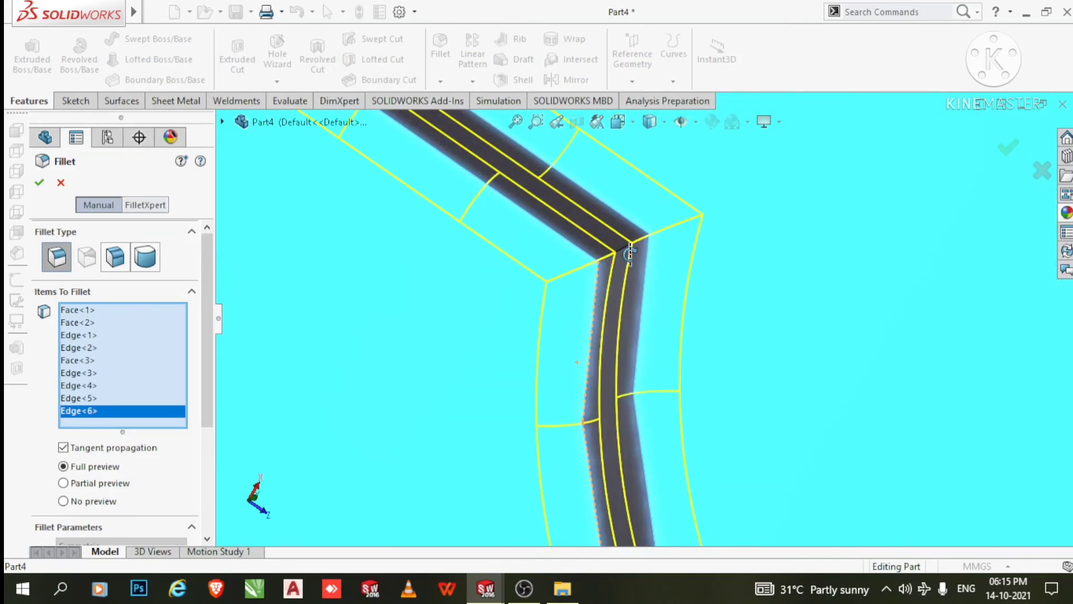
left_click(624, 256)
scroll(762, 335, "up", 5)
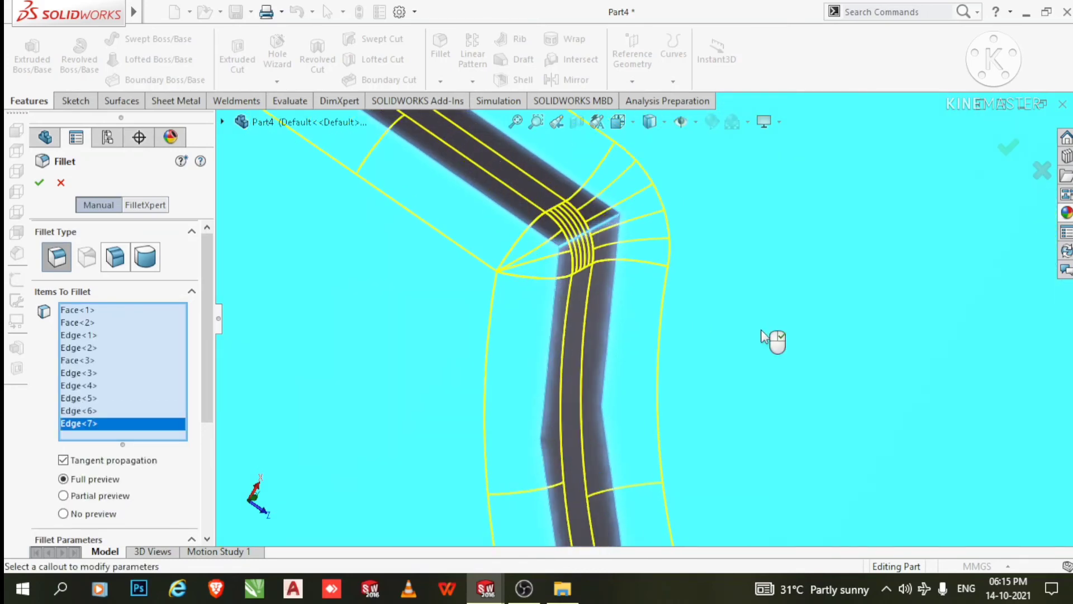
scroll(766, 347, "up", 2)
scroll(594, 180, "down", 10)
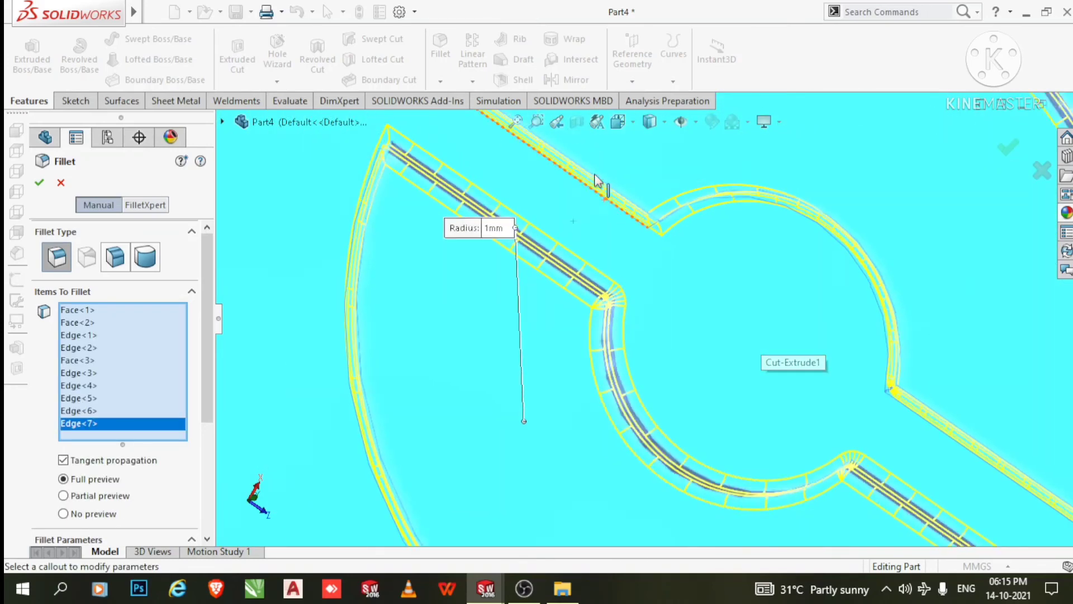
scroll(524, 251, "down", 8)
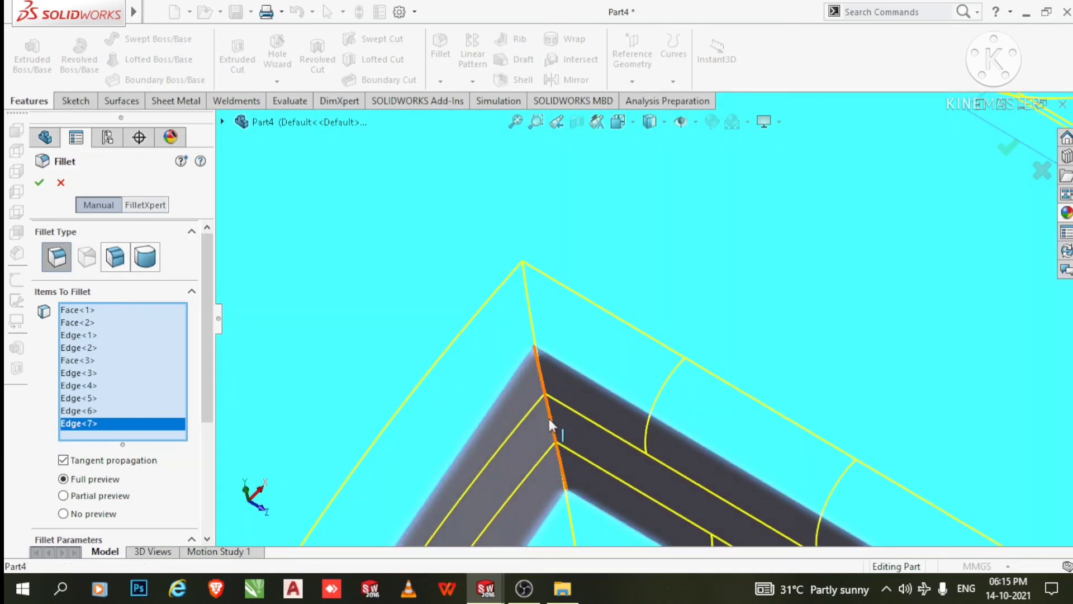
left_click(551, 425)
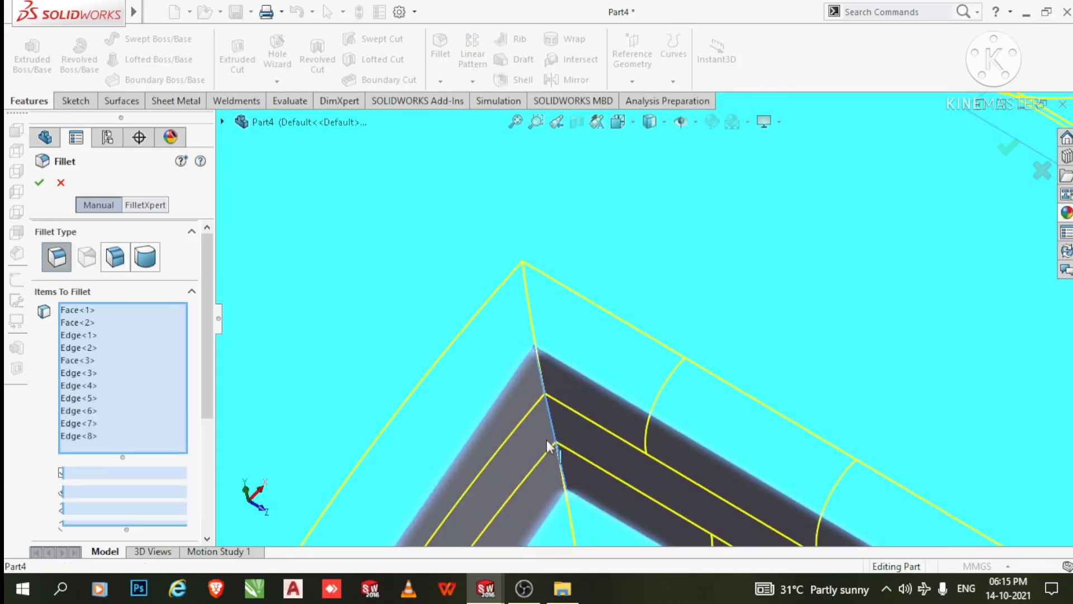
scroll(554, 442, "up", 5)
scroll(550, 442, "up", 7)
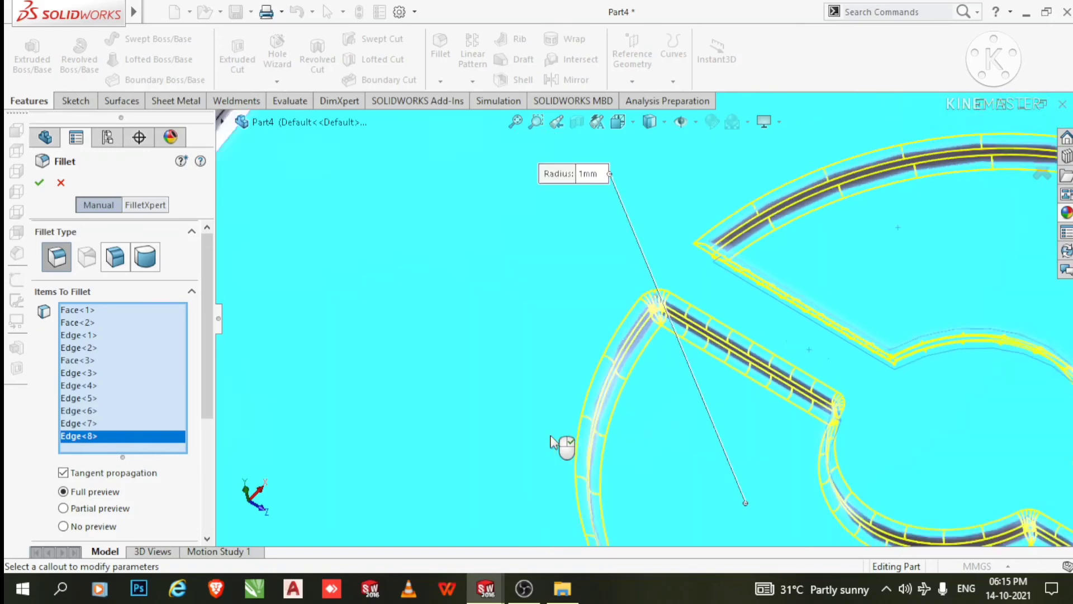
Add the other pocket's remaining vertical outer corner edge to the fillet
scroll(649, 466, "up", 2)
scroll(777, 463, "down", 3)
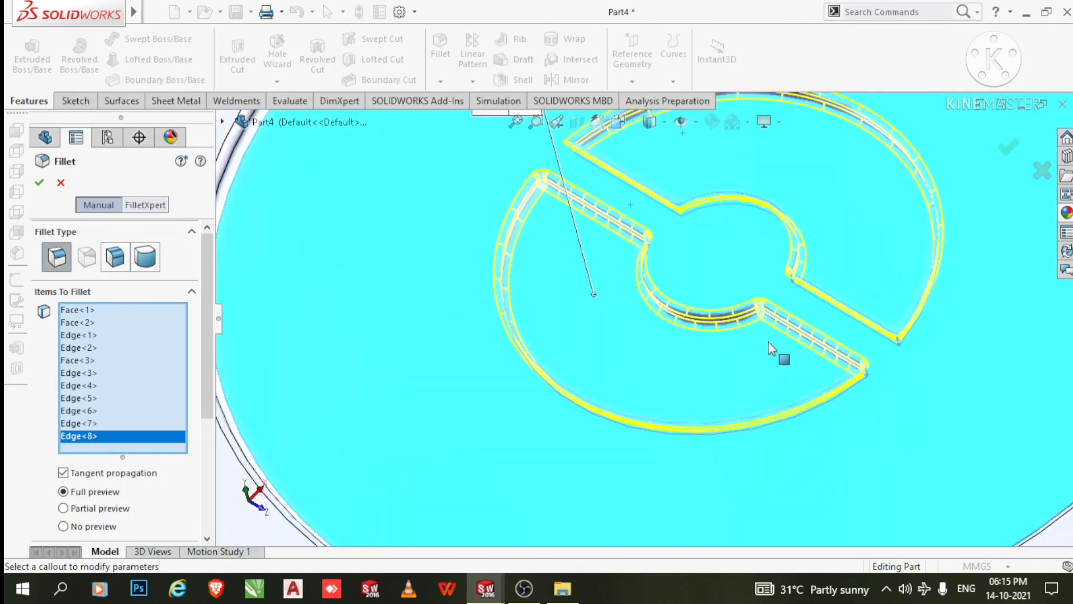
scroll(777, 341, "down", 2)
middle_click_drag(892, 330, 905, 220)
scroll(934, 242, "up", 8)
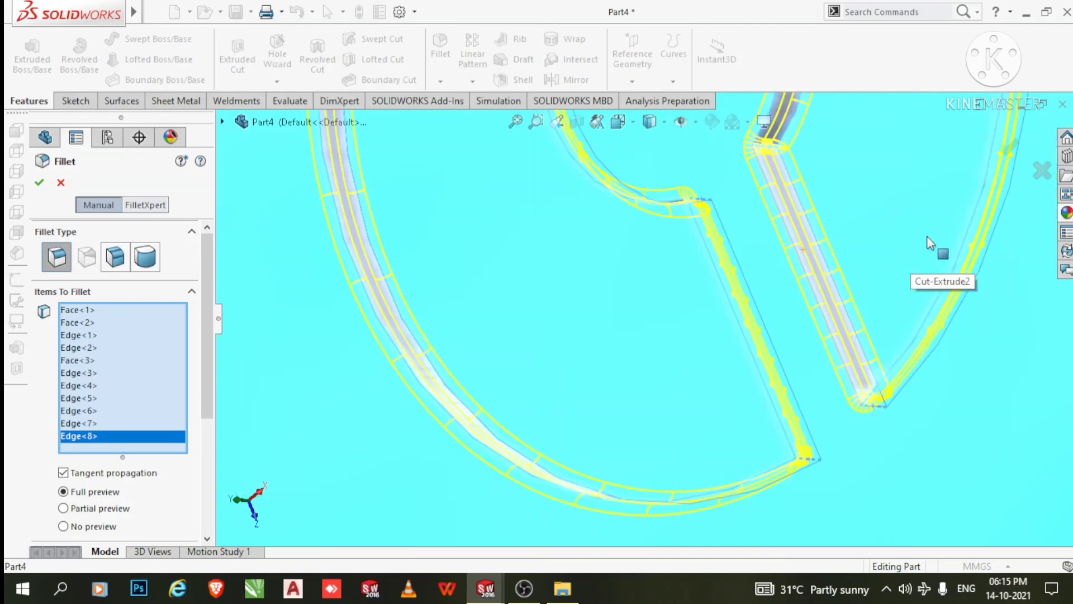
scroll(721, 179, "down", 6)
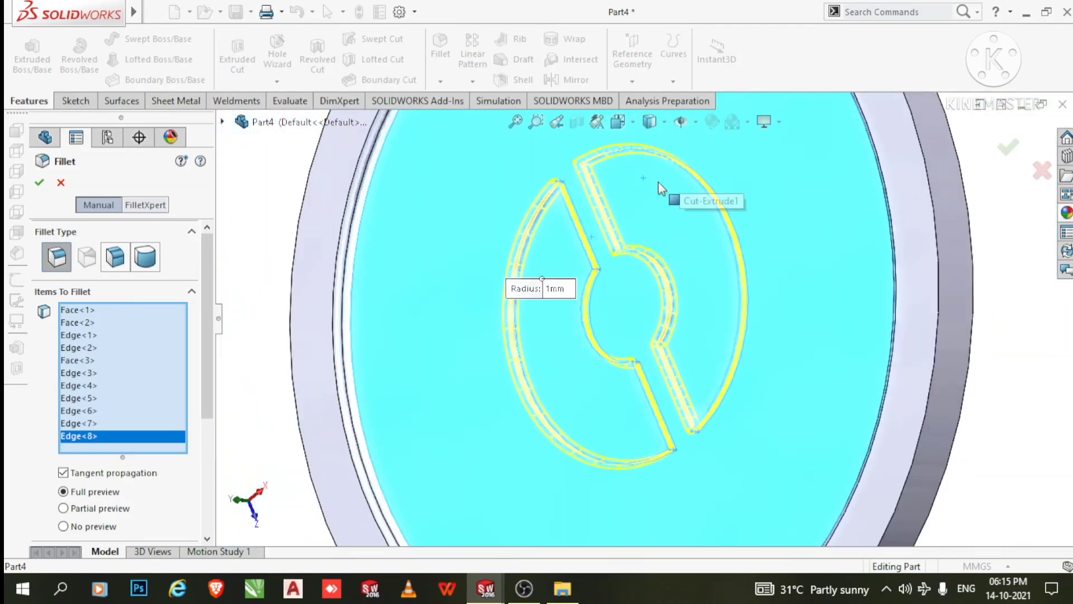
scroll(522, 193, "down", 2)
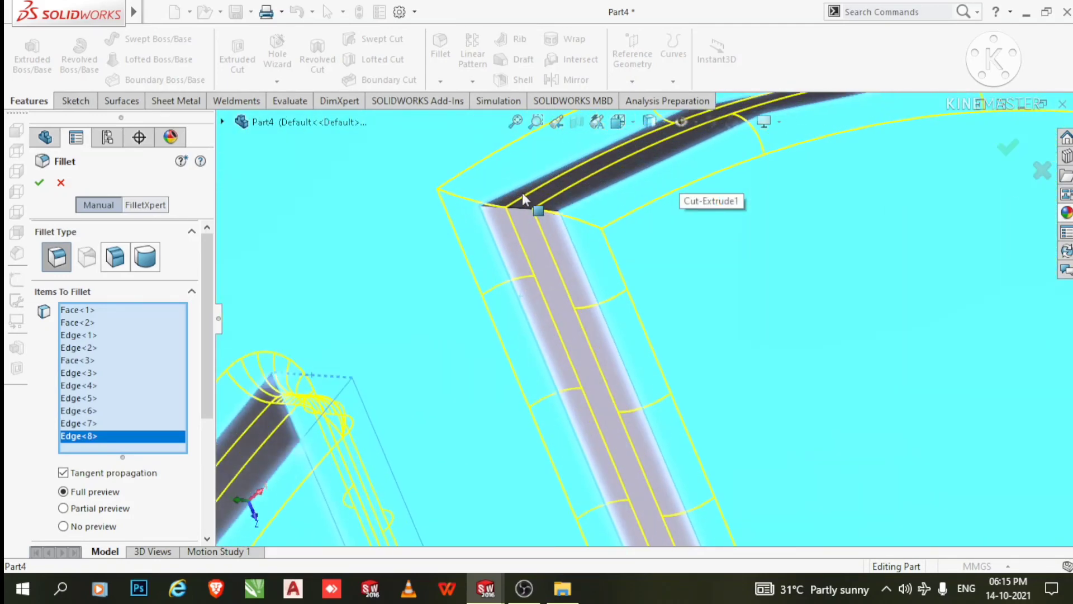
left_click(518, 207)
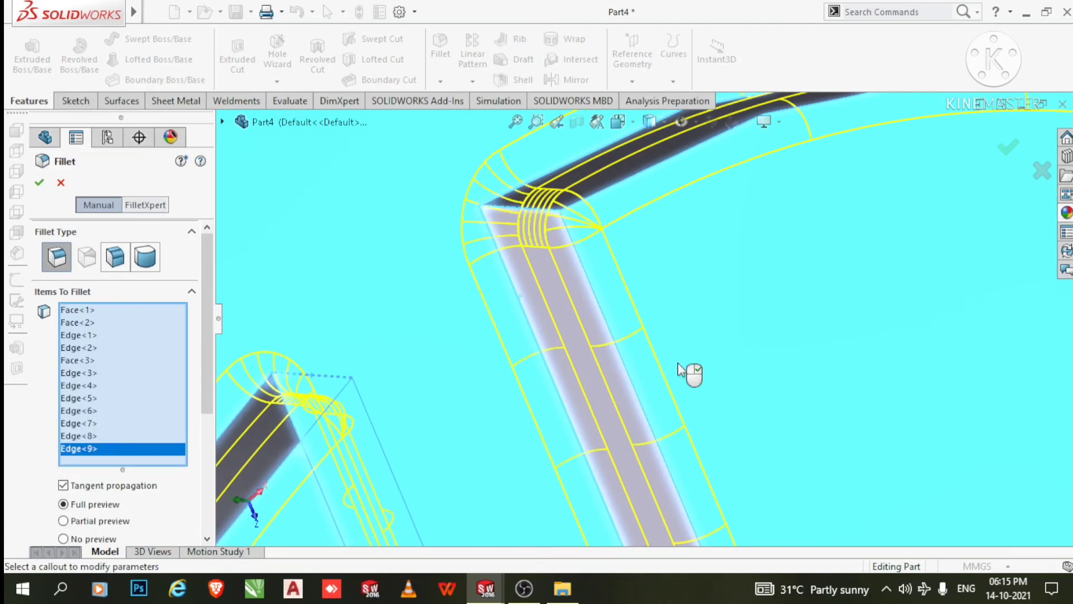
scroll(692, 375, "up", 5)
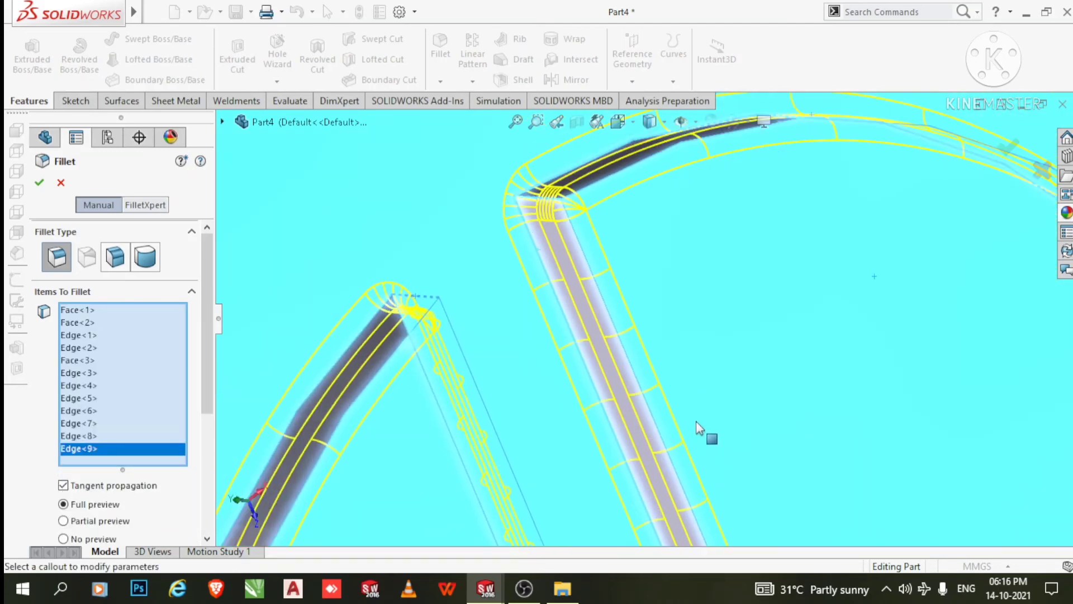
Add the other pocket's remaining vertical inner corner edge and apply the 1 mm fillet
scroll(699, 428, "down", 5)
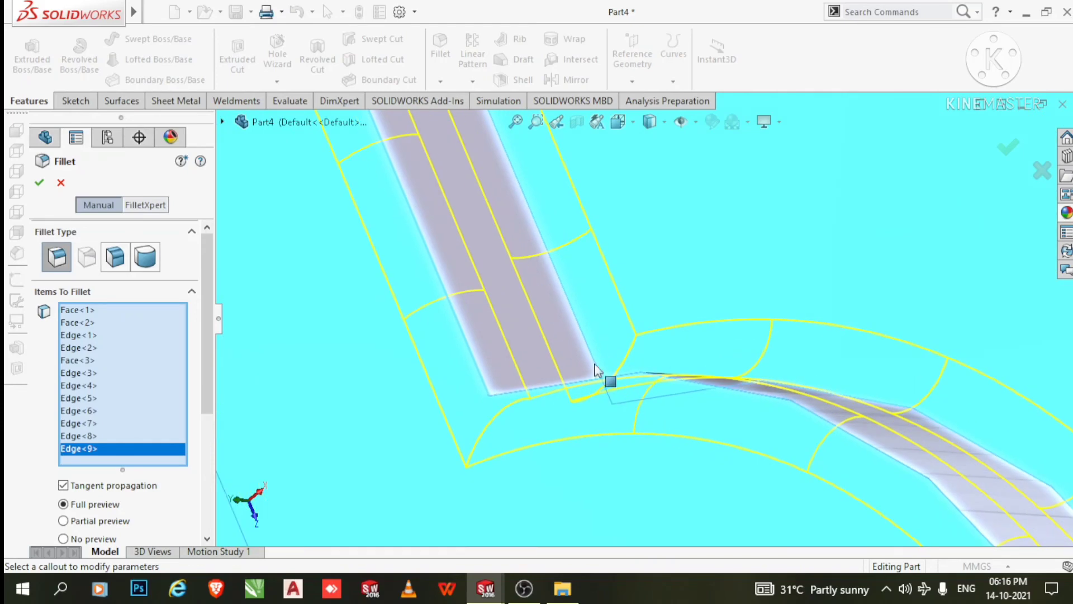
middle_click_drag(580, 353, 600, 422)
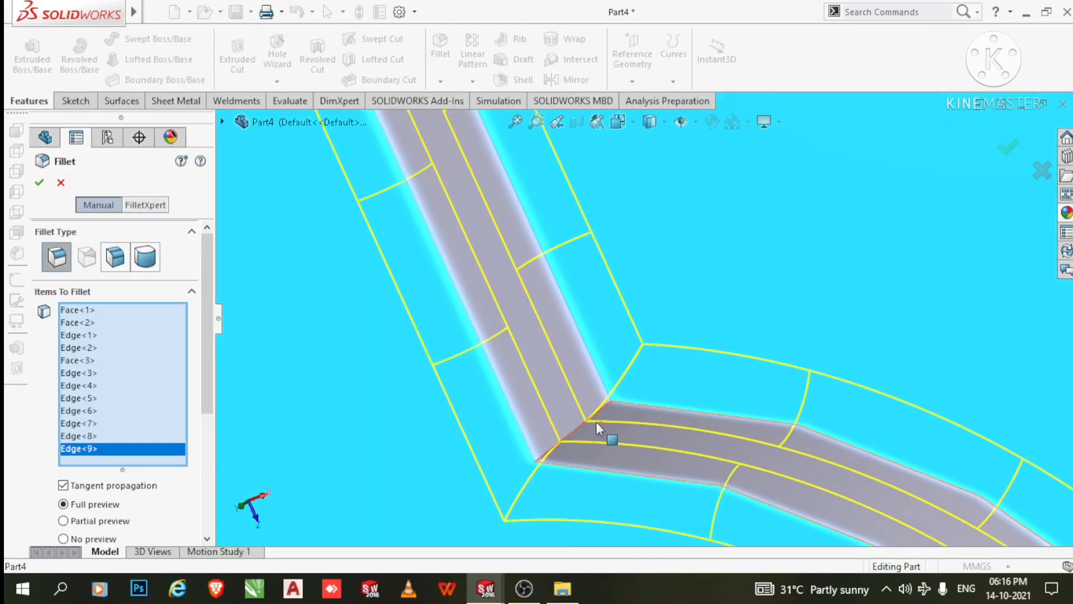
left_click(581, 424)
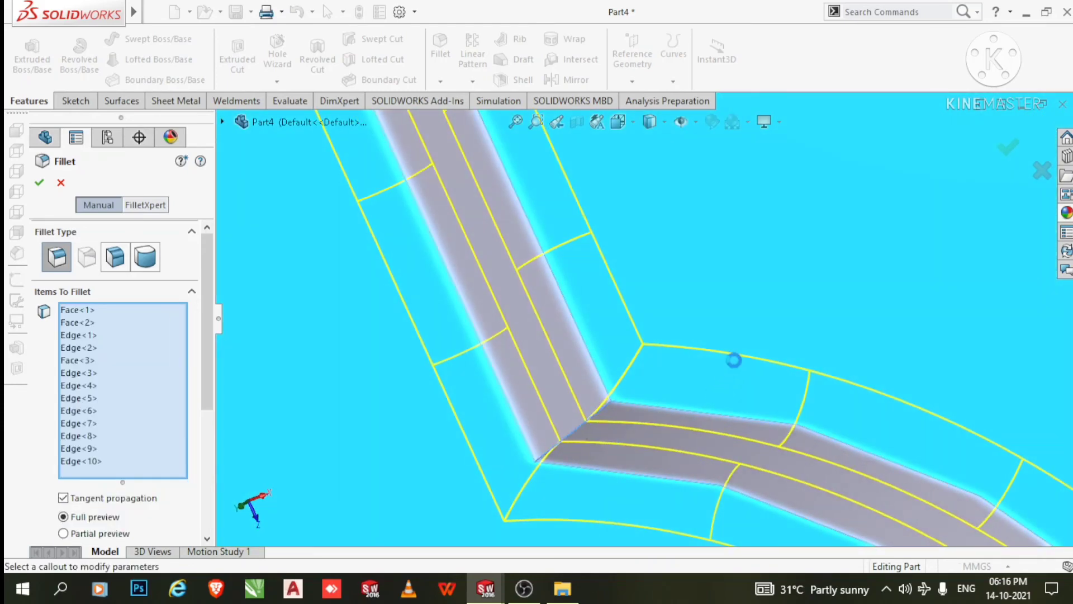
scroll(747, 301, "up", 3)
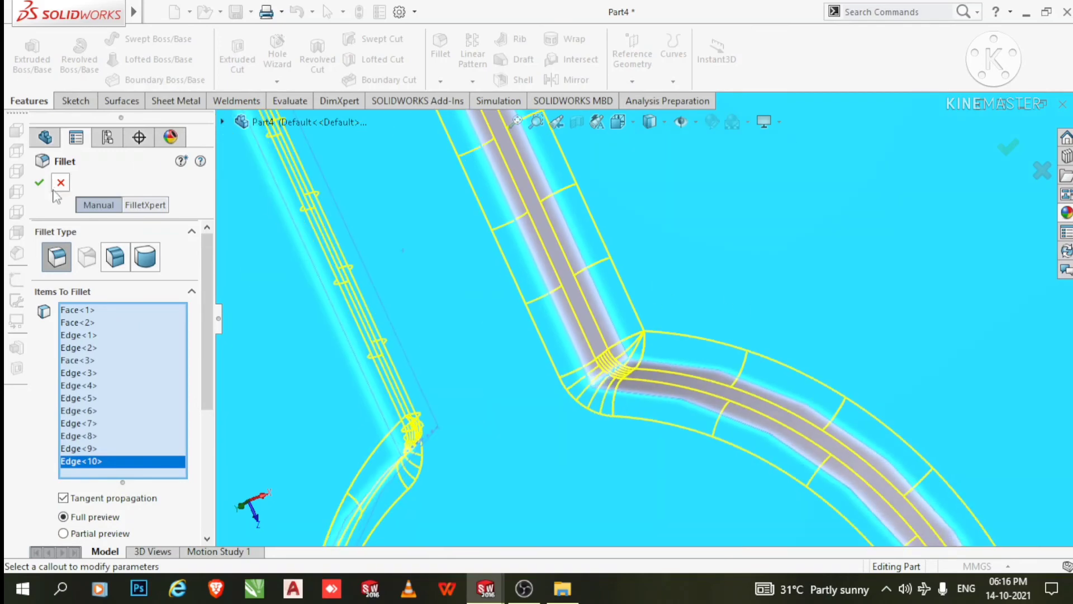
left_click(44, 183)
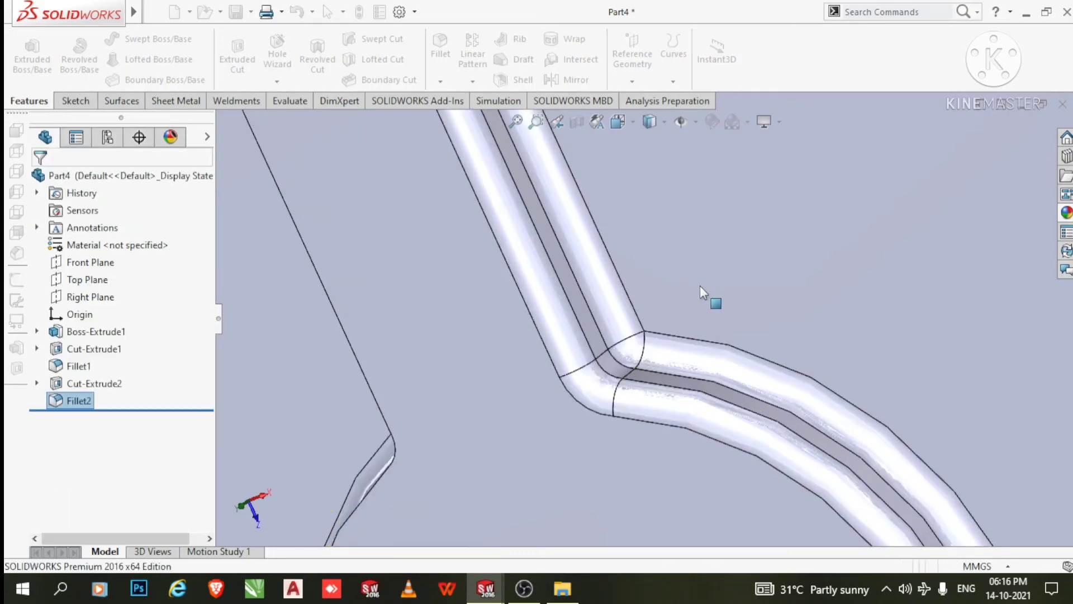
scroll(700, 285, "up", 5)
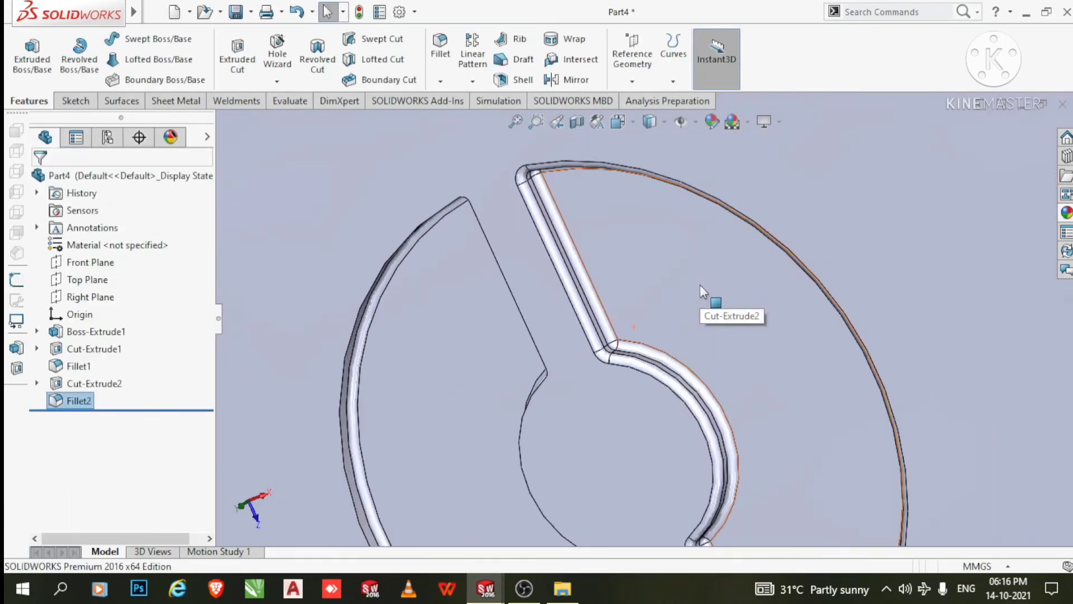
Round the disc's outer rim edge on the recessed side with a 2 mm symmetric fillet
scroll(700, 284, "up", 5)
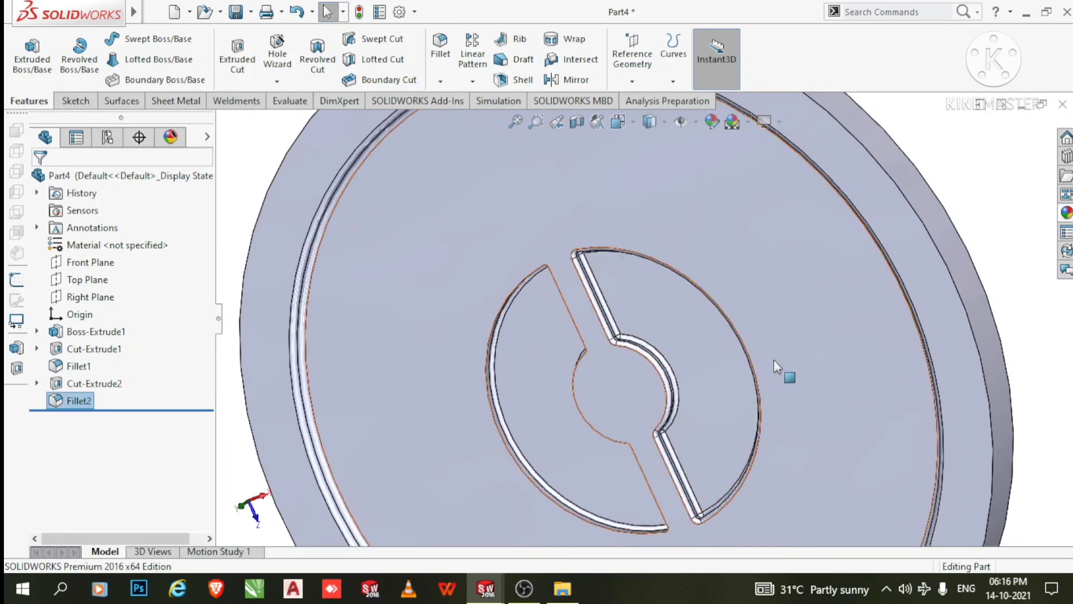
middle_click_drag(773, 360, 805, 150)
scroll(753, 329, "up", 5)
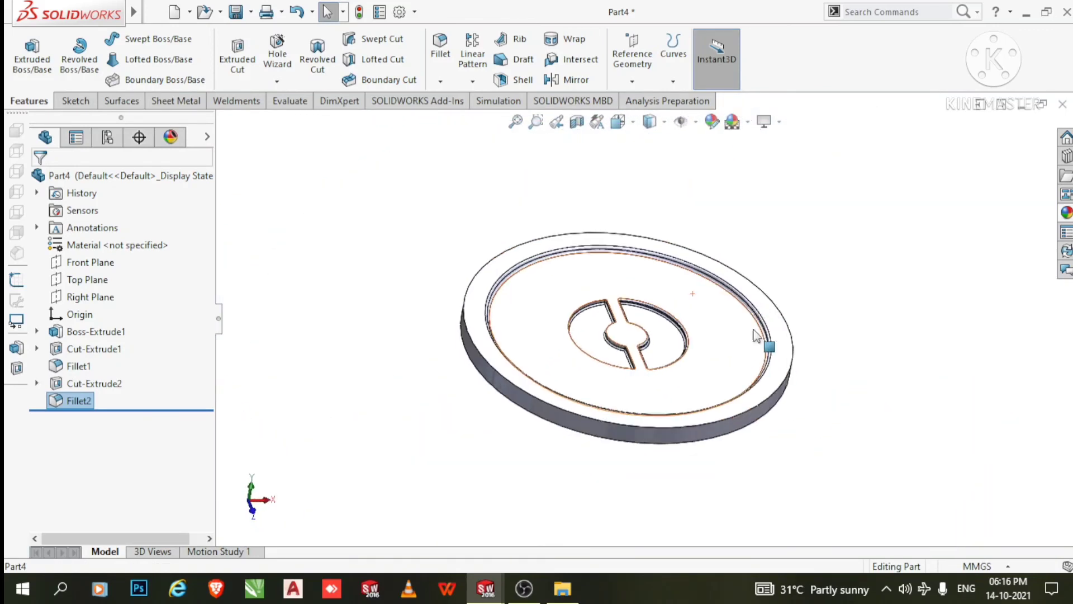
middle_click_drag(756, 336, 639, 298)
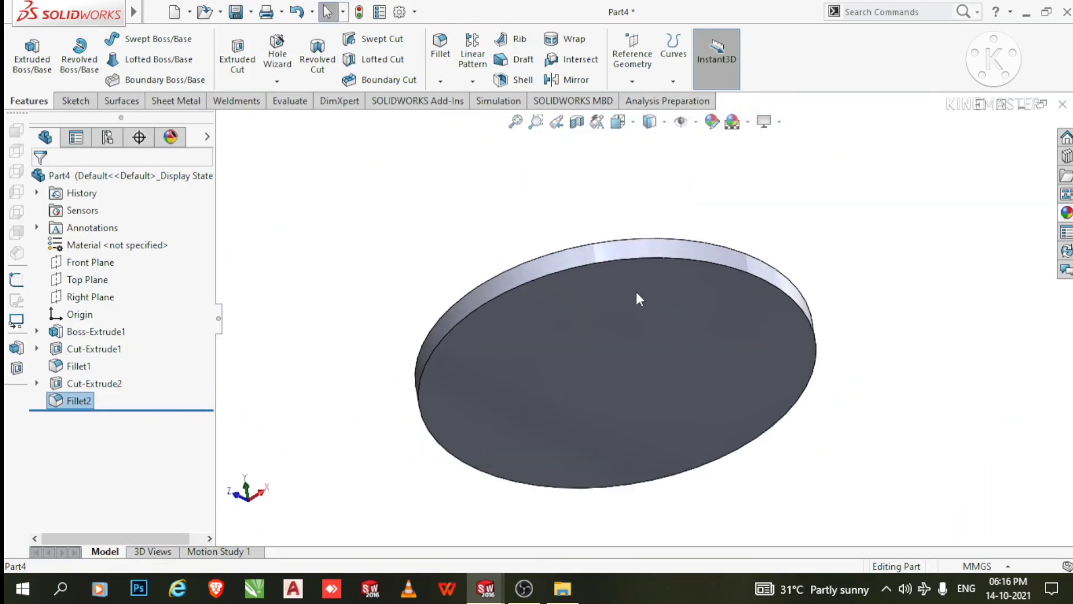
scroll(636, 292, "down", 2)
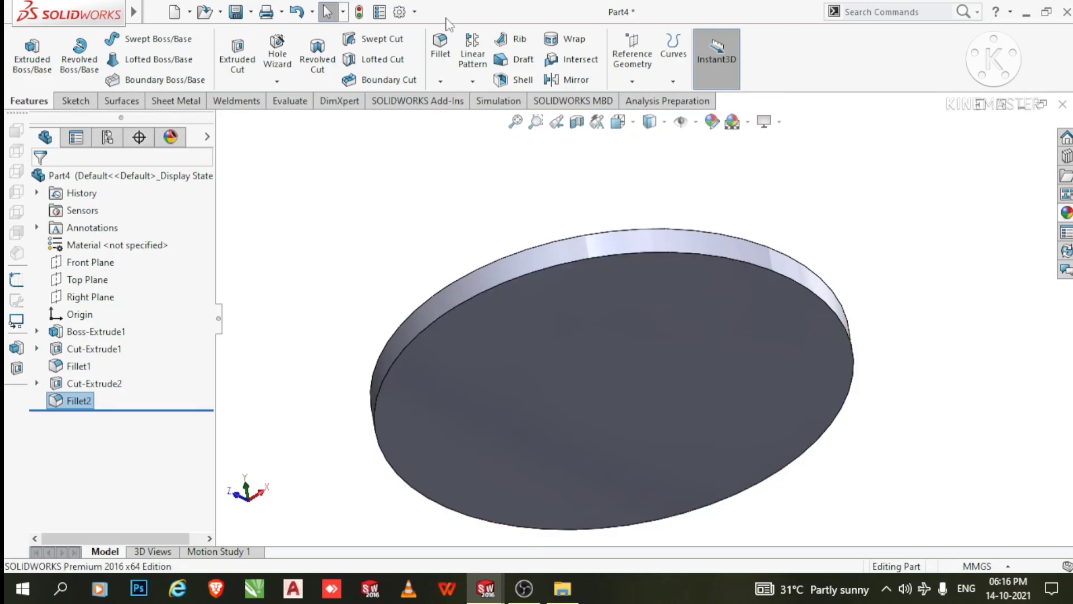
middle_click_drag(635, 196, 706, 284)
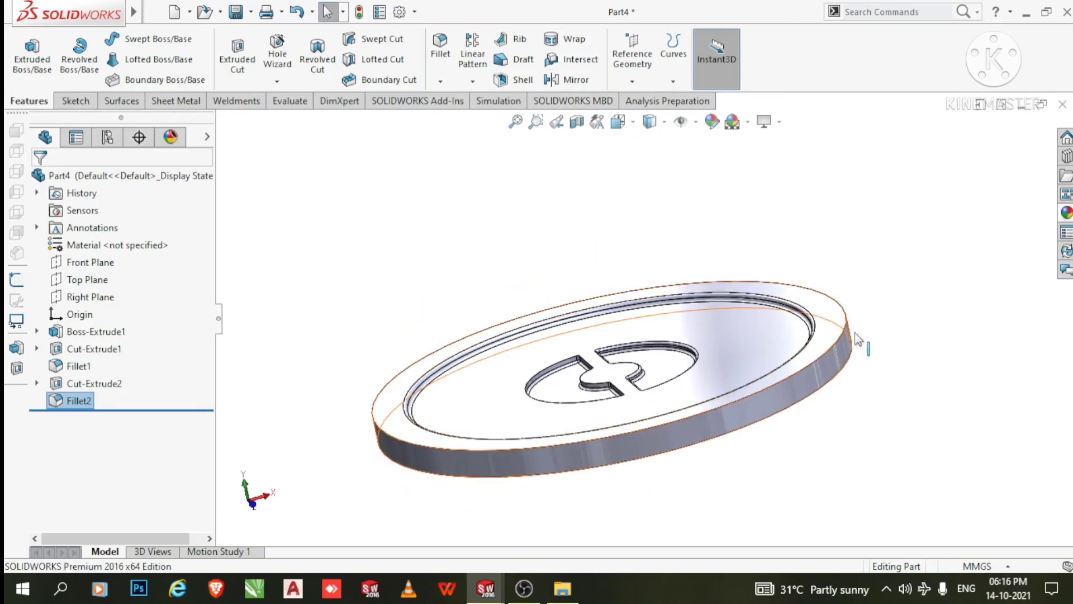
left_click(441, 45)
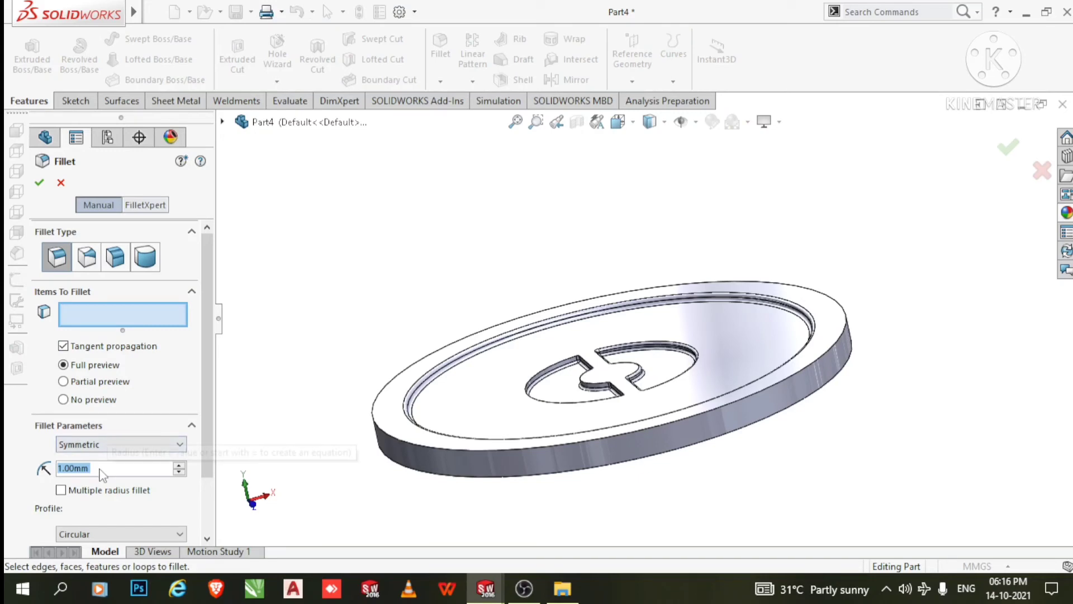
type("2")
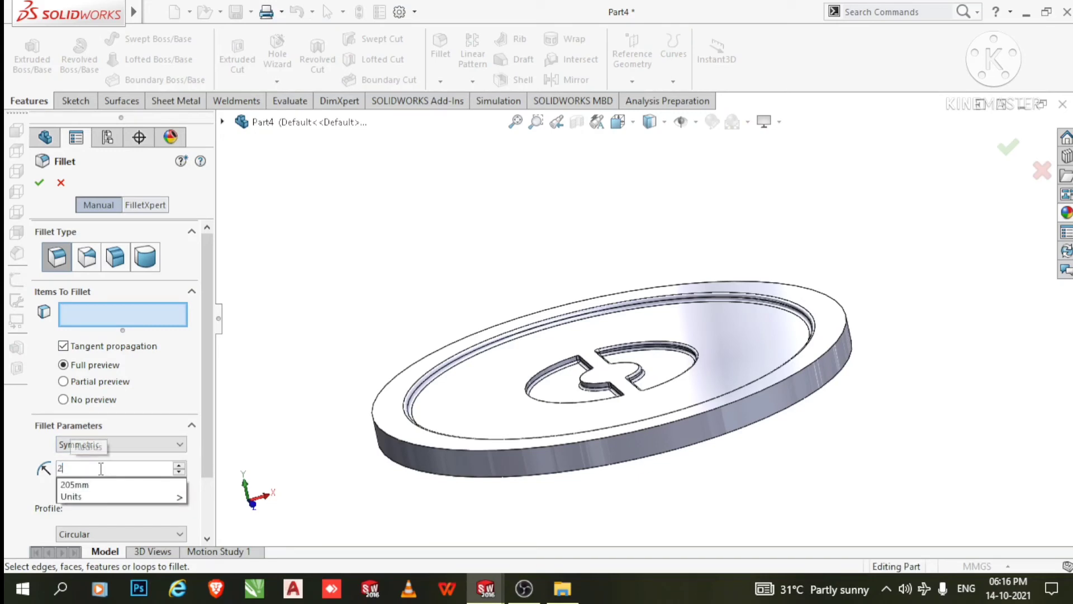
key("Return")
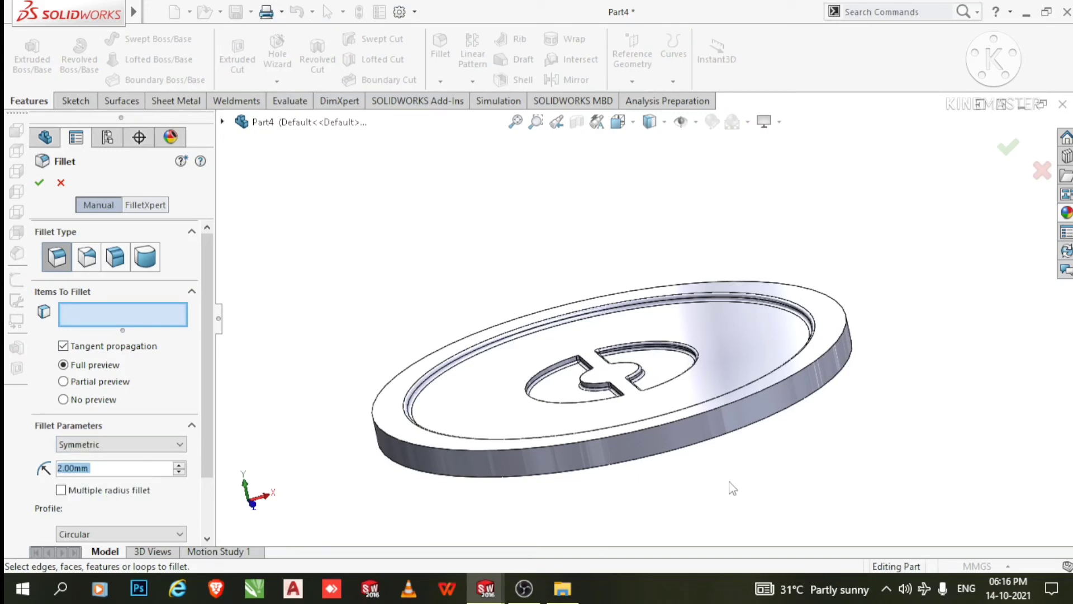
left_click(777, 381)
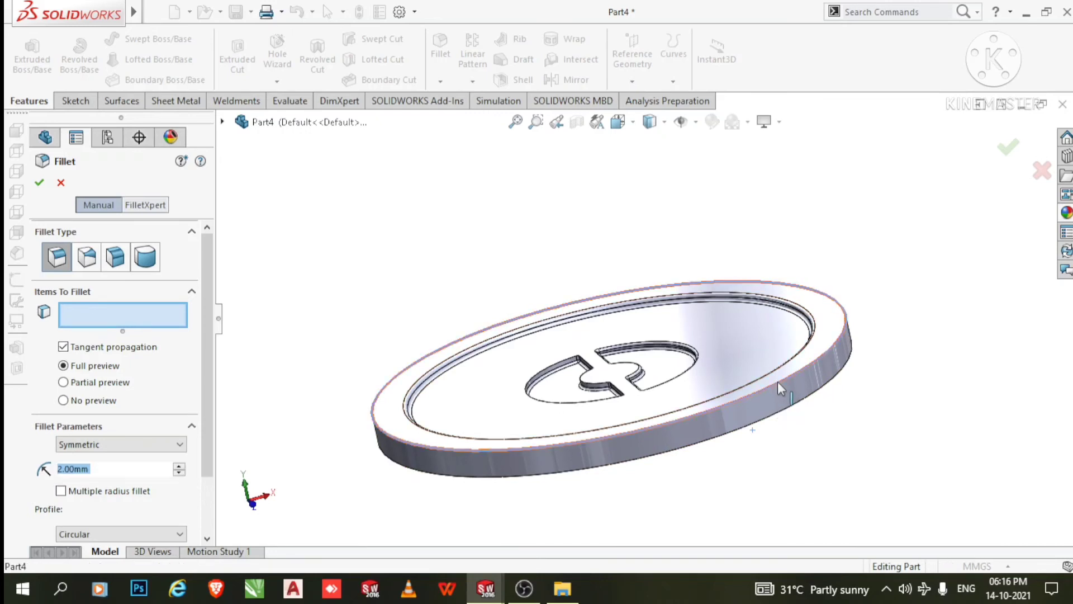
left_click(40, 184)
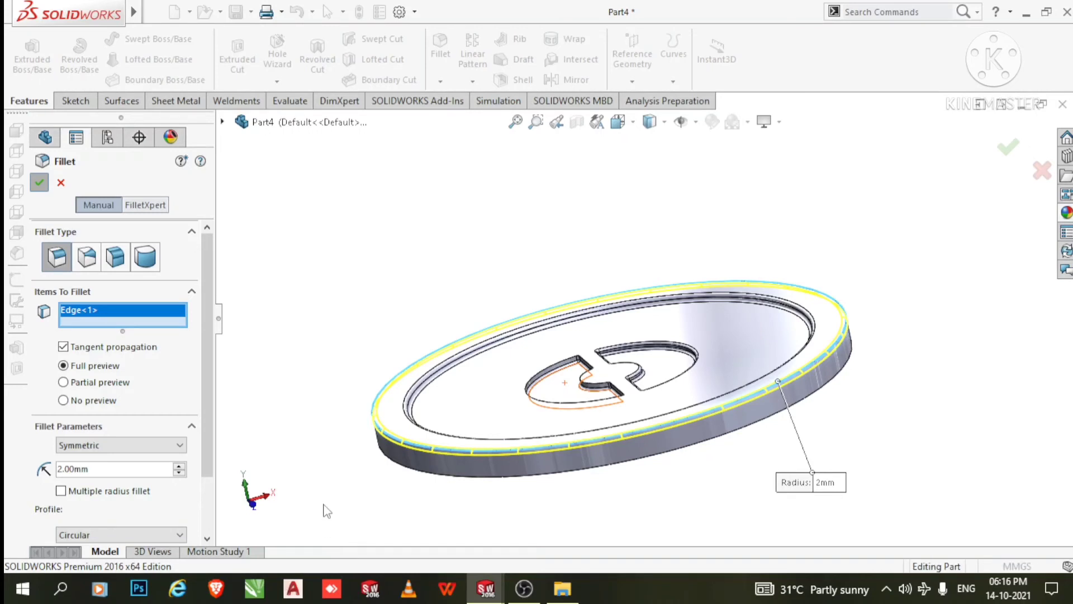
Shell the disc outward with a 0.5 mm thickness, removing the flat face opposite the recess
middle_click_drag(343, 498, 330, 337)
scroll(551, 364, "up", 1)
scroll(336, 197, "down", 2)
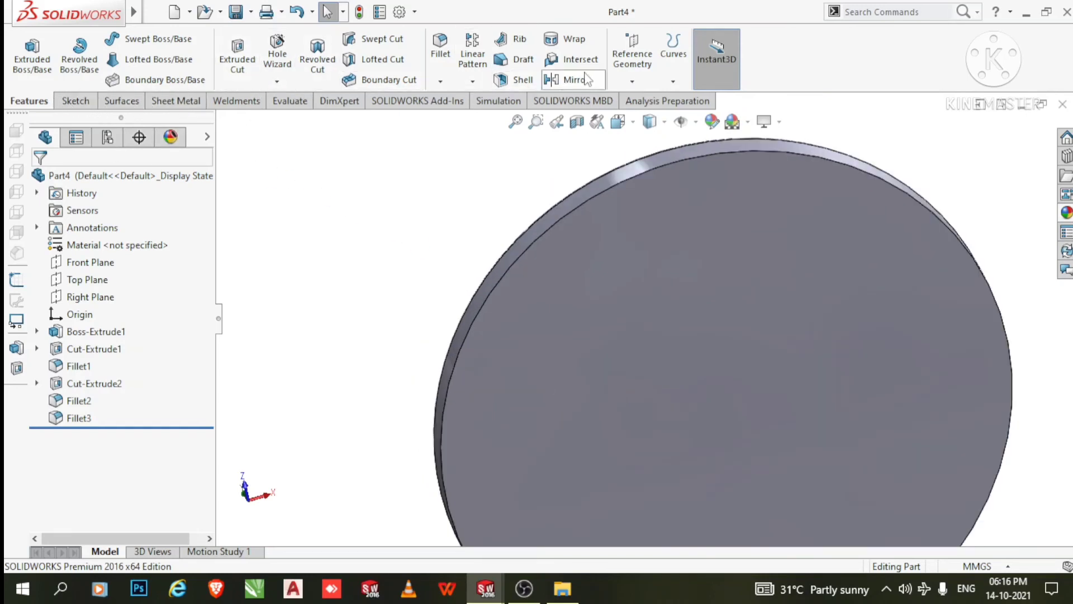
left_click(505, 81)
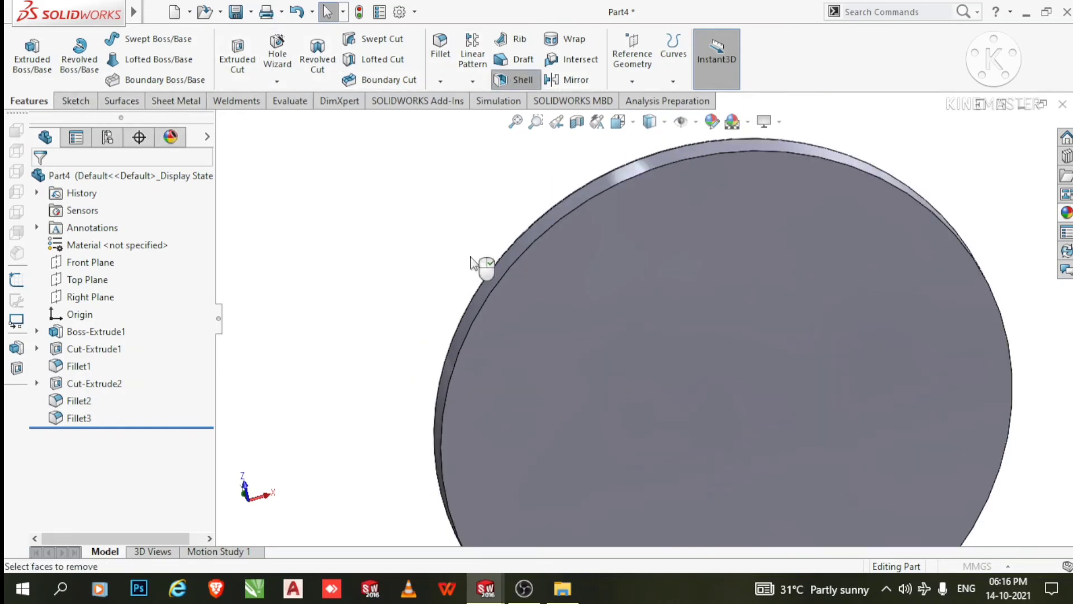
left_click(662, 286)
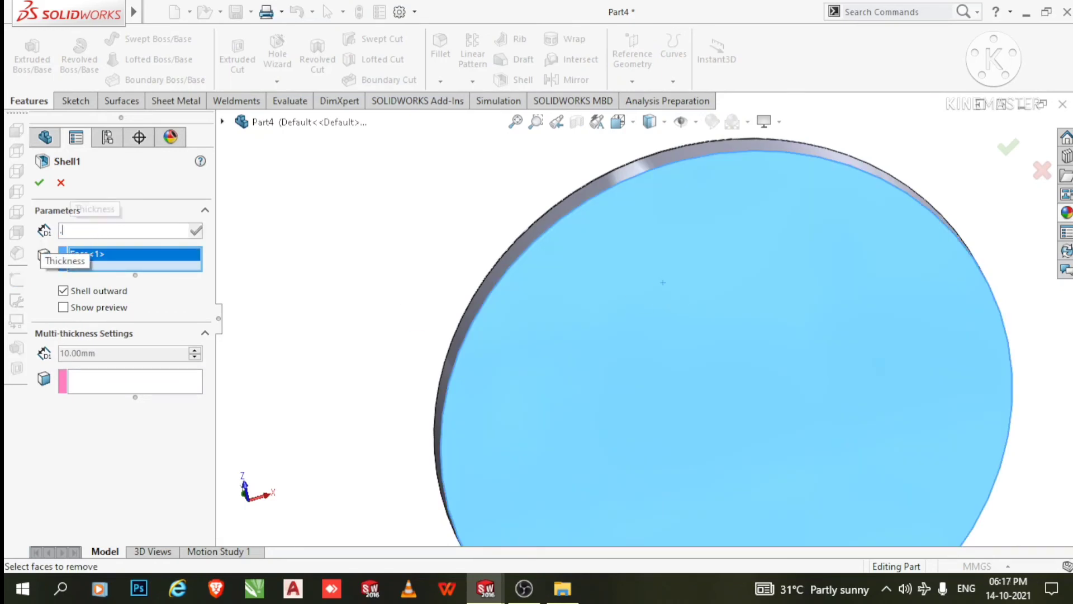
type("5")
key("Return")
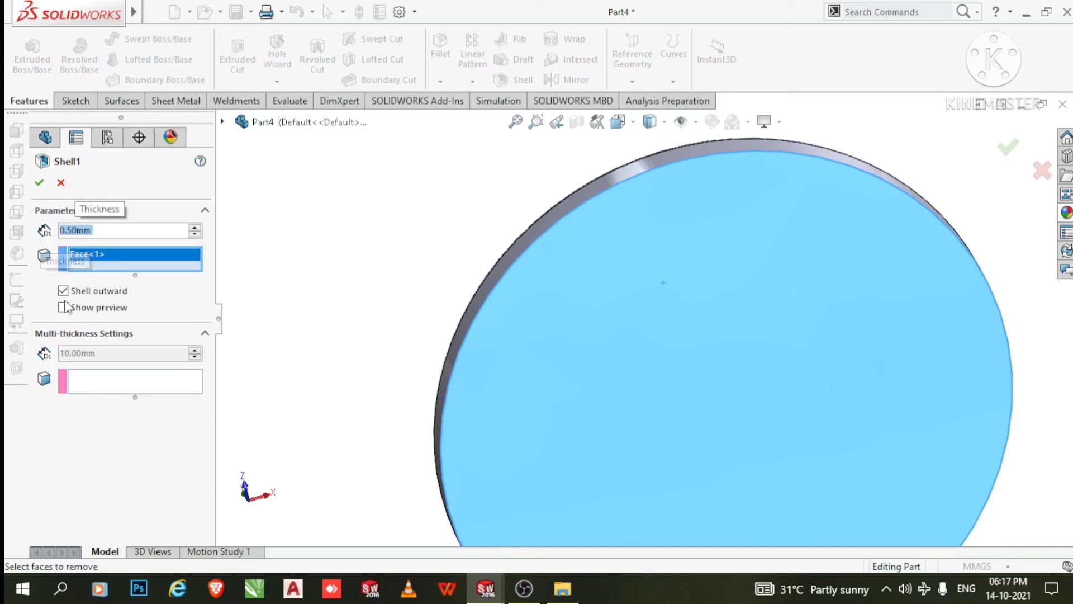
left_click(35, 186)
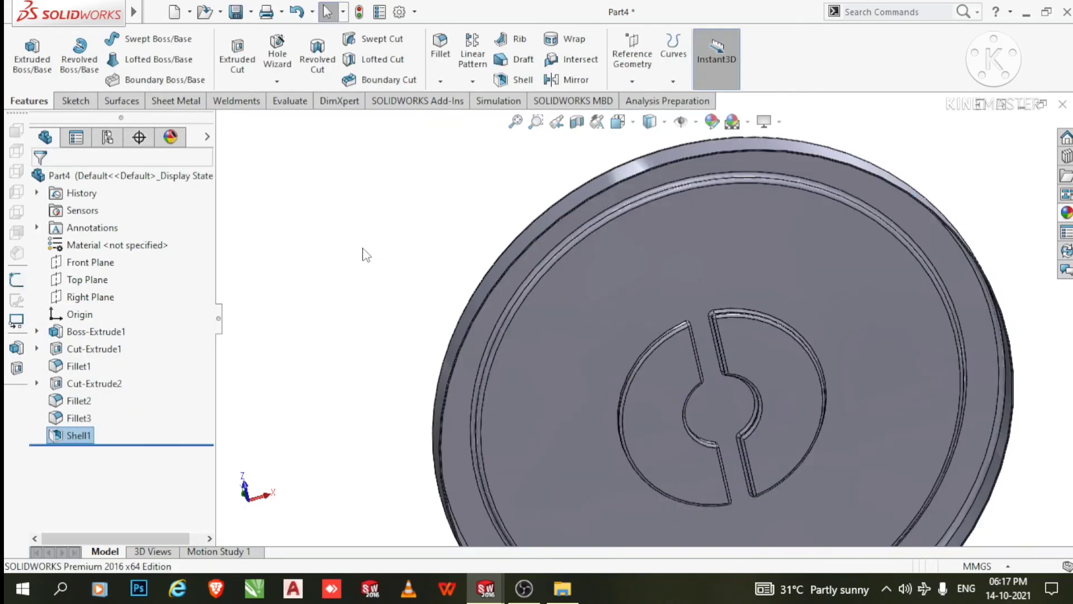
Examine the shelled disc's rim, recess and half-ring pockets from the side and from above
middle_click_drag(373, 282, 475, 460)
scroll(585, 356, "down", 5)
scroll(605, 320, "up", 5)
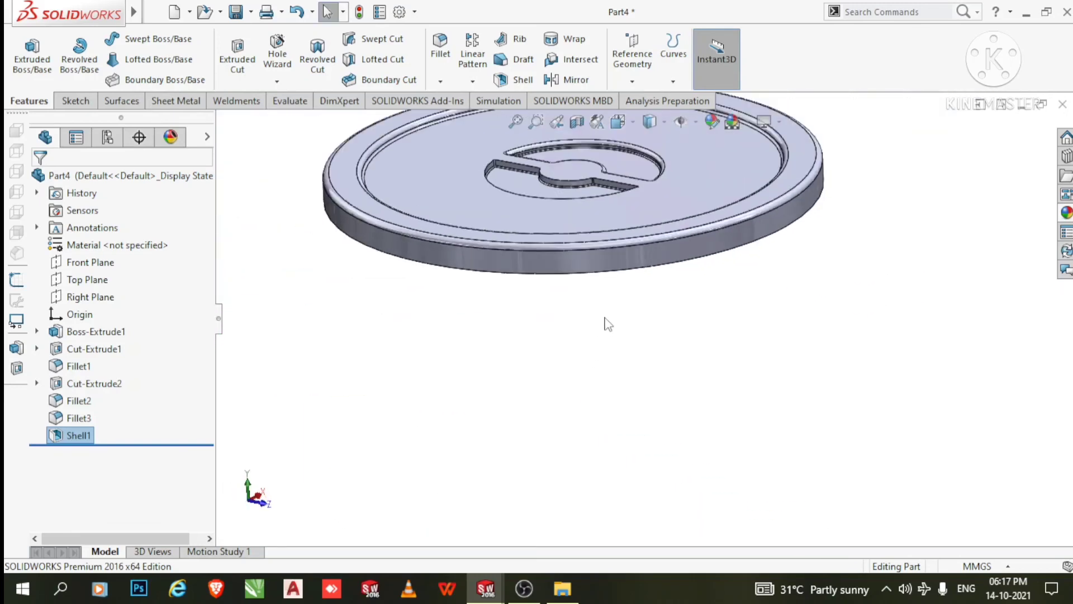
scroll(598, 181, "down", 2)
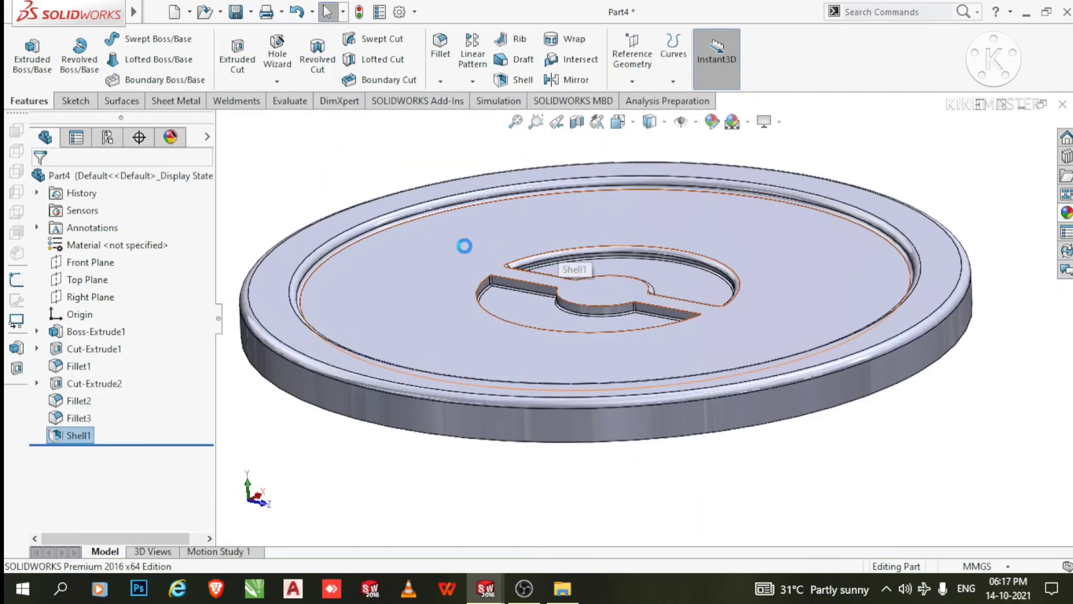
middle_click_drag(452, 305, 542, 319)
scroll(945, 354, "up", 2)
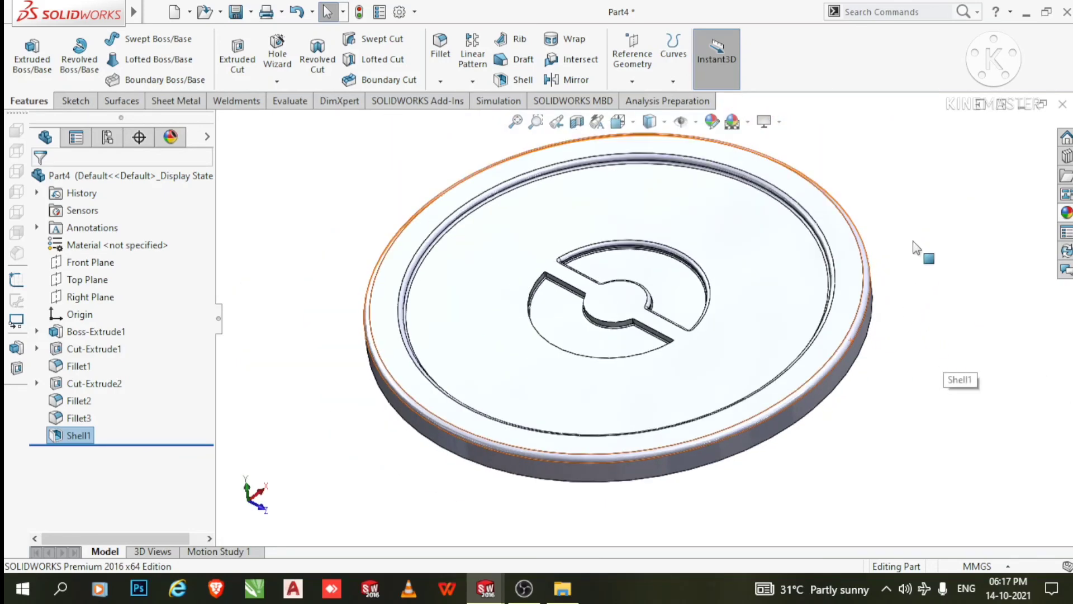
scroll(645, 288, "down", 2)
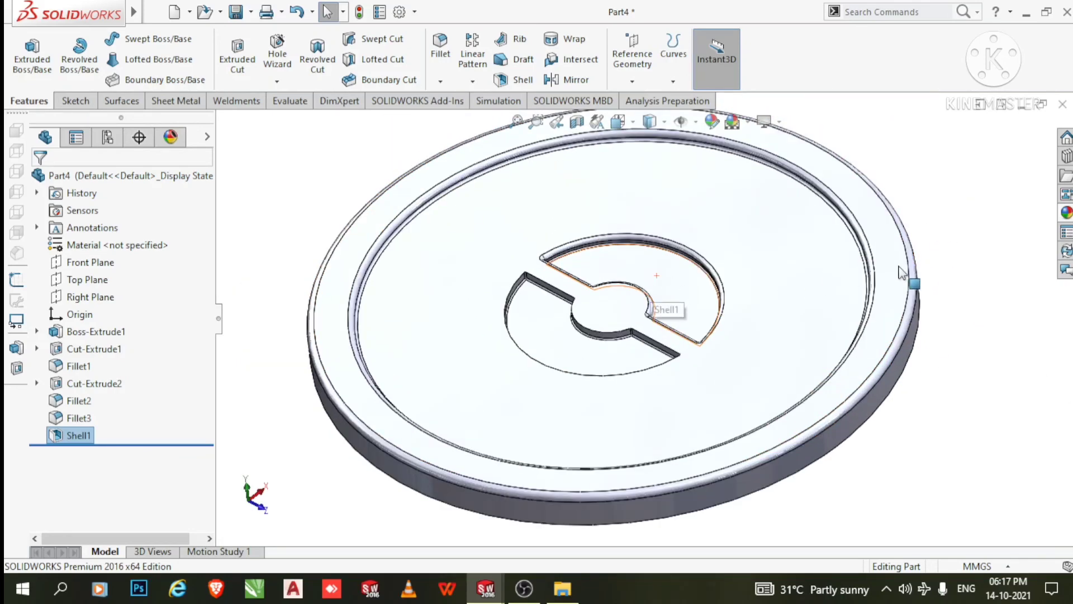
Apply the frosted plastic appearance from the Clear Plastic category to the whole part
left_click(1065, 212)
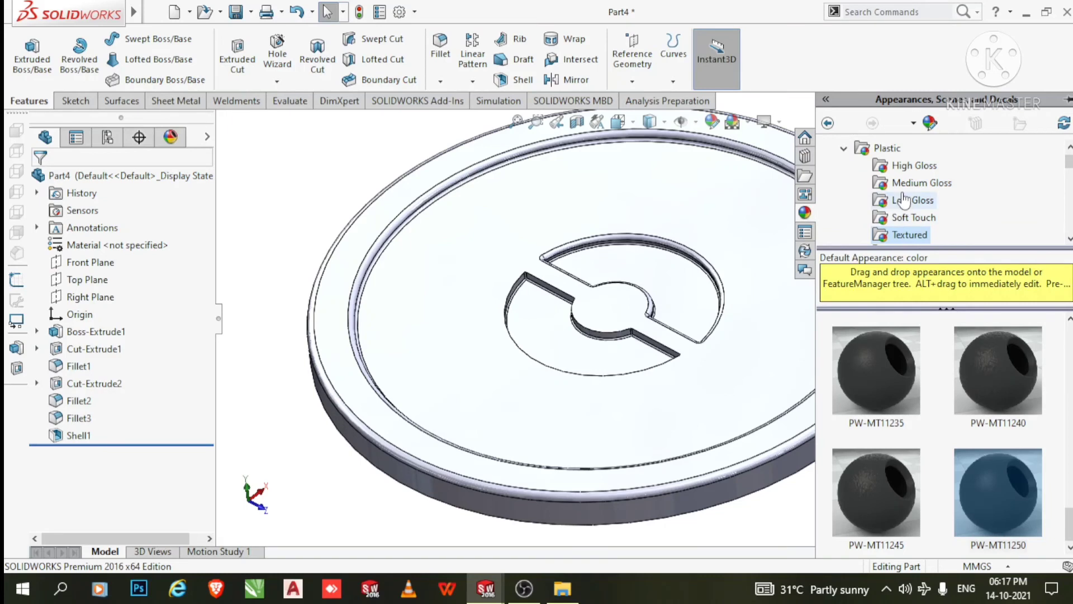
scroll(902, 208, "down", 1)
scroll(903, 208, "down", 2)
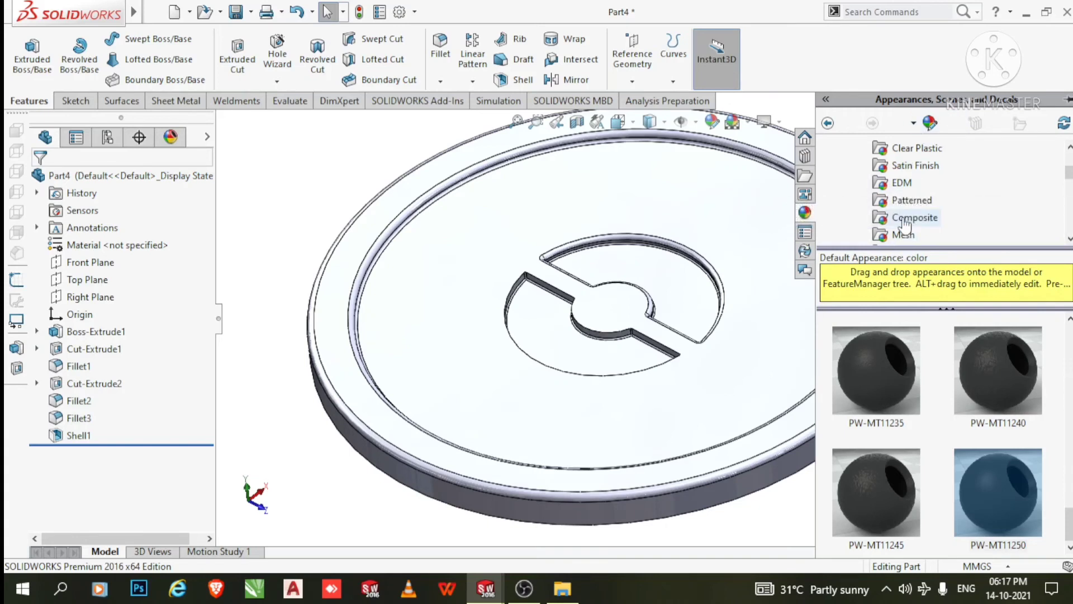
scroll(913, 217, "up", 2)
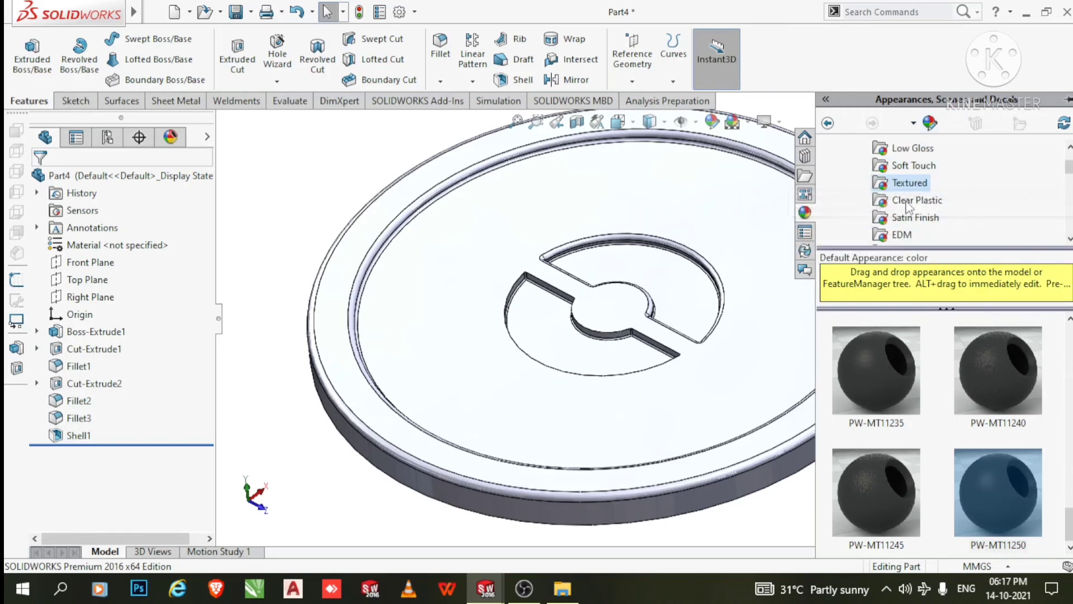
scroll(912, 208, "up", 3)
scroll(912, 213, "down", 1)
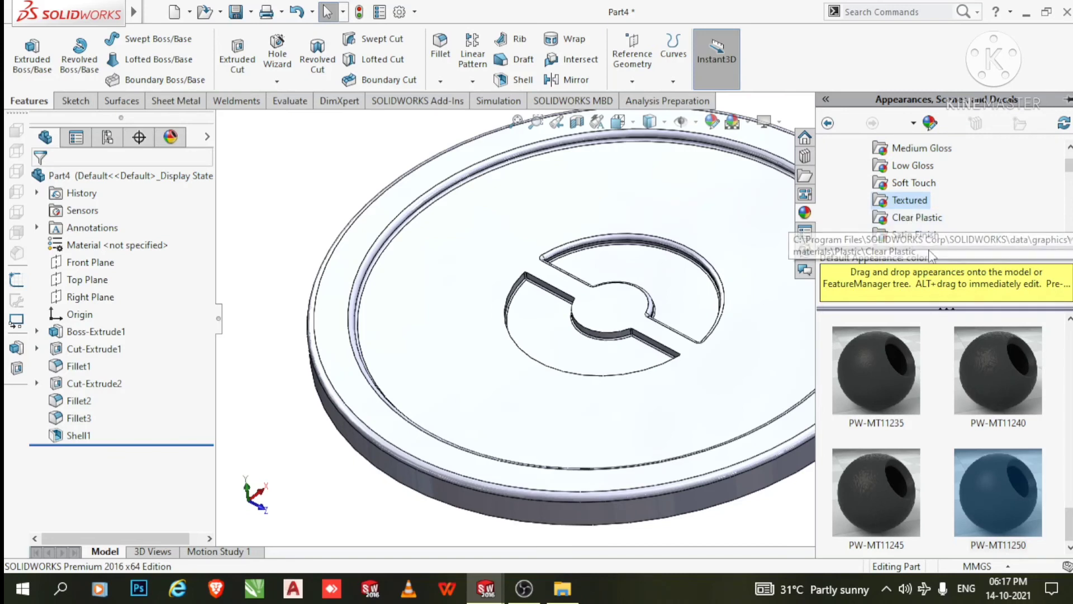
left_click(915, 218)
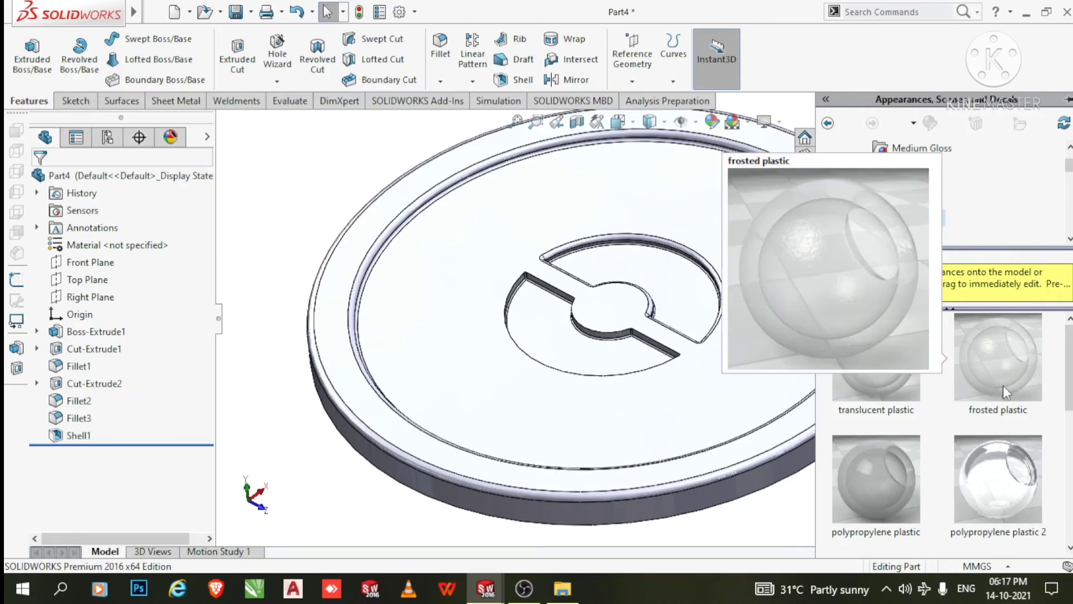
double_click(1002, 384)
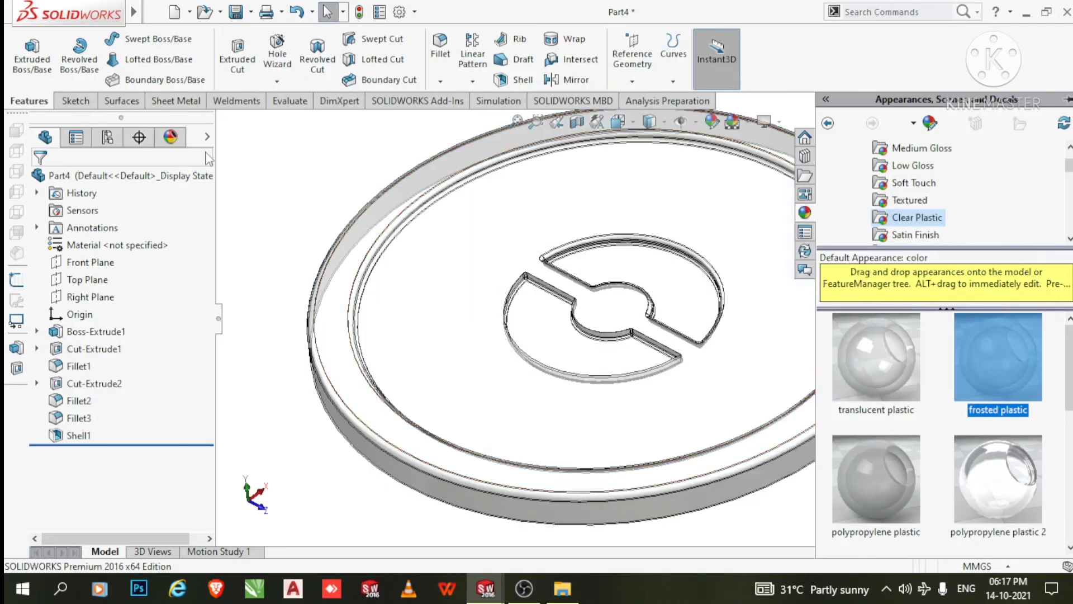
Change the colour of the part's frosted plastic appearance to pure blue from the standard palette
left_click(178, 143)
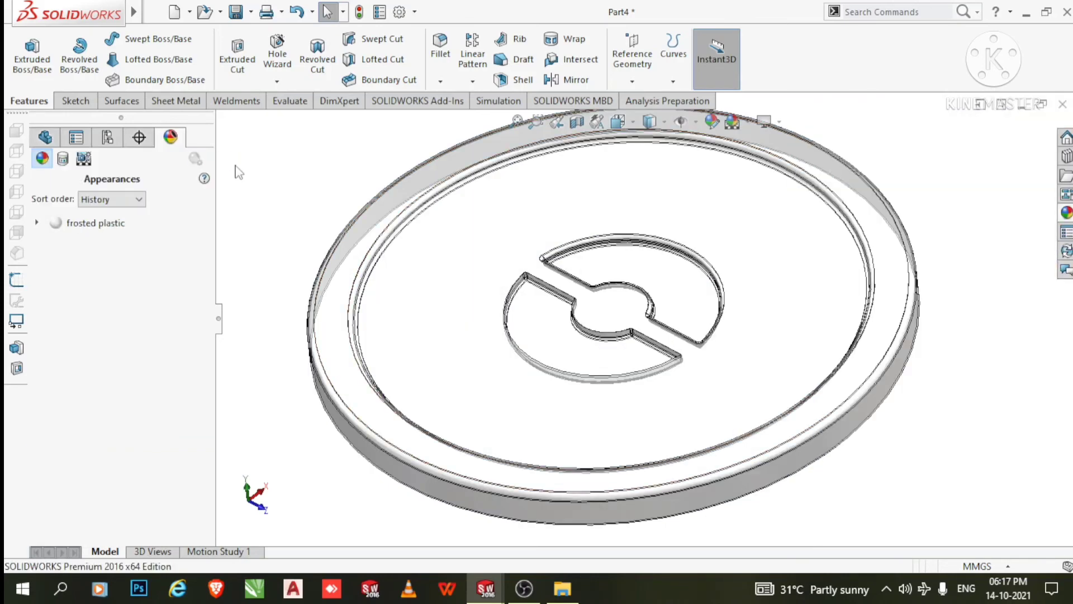
left_click(94, 229)
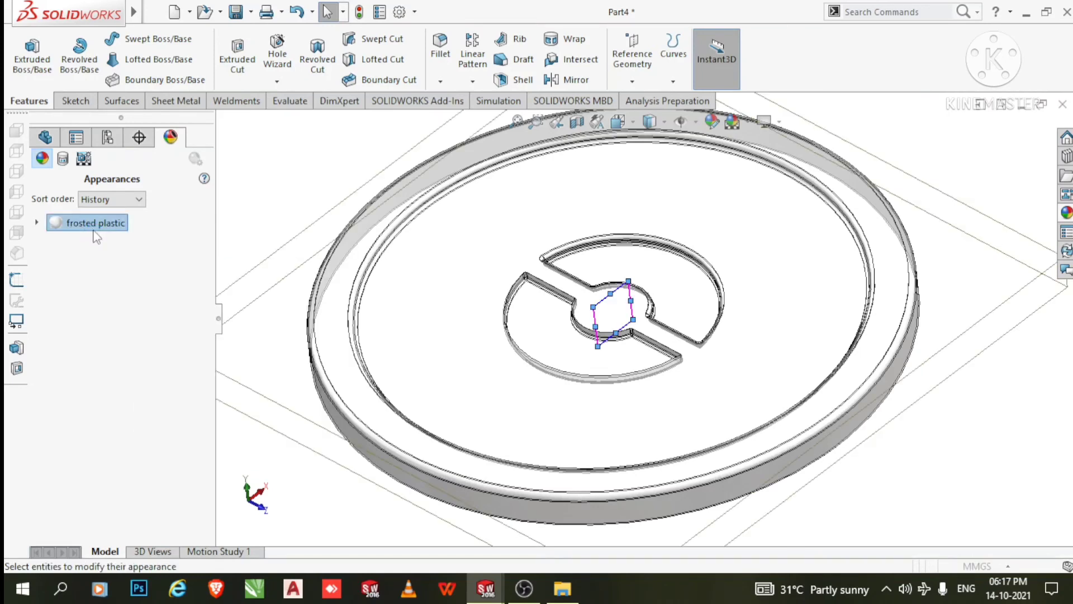
double_click(94, 225)
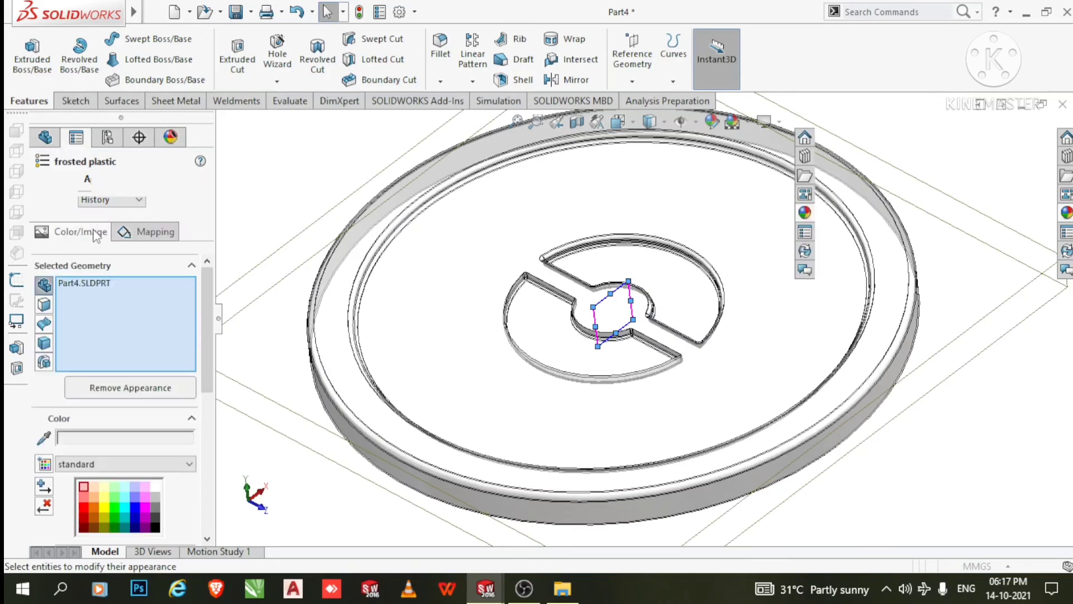
left_click(132, 498)
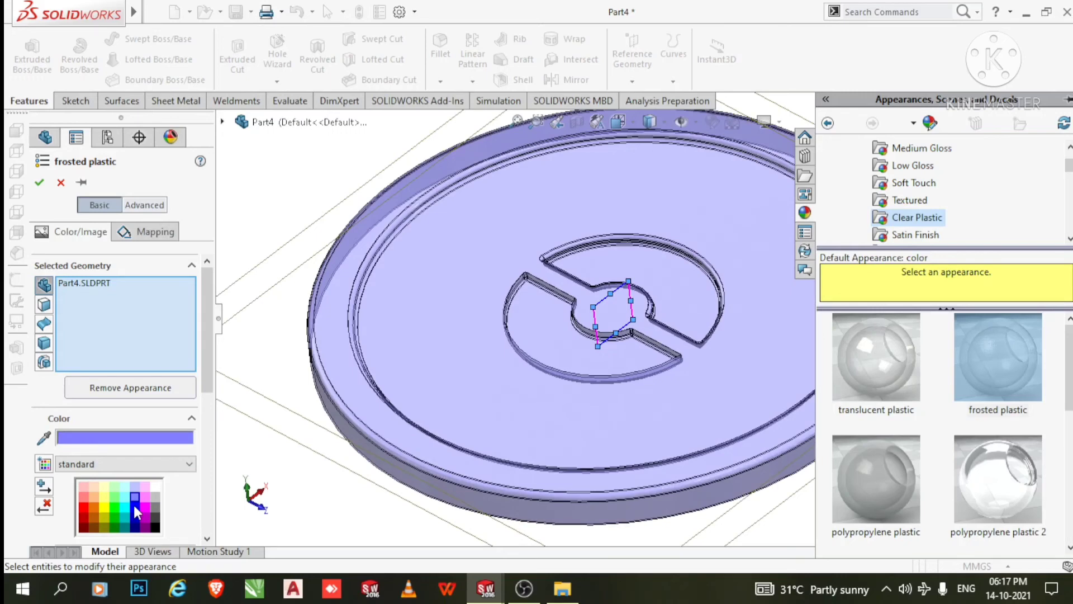
left_click(134, 505)
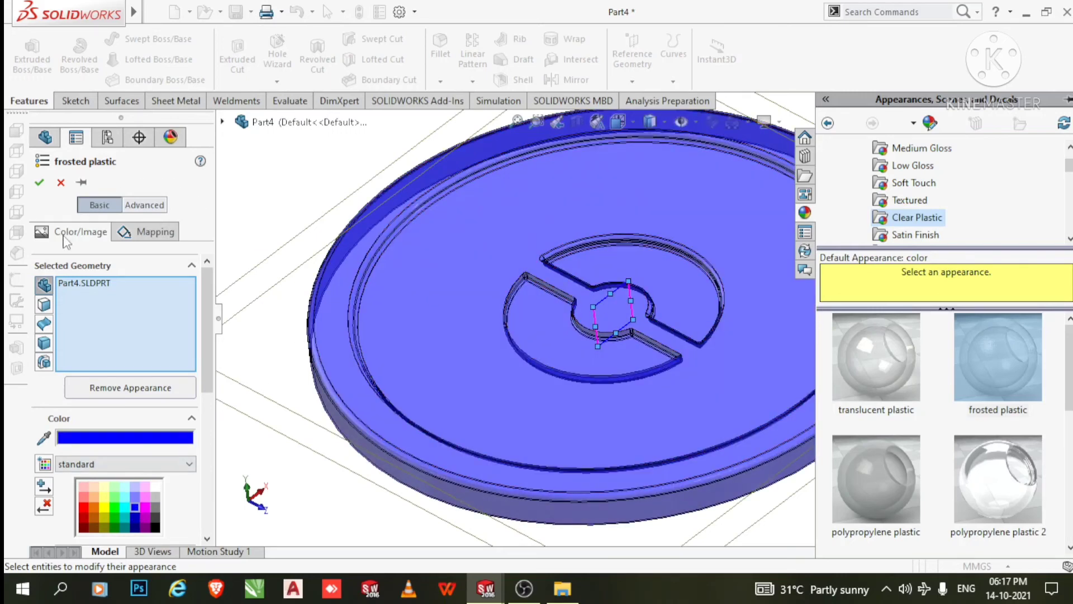
left_click(40, 183)
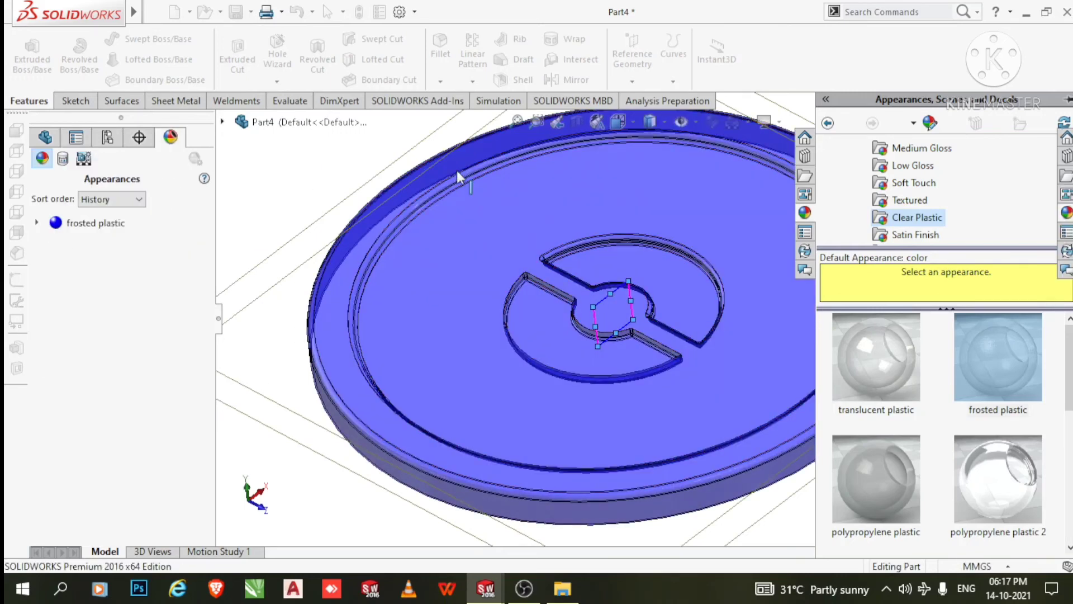
Show the disc shaded without edges and fit the whole part in view
left_click(650, 121)
left_click(646, 166)
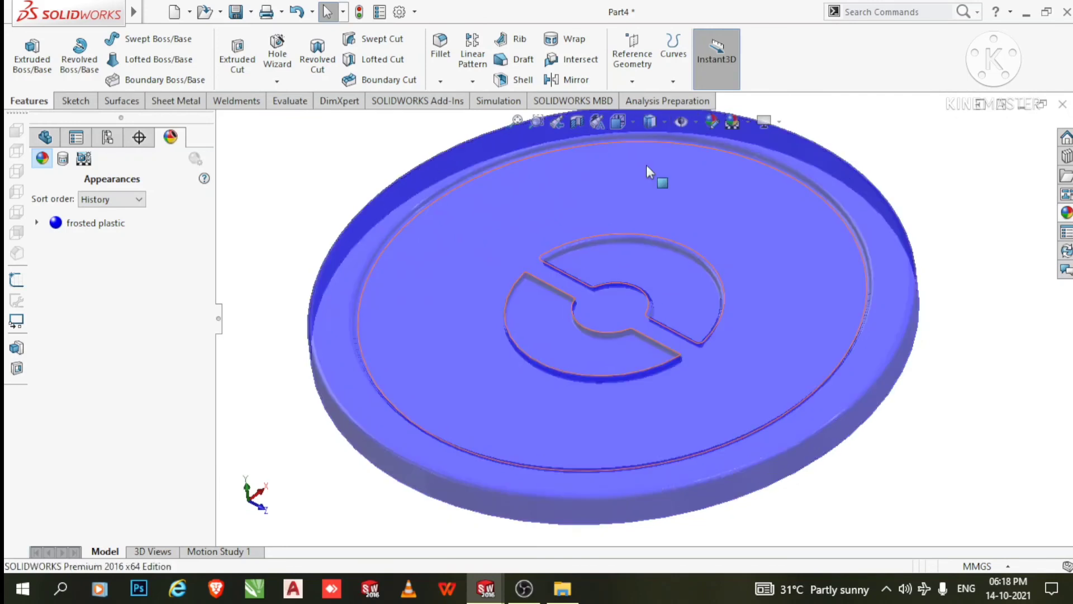
key("f")
middle_click_drag(803, 372, 738, 310)
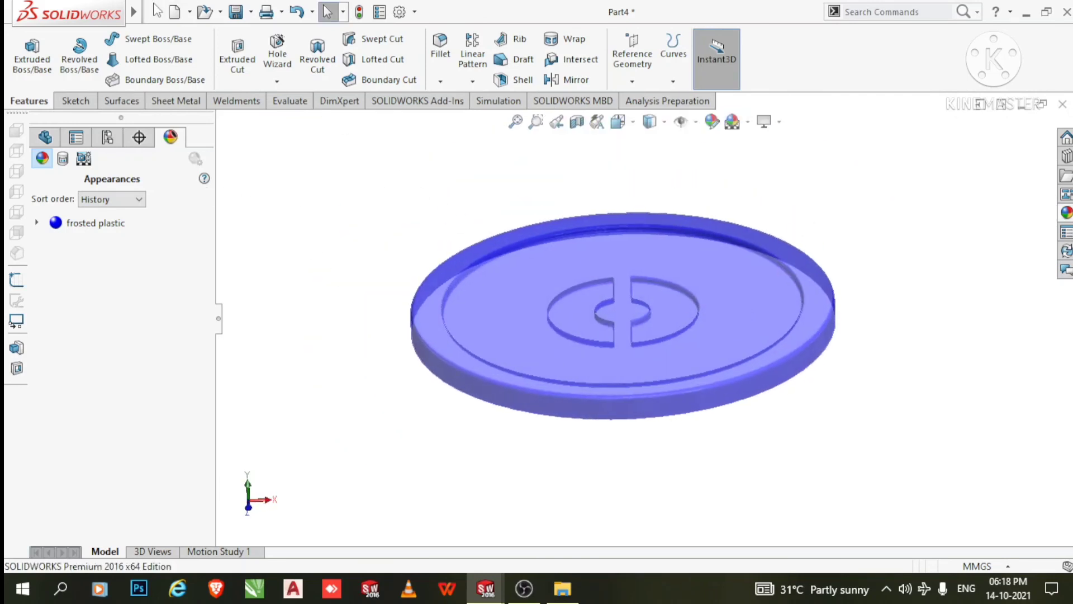
Save the cap part as "Part2 cap body" in New folder (3), next to Part 1 Body
left_click(154, 12)
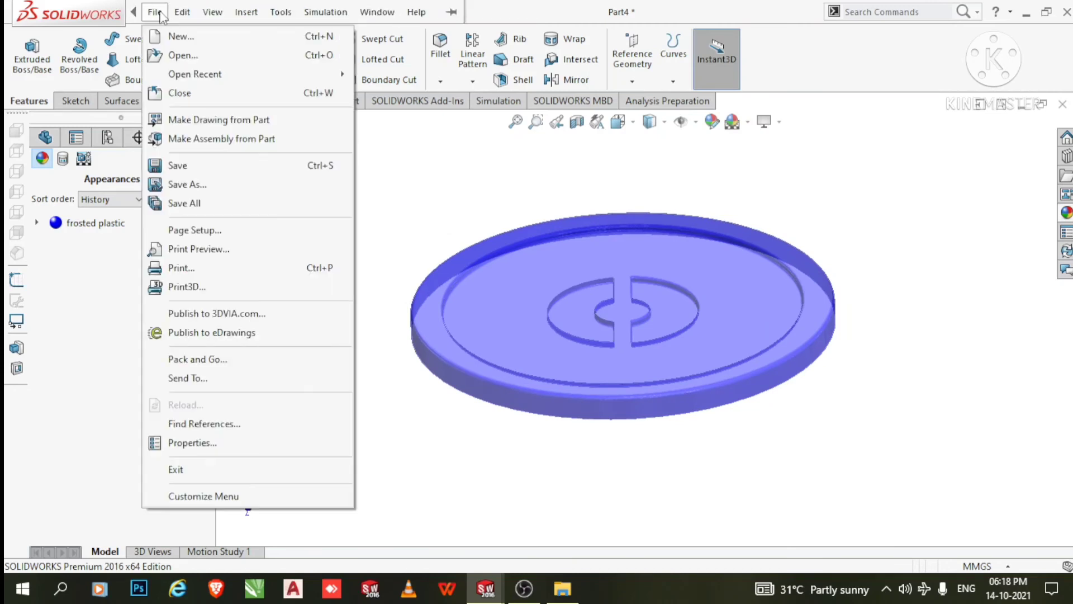
left_click(193, 185)
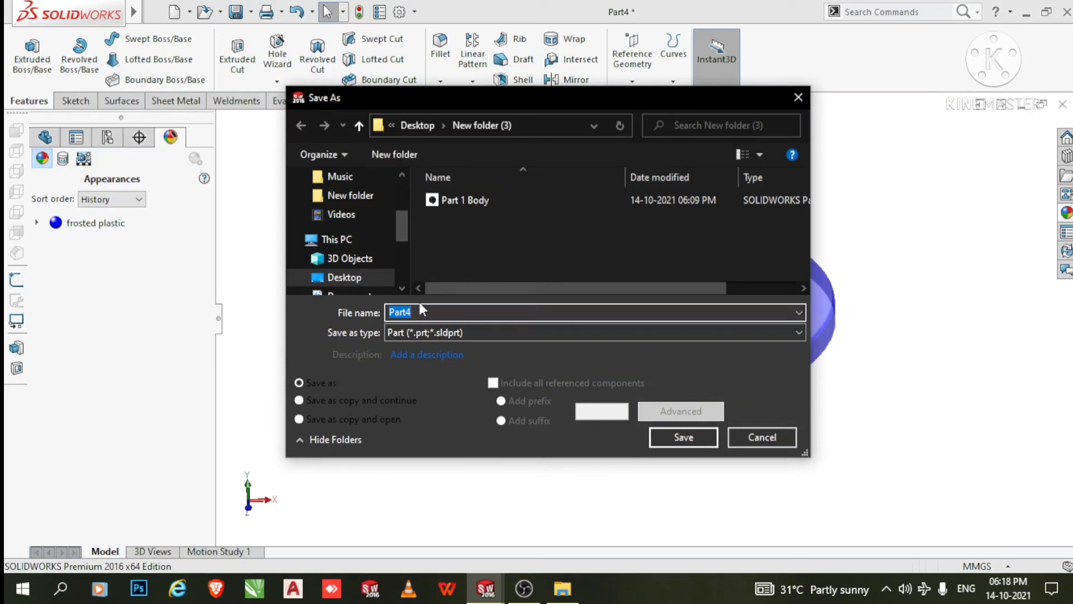
left_click(423, 314)
key("BackSpace")
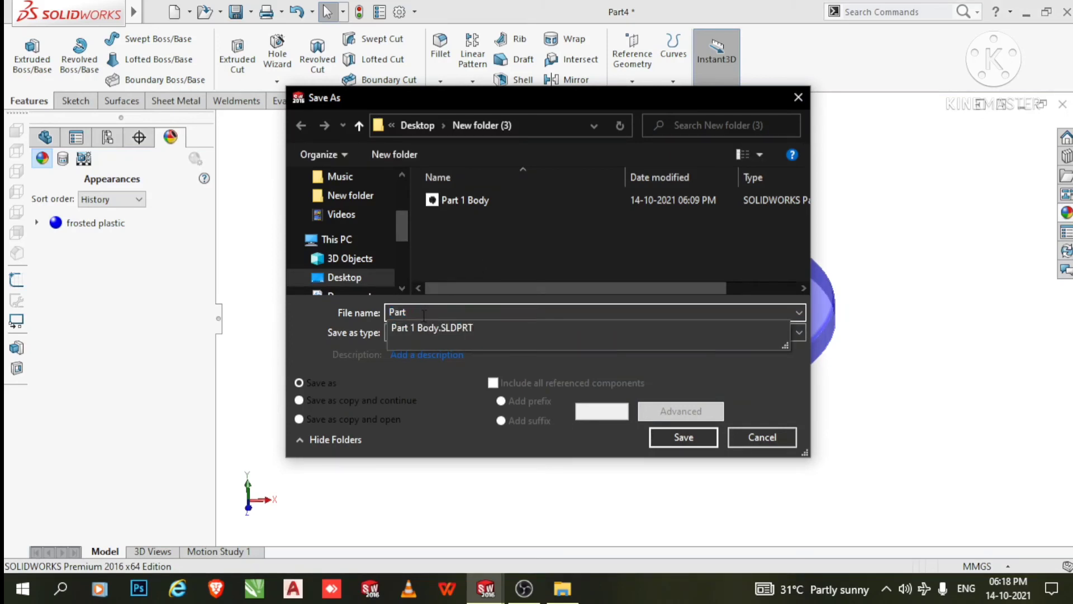
type("2 cap body")
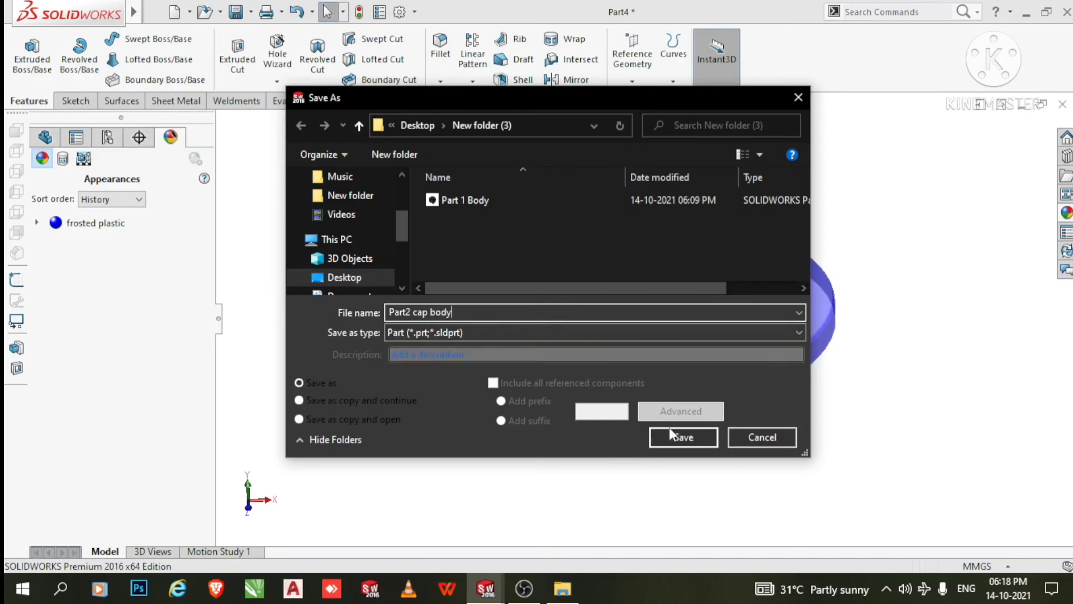
left_click(702, 441)
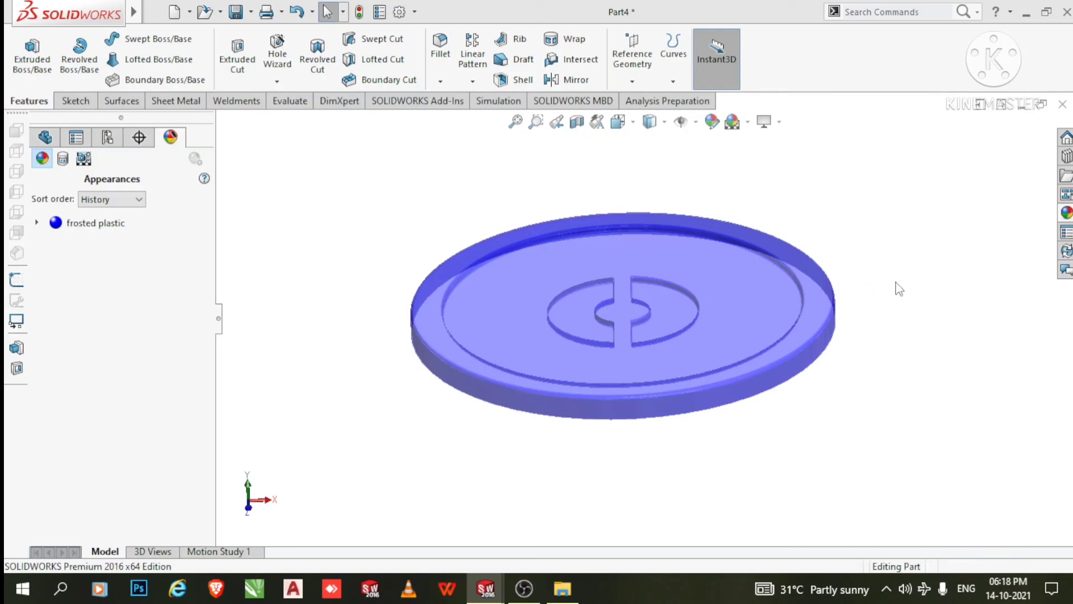
Create a new assembly and place Part 1 Body in it as the first component
left_click(155, 12)
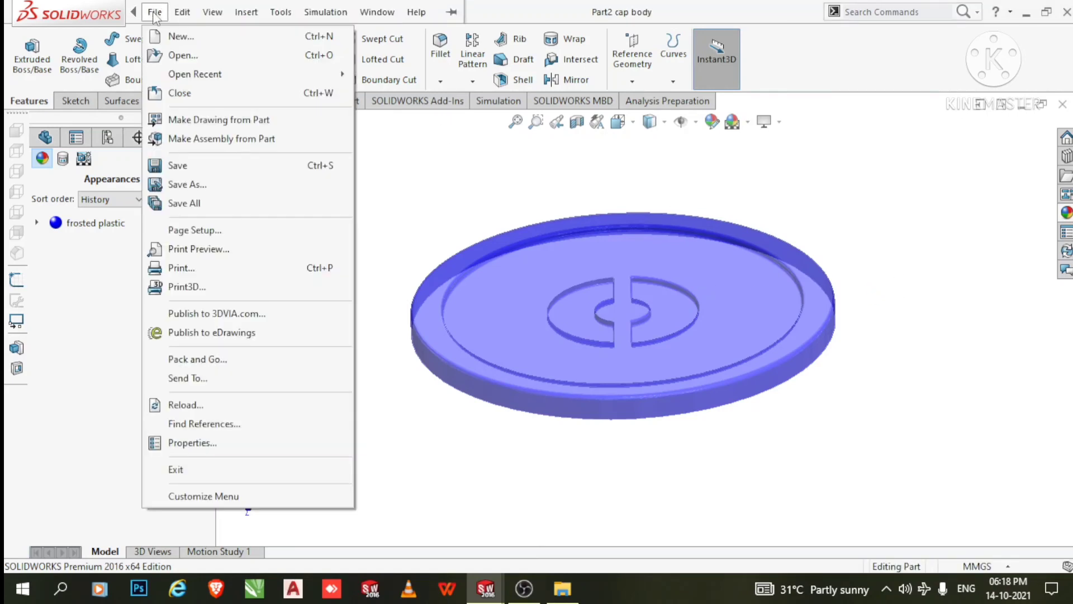
left_click(177, 35)
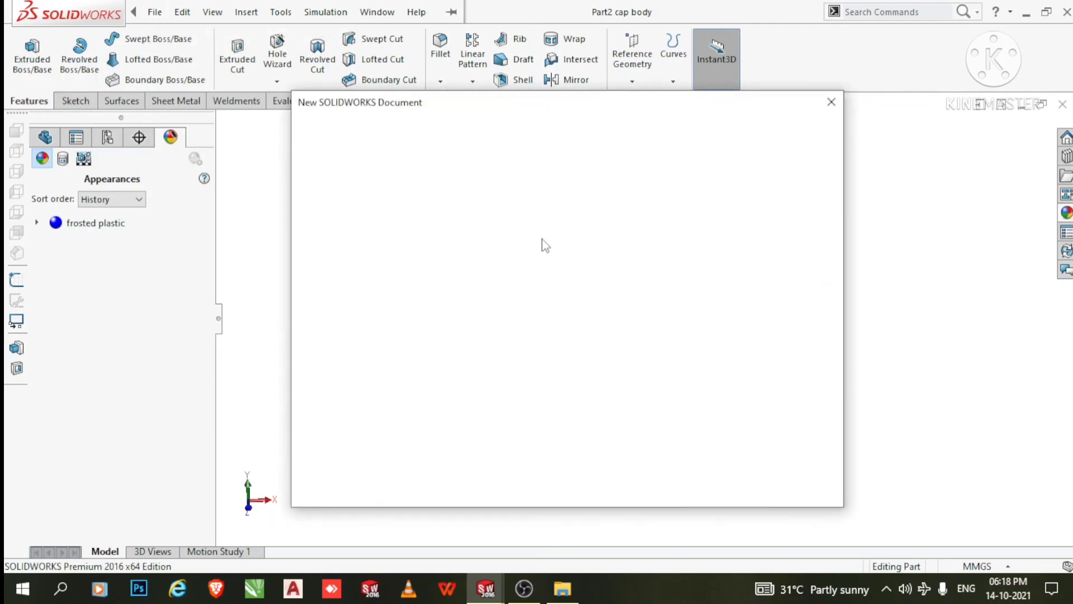
left_click(575, 257)
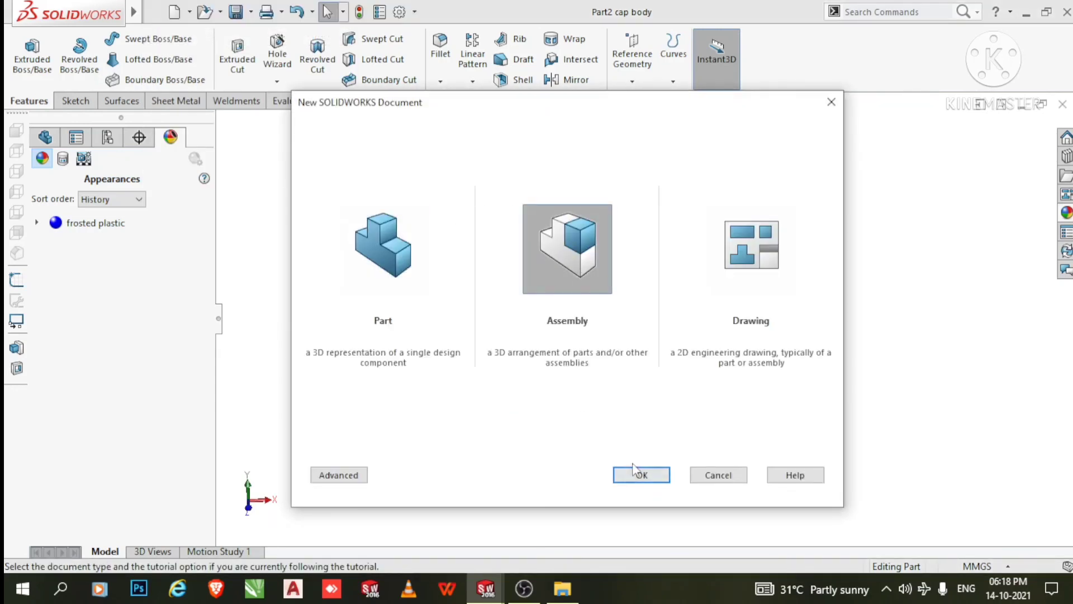
left_click(641, 475)
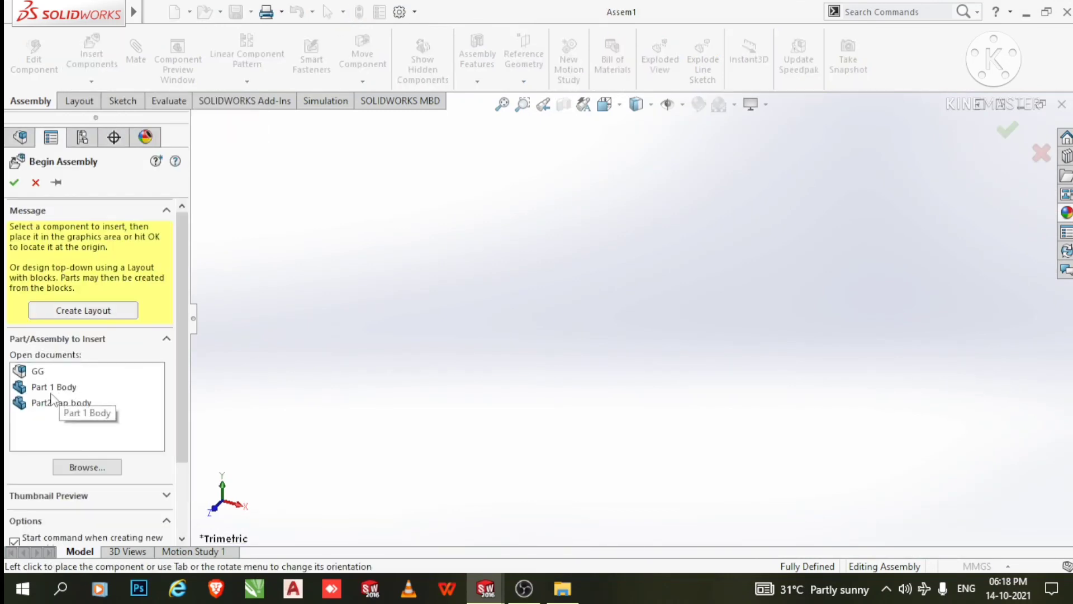
left_click(70, 391)
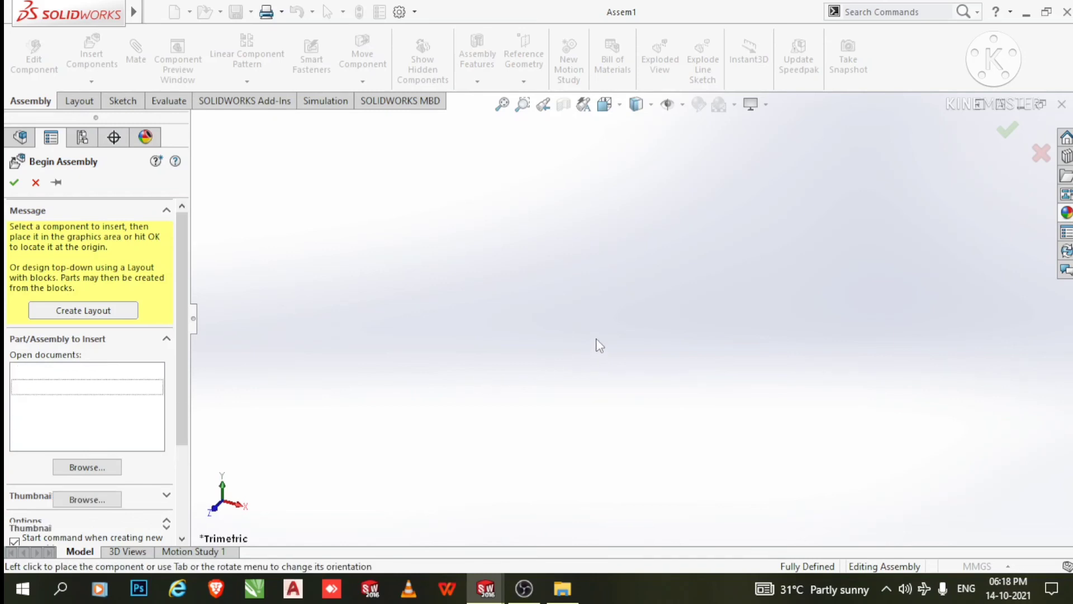
left_click(633, 361)
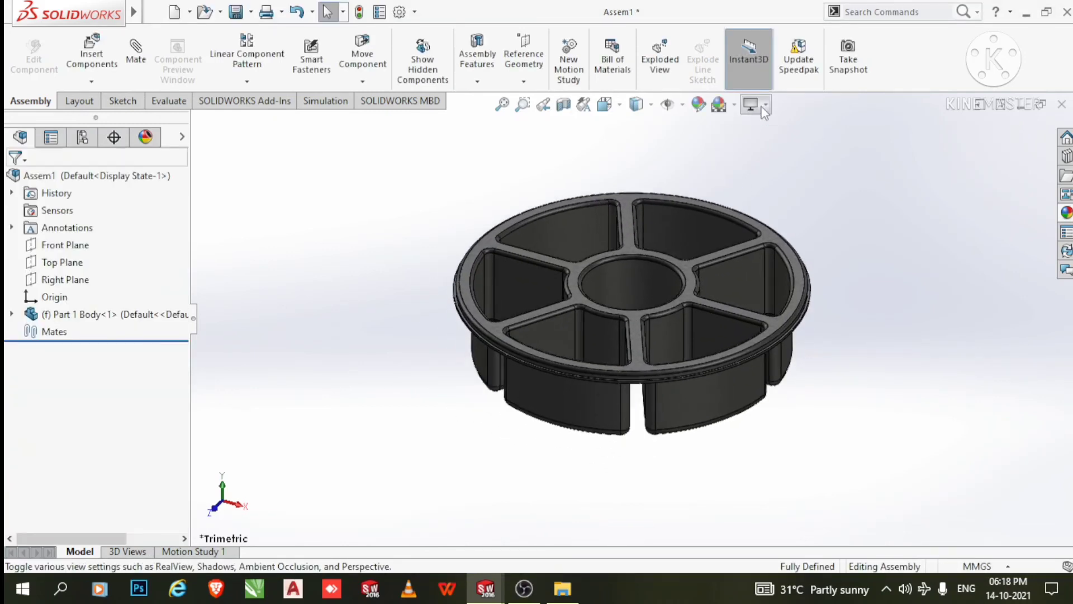
Apply the Plain White scene to the assembly and display it shaded without edges
left_click(735, 106)
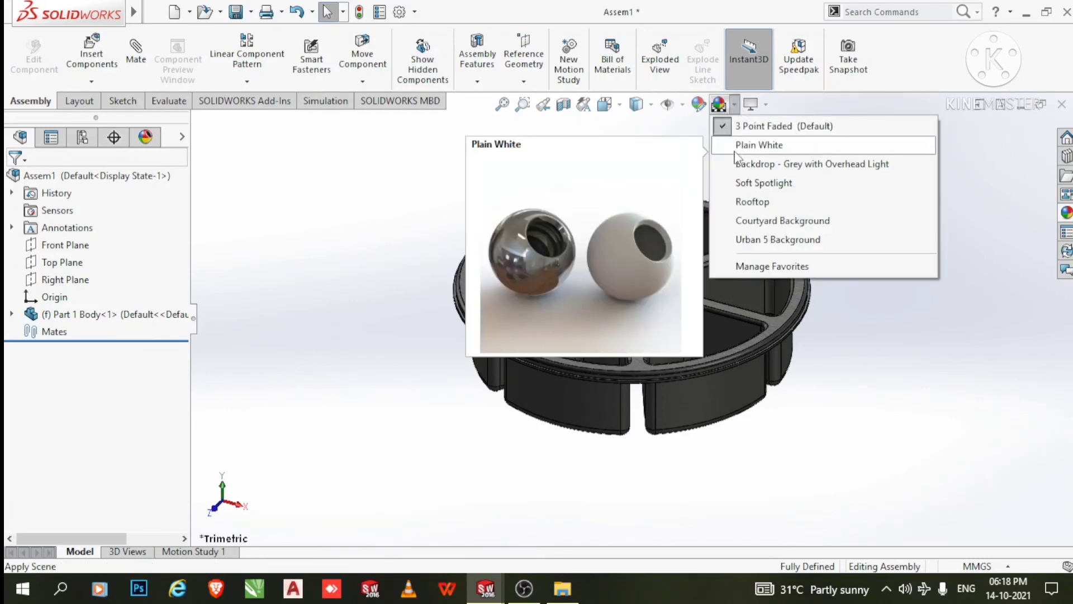
left_click(735, 146)
scroll(583, 268, "down", 3)
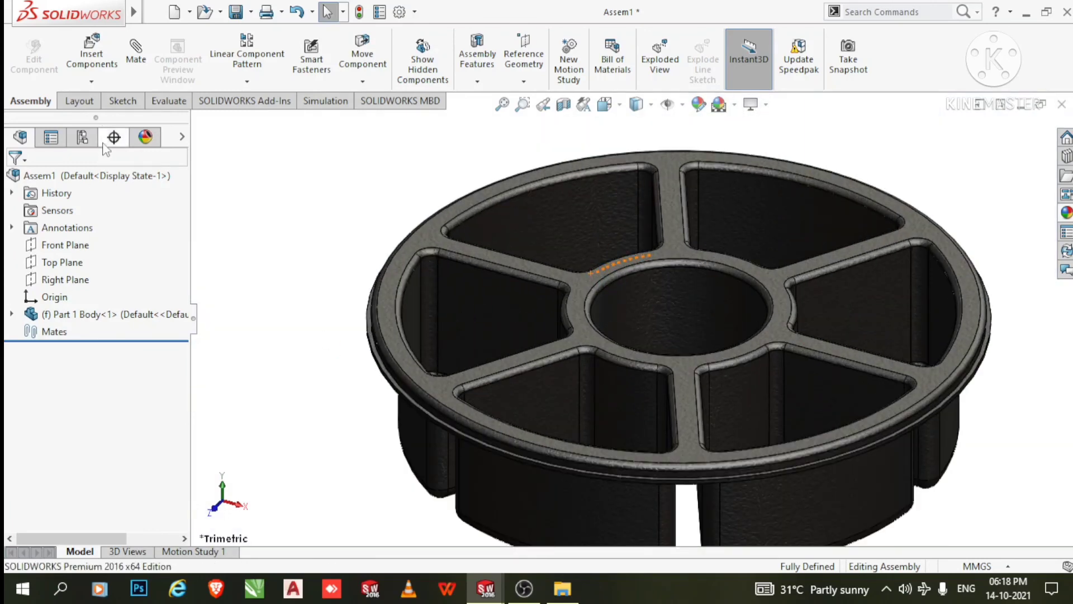
left_click(637, 105)
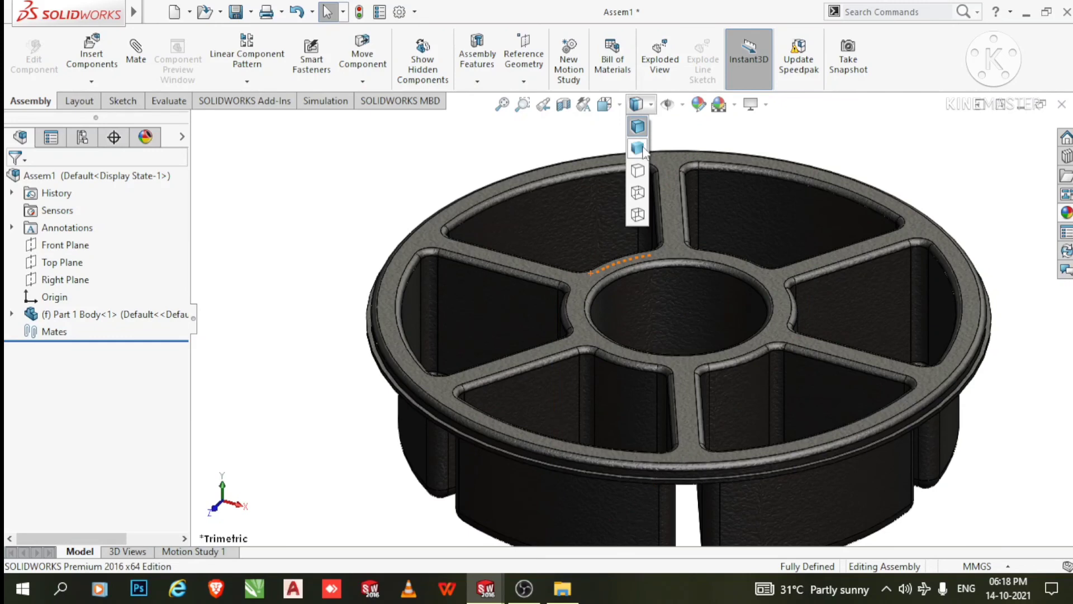
left_click(640, 148)
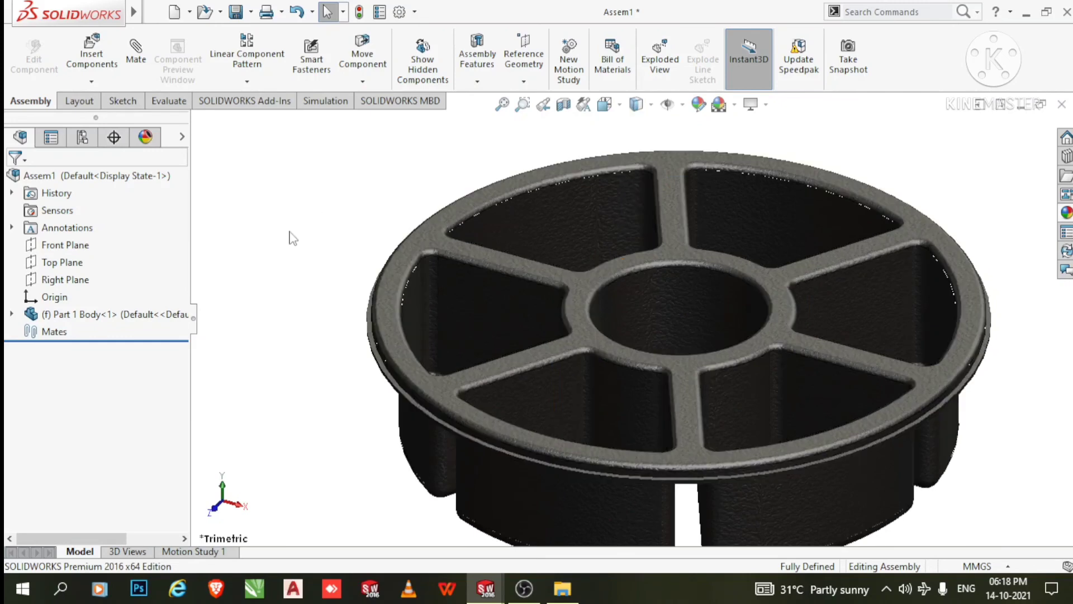
Insert Part2 cap body into the assembly, placing it freely near the body, and fit both components in view
left_click(99, 59)
left_click(99, 56)
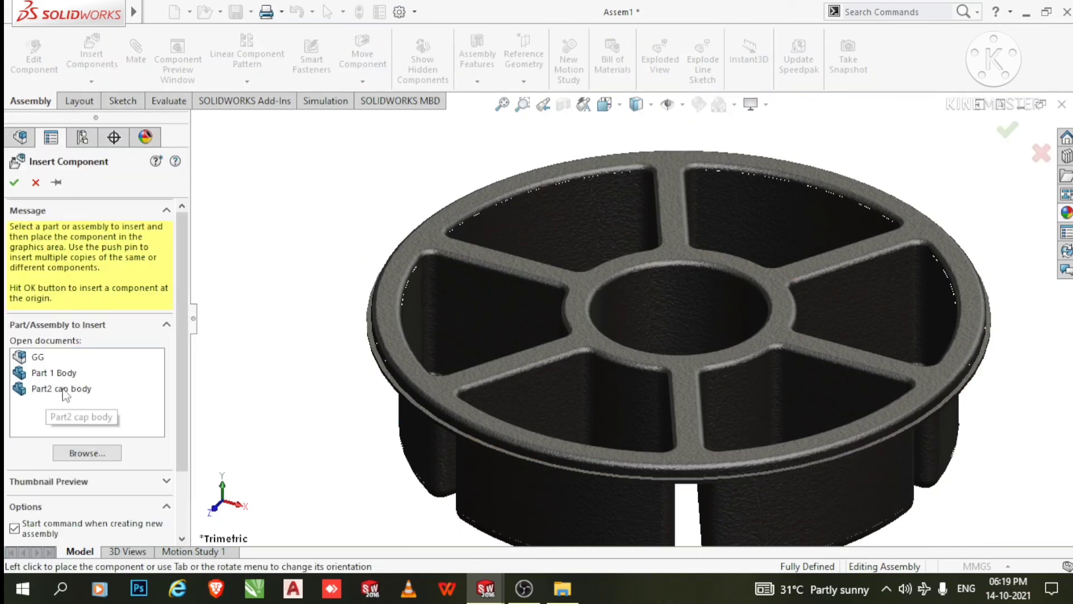
left_click(67, 391)
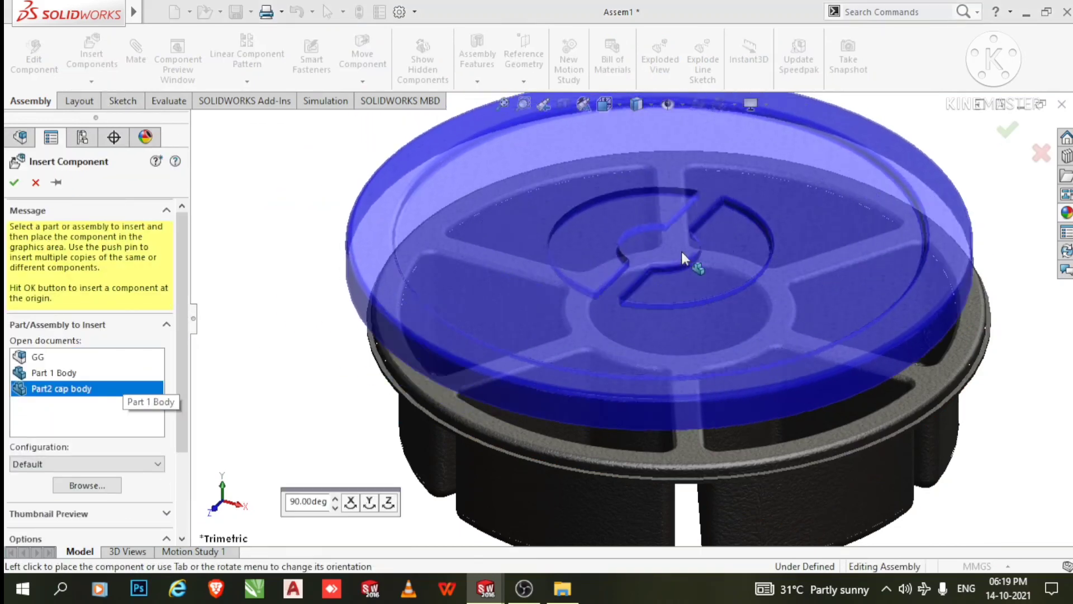
left_click(437, 295)
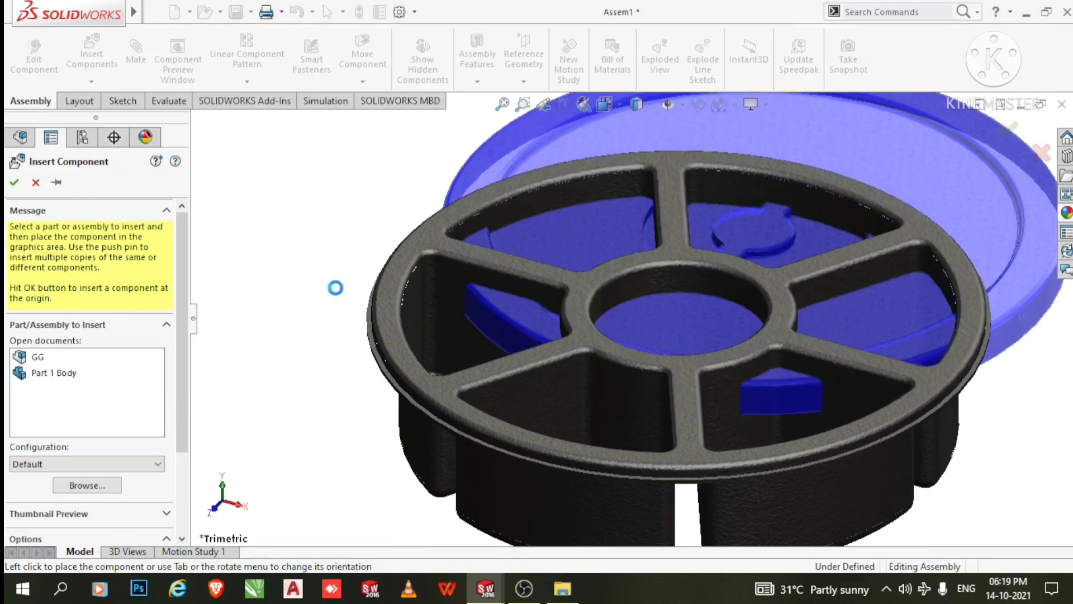
key("f")
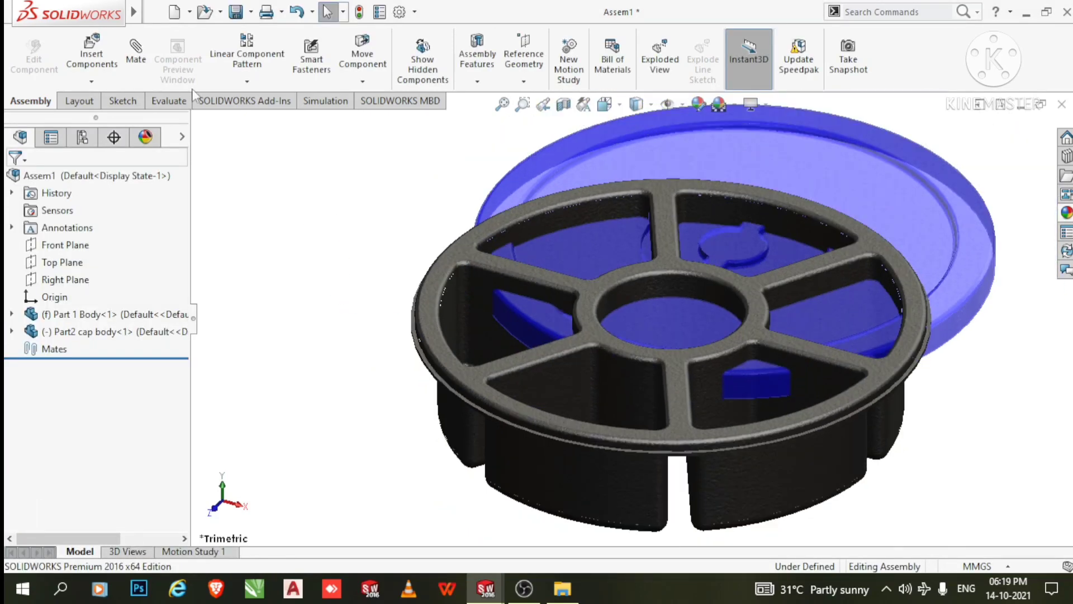
Add a concentric mate between the outer cylindrical face of the body's rim and the cap's outer cylindrical face
left_click(134, 56)
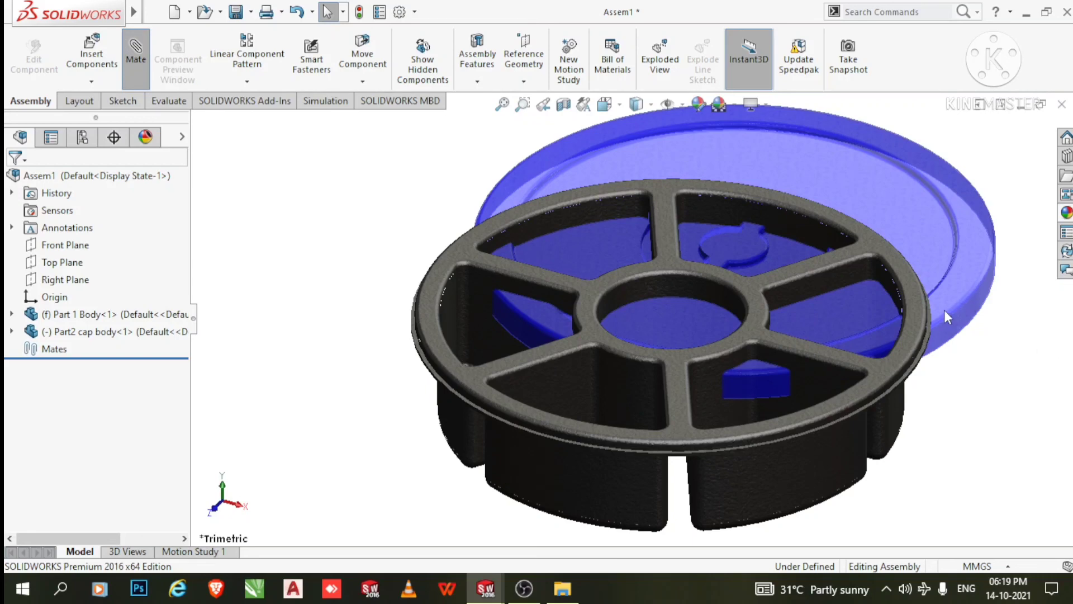
scroll(541, 448, "down", 5)
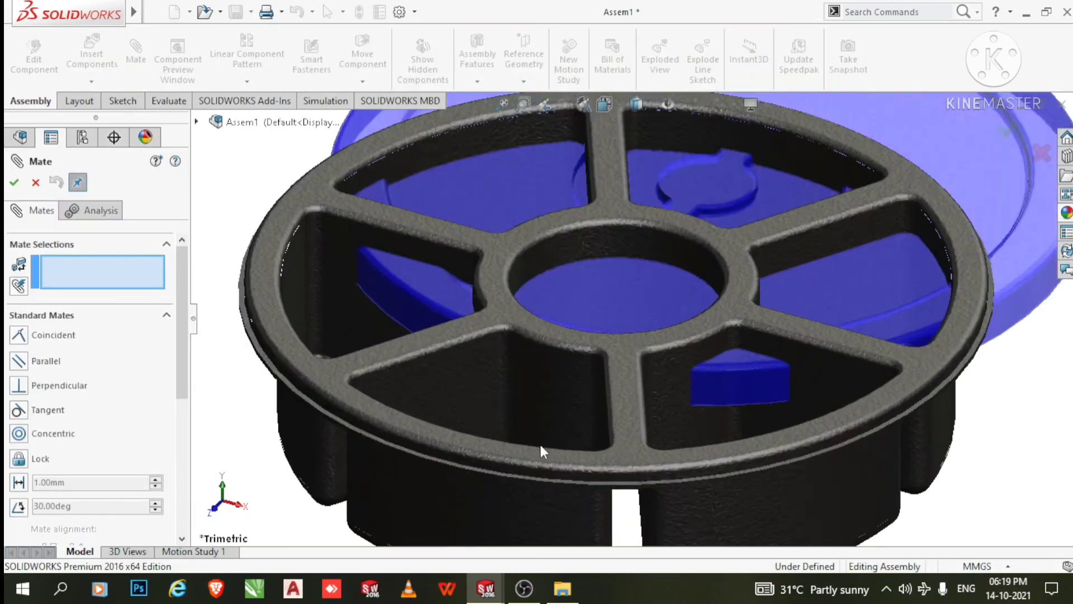
left_click(426, 455)
scroll(488, 435, "up", 4)
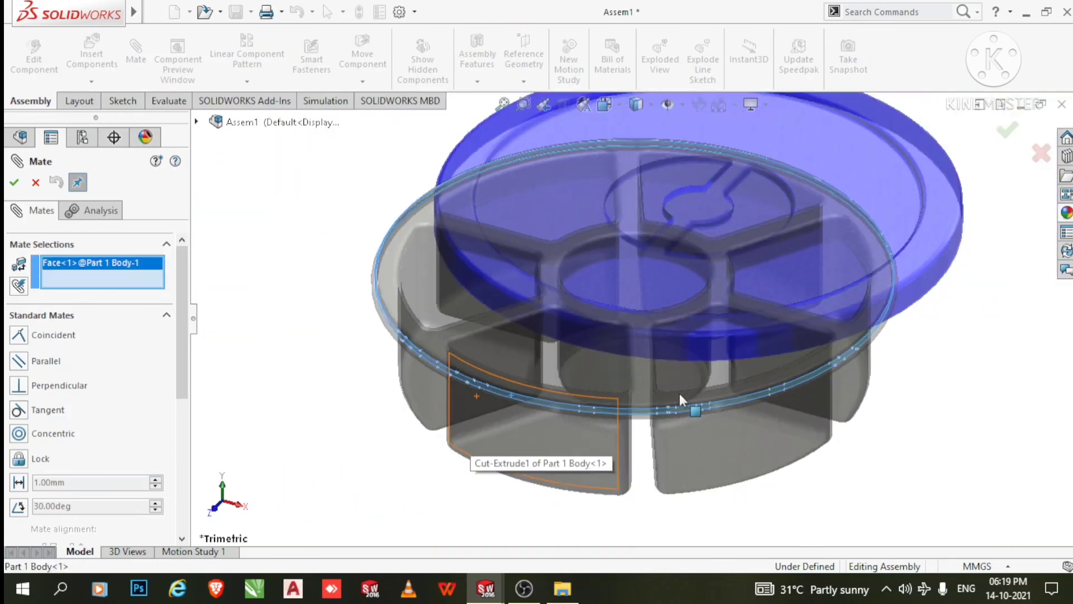
left_click(938, 276)
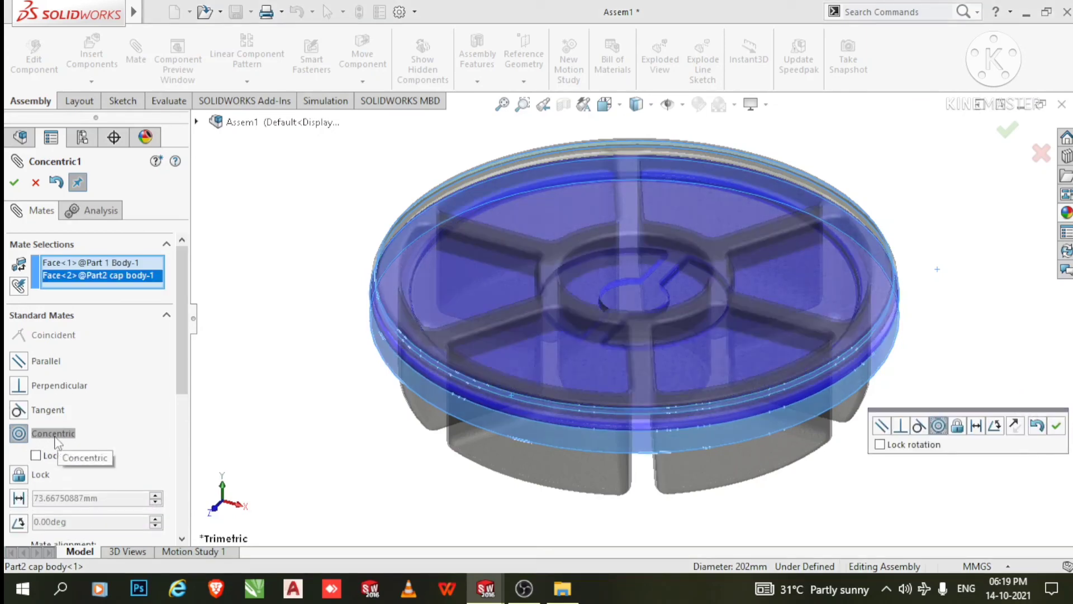
left_click(14, 182)
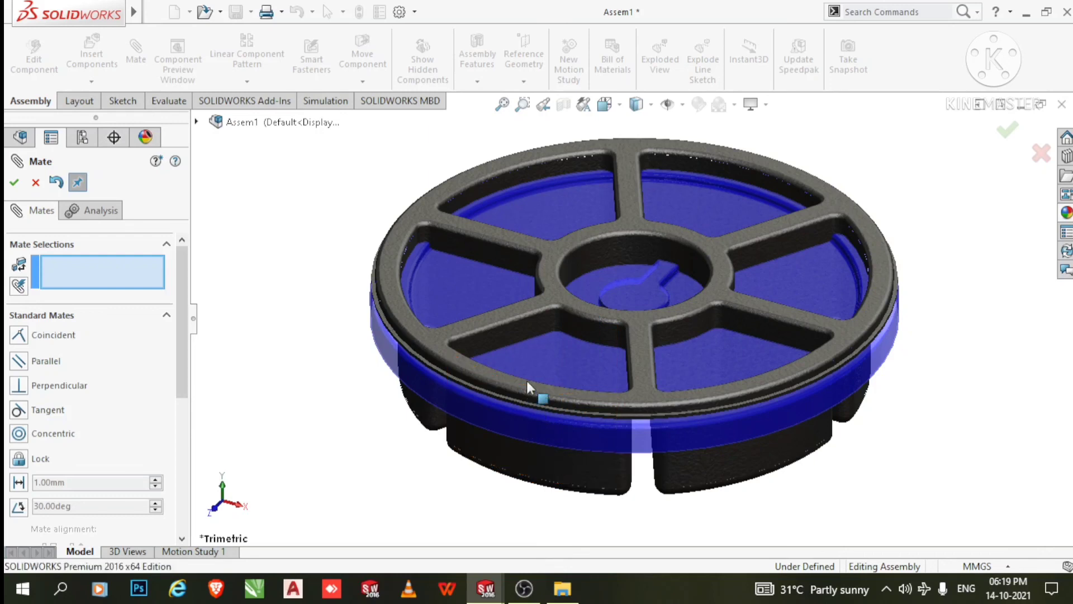
Examine how the cap sits on the body from the underside and from above, and end the Mate command
middle_click_drag(481, 352, 687, 263)
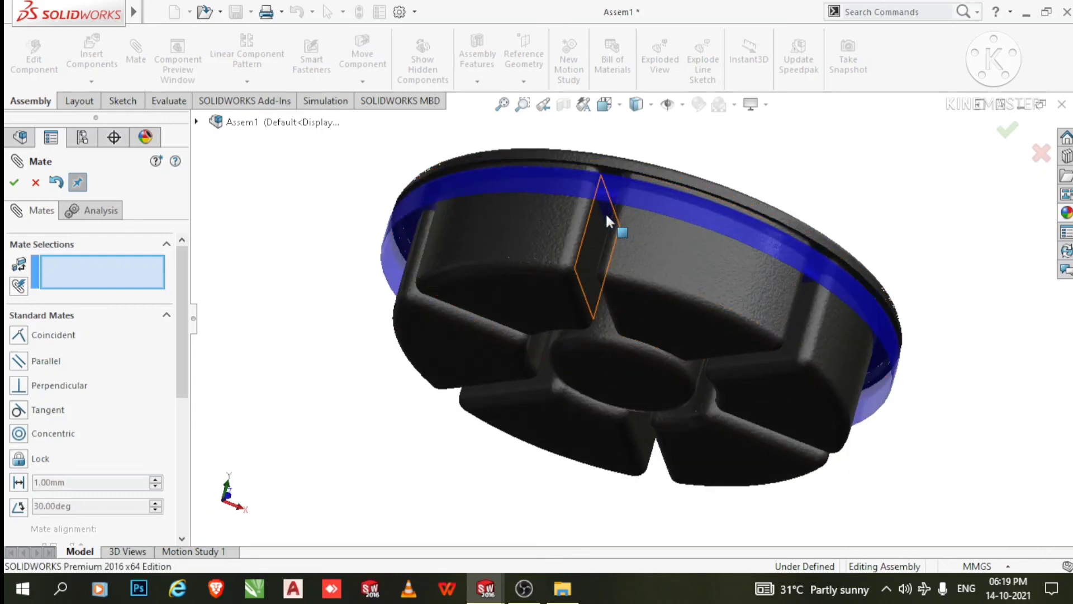
middle_click_drag(613, 223, 676, 147)
left_click(676, 147)
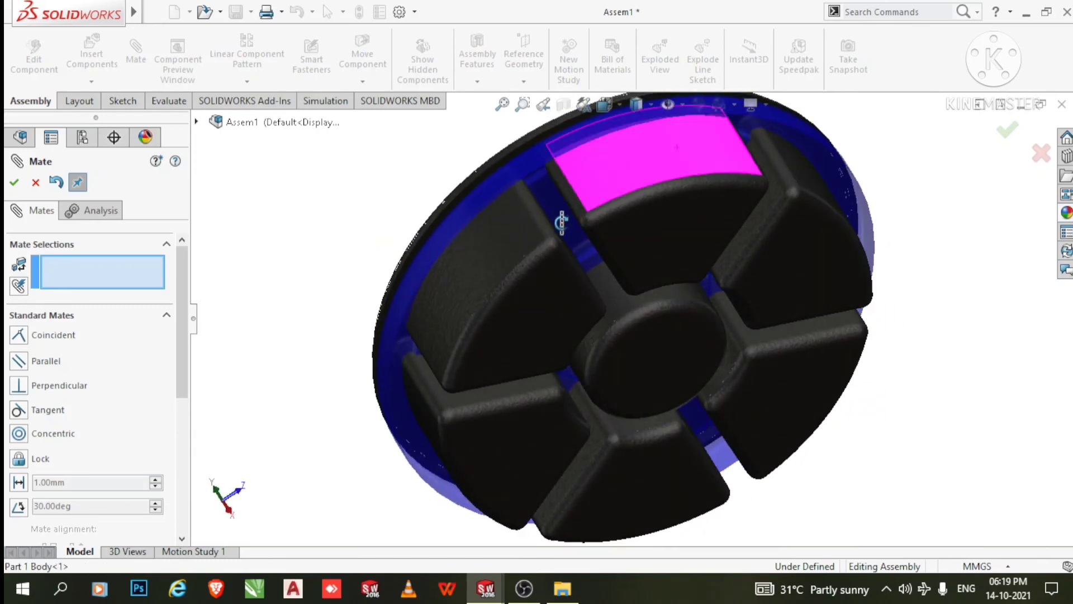
middle_click(562, 225)
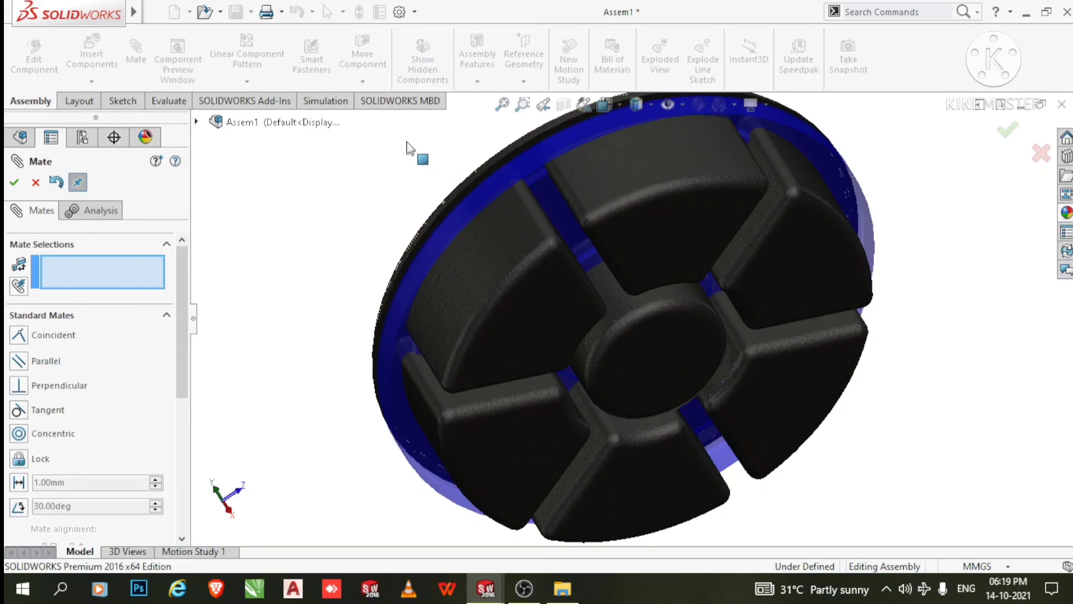
middle_click_drag(400, 229, 531, 315)
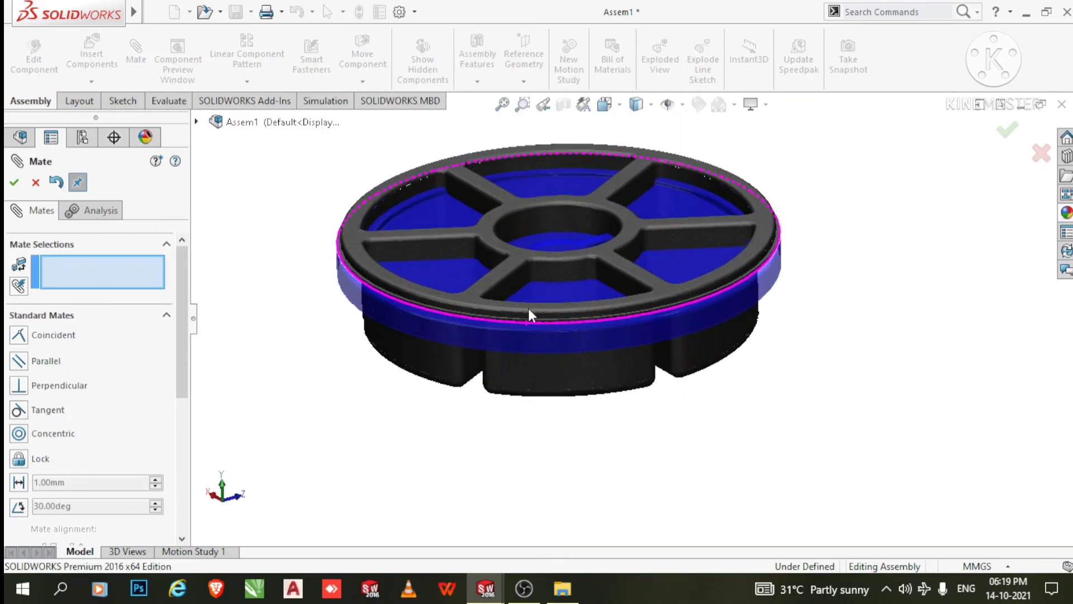
scroll(546, 191, "down", 5)
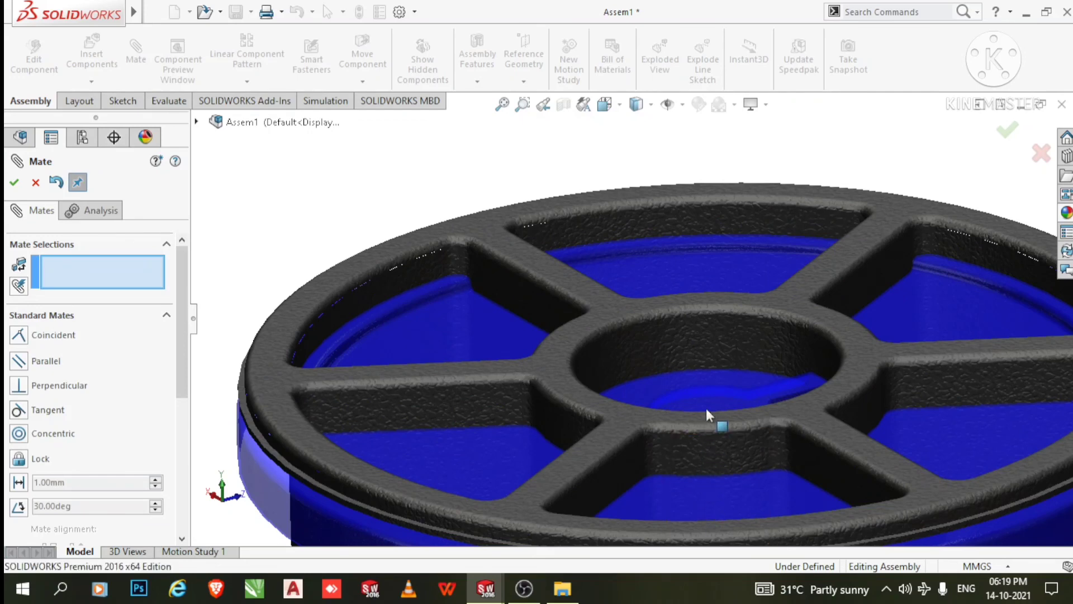
scroll(708, 402, "up", 4)
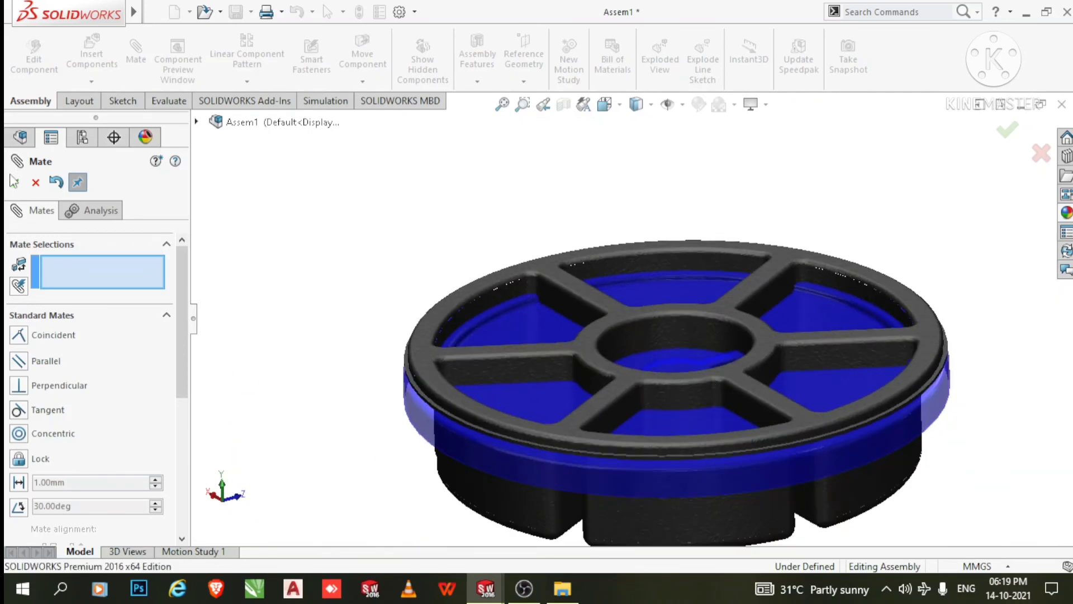
key("Escape")
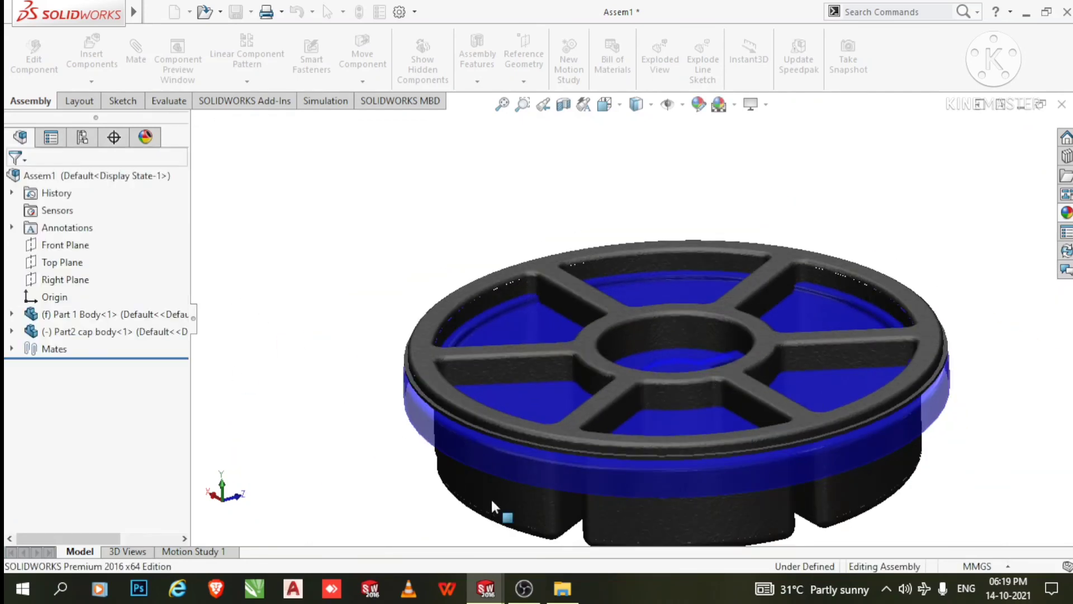
Float the fixed Part 1 Body component and move it down along the shared axis until it lies below the cap
right_click(492, 505)
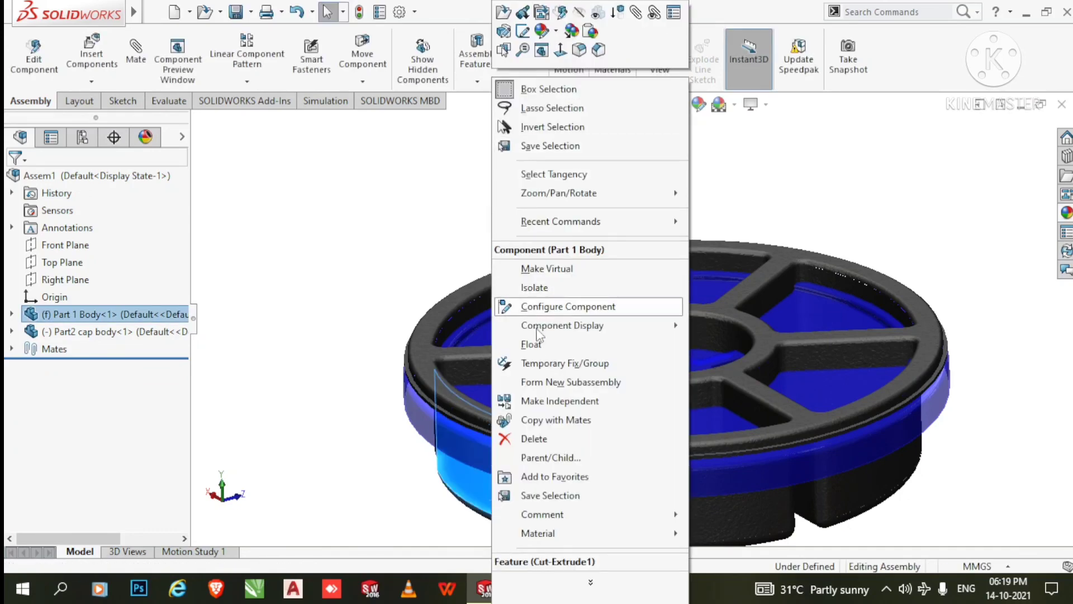
left_click(537, 343)
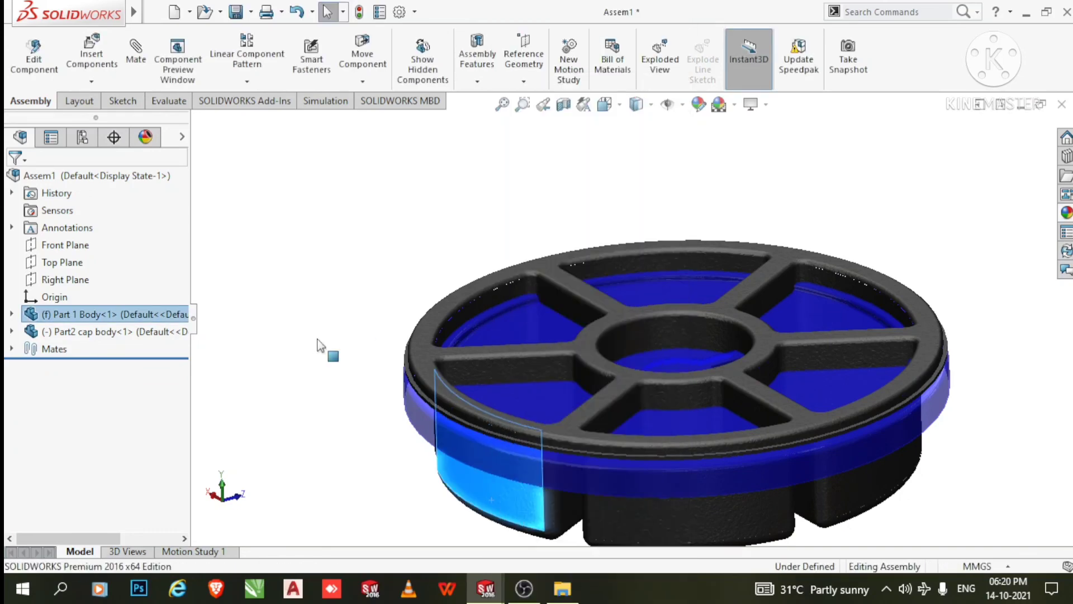
scroll(322, 347, "up", 3)
scroll(610, 427, "down", 3)
left_click_drag(654, 417, 599, 551)
left_click(330, 356)
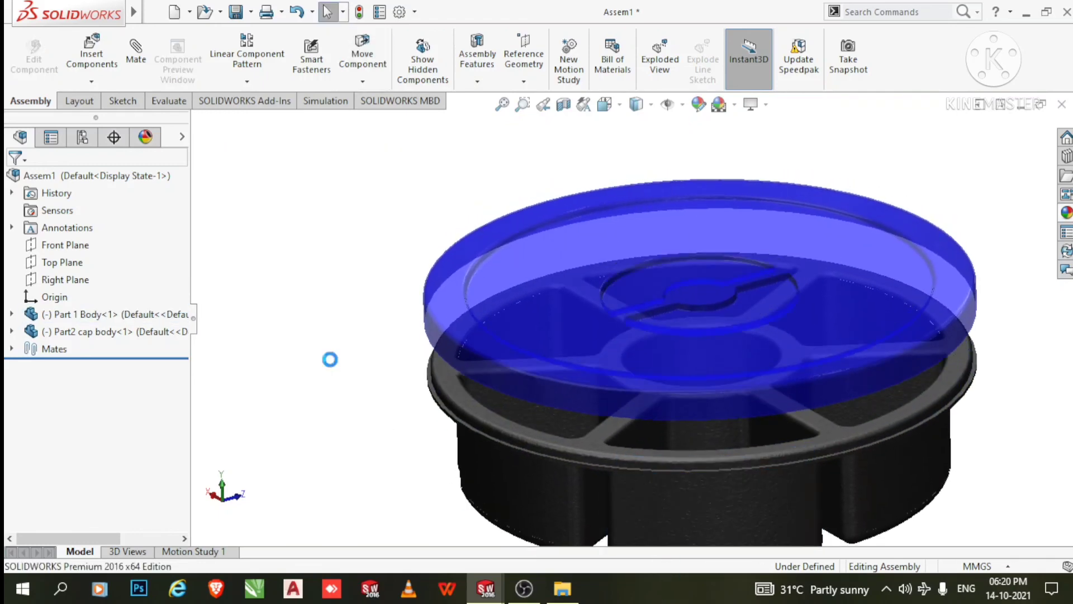
scroll(454, 381, "up", 2)
scroll(744, 421, "down", 3)
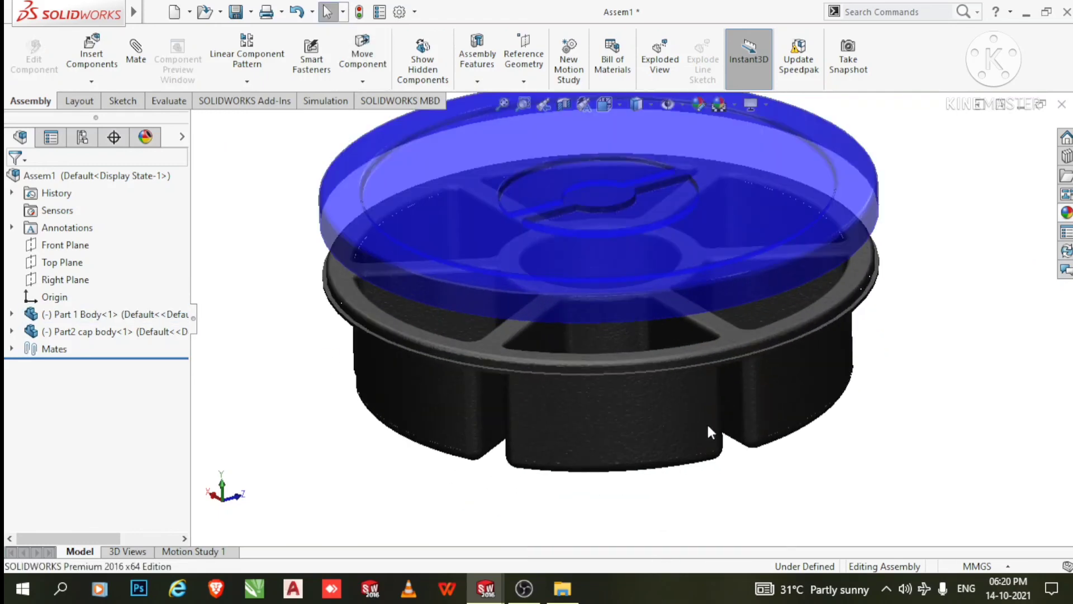
Fix the Part 1 Body component in place below the cap
left_click(624, 425)
right_click(624, 425)
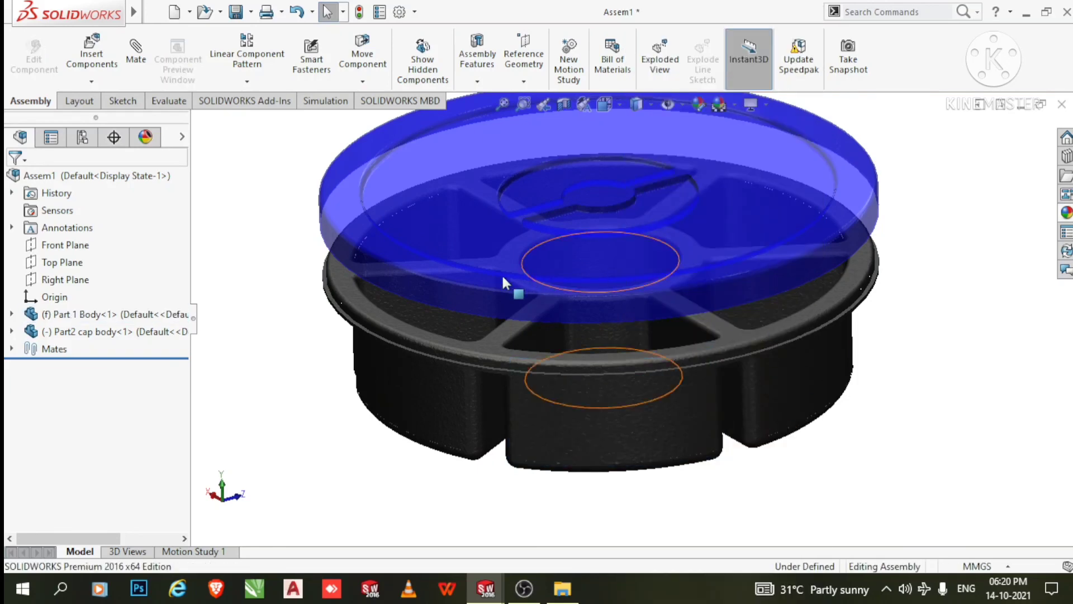
middle_click_drag(438, 268, 430, 221)
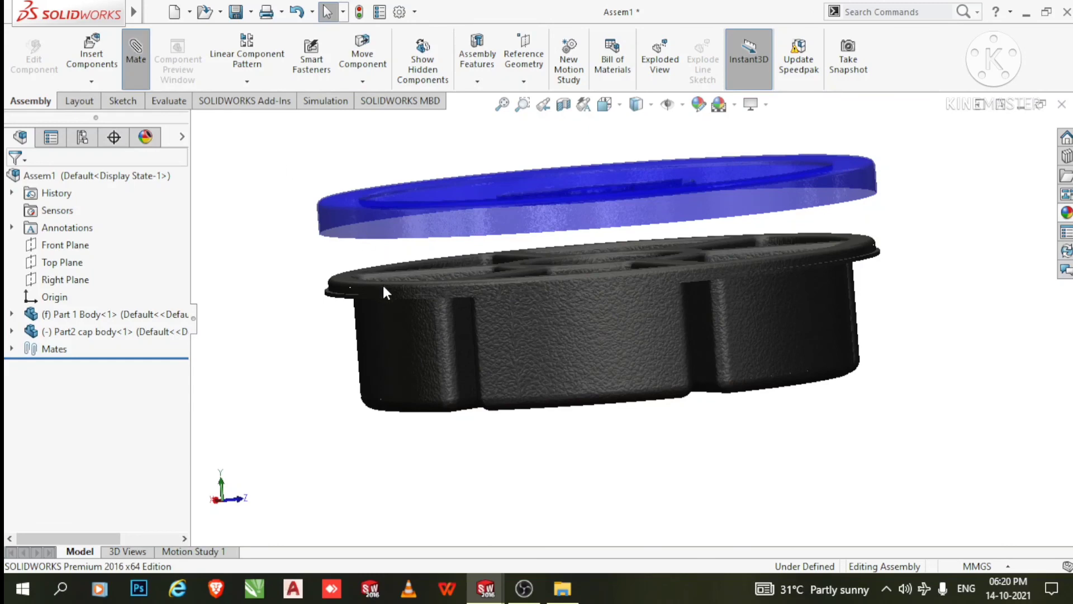
scroll(383, 283, "down", 6)
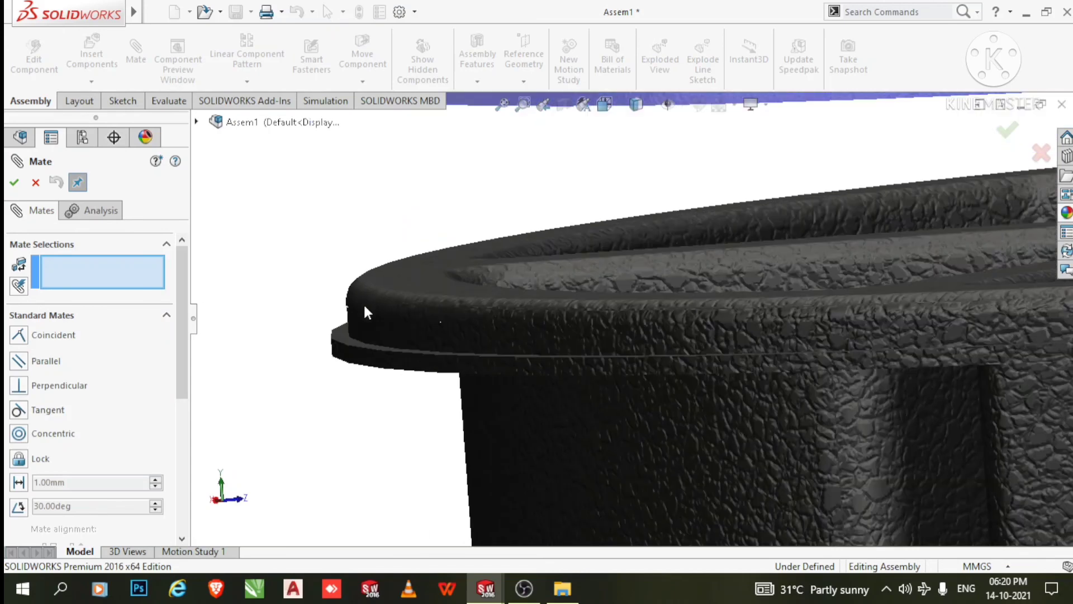
left_click(348, 338)
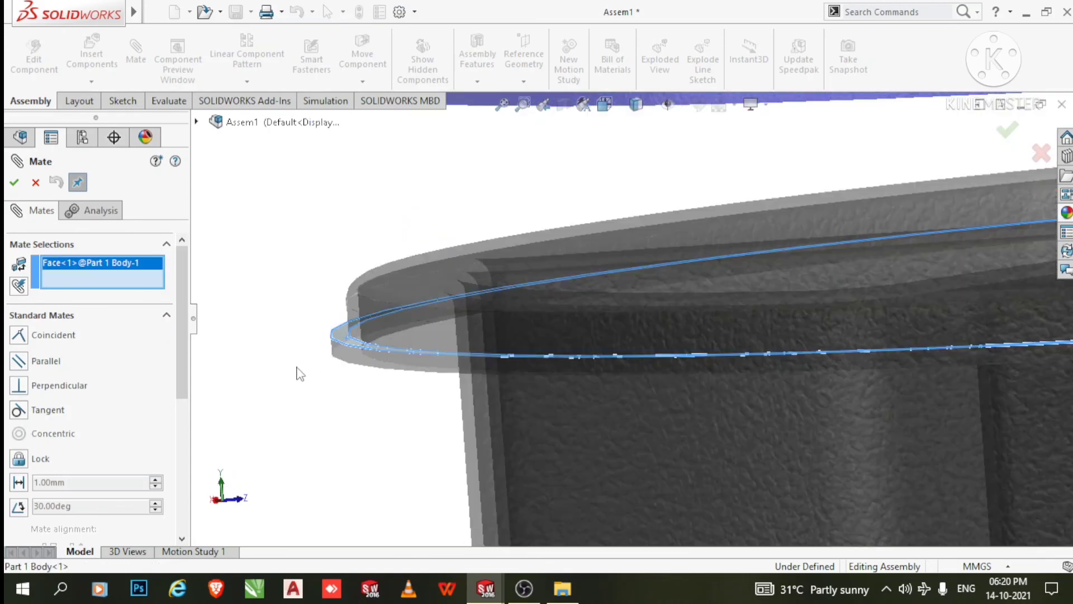
scroll(379, 312, "up", 4)
scroll(584, 202, "down", 4)
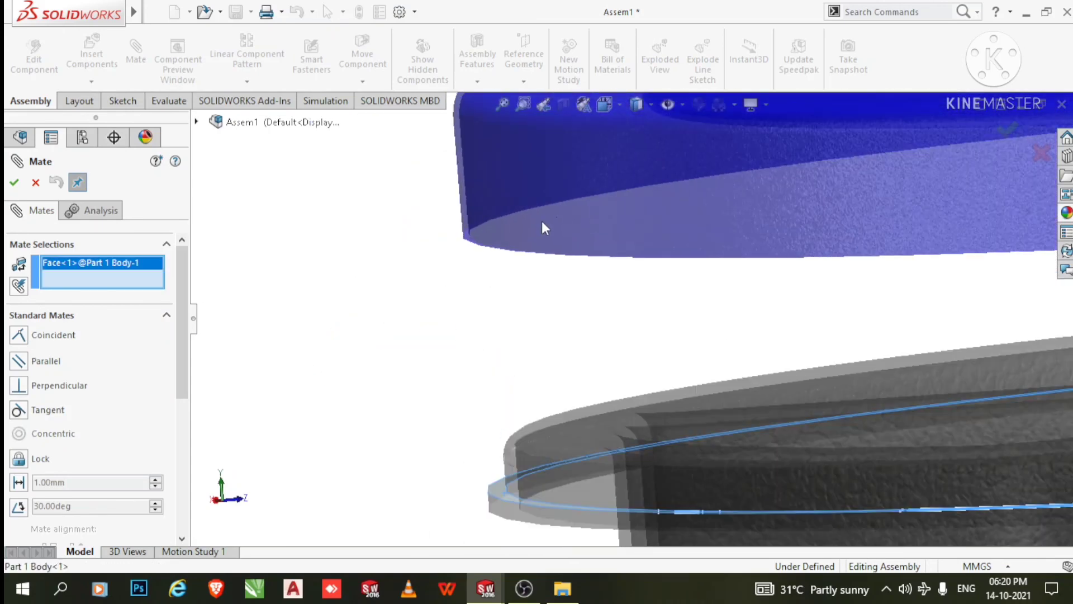
scroll(520, 234, "down", 4)
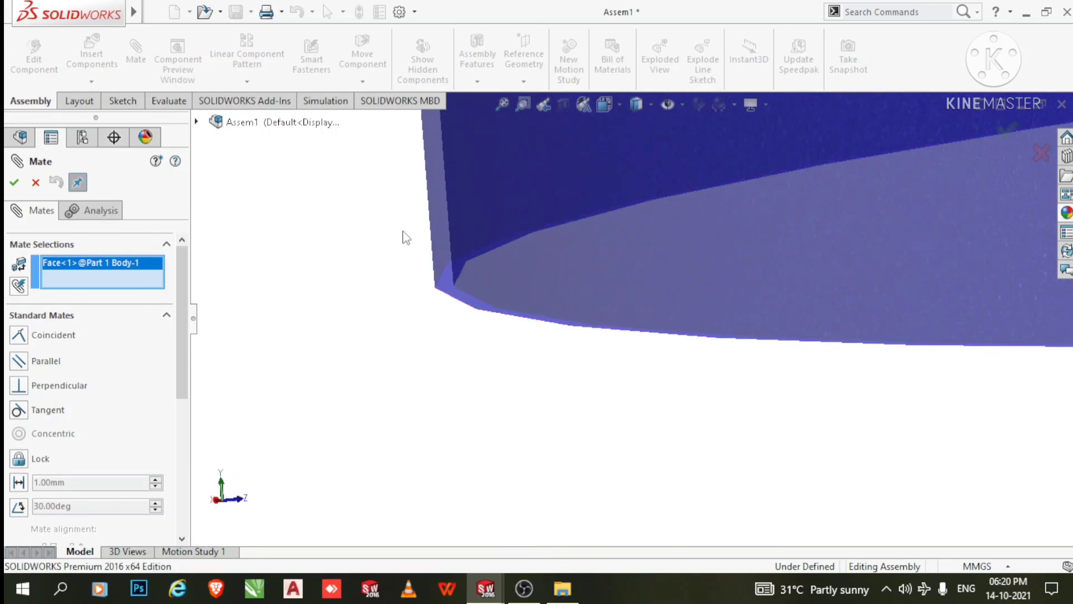
left_click(448, 274)
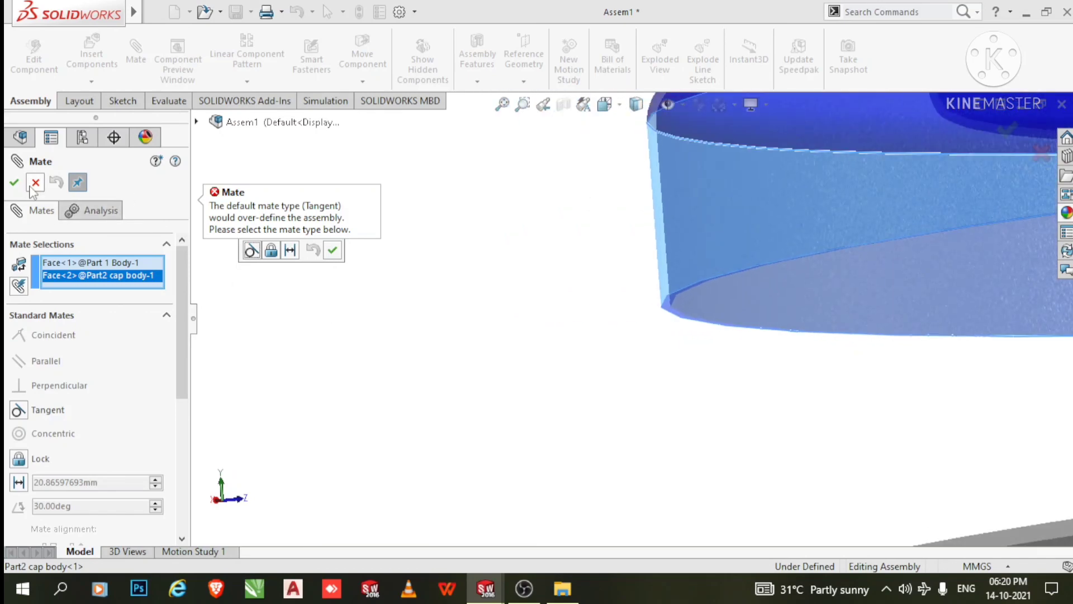
left_click(34, 185)
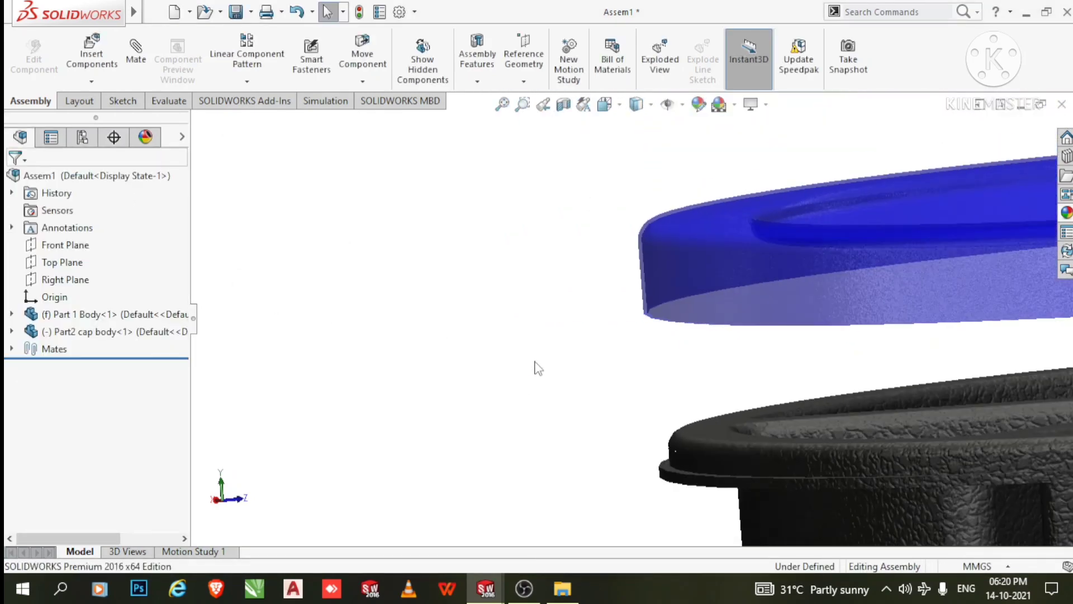
Move the Part2 cap body component freely down along the shared axis until it sits over the body's rim
left_click(726, 274)
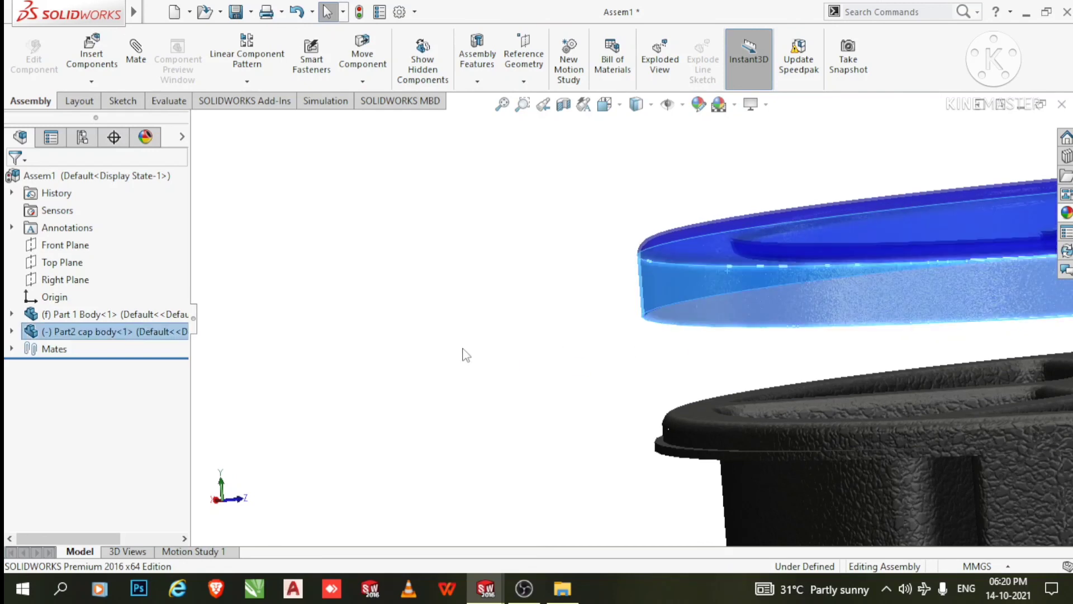
left_click_drag(692, 264, 733, 444)
scroll(495, 369, "up", 2)
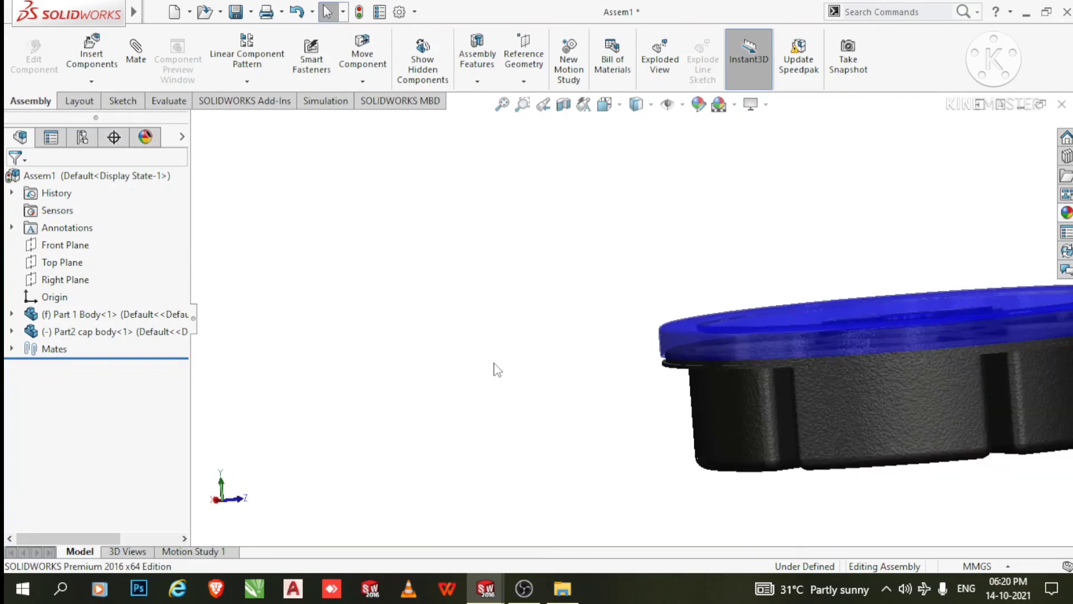
Examine the closed box from above and from several sides, checking how the transparent cap covers the compartments and rim
middle_click_drag(495, 368, 908, 374)
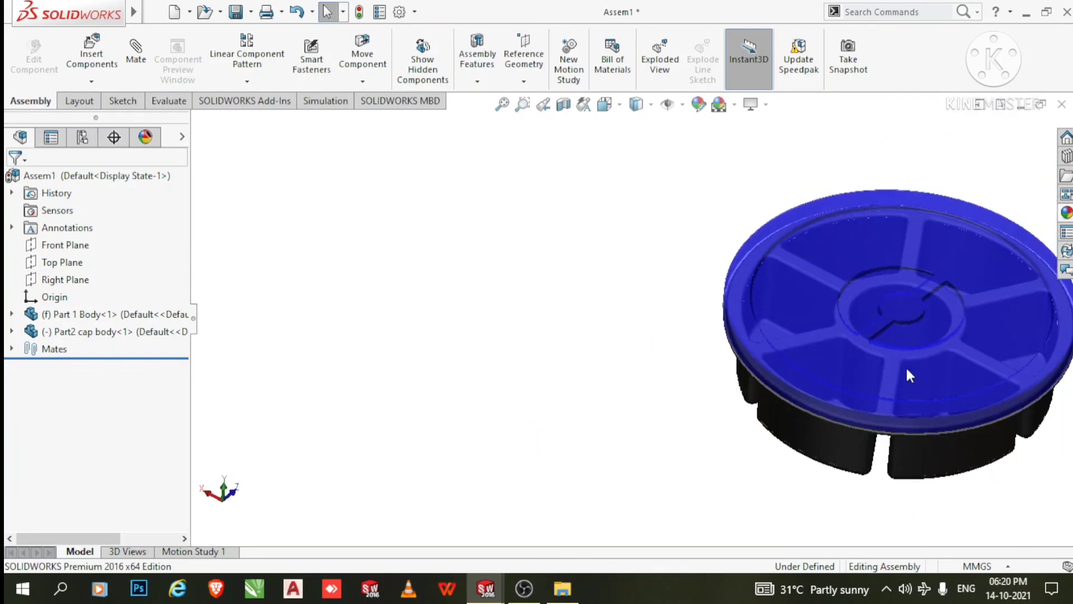
scroll(950, 361, "down", 5)
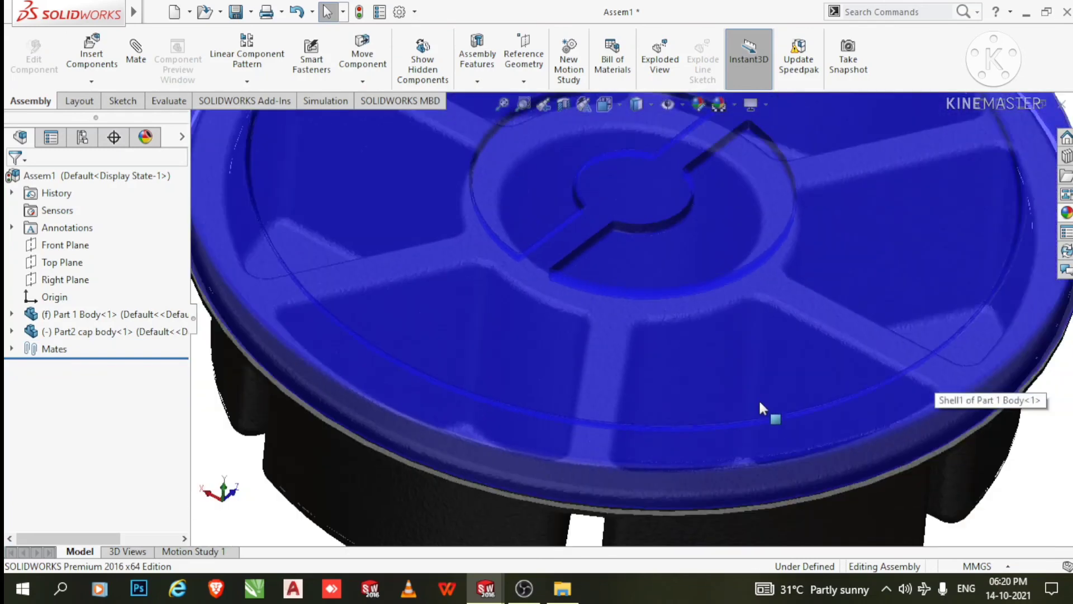
left_click(754, 409)
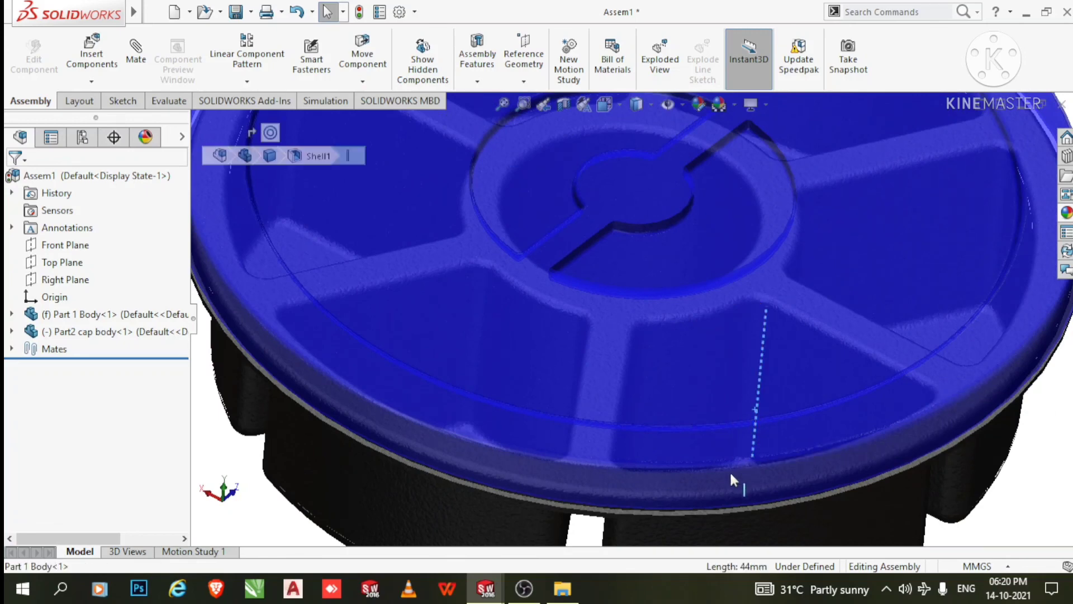
left_click_drag(756, 479, 804, 424)
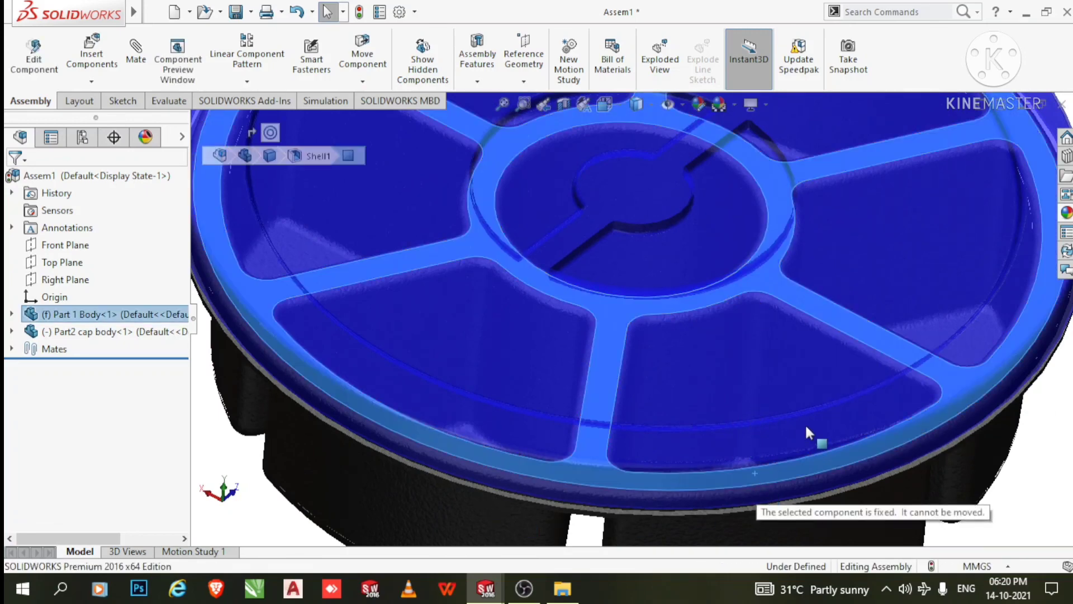
scroll(804, 424, "up", 5)
left_click(959, 456)
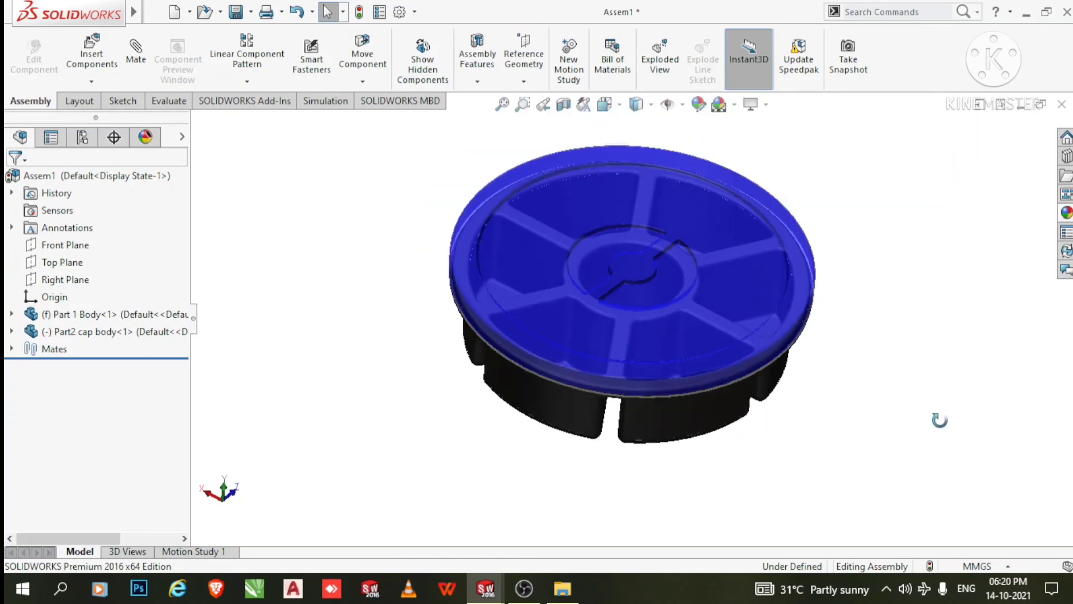
middle_click_drag(939, 420, 833, 496)
scroll(631, 246, "down", 3)
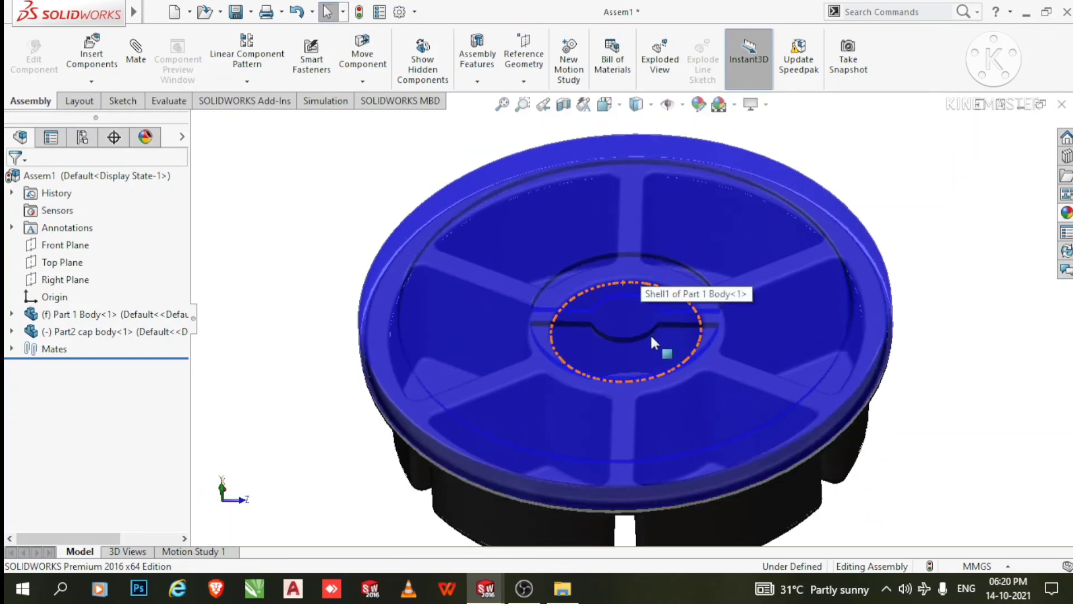
scroll(637, 361, "down", 2)
middle_click_drag(654, 364, 818, 349)
scroll(824, 221, "up", 2)
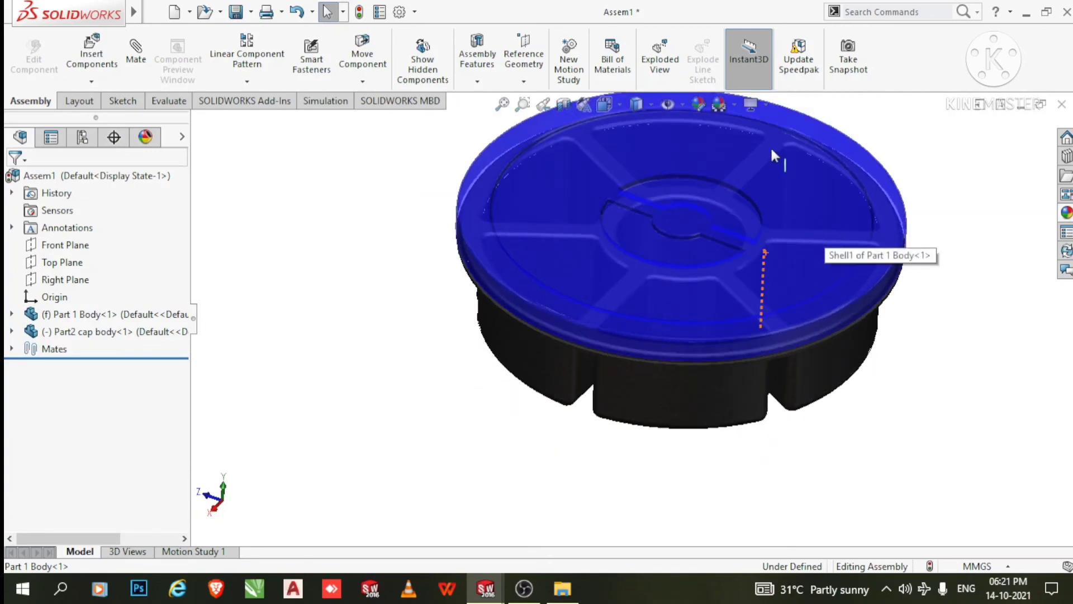